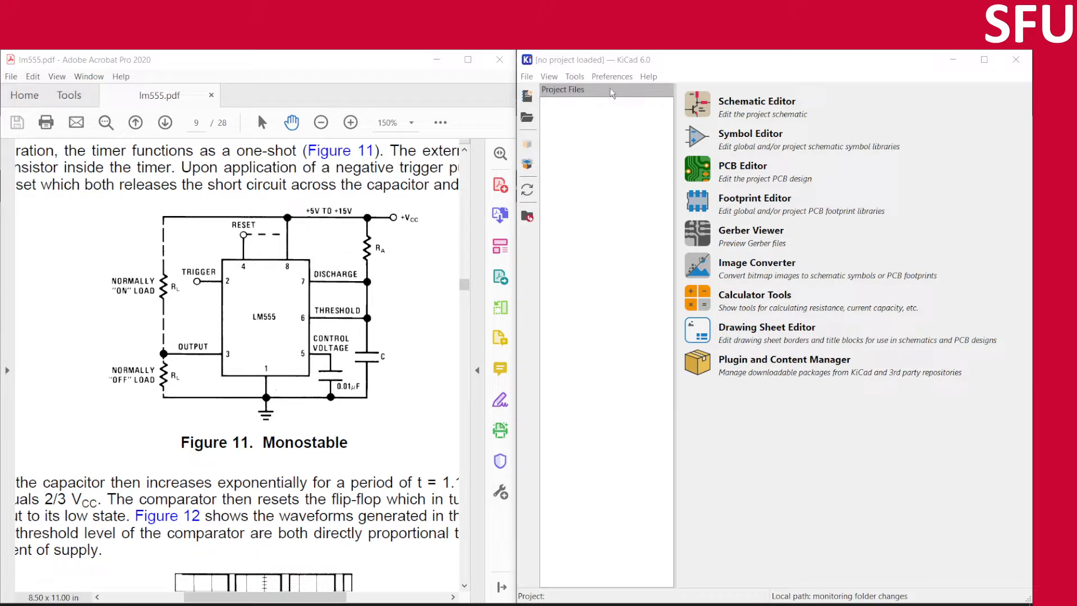
- Create a new project named monostable inside a new folder named kicad in the practice folder
left_click(526, 77)
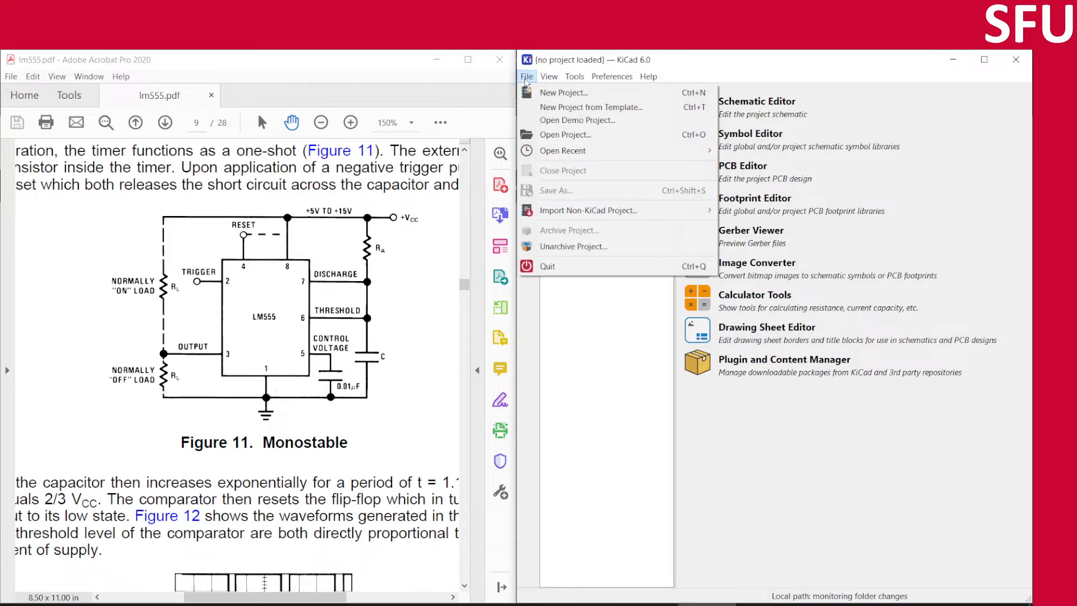
key("Escape")
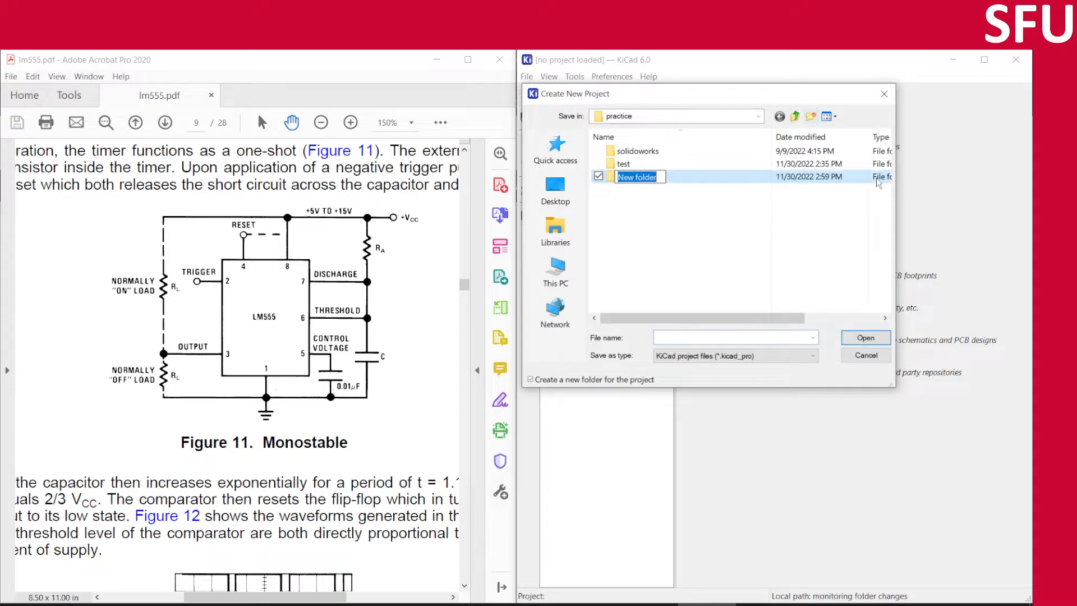
type("kicad")
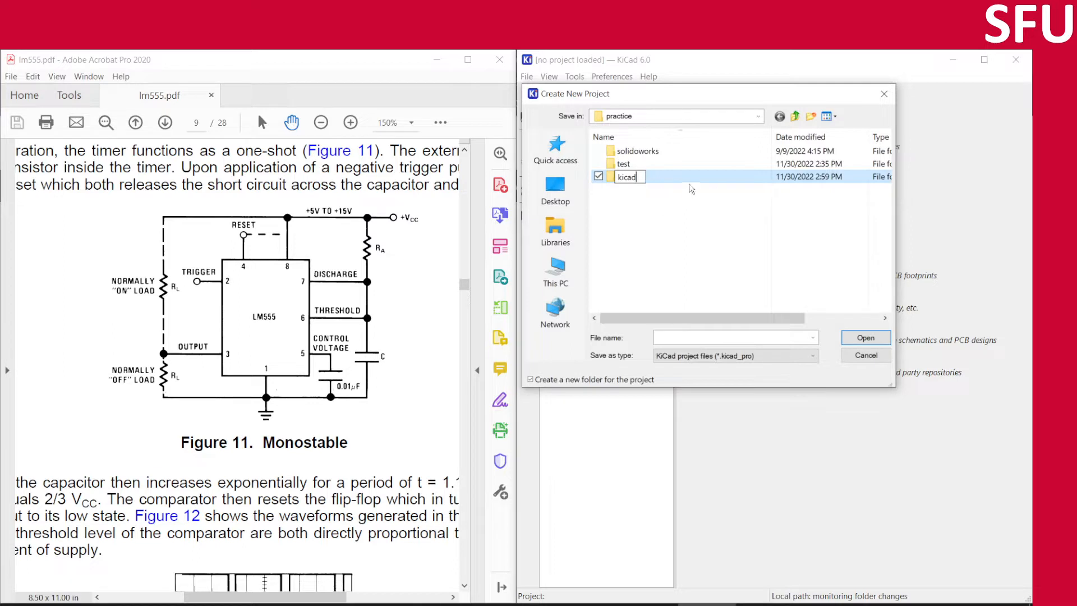
key("Return")
double_click(634, 177)
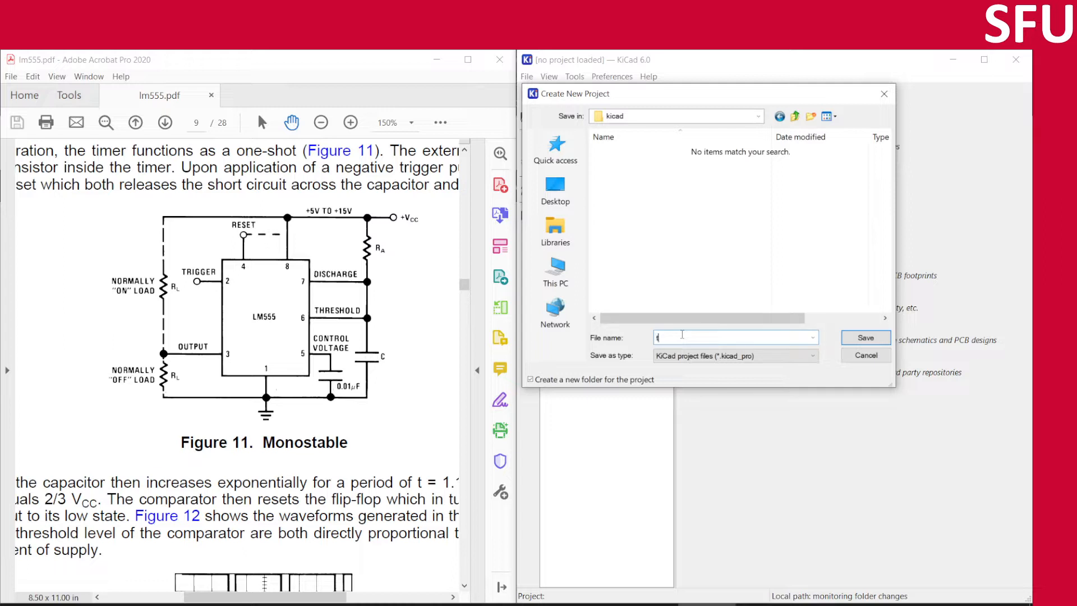
type("monostable")
key("Return")
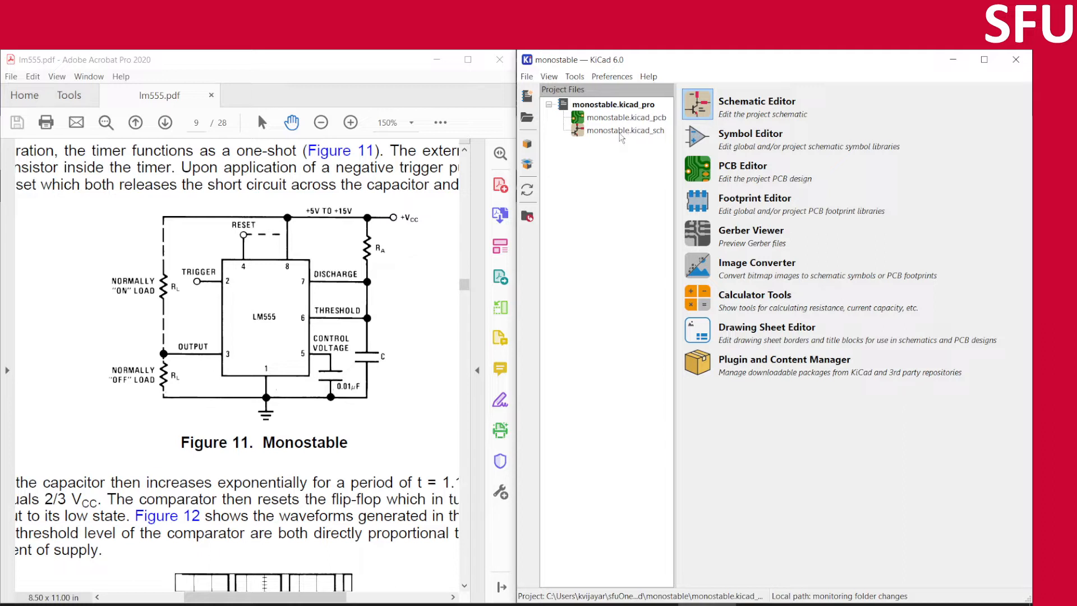
- Open the monostable.kicad_sch schematic for editing and arrange its window beside the lm555.pdf datasheet
left_click(619, 119)
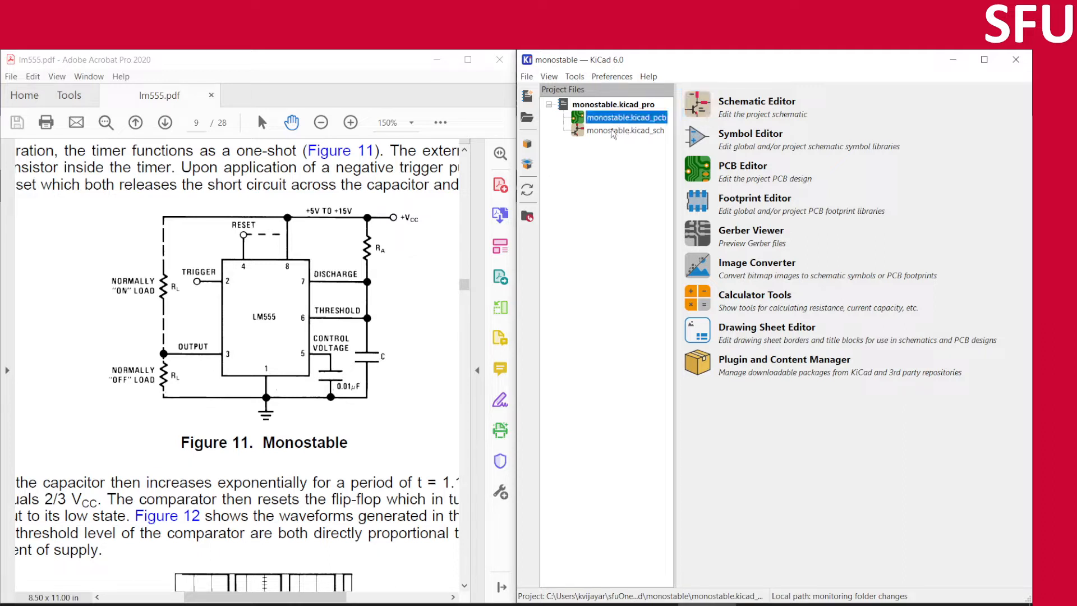
double_click(612, 131)
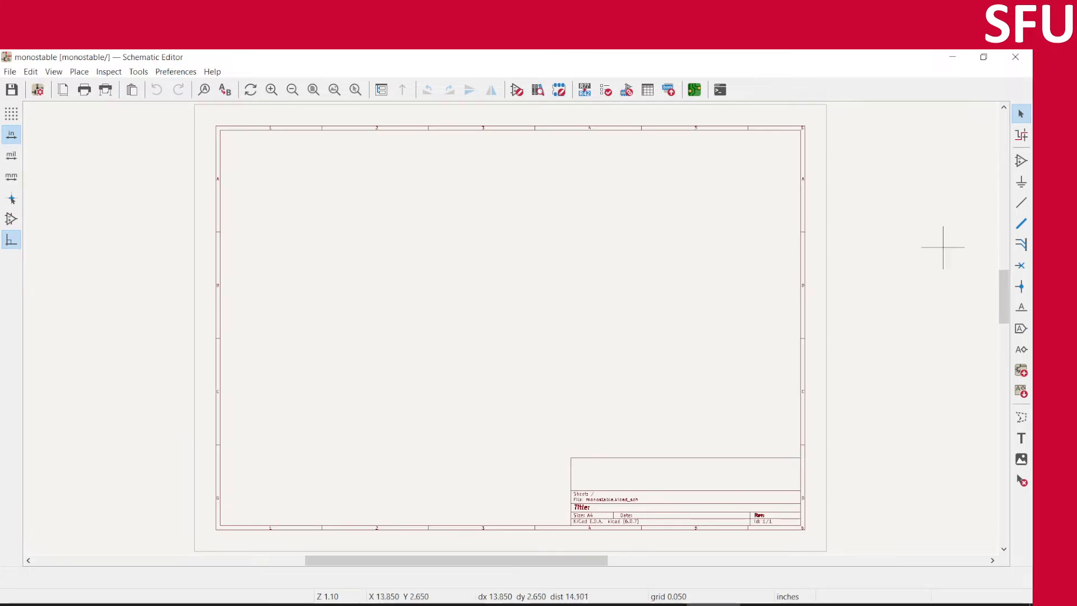
key("a")
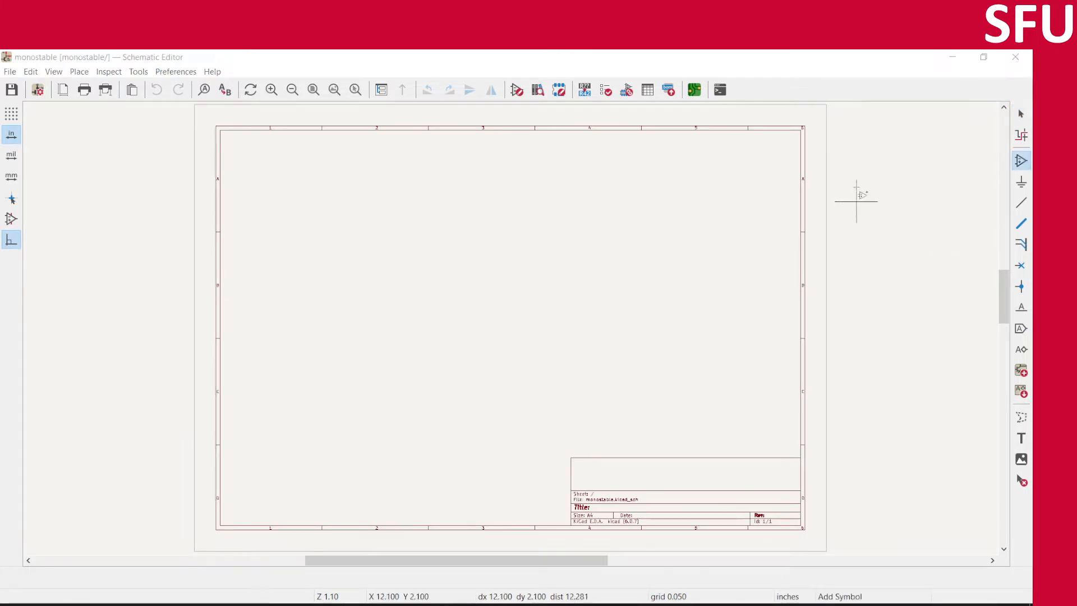
double_click(706, 59)
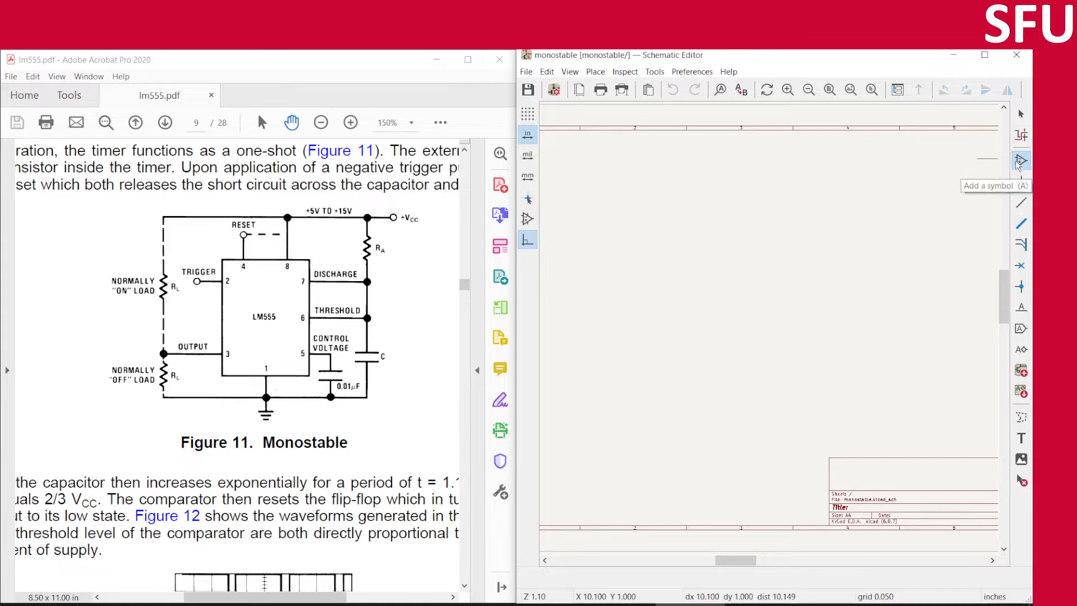
- Start adding a symbol to the schematic and filter the symbol library by 555
left_click(714, 233)
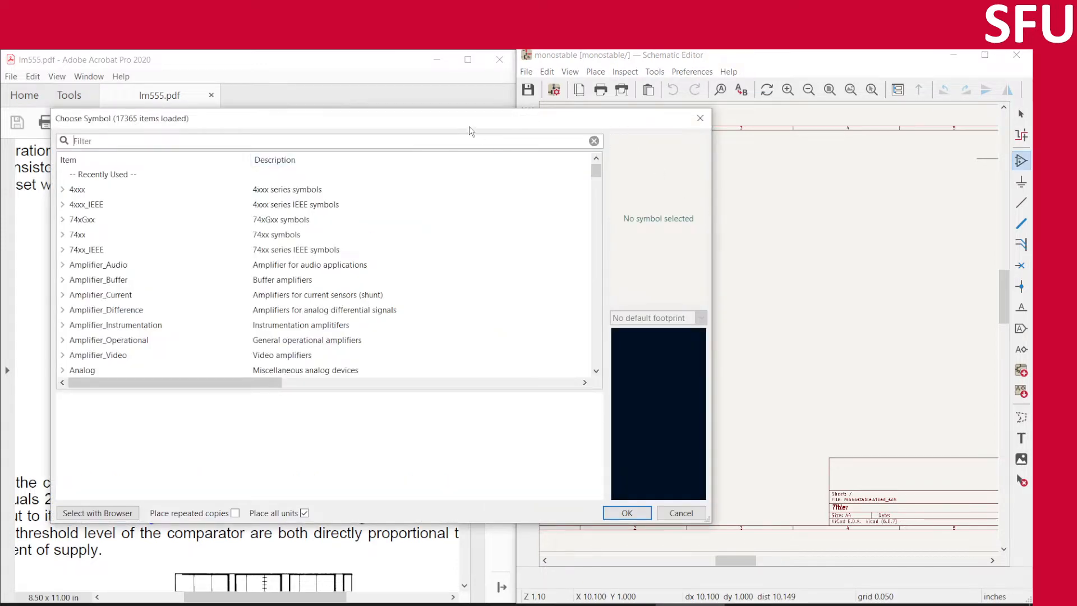
left_click_drag(469, 123, 577, 109)
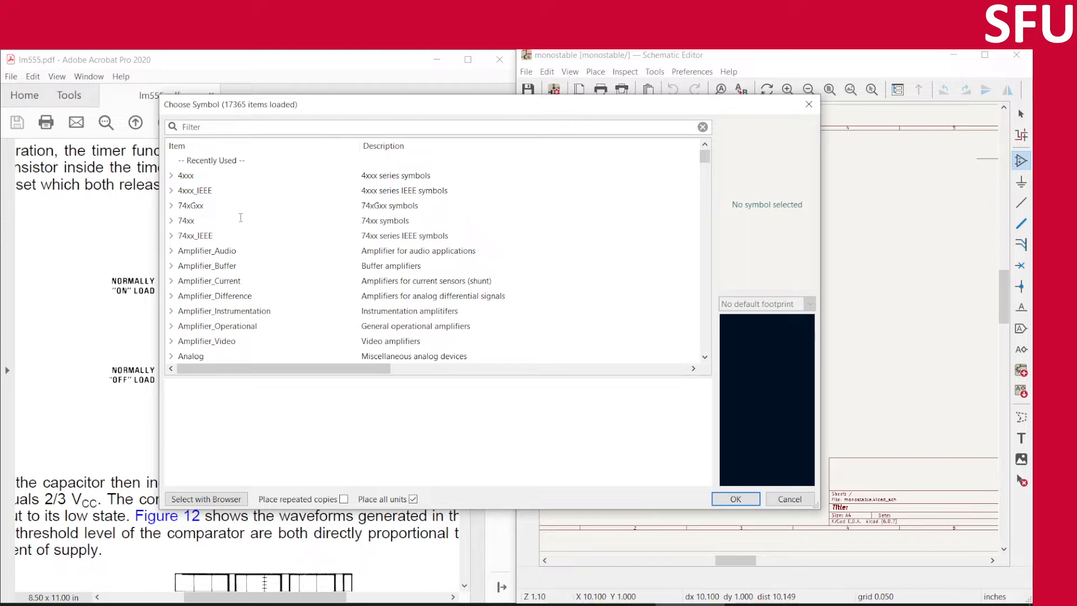
scroll(242, 219, "down", 2)
scroll(242, 219, "down", 20)
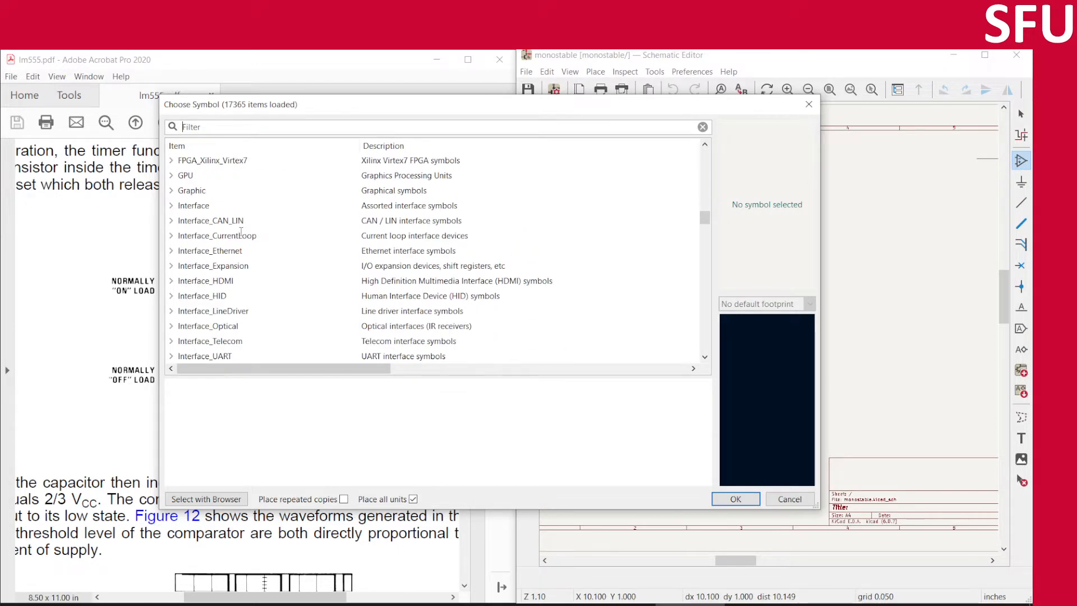
scroll(238, 253, "up", 7)
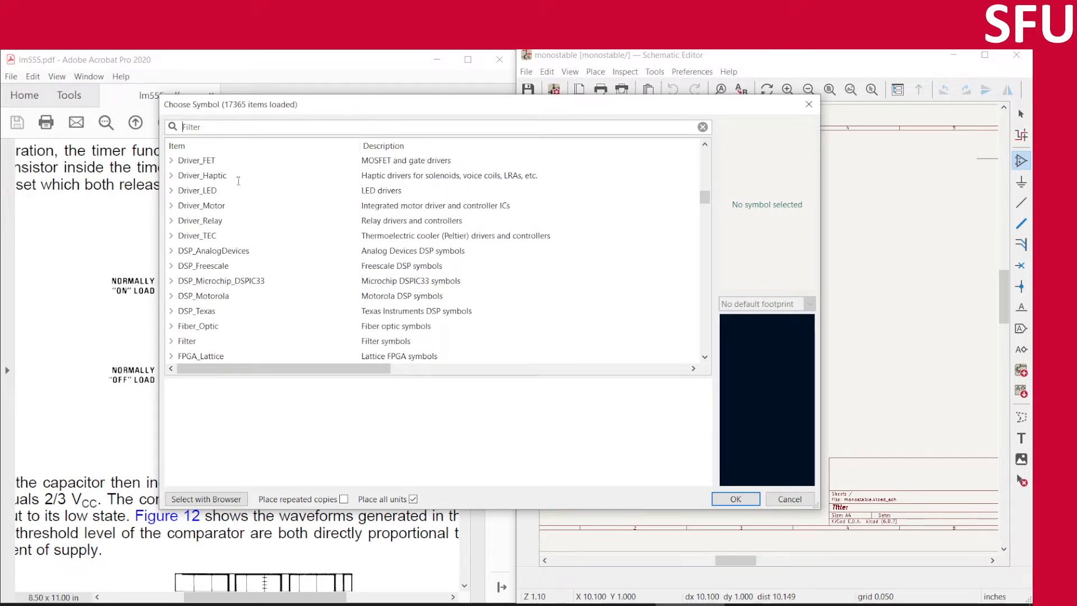
left_click(216, 122)
type("555")
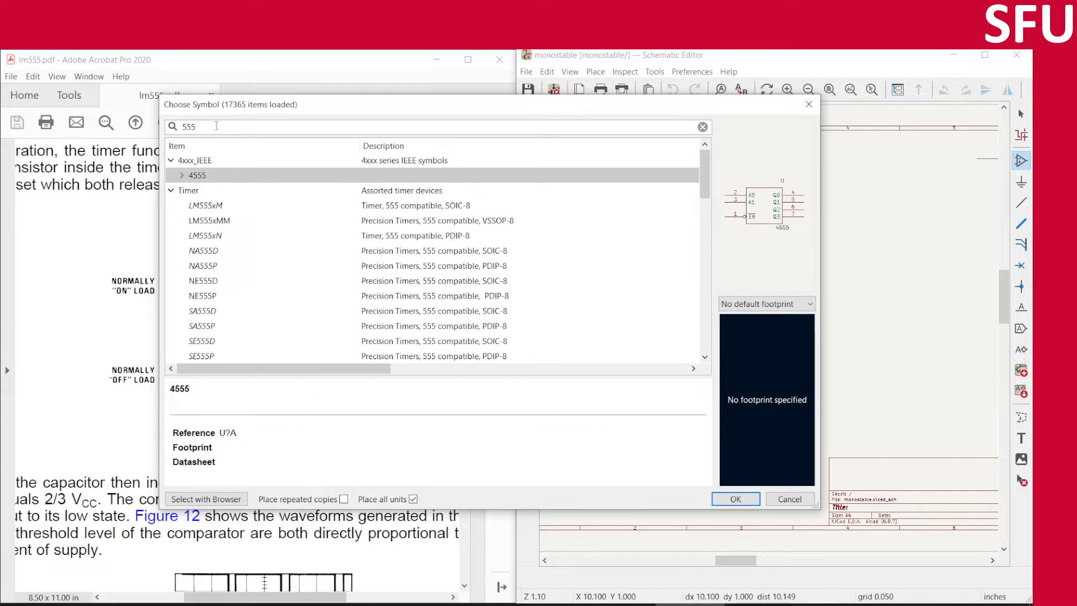
- Choose the LM555xN timer in the PDIP-8 package and place it on the schematic sheet
left_click(446, 205)
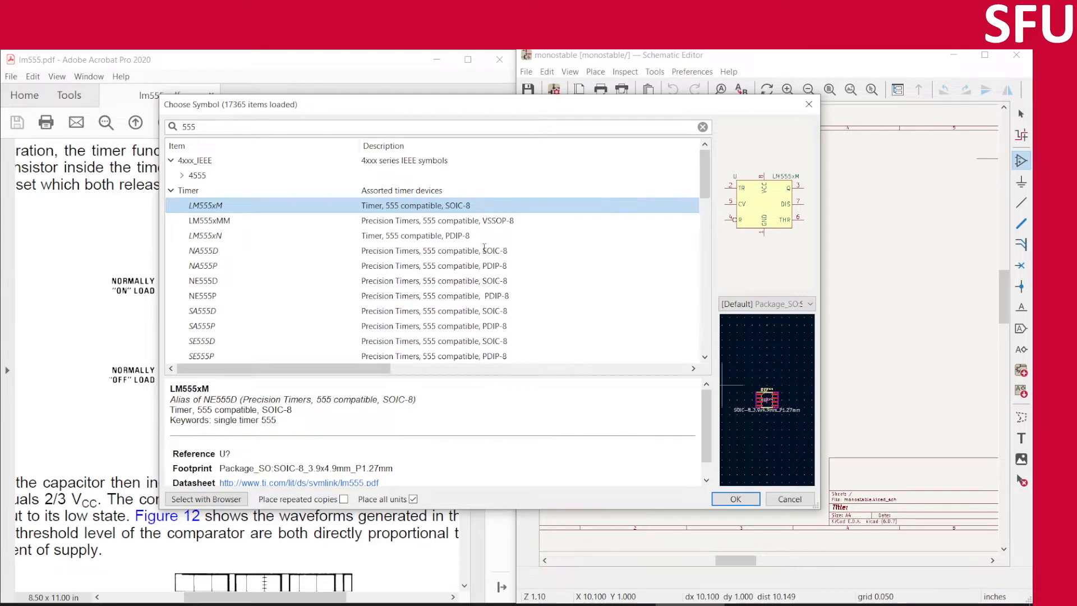
left_click(447, 235)
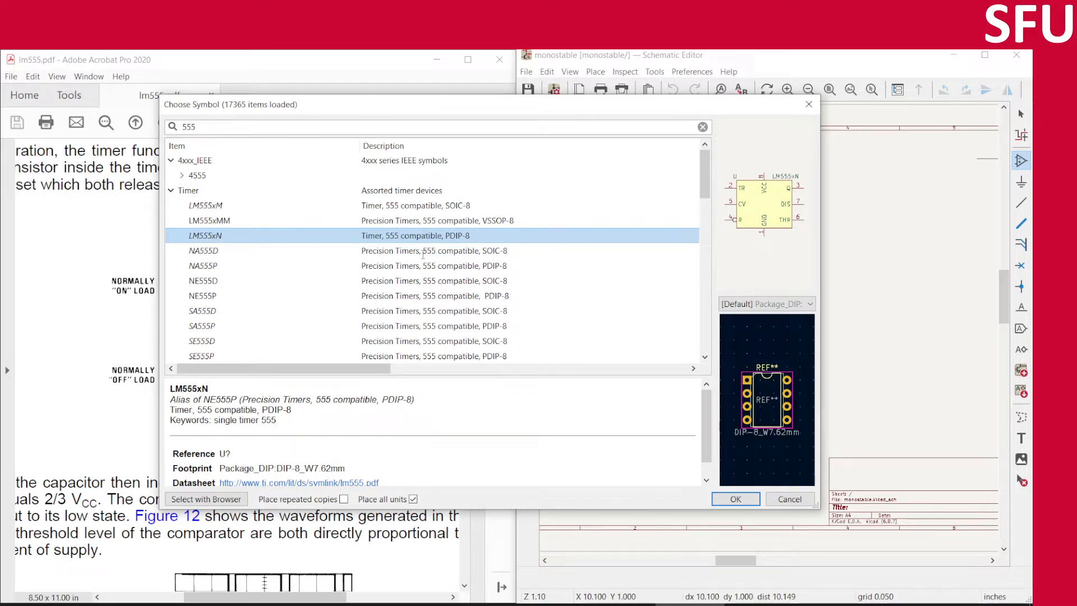
left_click(451, 298)
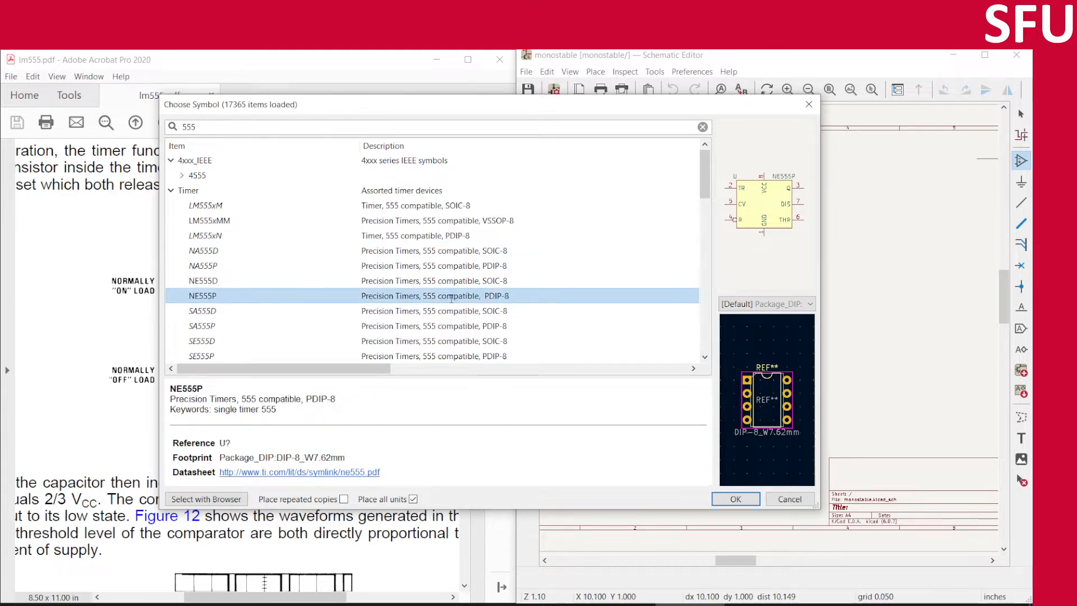
left_click(430, 235)
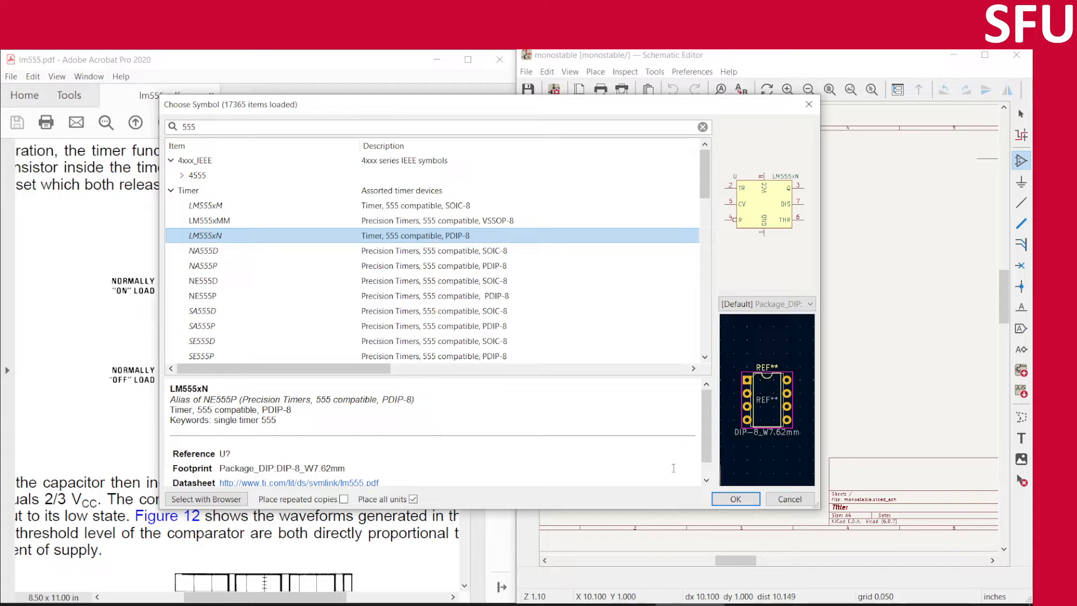
left_click(735, 499)
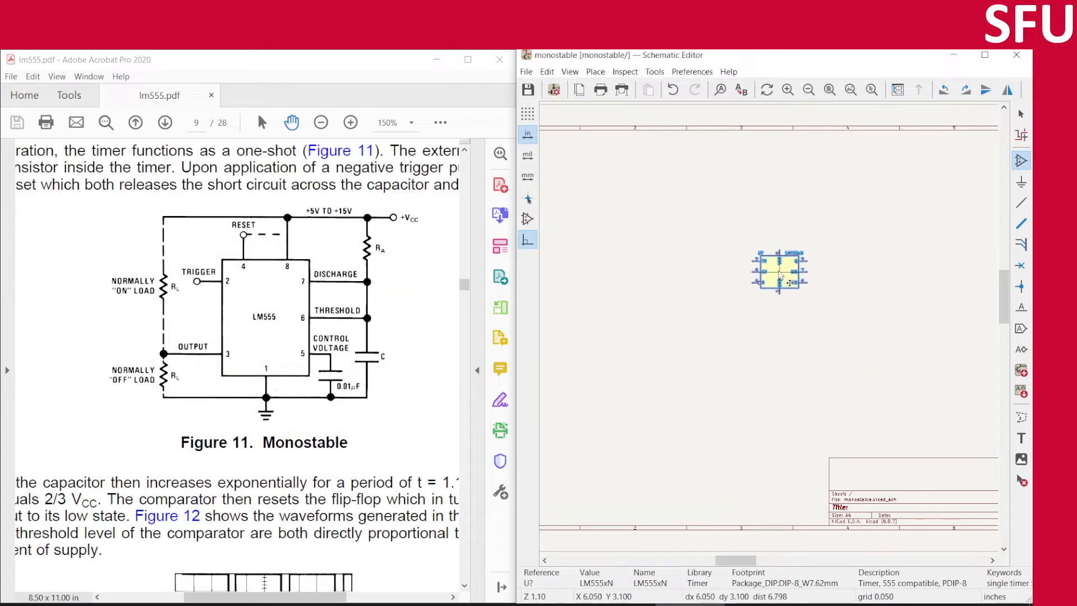
left_click(781, 275)
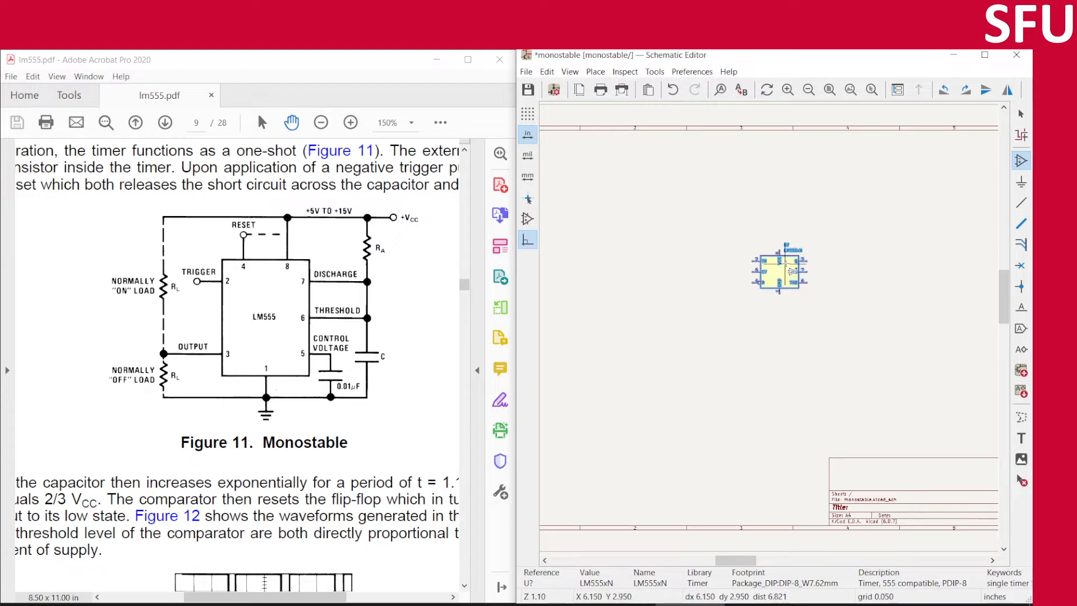
- Set the LM555xN timer's reference designator to U1 and save the schematic
scroll(786, 264, "down", 2, "ctrl")
scroll(686, 271, "down", 2, "ctrl")
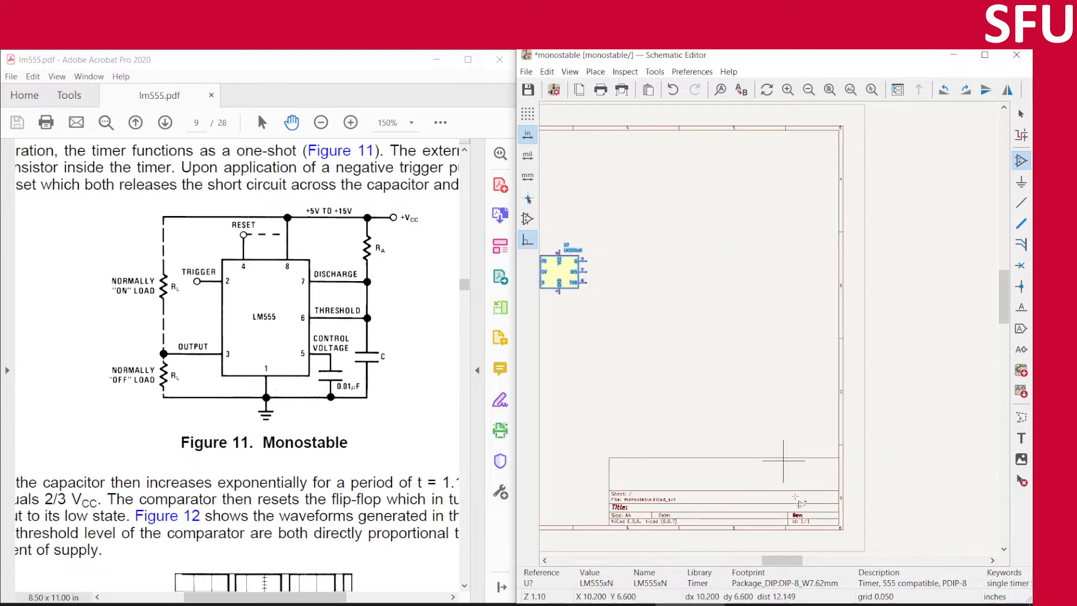
left_click_drag(784, 561, 745, 563)
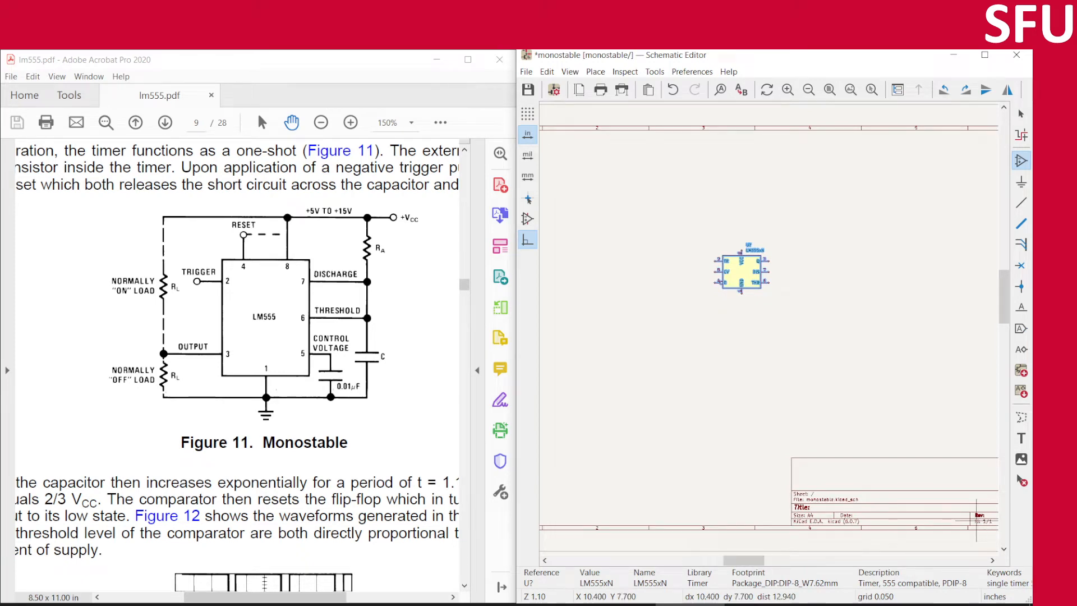
scroll(746, 281, "up", 1)
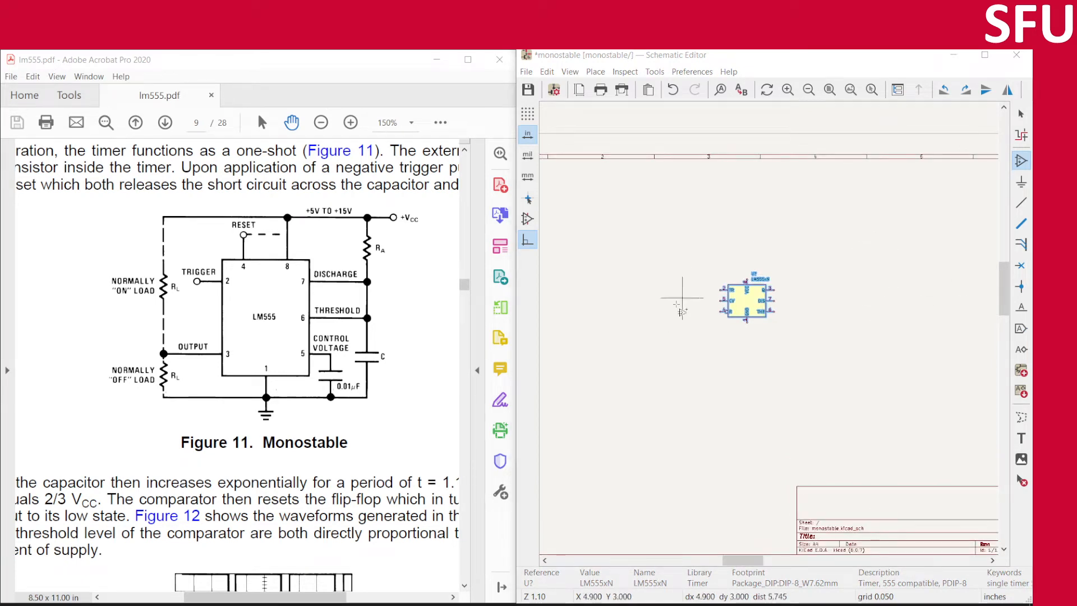
scroll(768, 328, "up", 2)
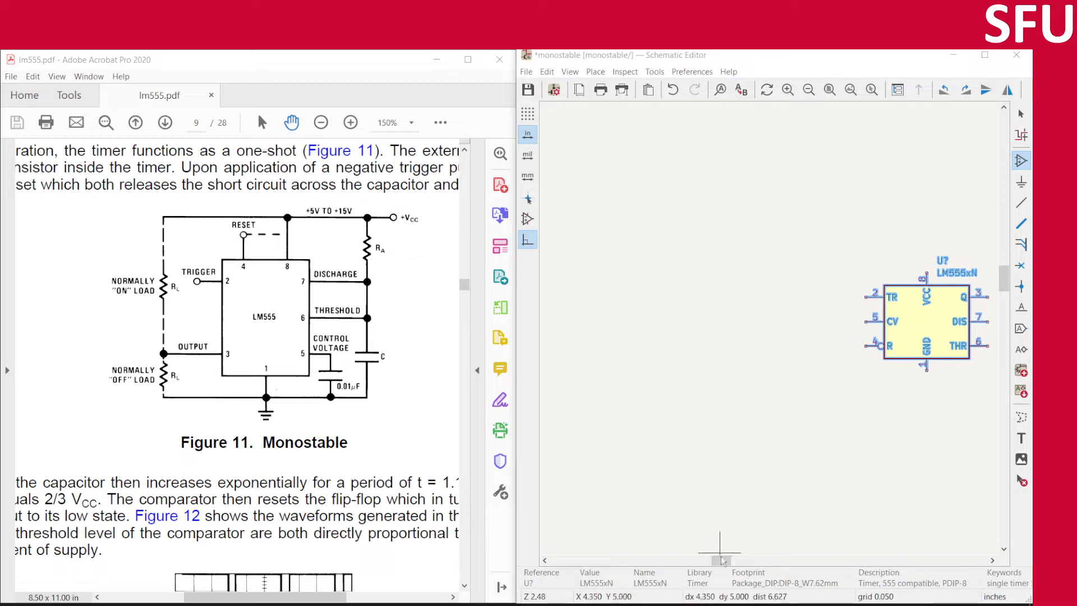
scroll(769, 452, "right", 2, "shift")
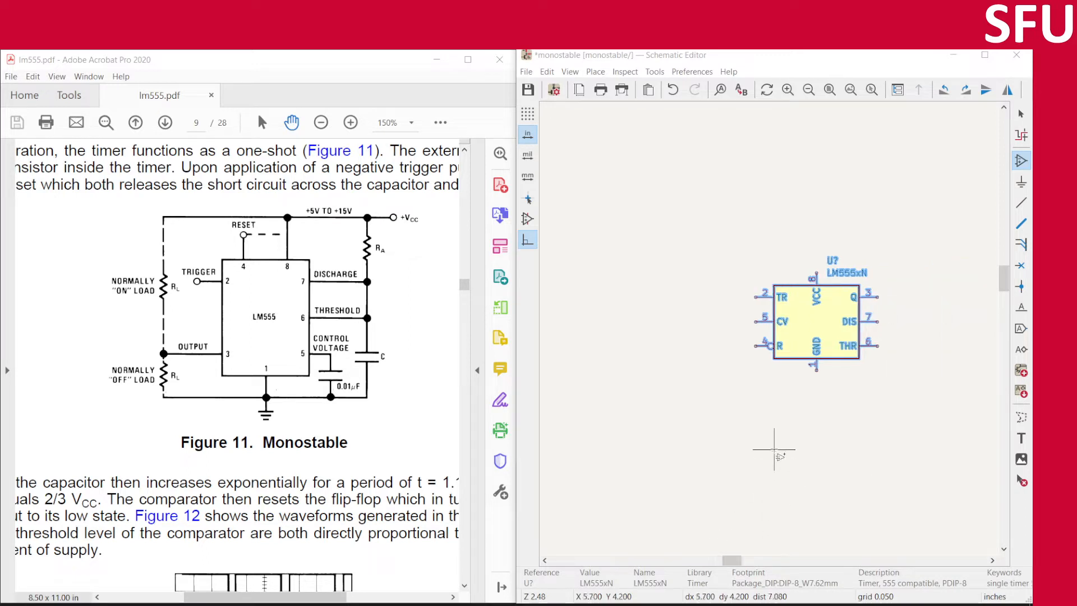
scroll(851, 357, "up", 1)
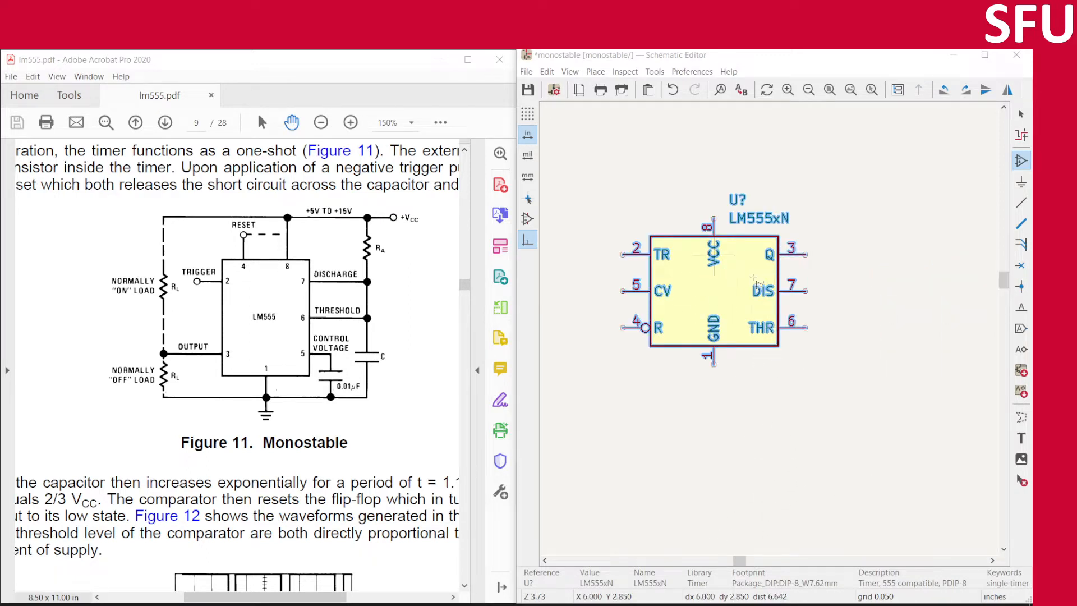
left_click(745, 202)
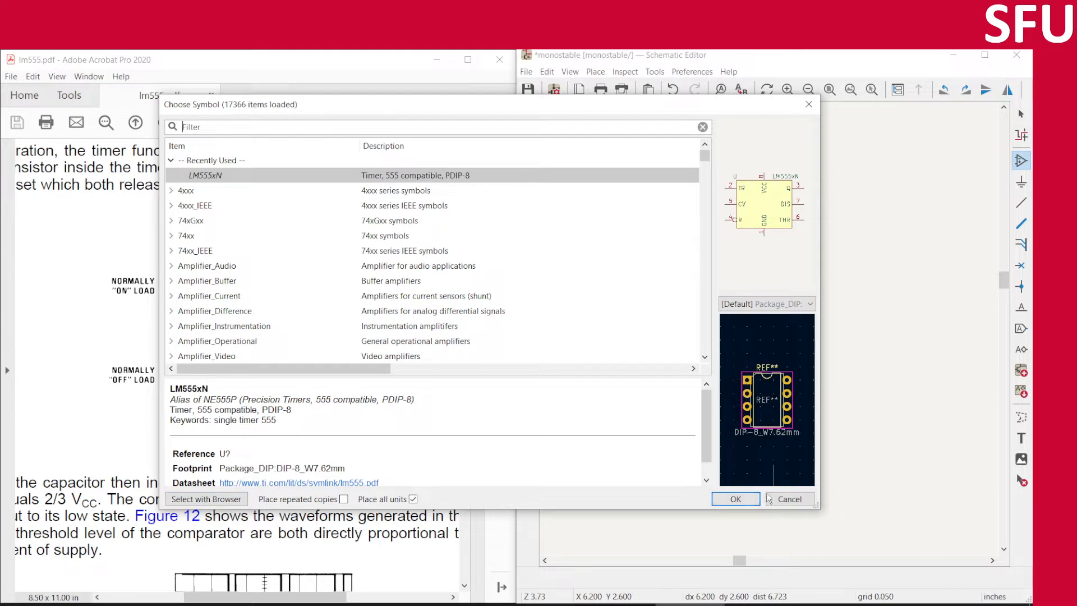
left_click(790, 498)
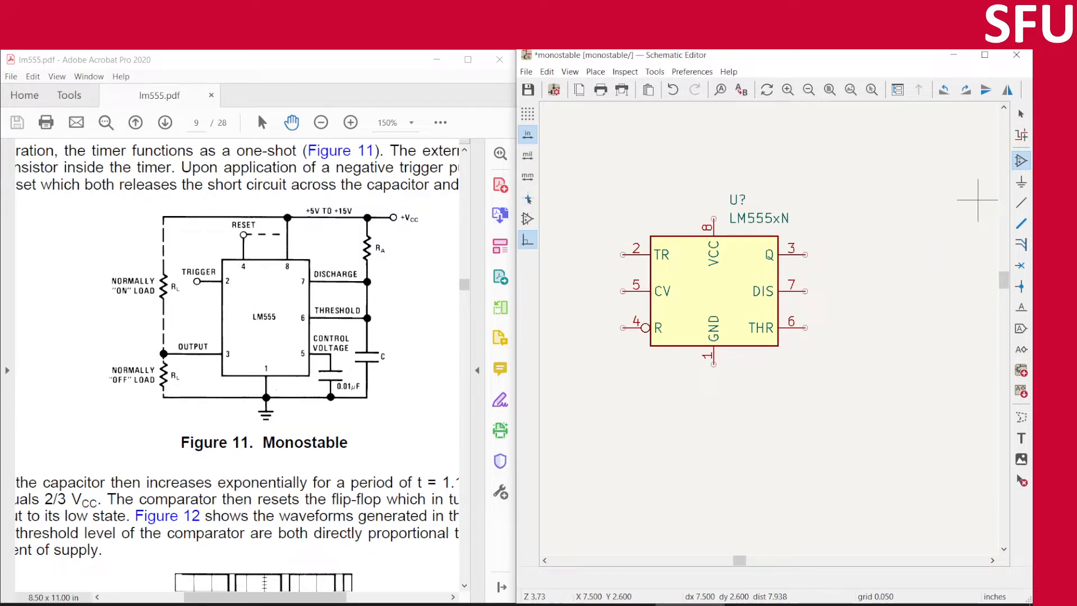
key("Escape")
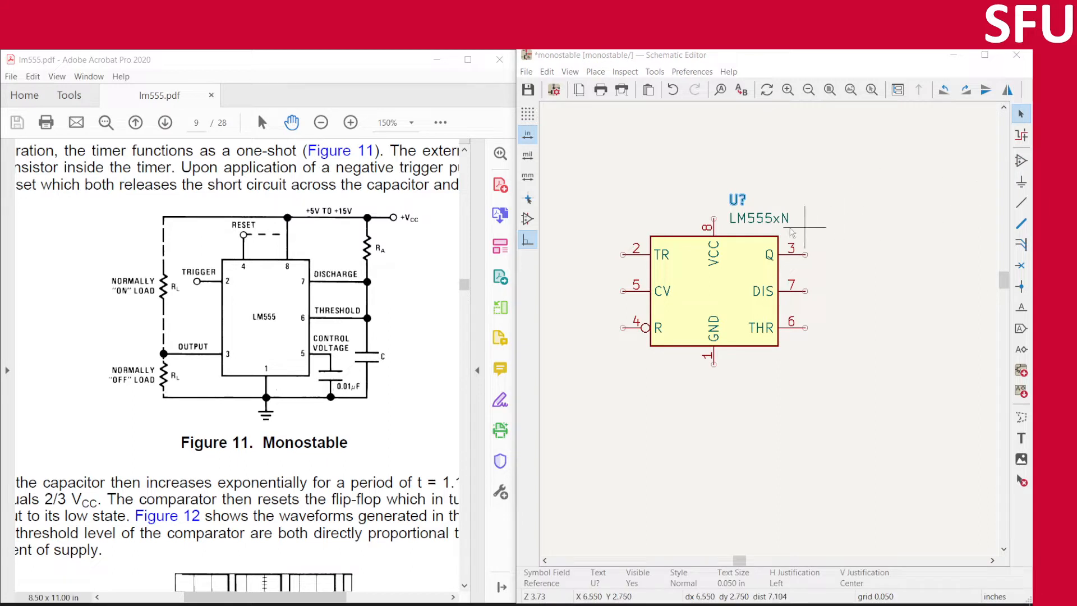
double_click(739, 200)
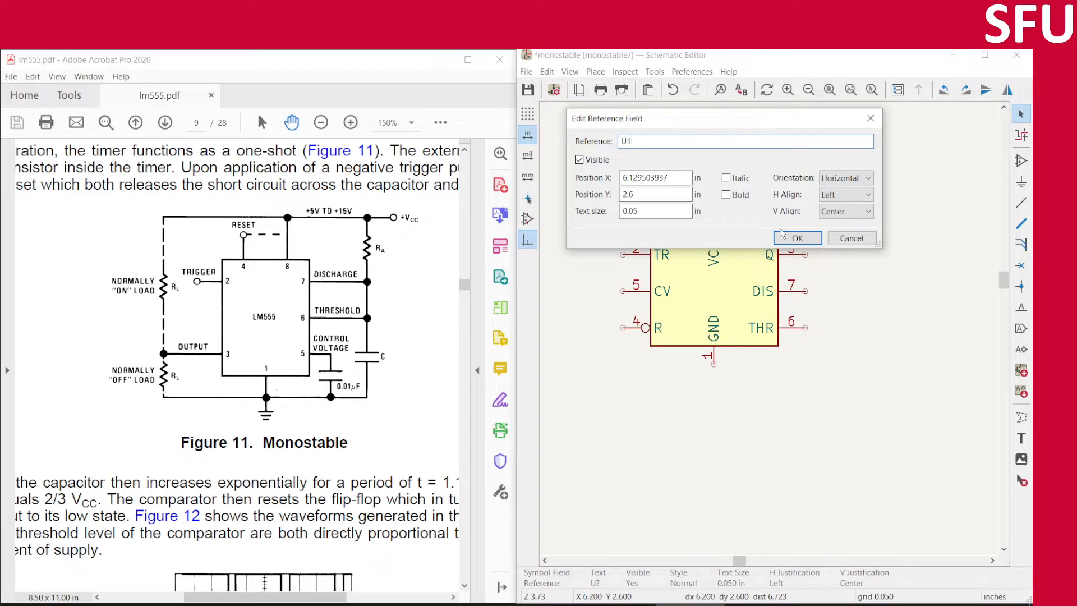
left_click(797, 238)
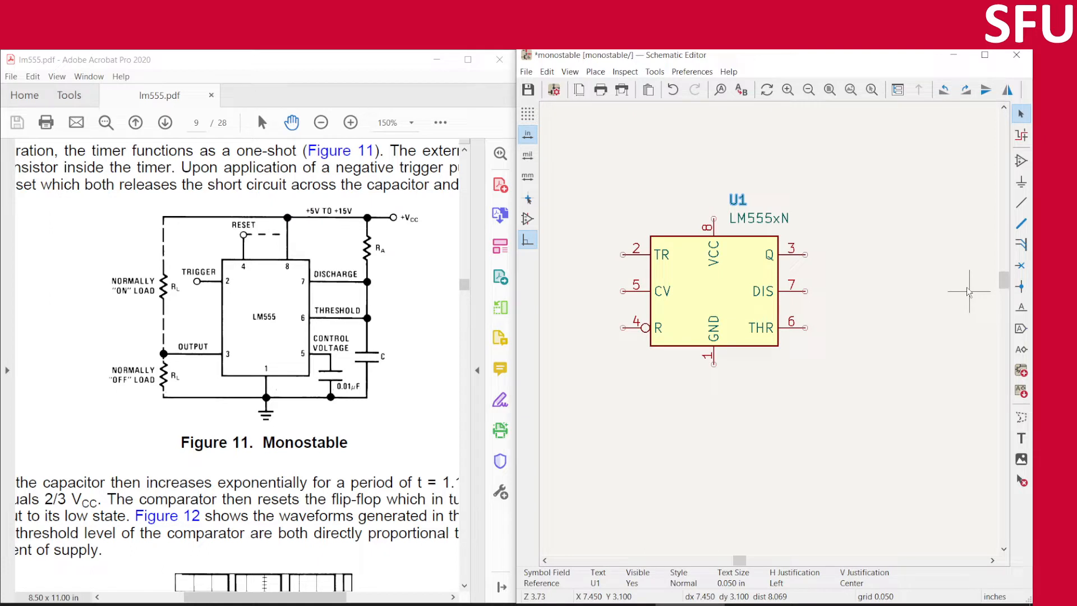
key("ctrl+s")
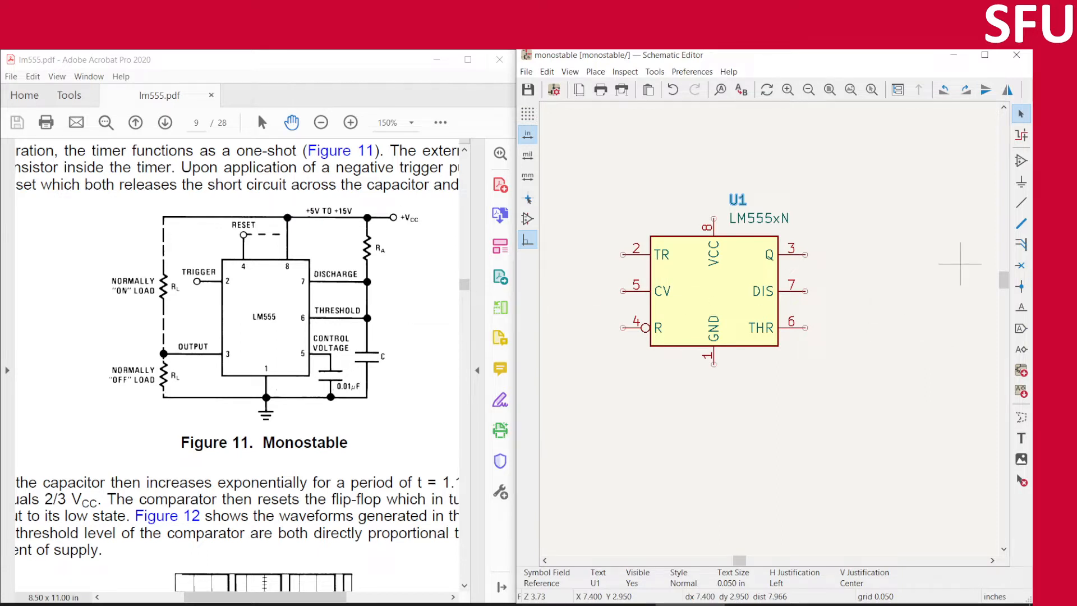
- Start adding a power symbol to the schematic and filter the power symbol library by ground
left_click(1022, 183)
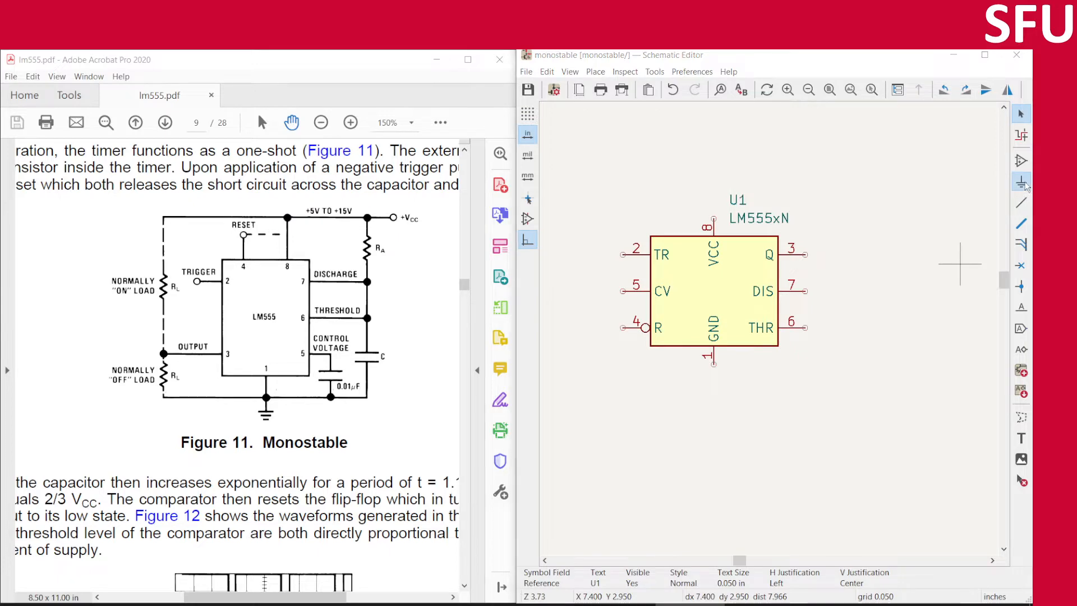
left_click(943, 288)
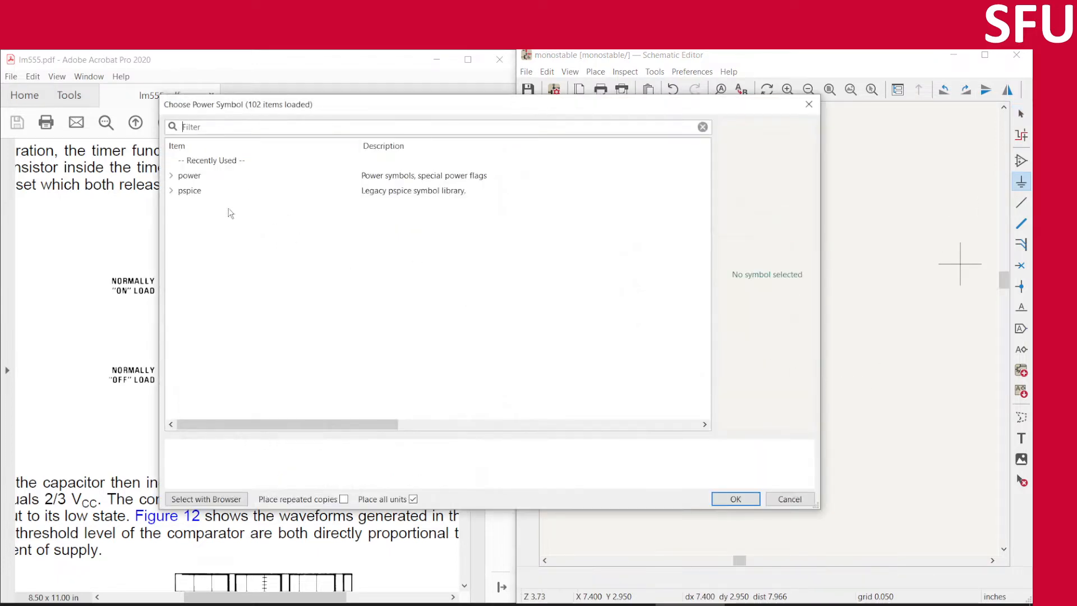
type("ground")
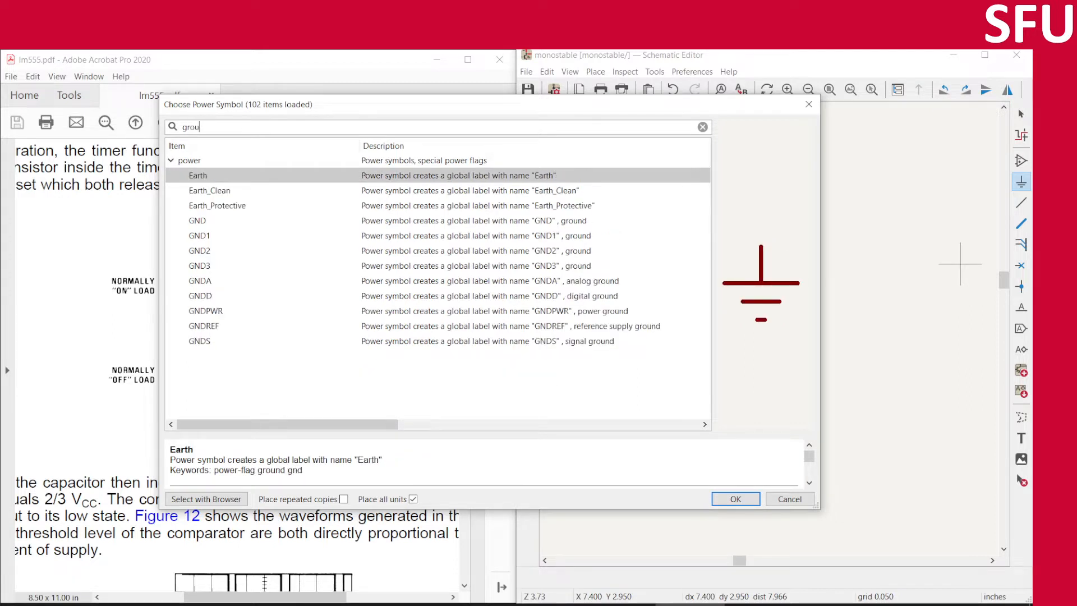
- Compare the previews of the Earth, GND, GND1, GNDA and GNDS power symbols
left_click(210, 221)
left_click(220, 176)
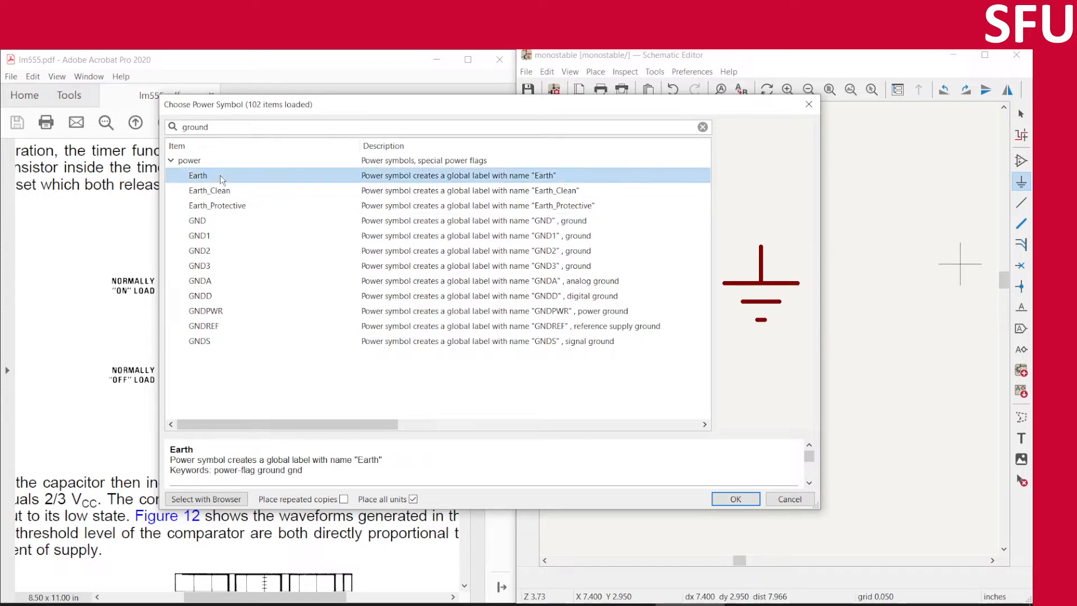
left_click(203, 225)
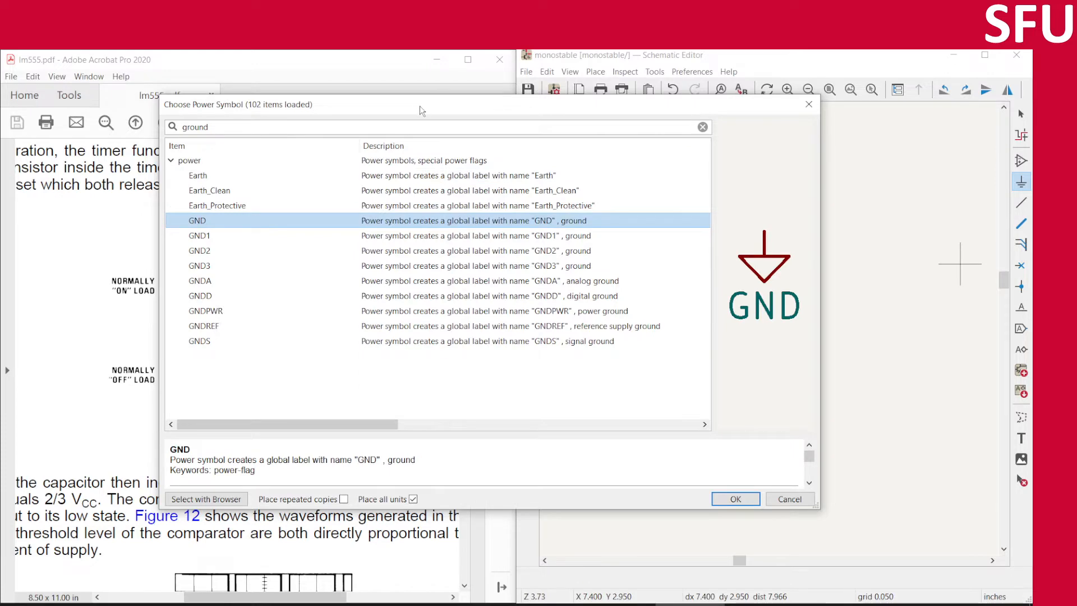
left_click_drag(420, 106, 531, 106)
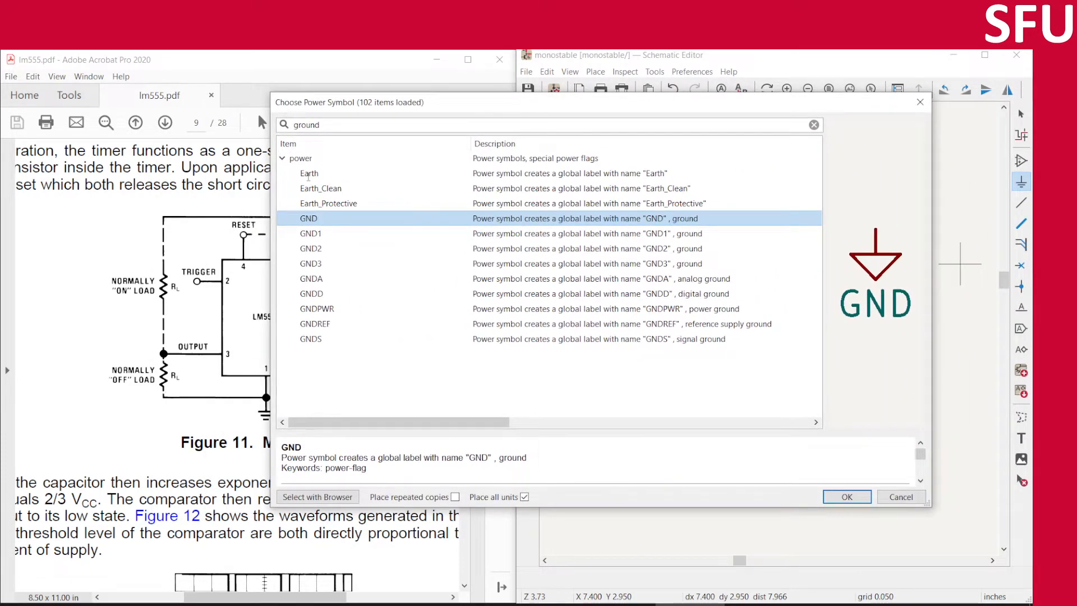
left_click(321, 233)
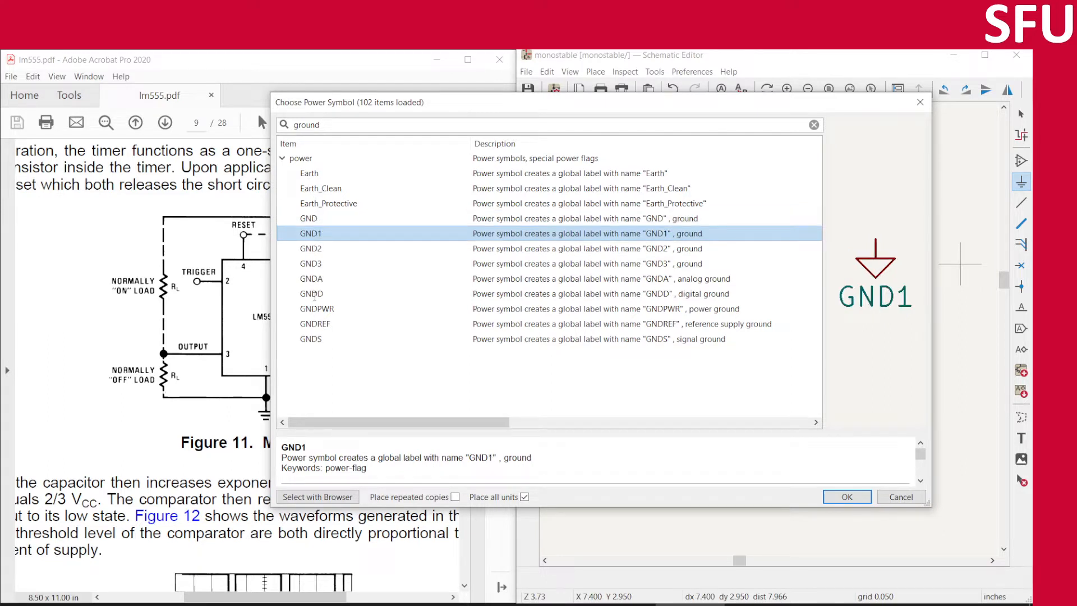
left_click(318, 278)
left_click(310, 340)
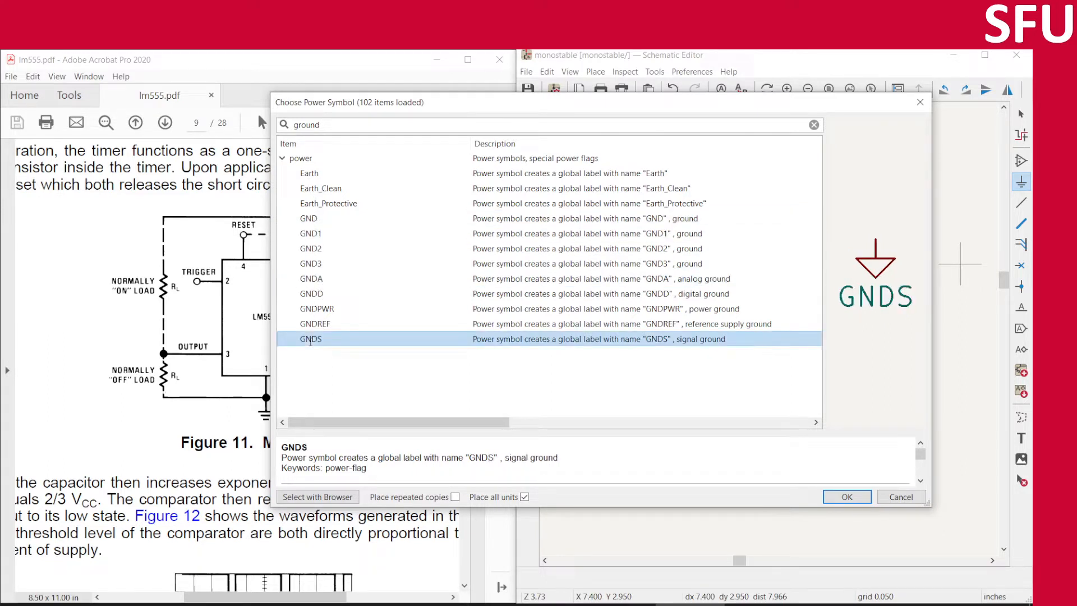
- Choose the Earth power symbol and place it below the timer, wired to GND pin 1
left_click(313, 174)
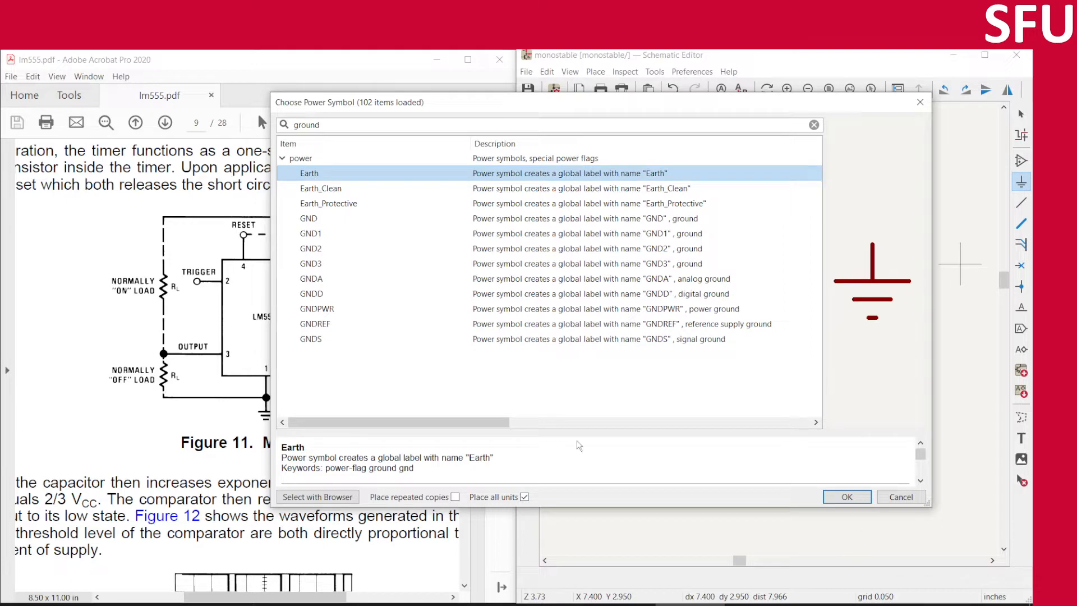
left_click(846, 497)
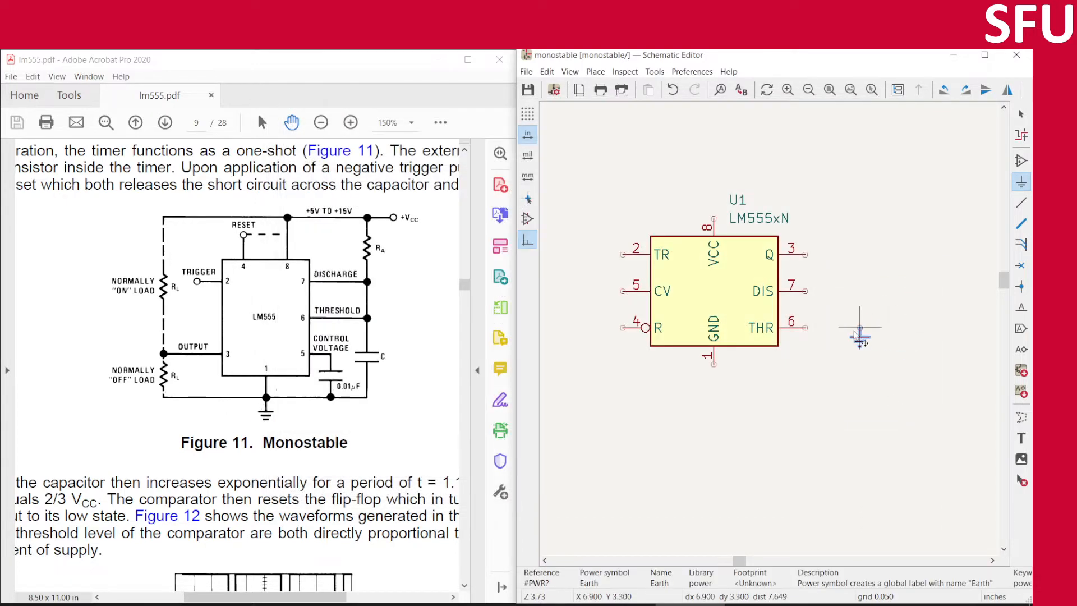
left_click(713, 368)
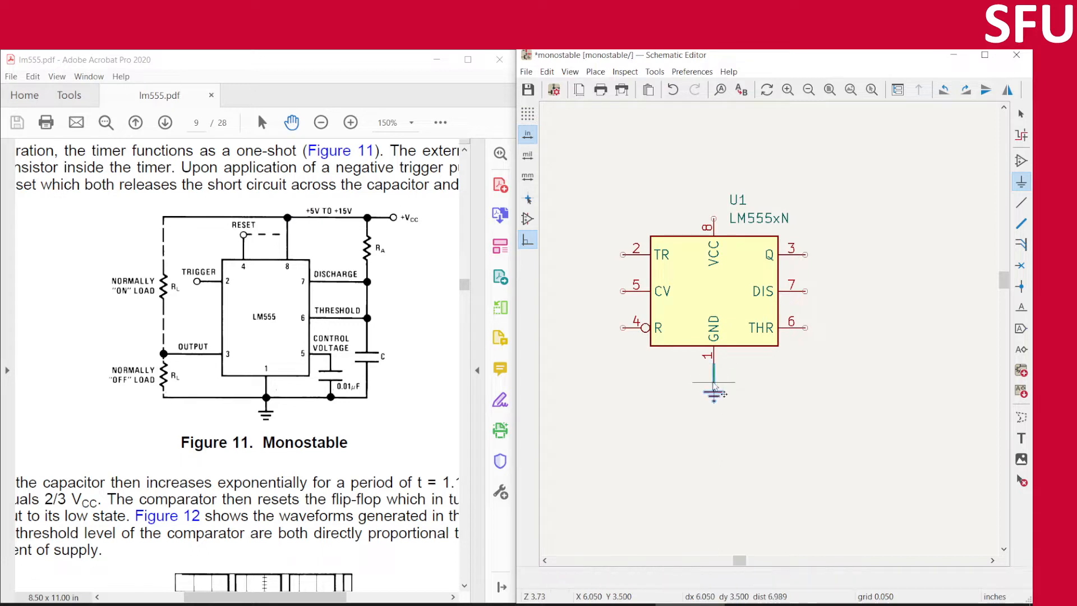
left_click(714, 420)
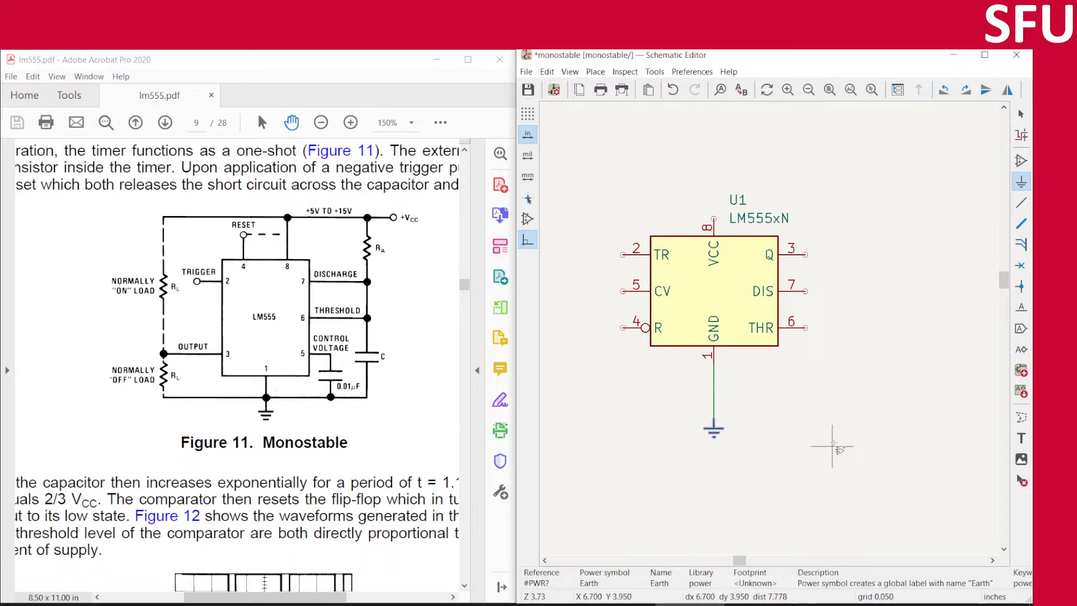
key("Escape")
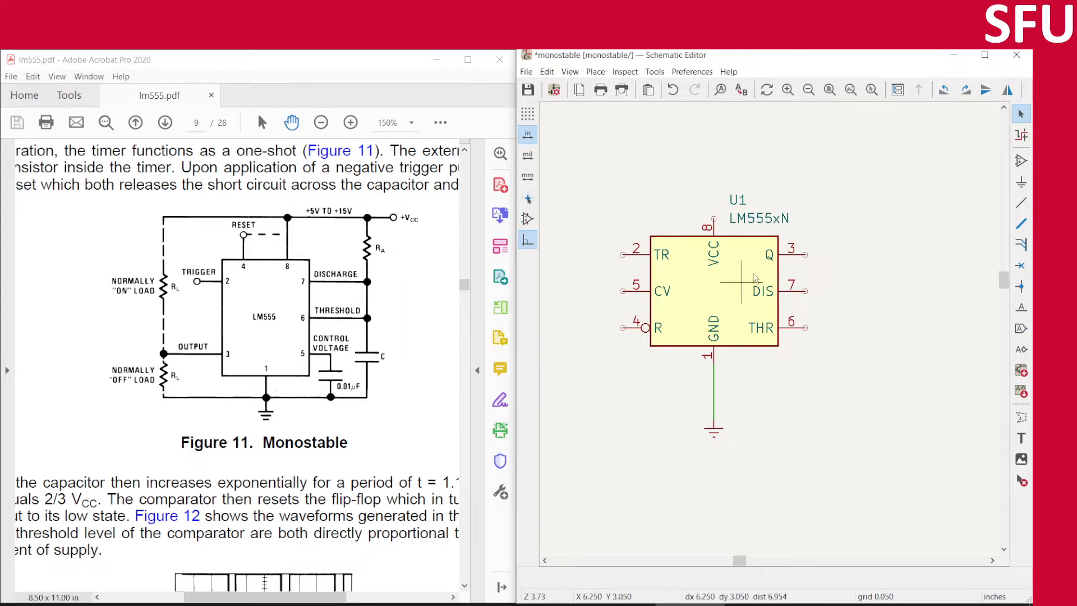
- Filter the symbol library by resistor and place the generic R symbol beside the timer's THR pin
left_click(1021, 161)
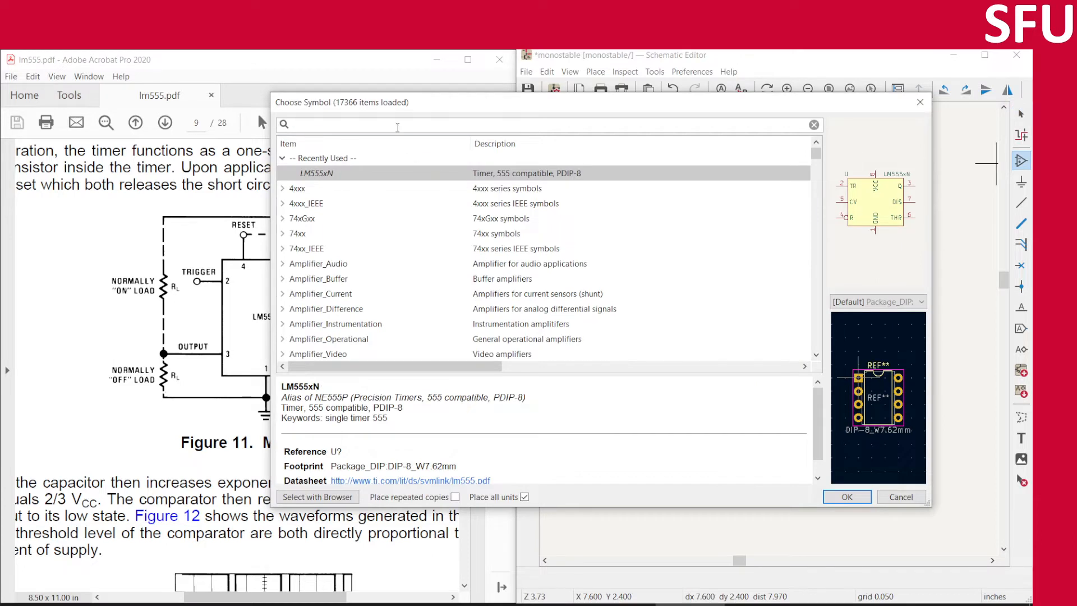
type("resistor")
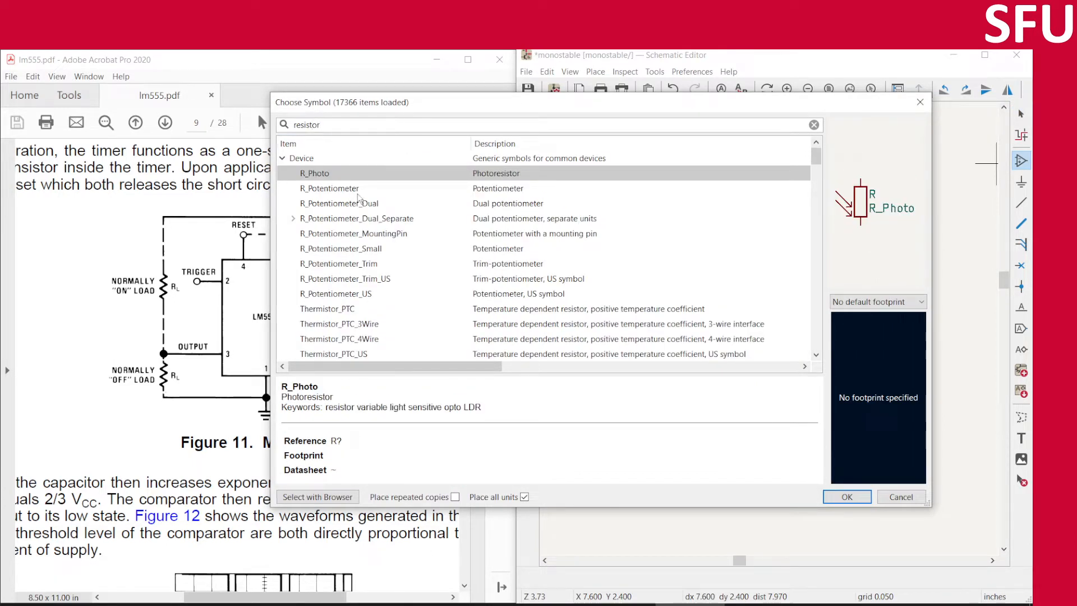
left_click(363, 253)
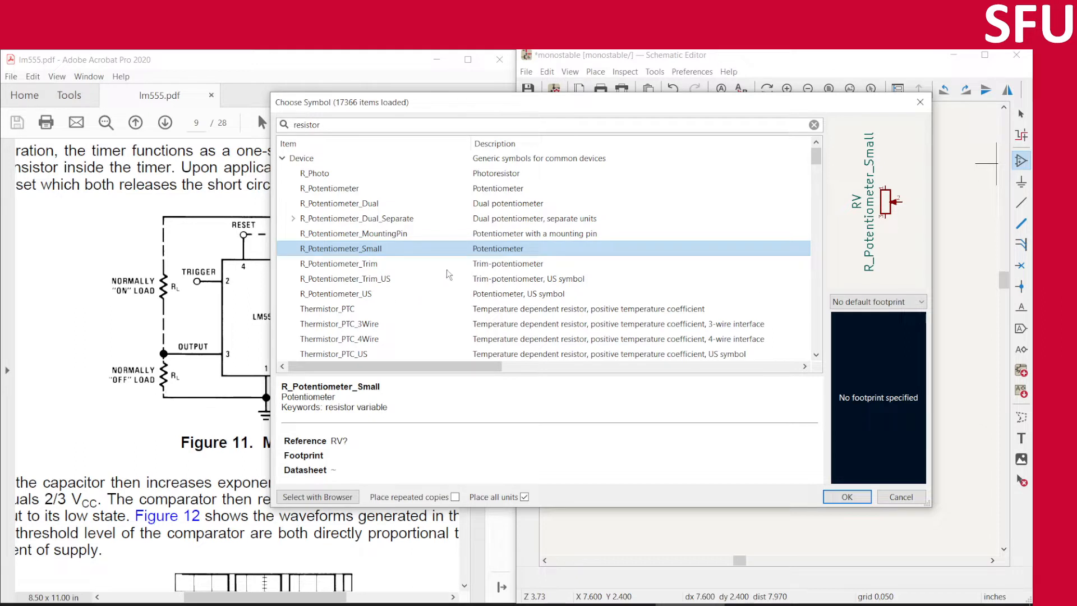
scroll(449, 274, "down", 3)
left_click(339, 265)
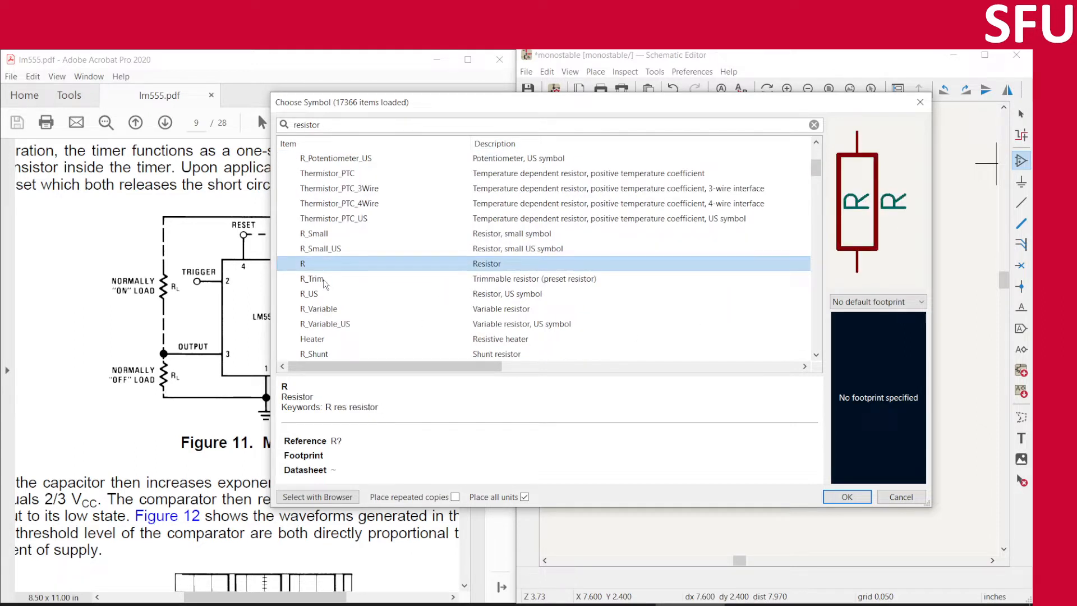
left_click(324, 280)
left_click(326, 266)
double_click(326, 264)
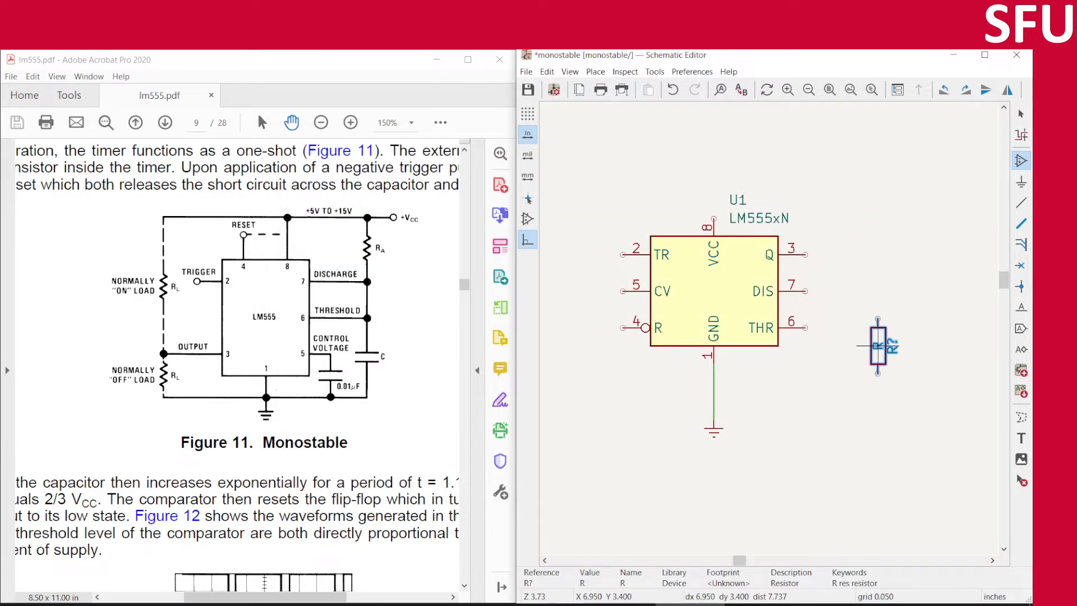
left_click(896, 328)
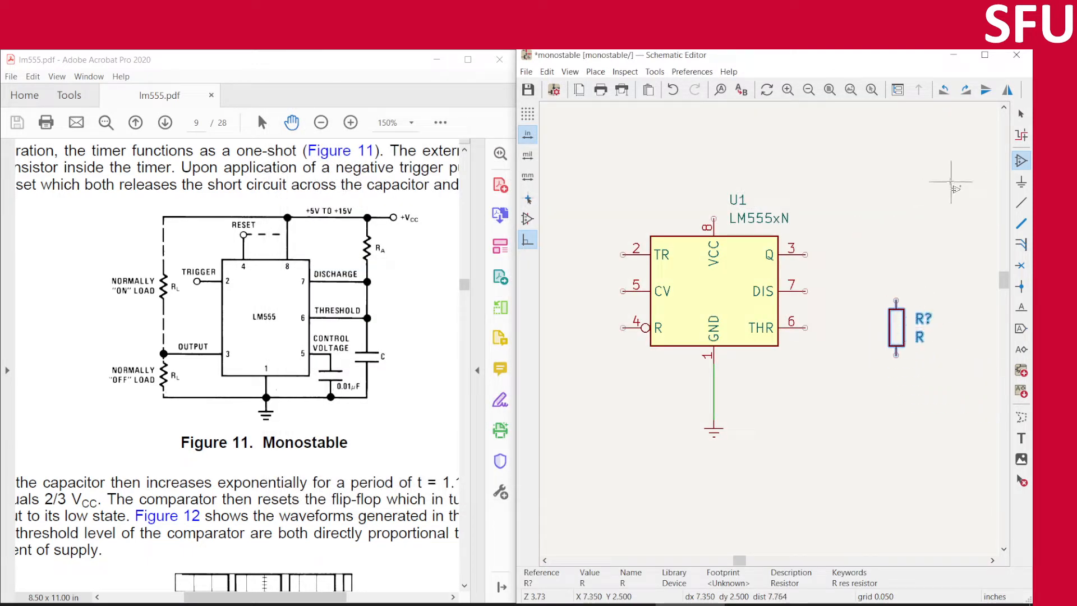
- Place the US-style resistor R_US below the generic R resistor, and delete the generic R resistor
left_click(1022, 162)
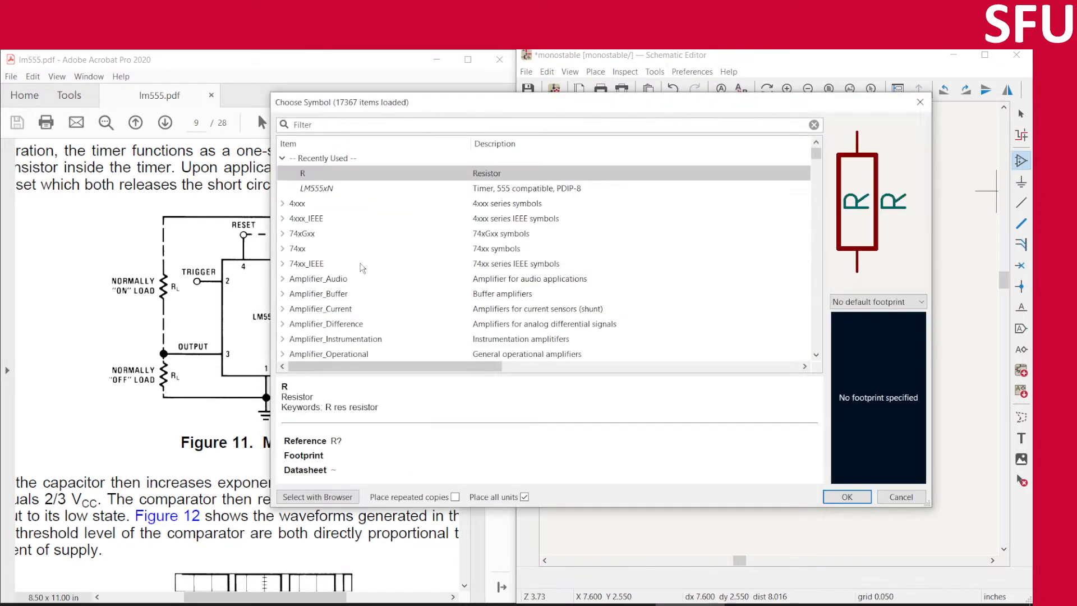
left_click(337, 124)
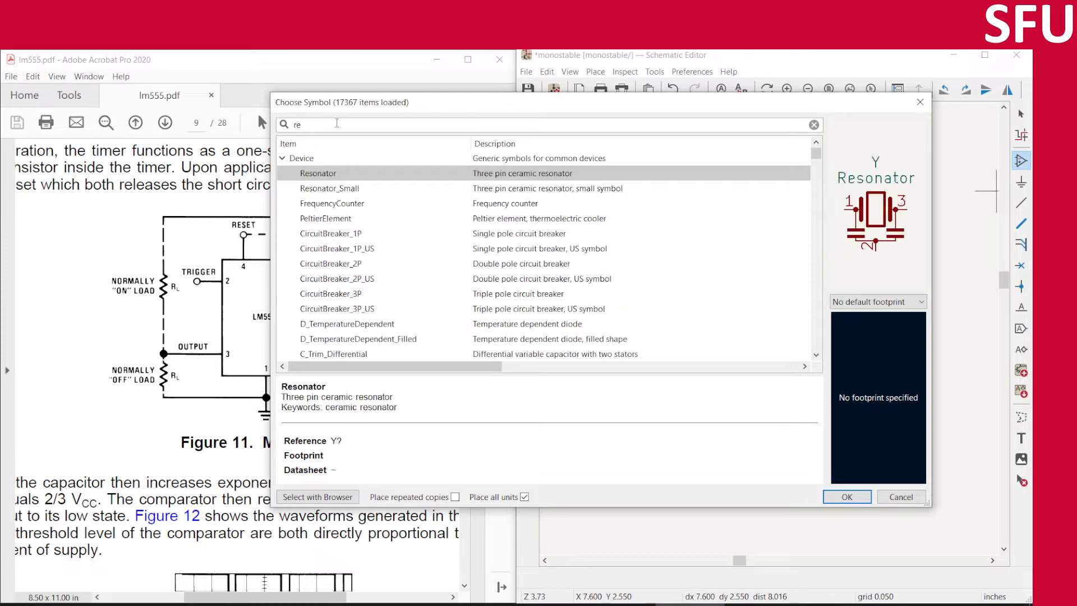
type("resistor")
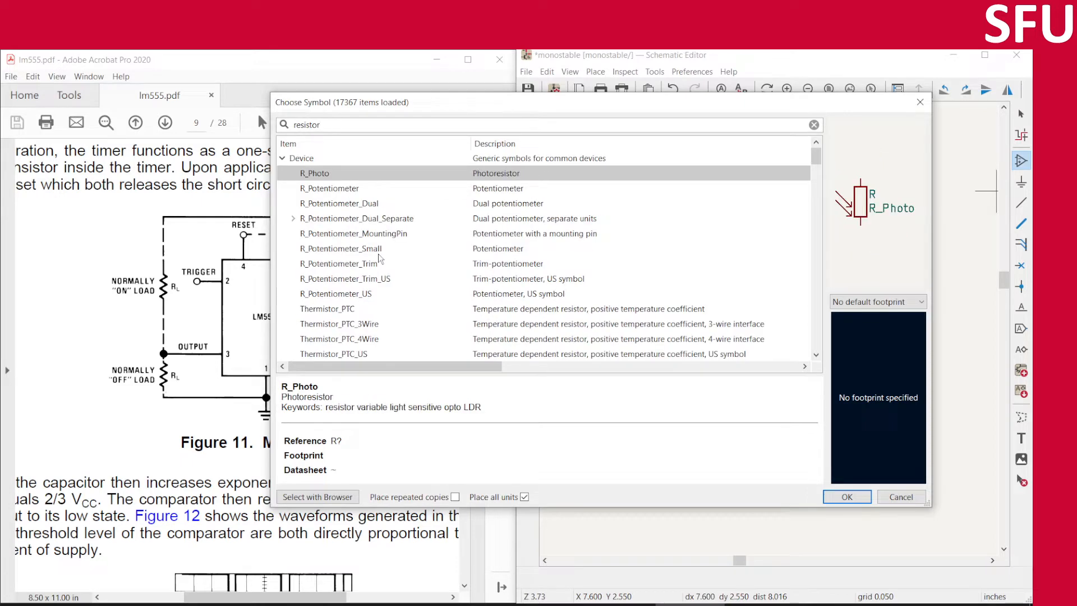
scroll(379, 259, "down", 5)
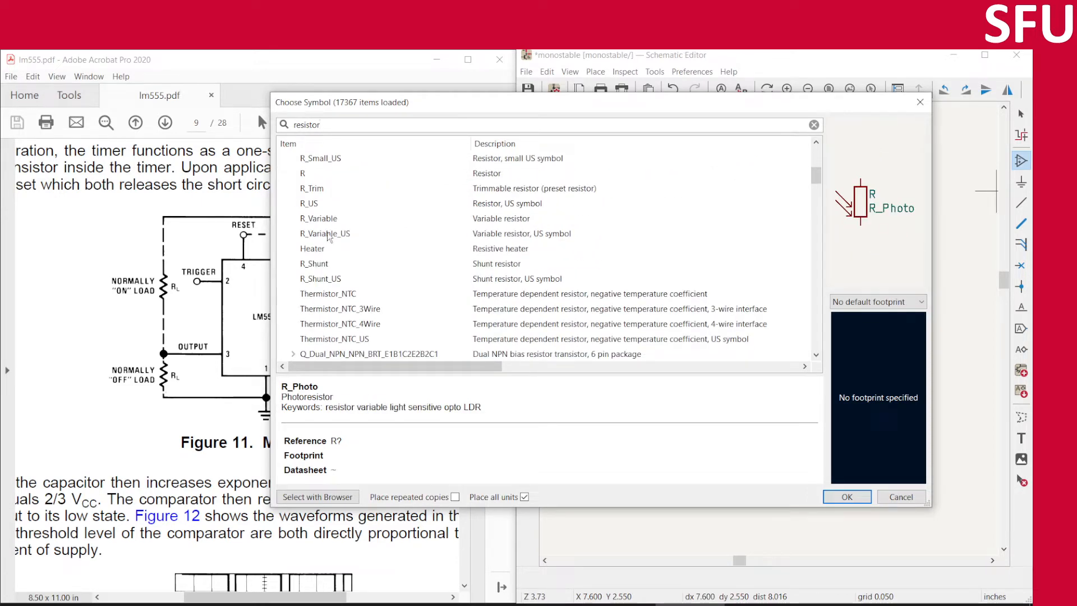
left_click(312, 208)
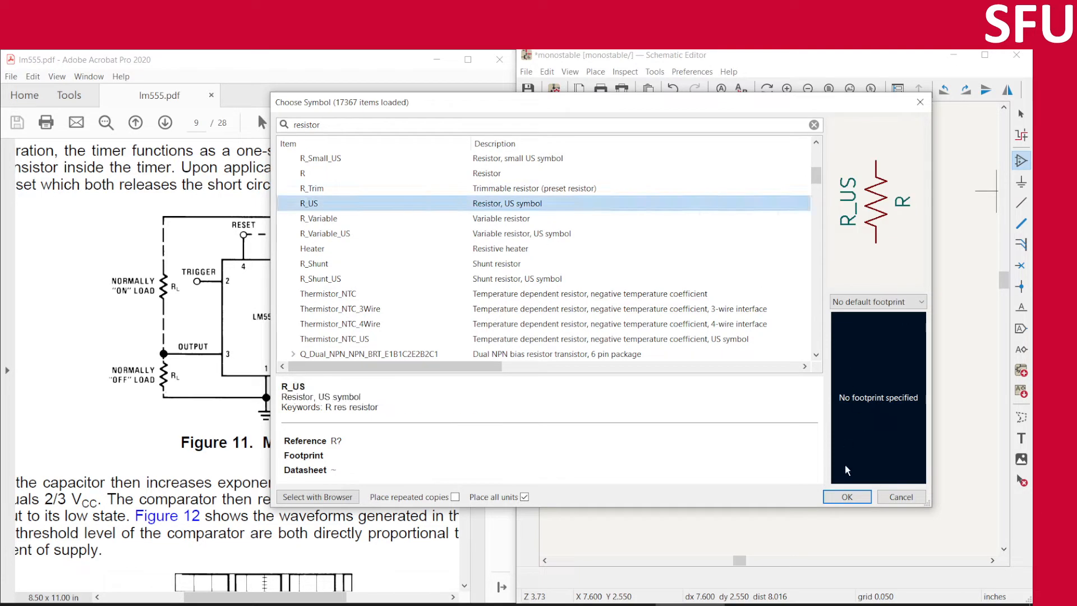
left_click(845, 497)
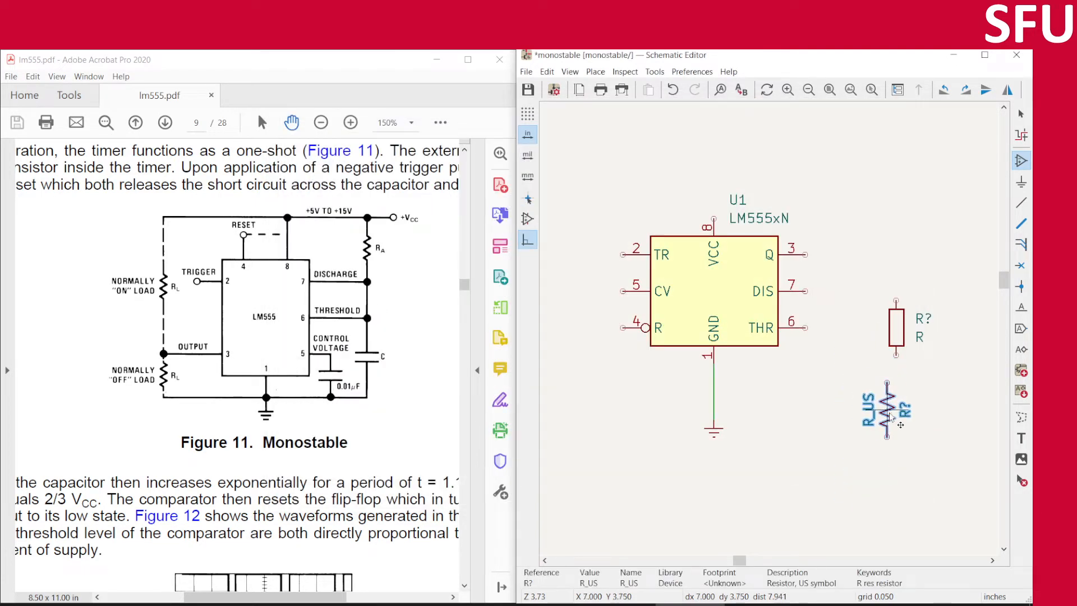
left_click(892, 415)
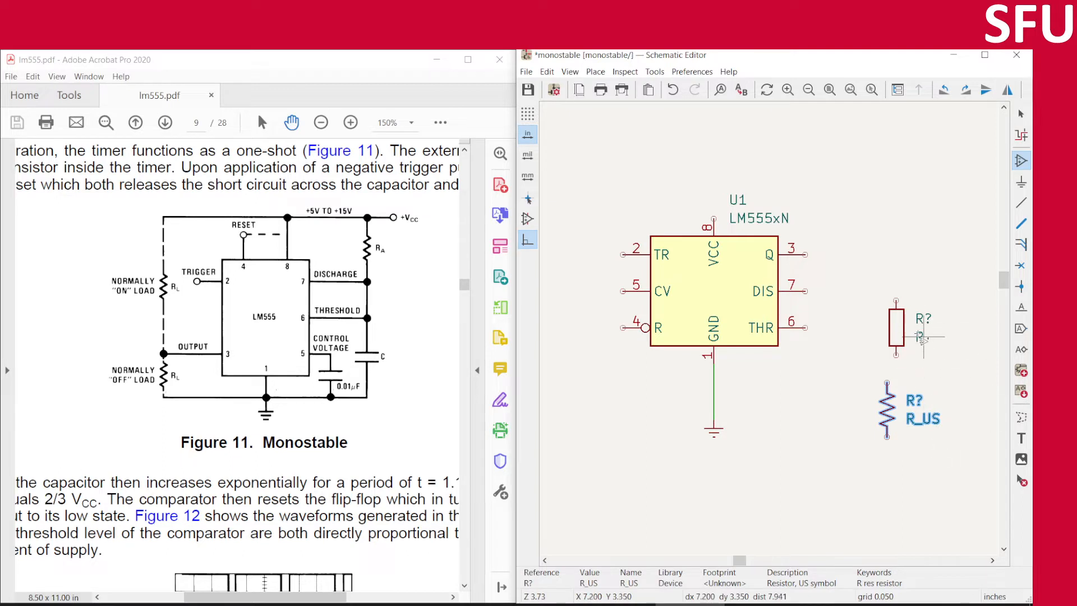
key("Escape")
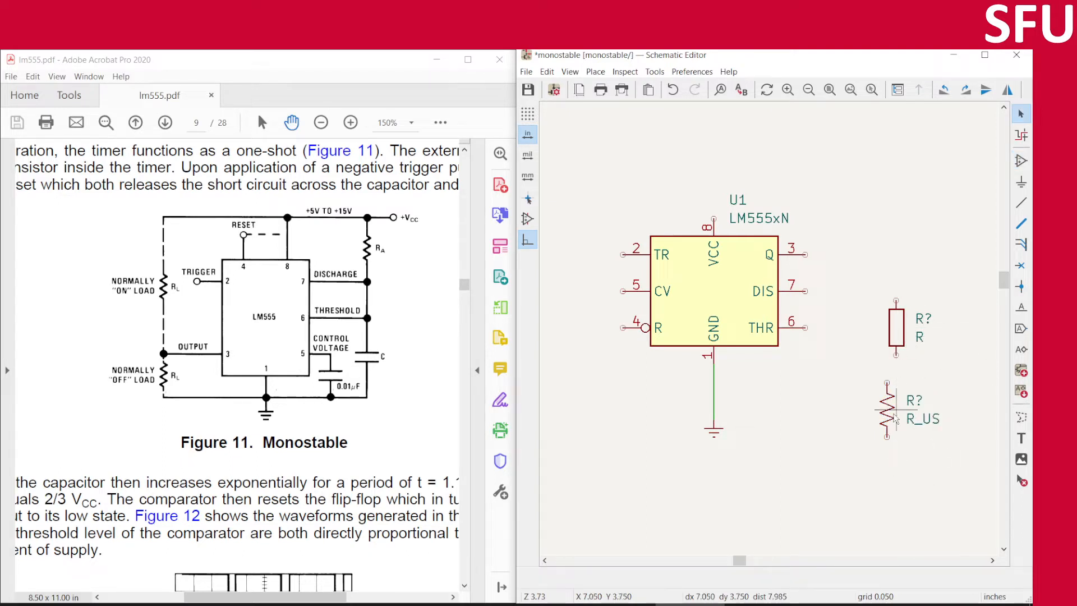
left_click(896, 339)
key("Delete")
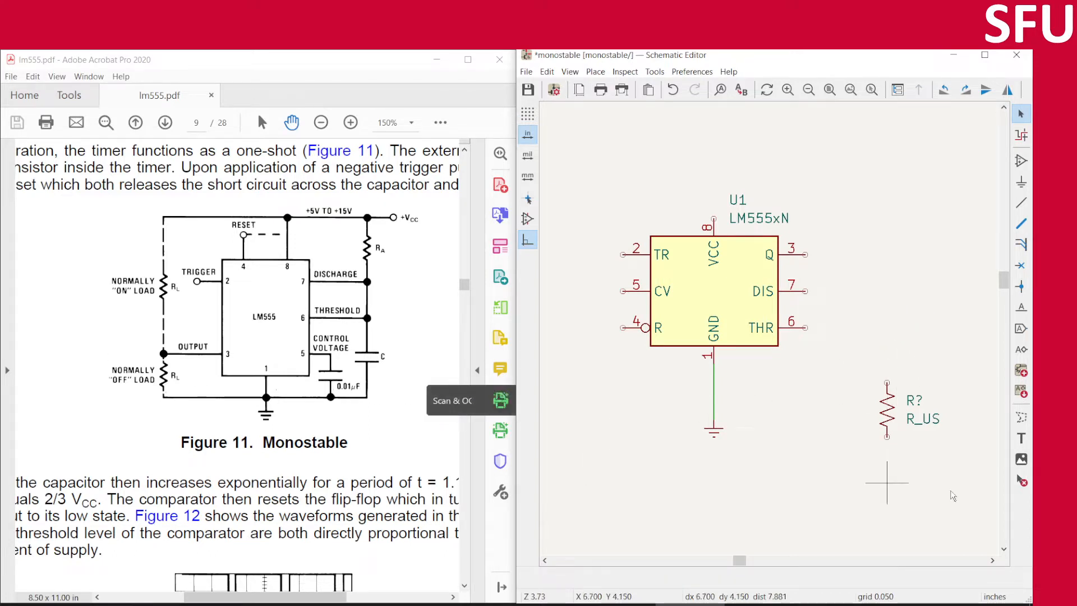
- Set the R_US resistor's reference designator to RL
left_click(915, 411)
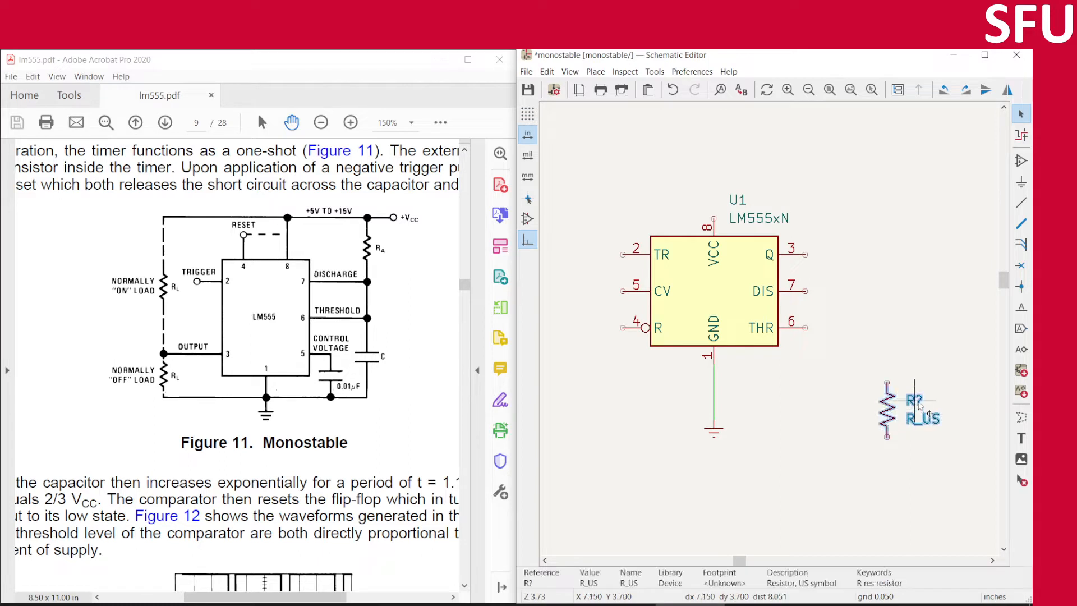
double_click(914, 401)
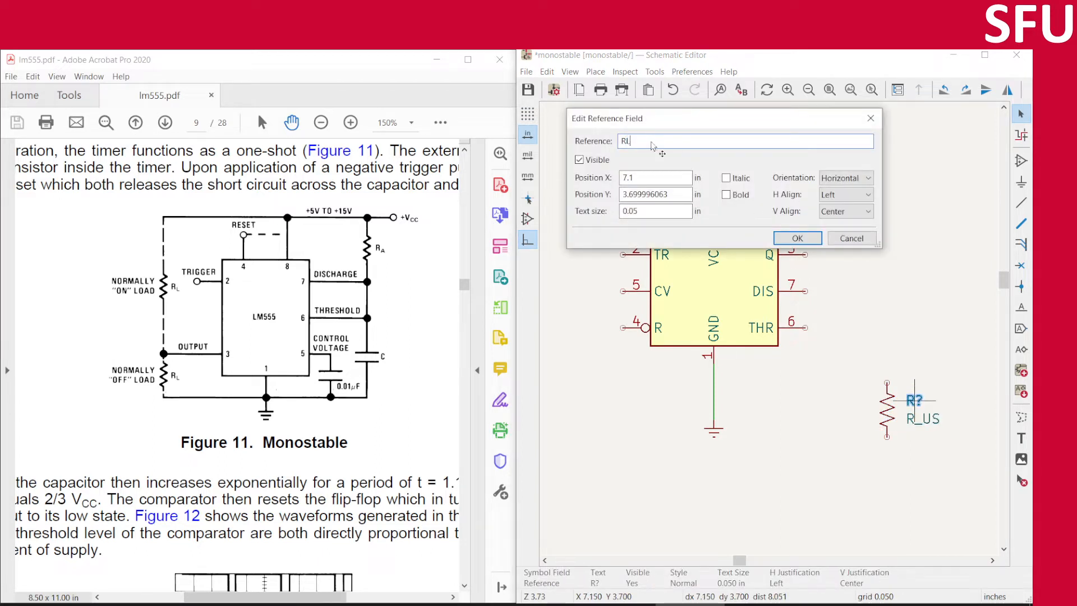
left_click(797, 238)
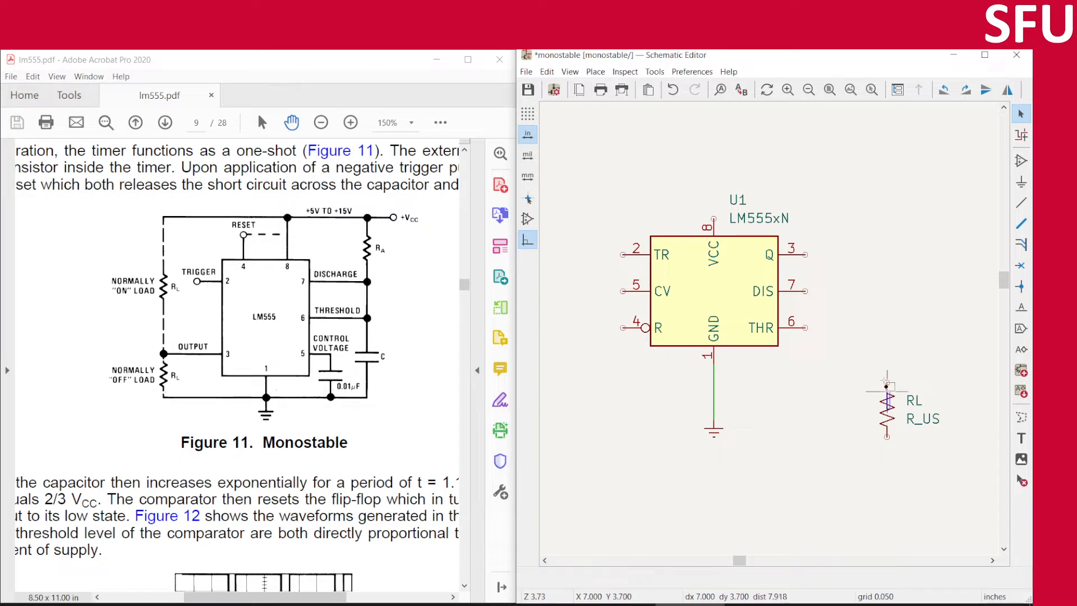
- Move resistor RL beside the timer's output side with its upper end wired to Q pin 3
left_click_drag(893, 410, 824, 290)
key("Escape")
left_click_drag(888, 412, 868, 281)
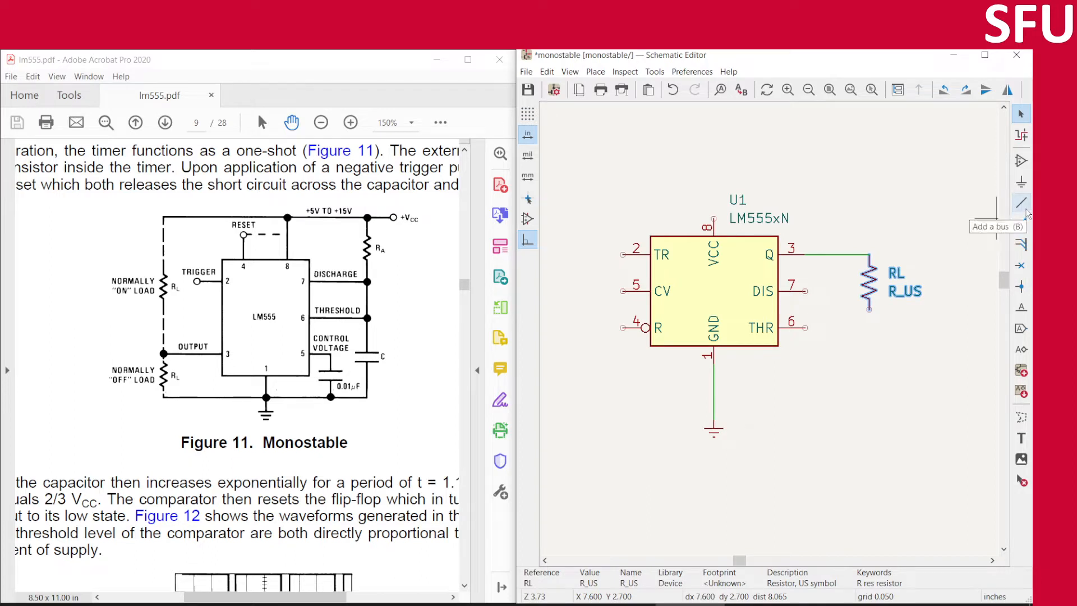
left_click(858, 380)
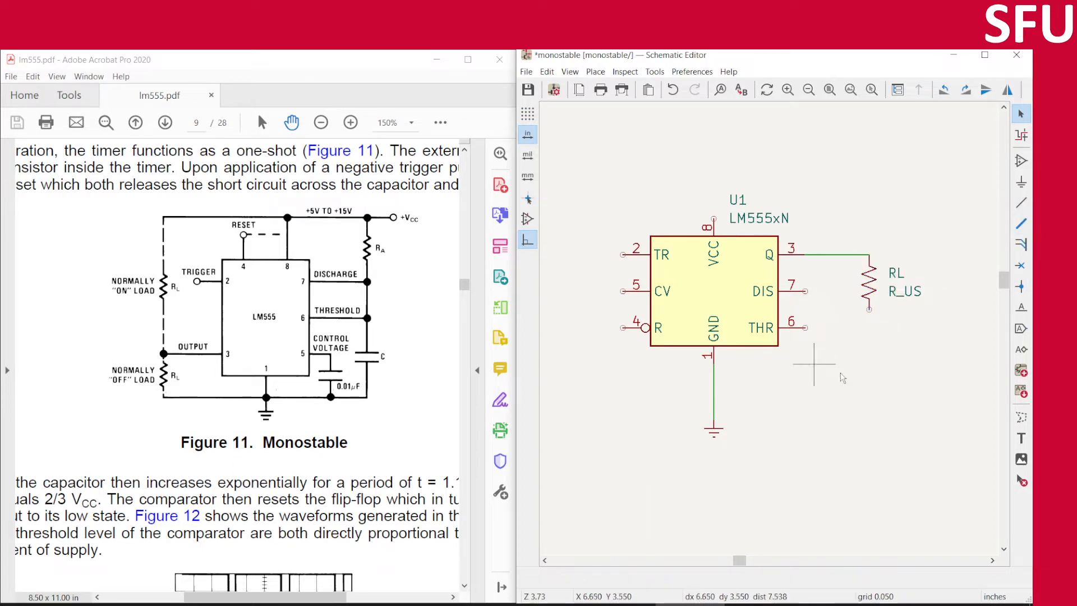
- Duplicate the Earth symbol onto RL's lower end, and lower it level with the timer's ground while keeping it wired to RL
left_click(714, 432)
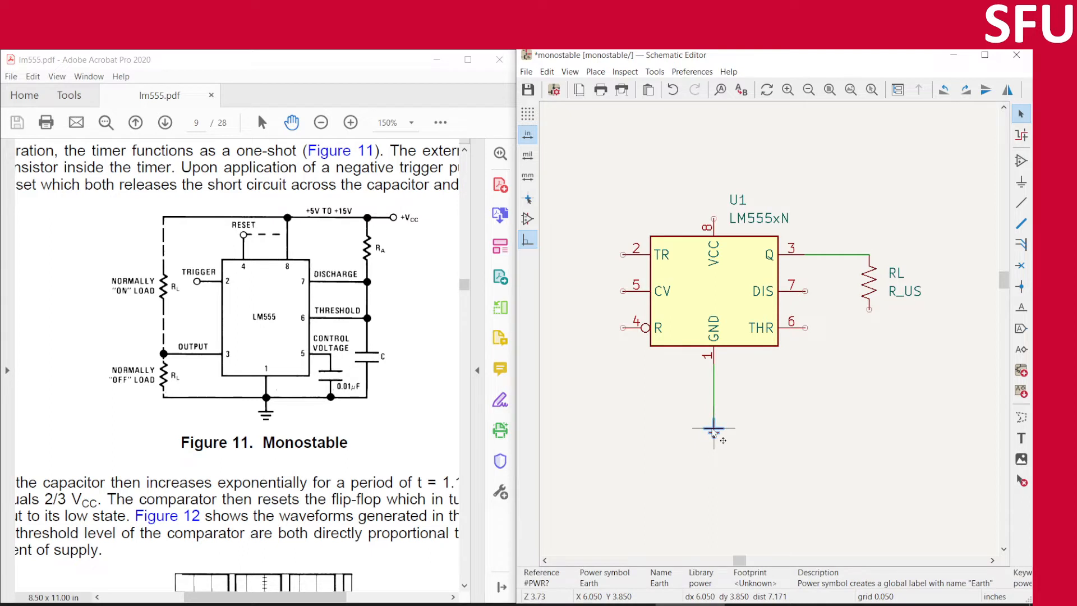
key("ctrl+d")
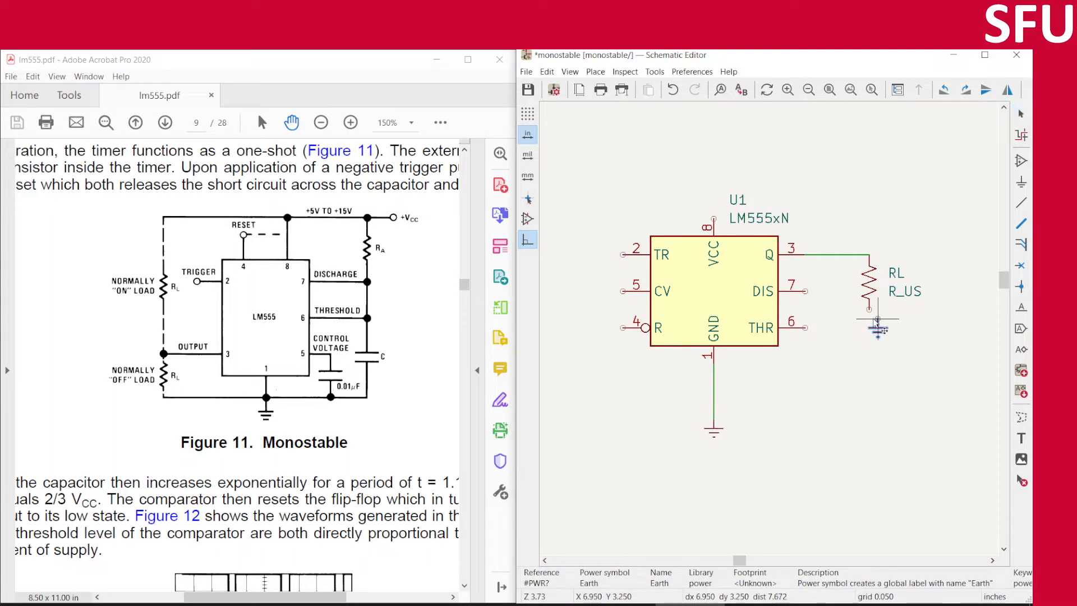
left_click(869, 311)
left_click_drag(874, 328, 869, 421)
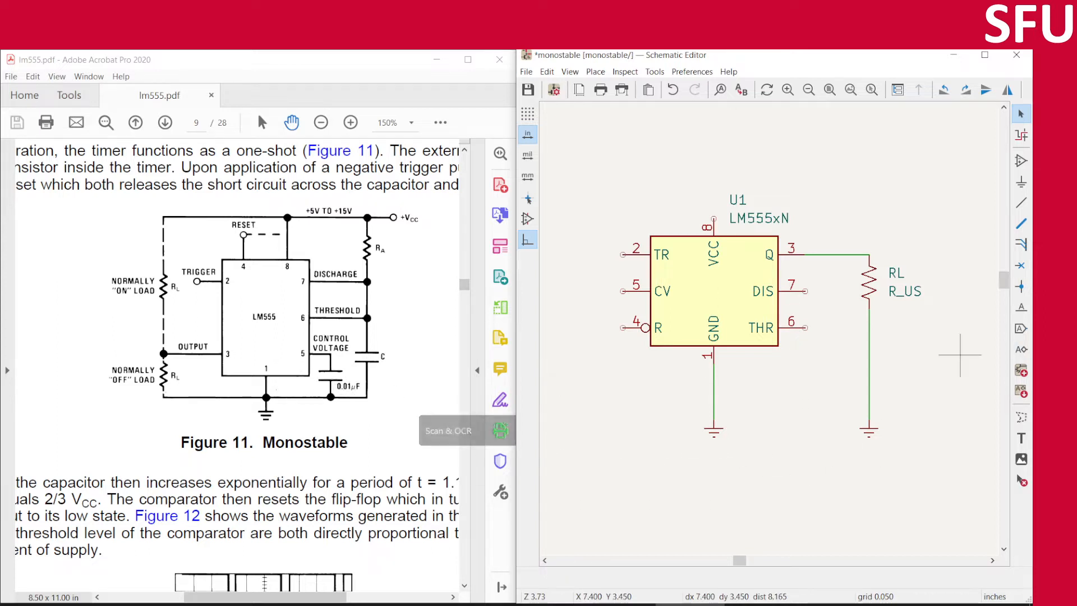
- Start adding a new symbol and filter the symbol library by capa
left_click(1021, 161)
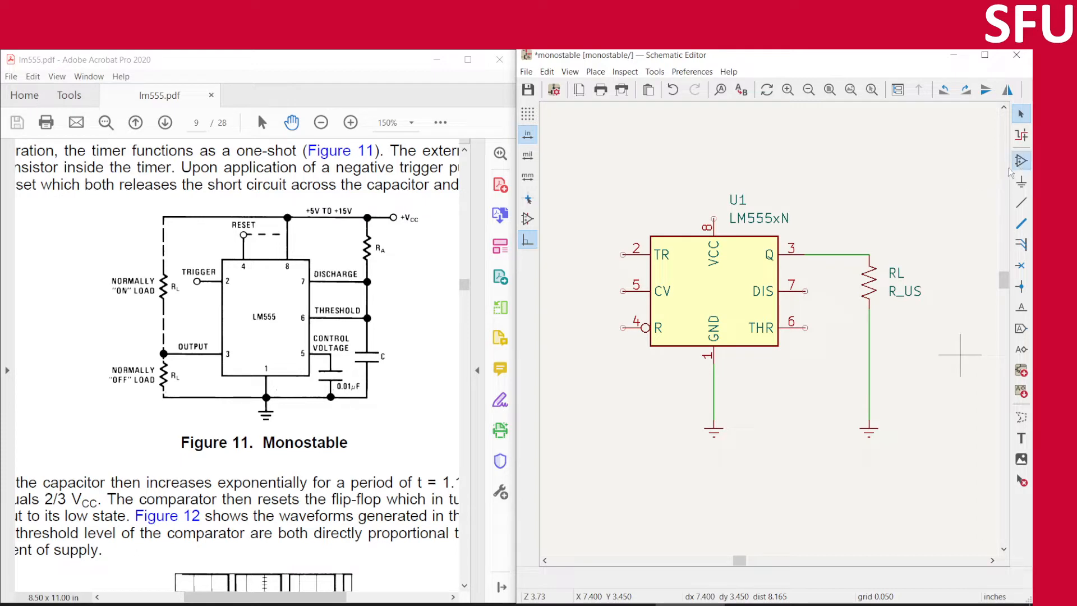
left_click(756, 226)
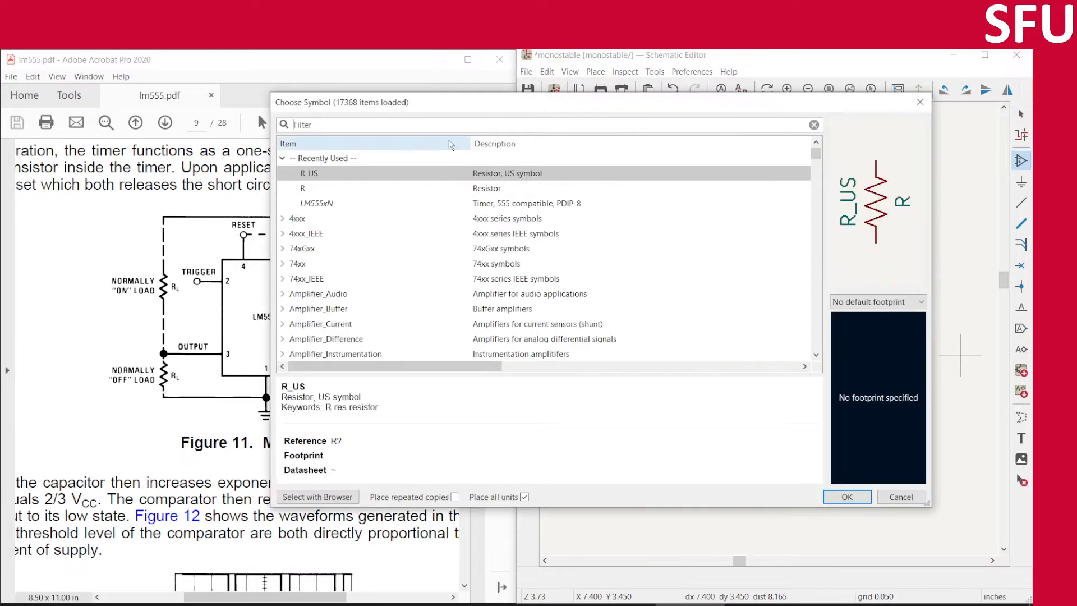
type("capa")
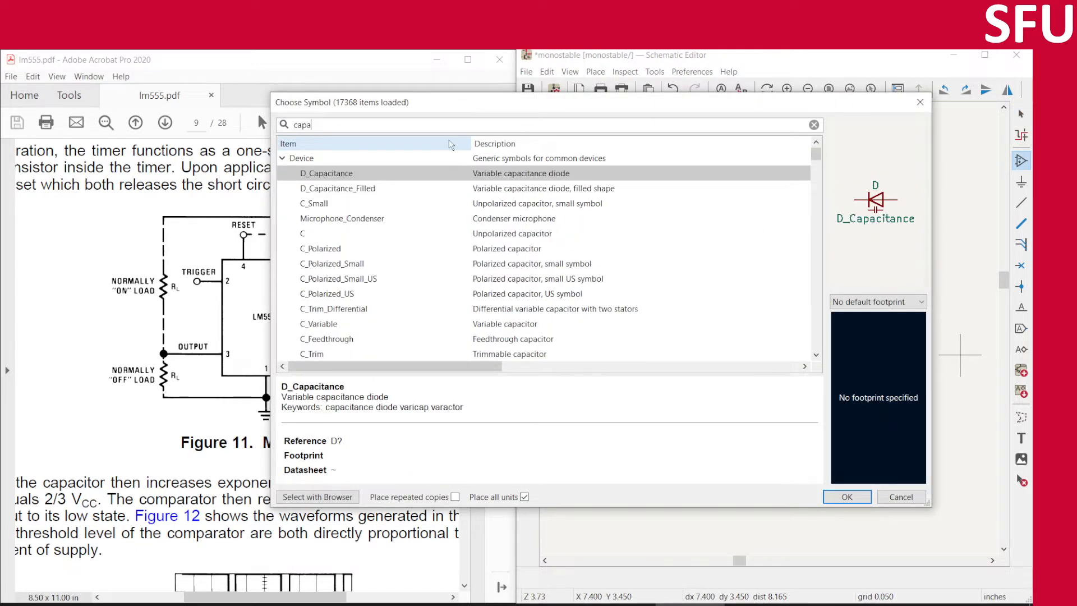
type("citor")
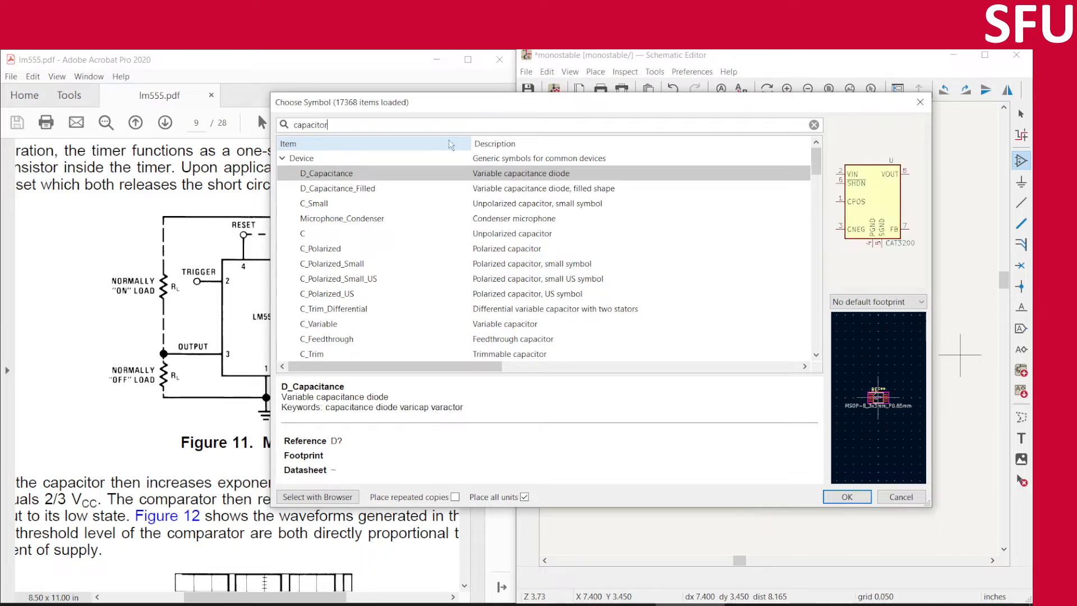
key("BackSpace")
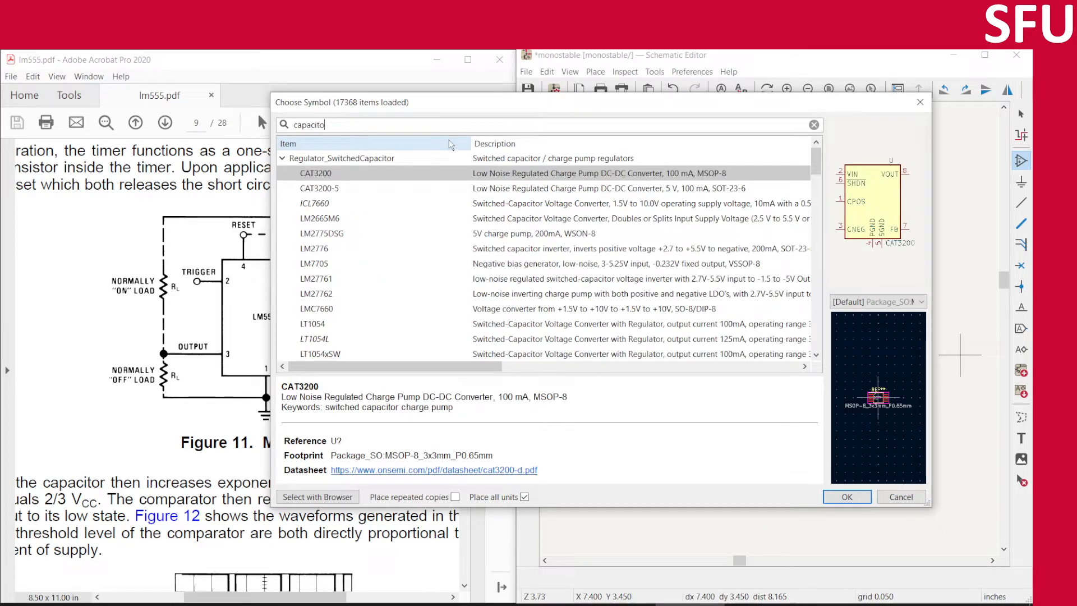
key("BackSpace")
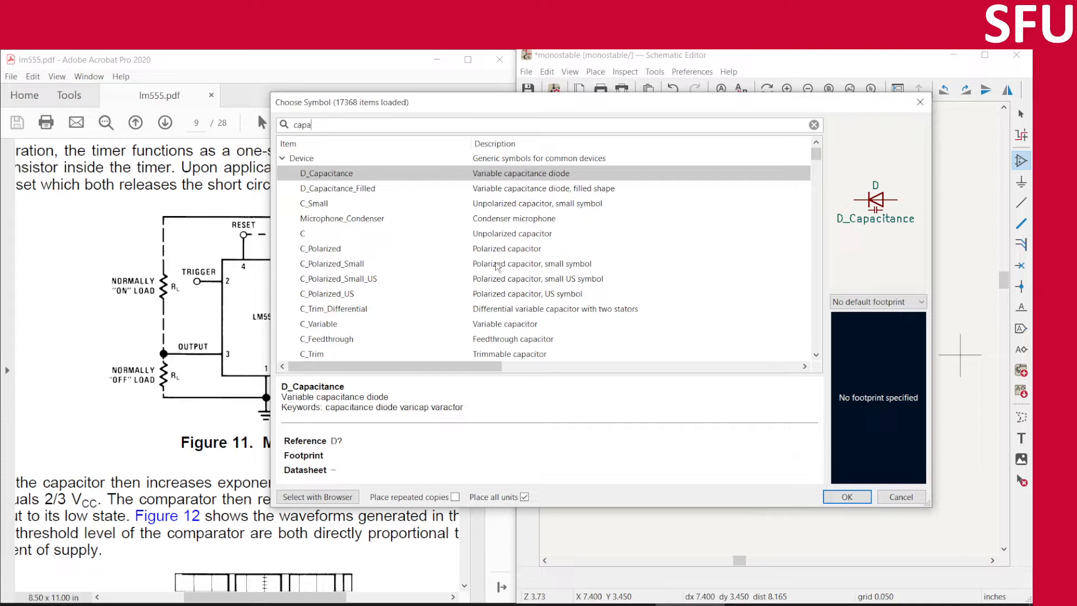
- Choose the polarized US capacitor C_Polarized_US and place it on the outer side of the timer's CV and R pins
left_click(501, 296)
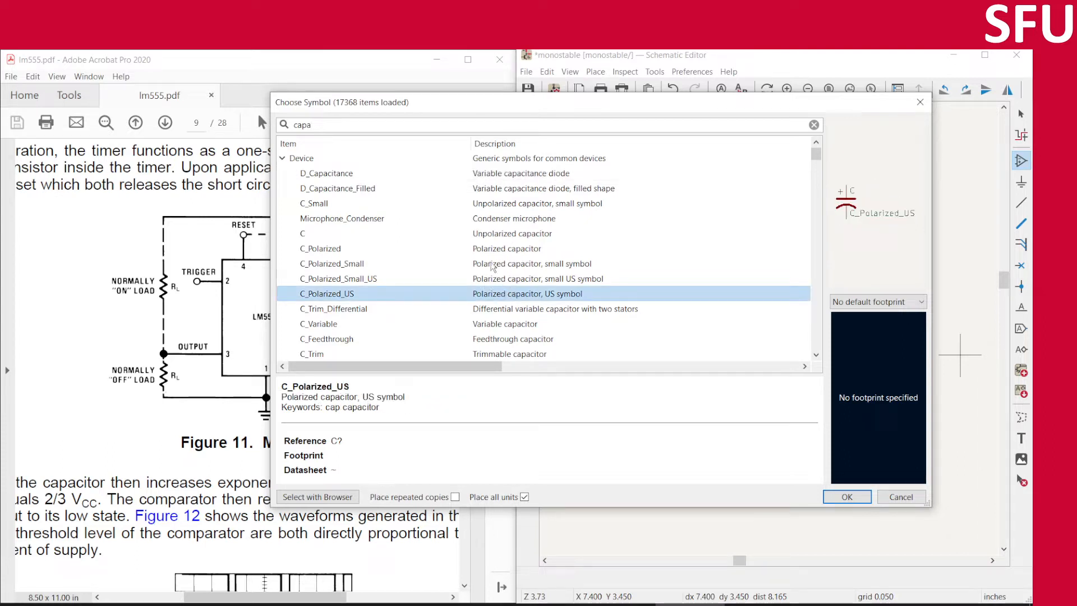
left_click(497, 265)
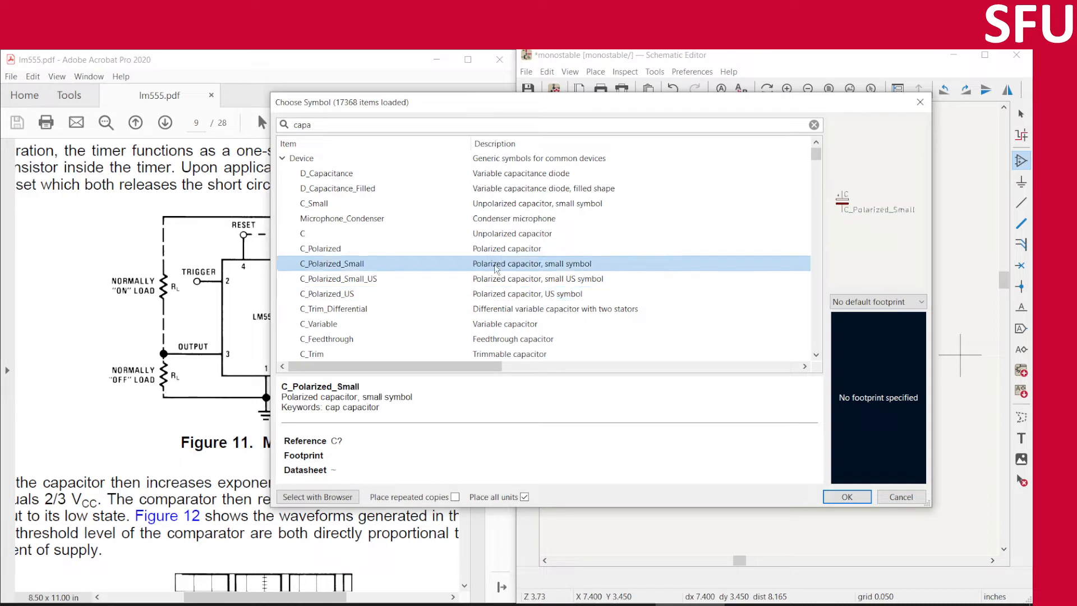
left_click(497, 296)
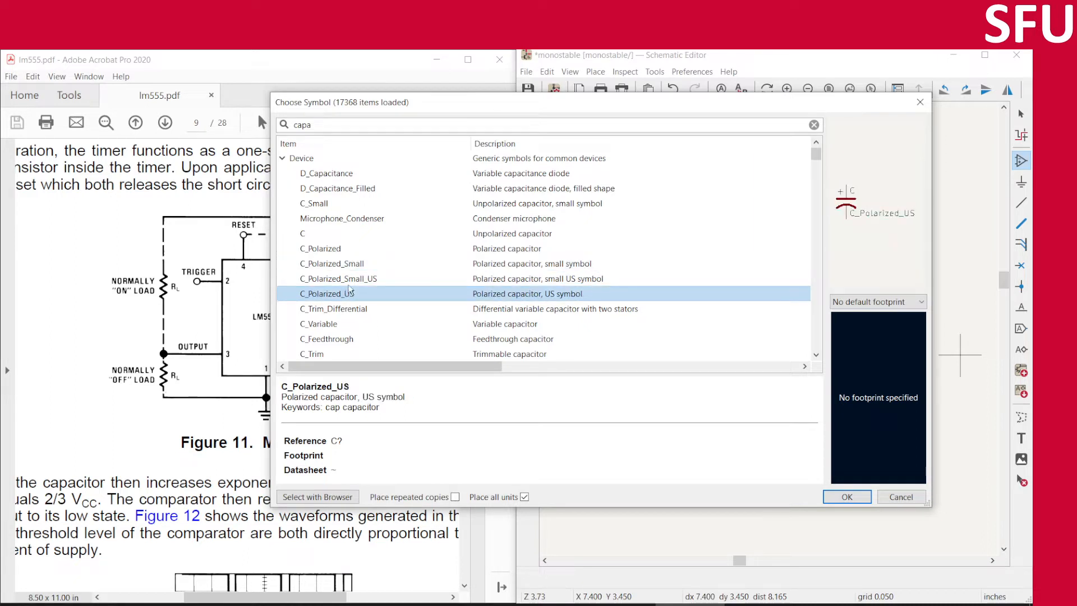
left_click(864, 501)
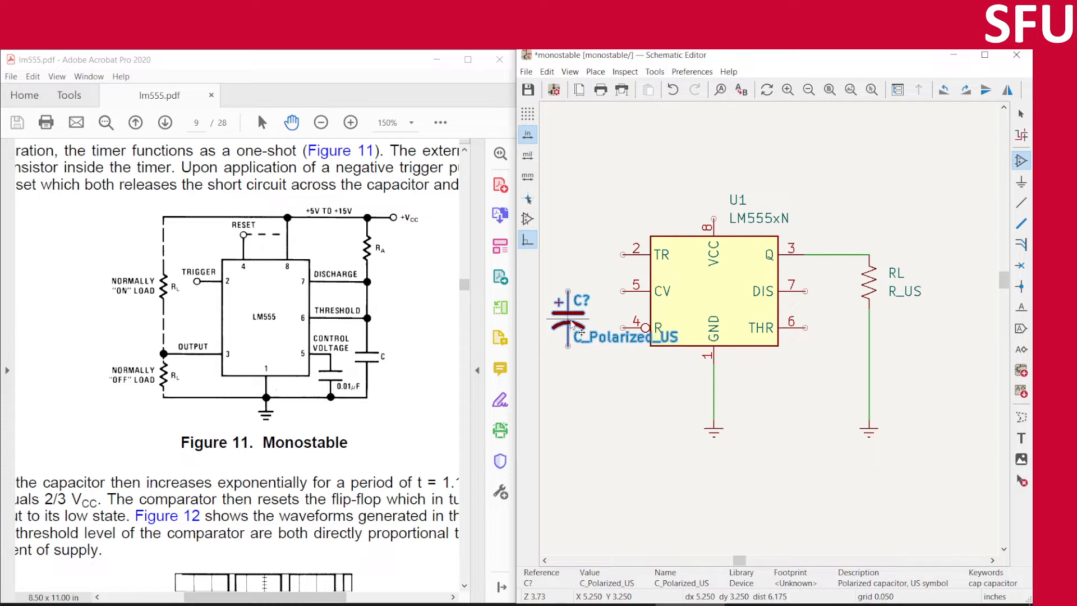
left_click(577, 324)
- Wire the timer's CV pin 5 to the capacitor's positive upper terminal
left_click(1020, 203)
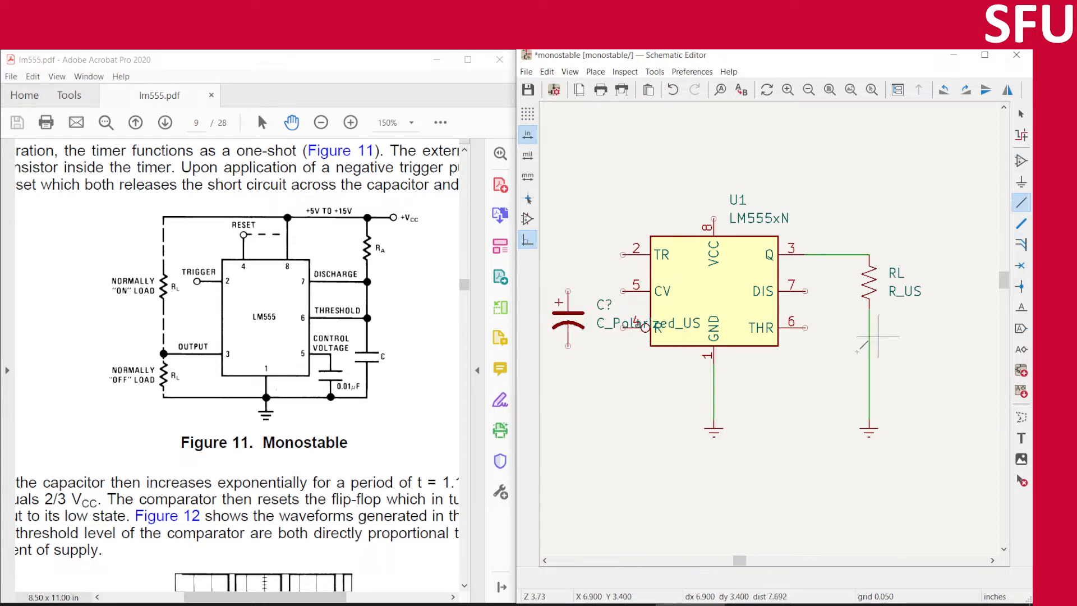
left_click(623, 291)
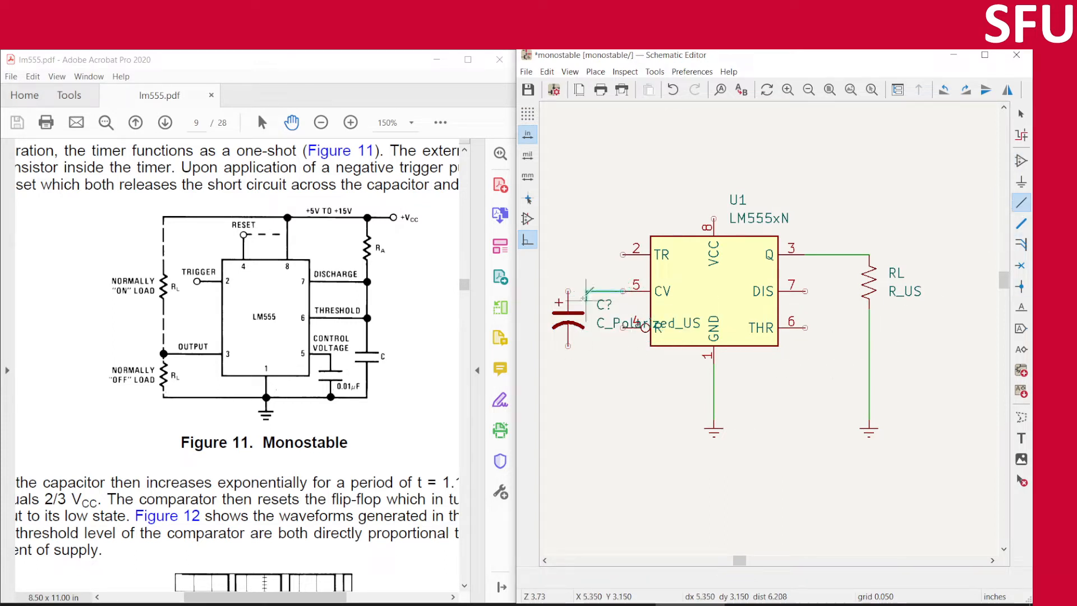
left_click(568, 291)
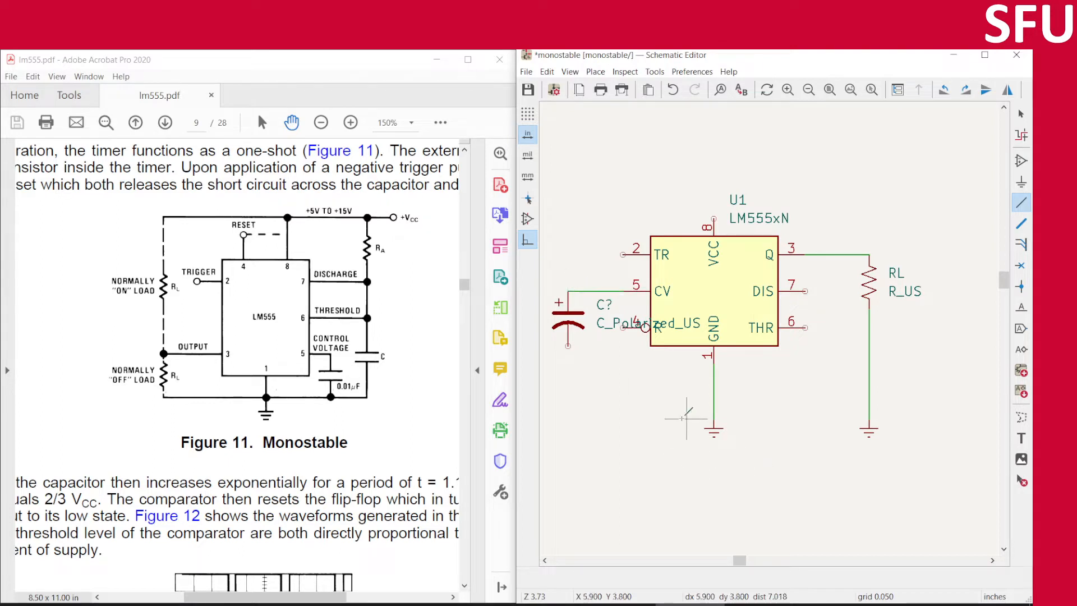
key("Escape")
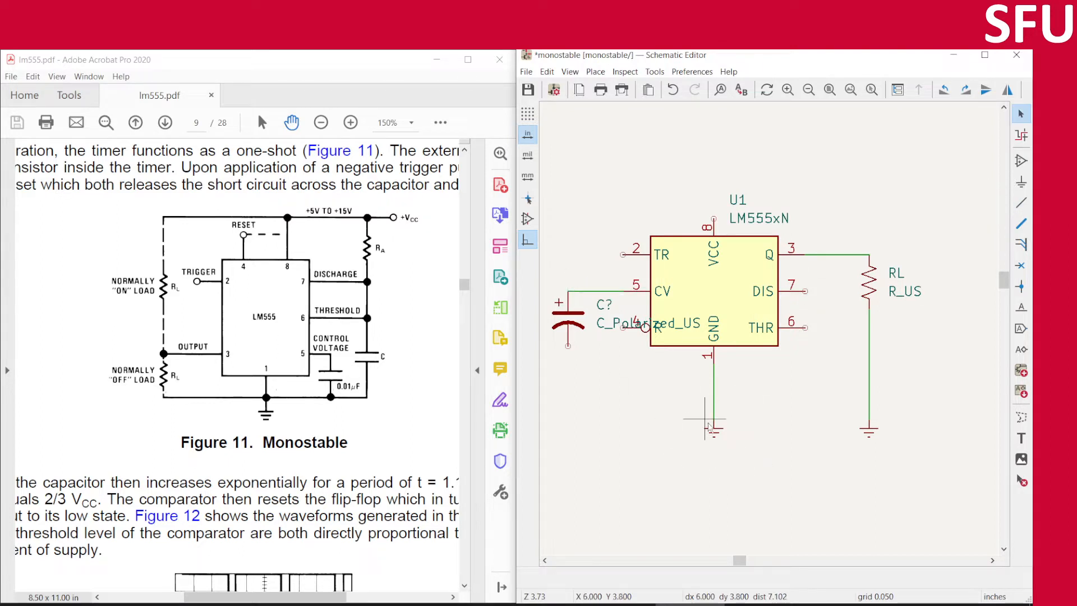
- Duplicate the timer's Earth symbol and attach the copy to the capacitor's lower terminal
left_click(714, 430)
key("ctrl+d")
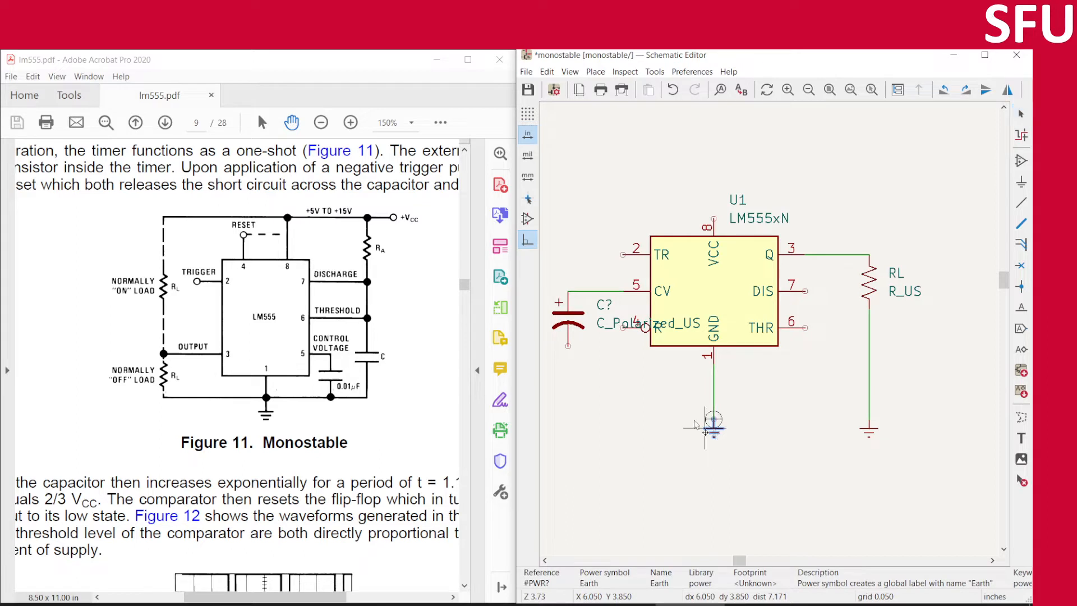
left_click(568, 349)
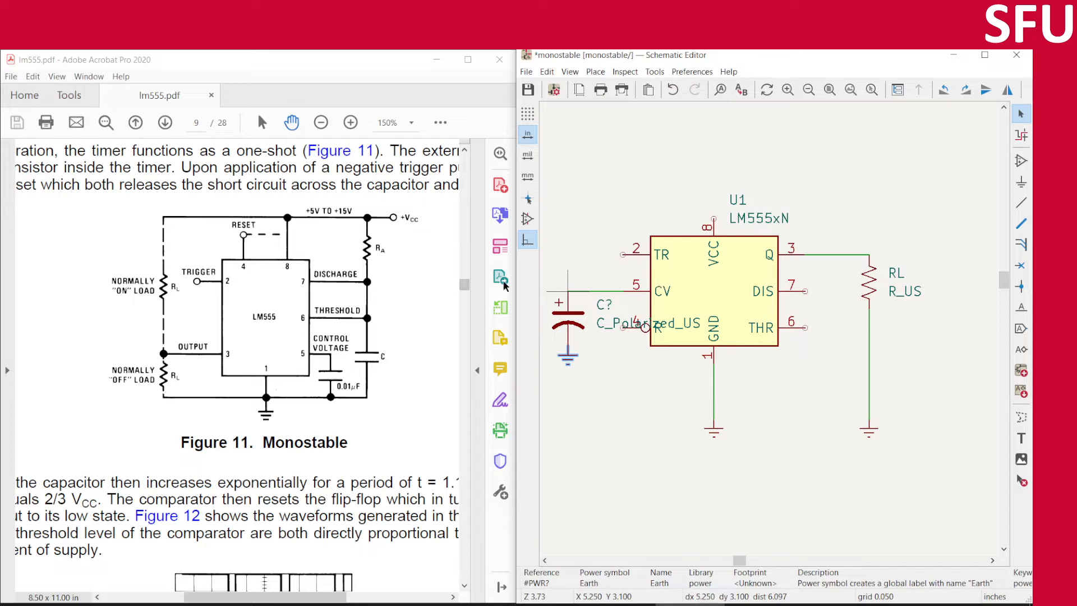
- Browse the available power symbols and preview the +9V supply symbol
left_click(1023, 181)
left_click(601, 185)
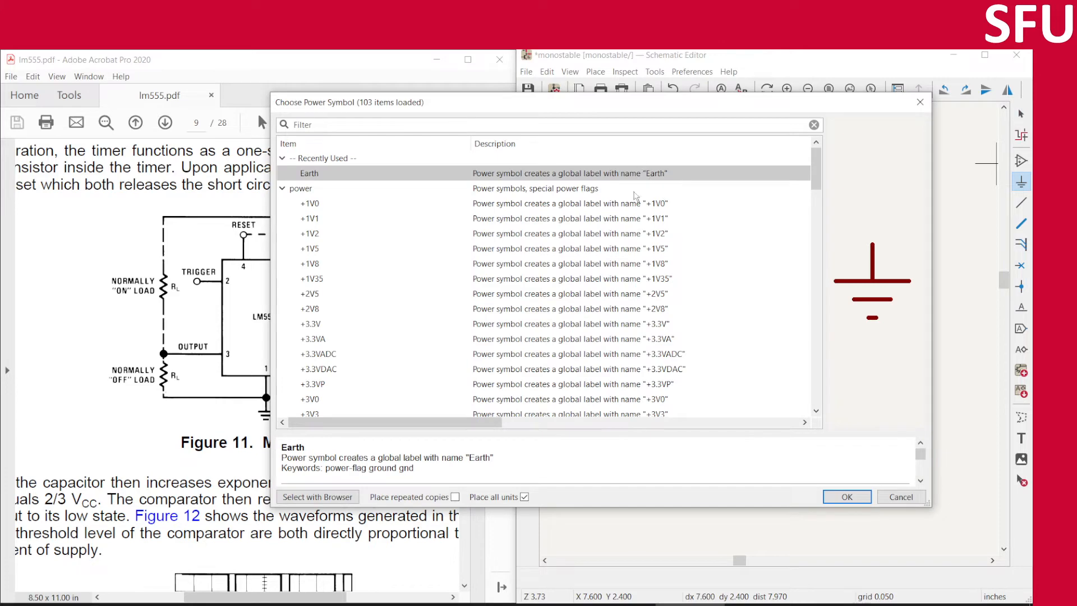
left_click_drag(472, 103, 626, 101)
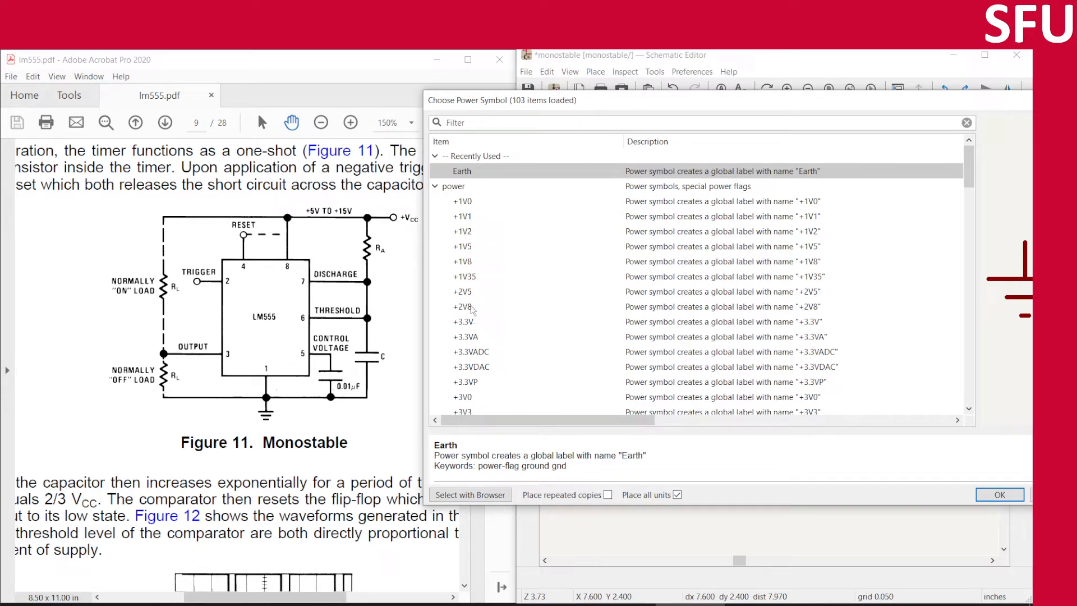
scroll(471, 310, "down", 5)
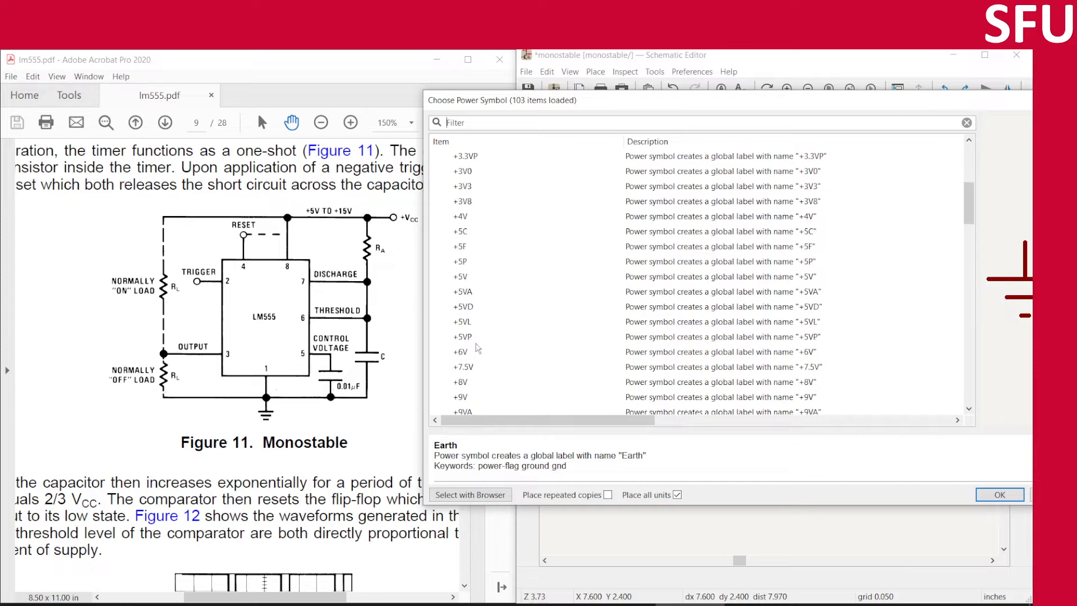
scroll(477, 349, "down", 3)
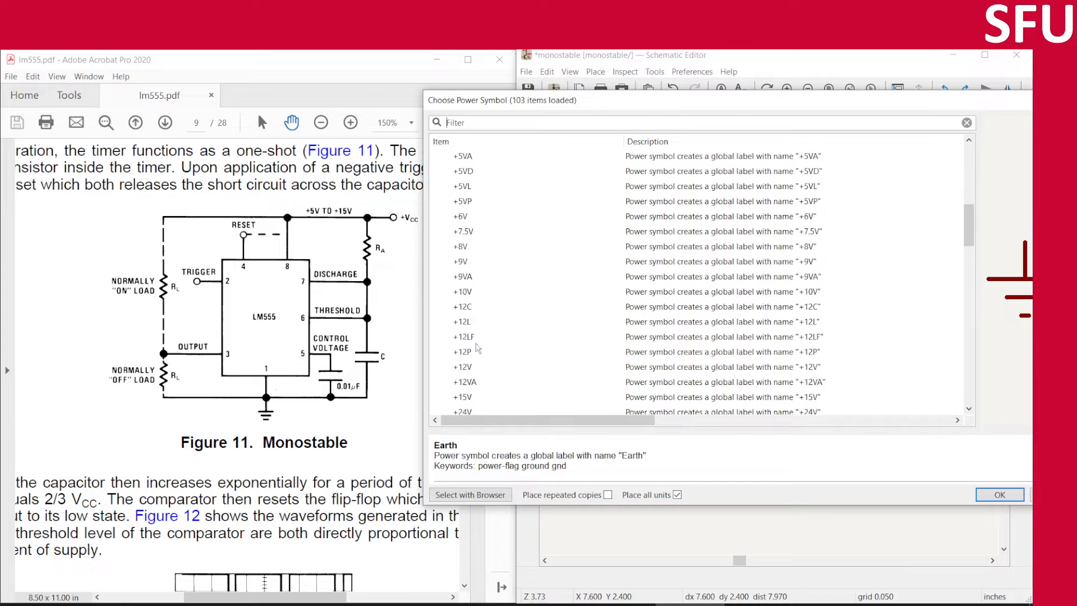
left_click(463, 263)
- Choose the VCC power symbol and place it above the wire between Q pin 3 and resistor RL
left_click_drag(685, 104, 524, 105)
scroll(395, 353, "down", 5)
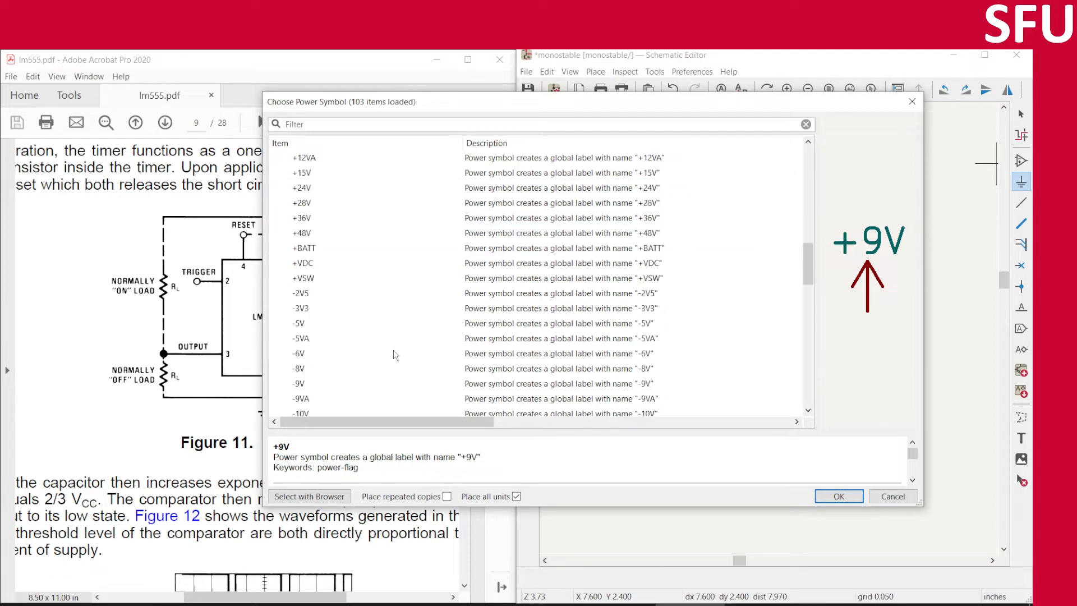
scroll(391, 358, "down", 9)
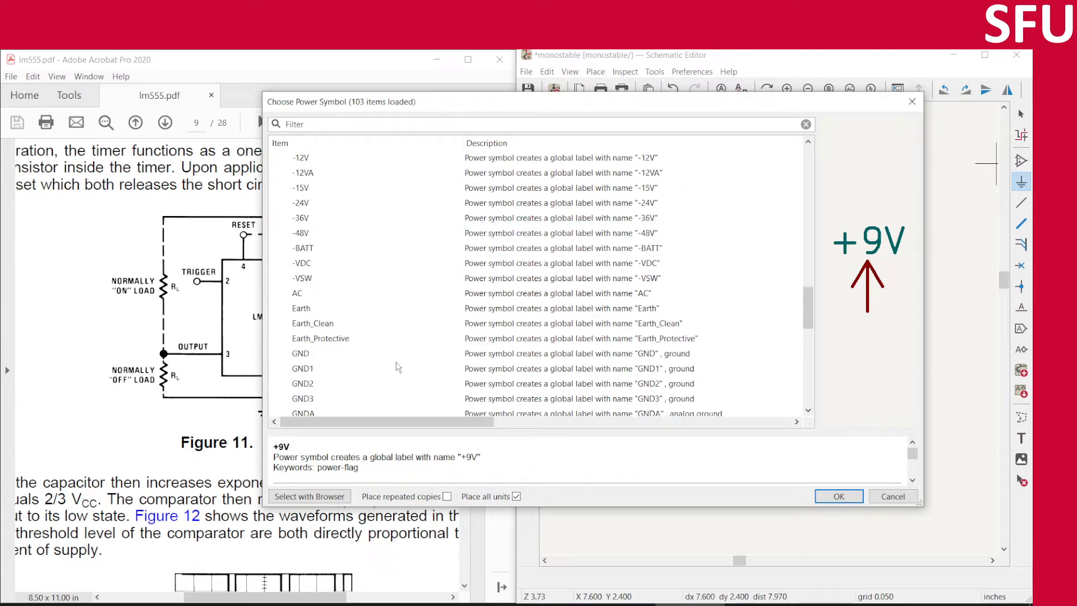
scroll(429, 375, "down", 5)
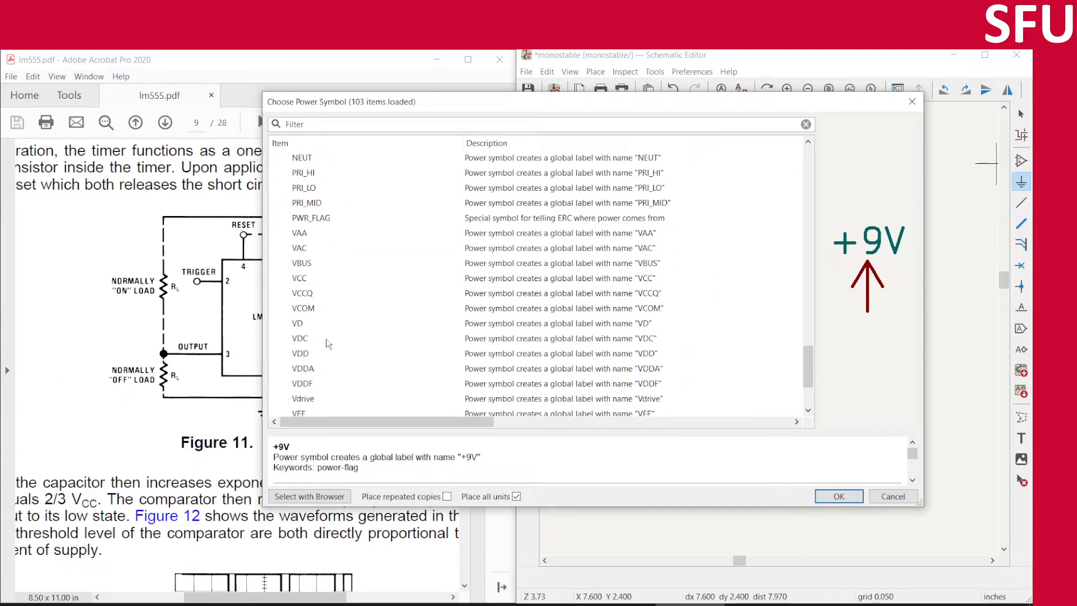
left_click(298, 277)
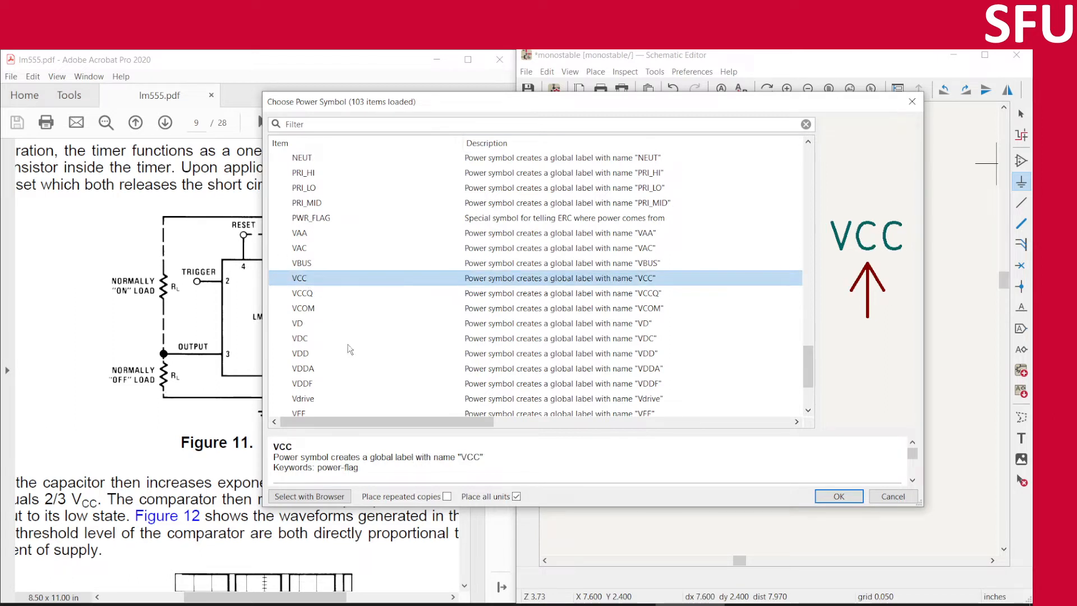
scroll(351, 335, "down", 3)
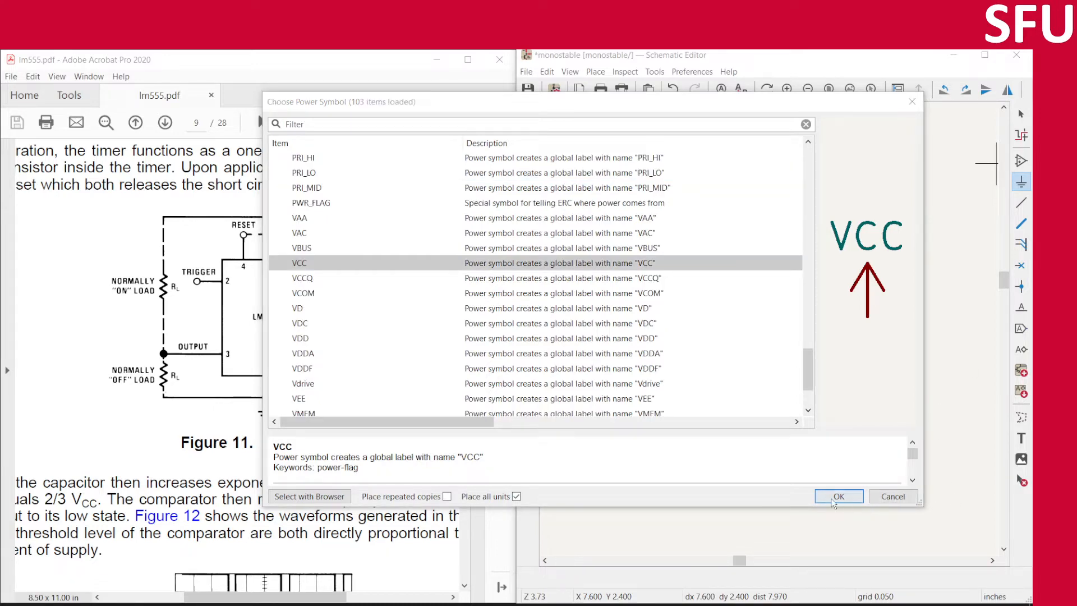
left_click(836, 497)
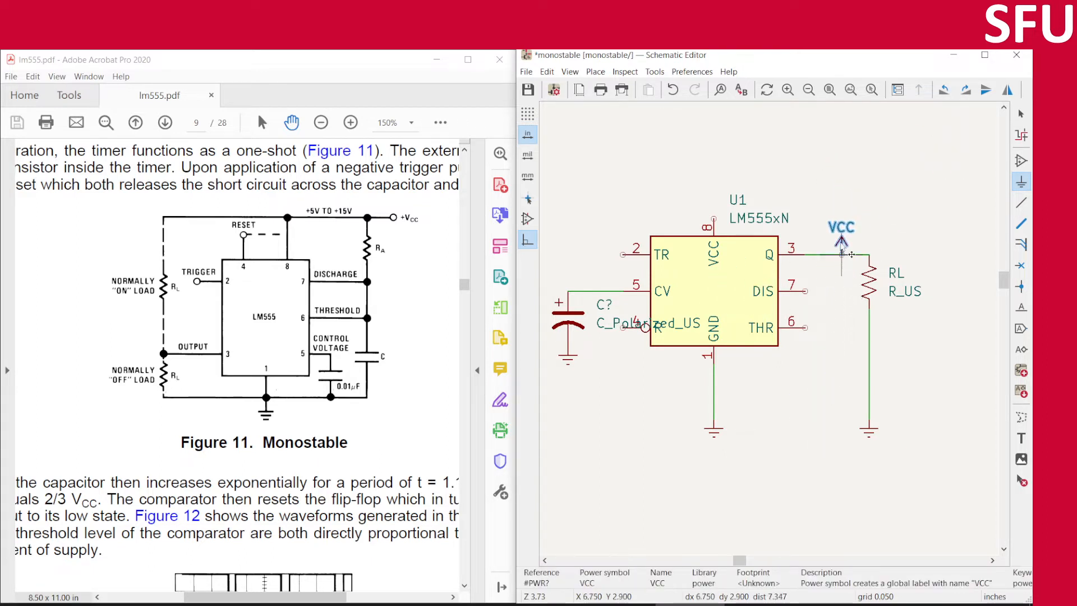
left_click(842, 190)
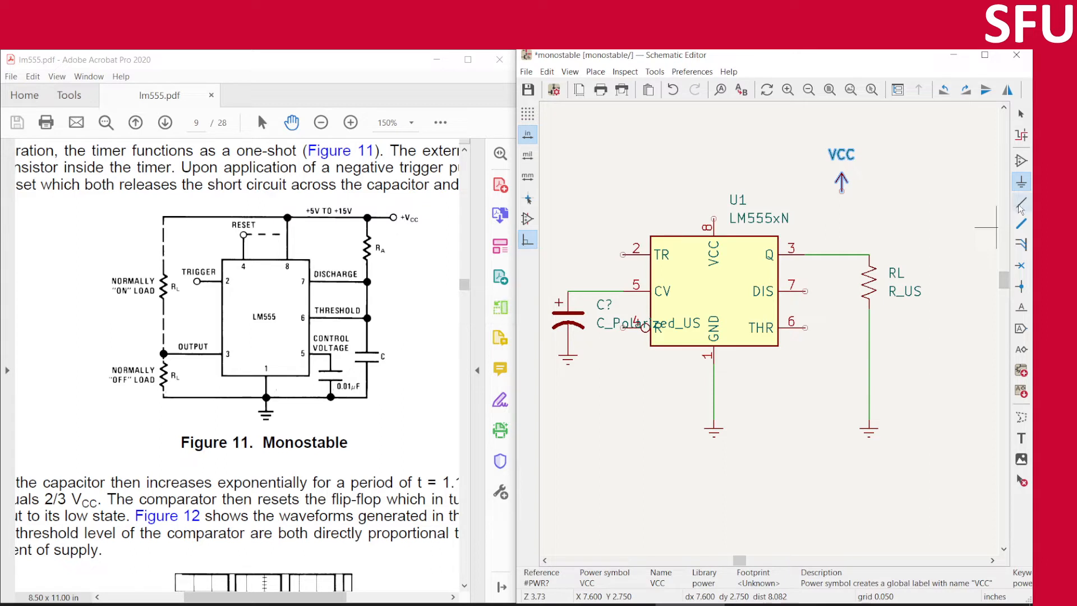
- Wire the timer's DIS pin 7 to its THR pin 6
key("w")
left_click(805, 292)
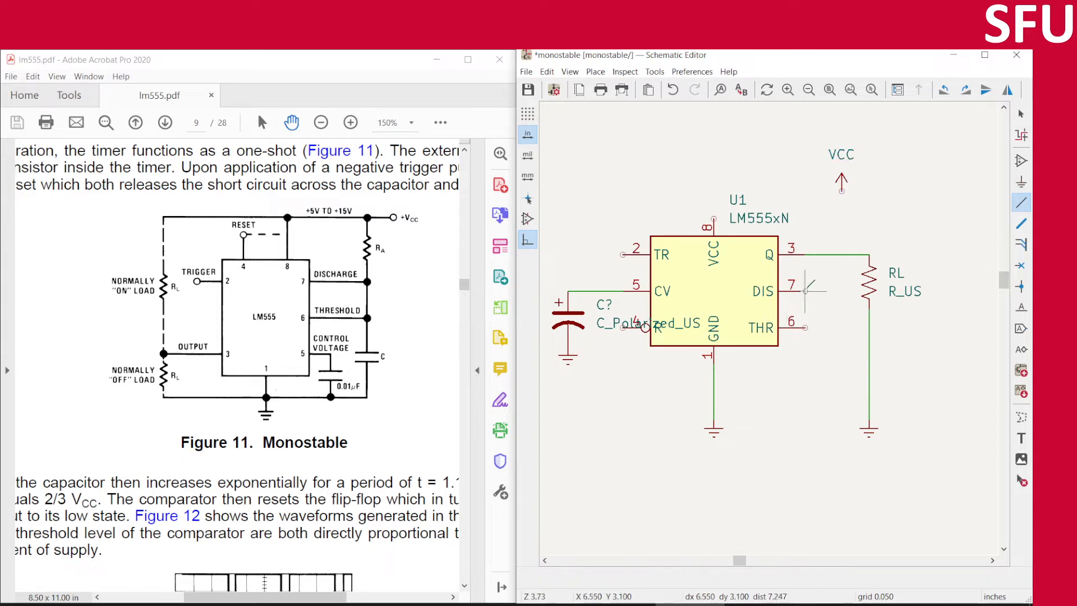
left_click(805, 327)
key("Escape")
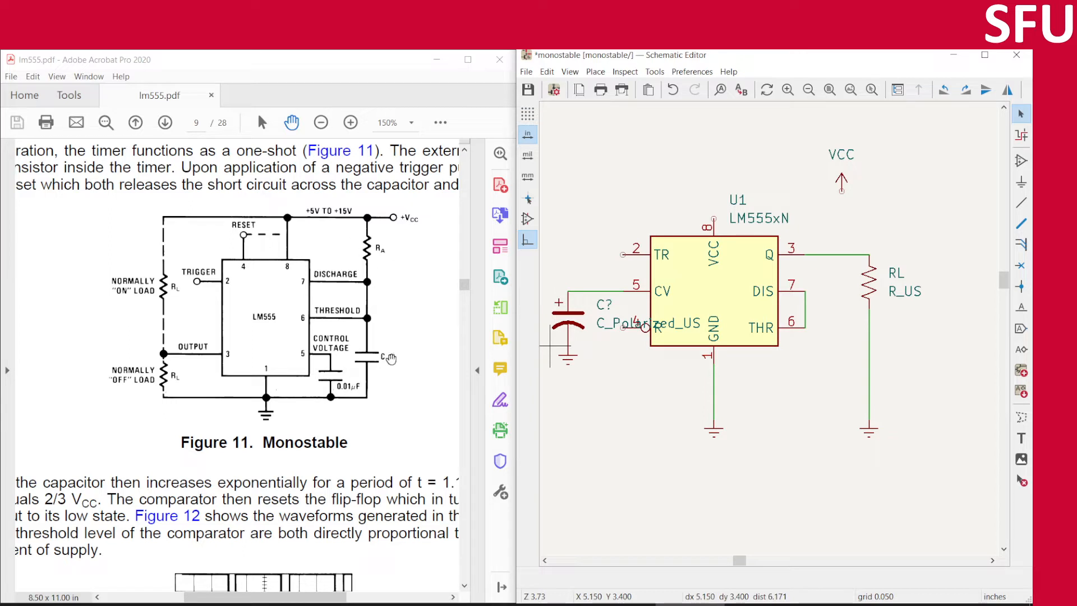
- Duplicate resistor RL and place the copy directly below the VCC symbol with its upper end connected to it
left_click(868, 282)
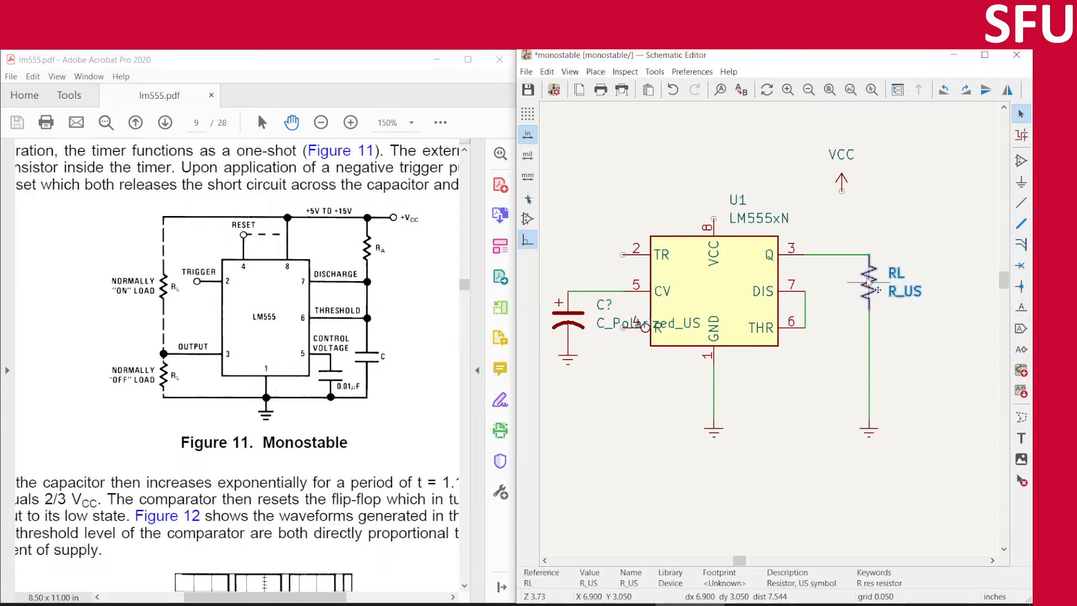
key("ctrl+d")
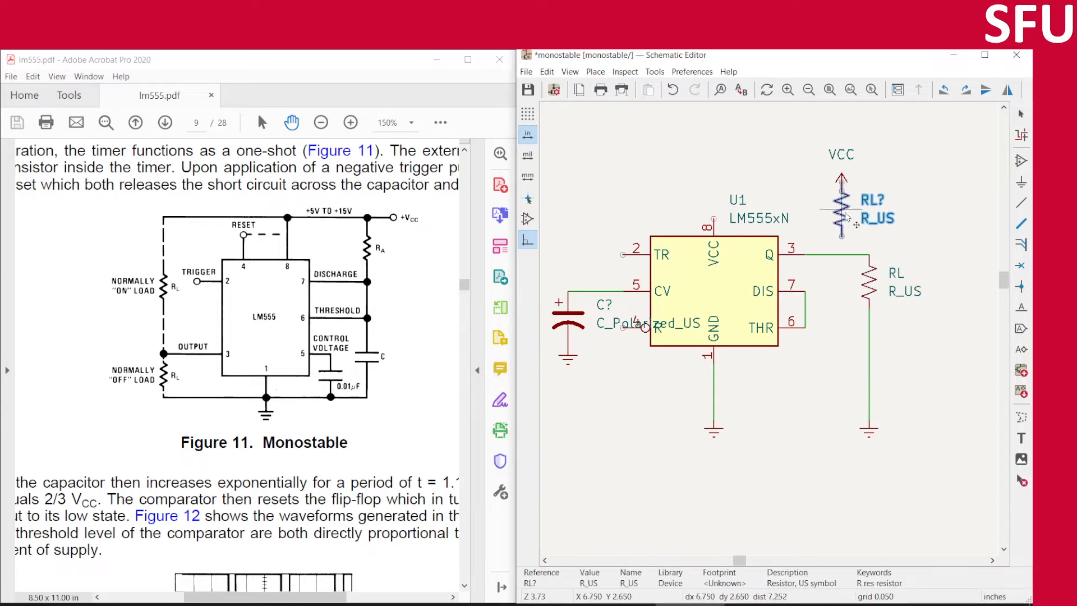
left_click(855, 230)
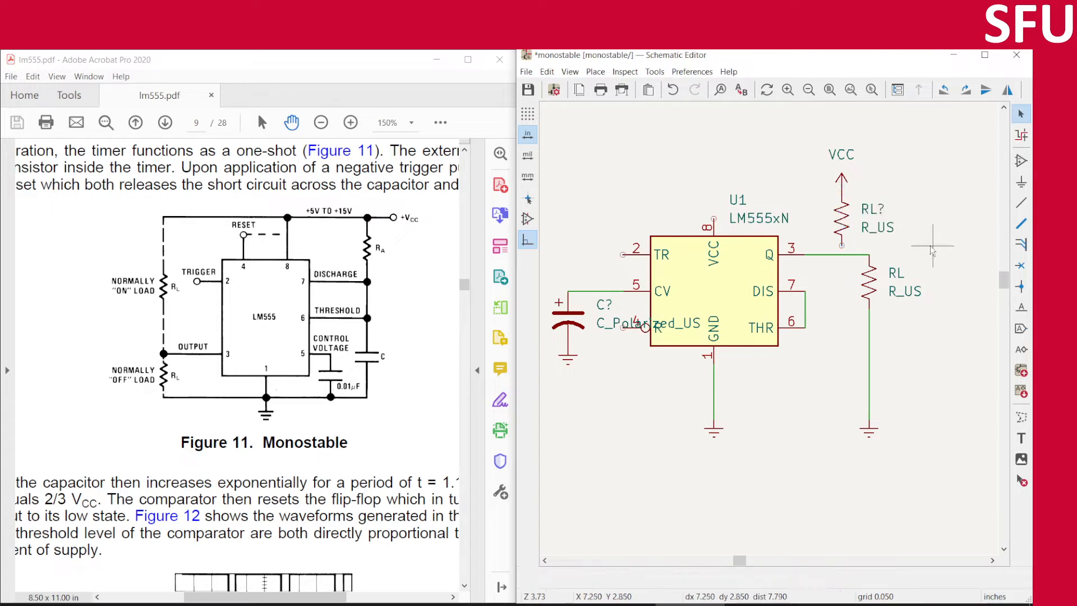
- Set the reference of the resistor below the VCC symbol to RA
left_click(878, 212)
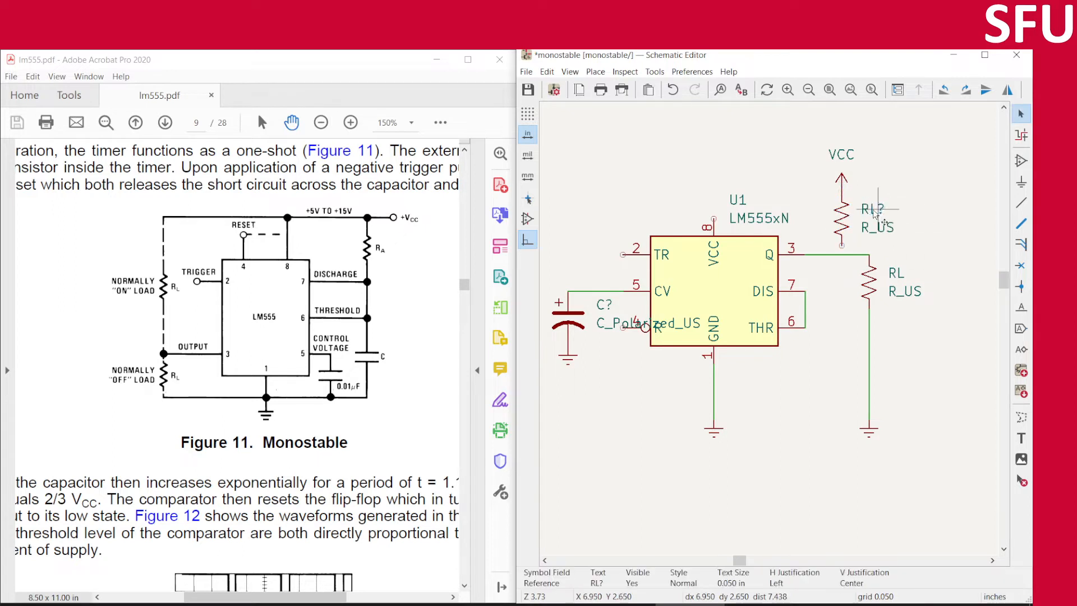
double_click(878, 212)
left_click(655, 139)
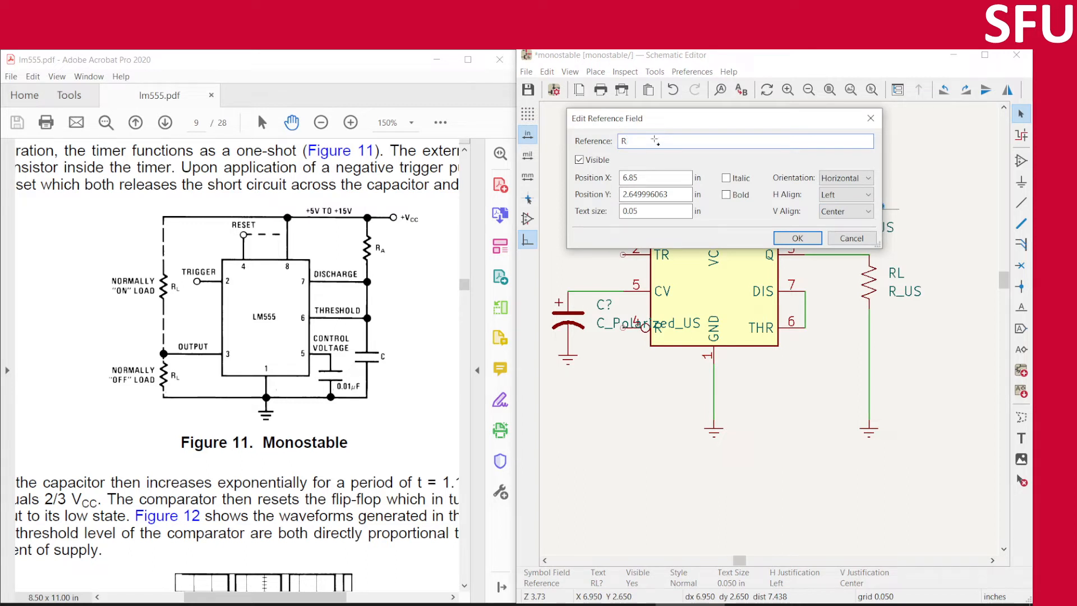
left_click(795, 240)
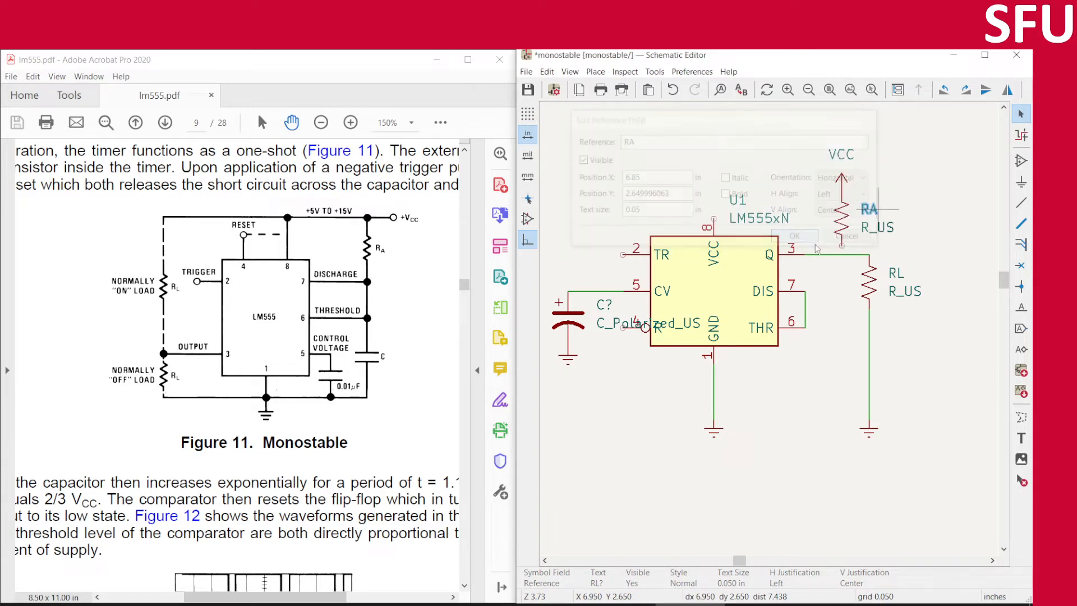
left_click(1021, 161)
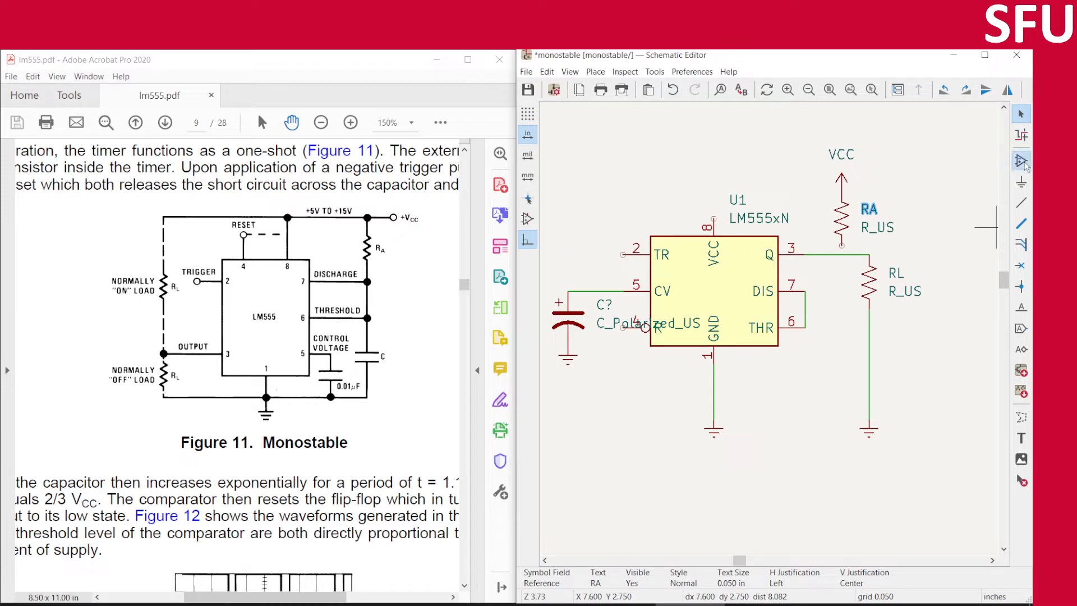
left_click(630, 199)
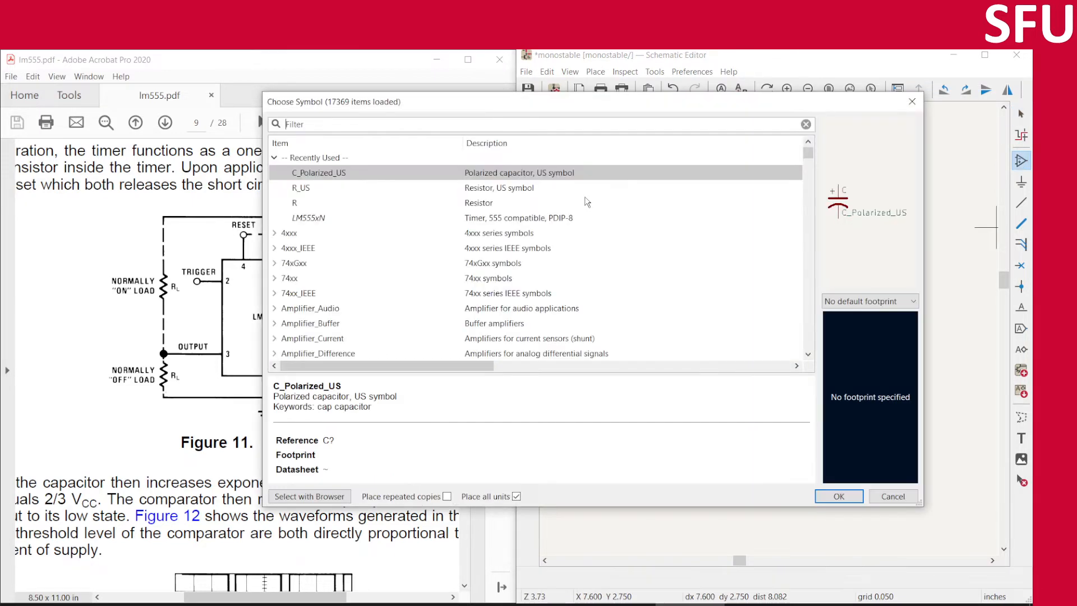
key("Escape")
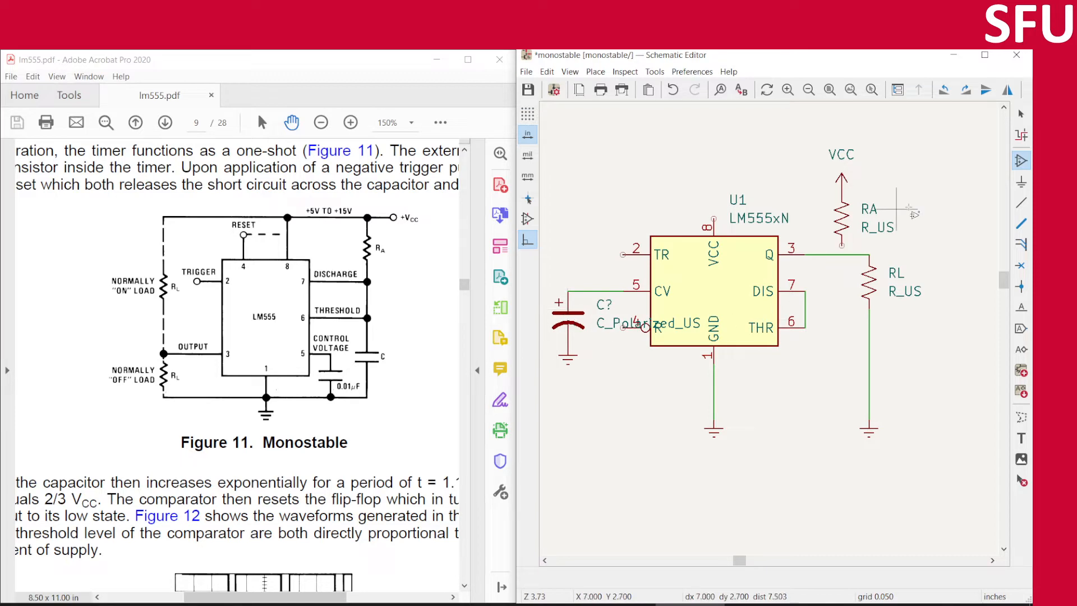
- Find the unpolarized capacitor C in the Device library with the filter "cap" and place it to the right of resistor RL
left_click(1026, 158)
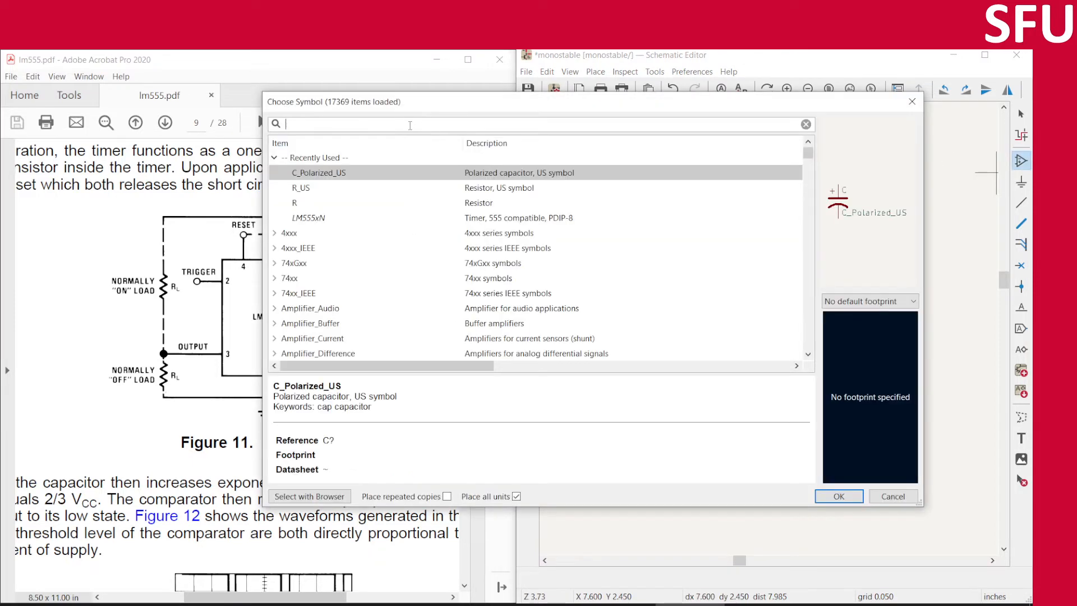
type("cap")
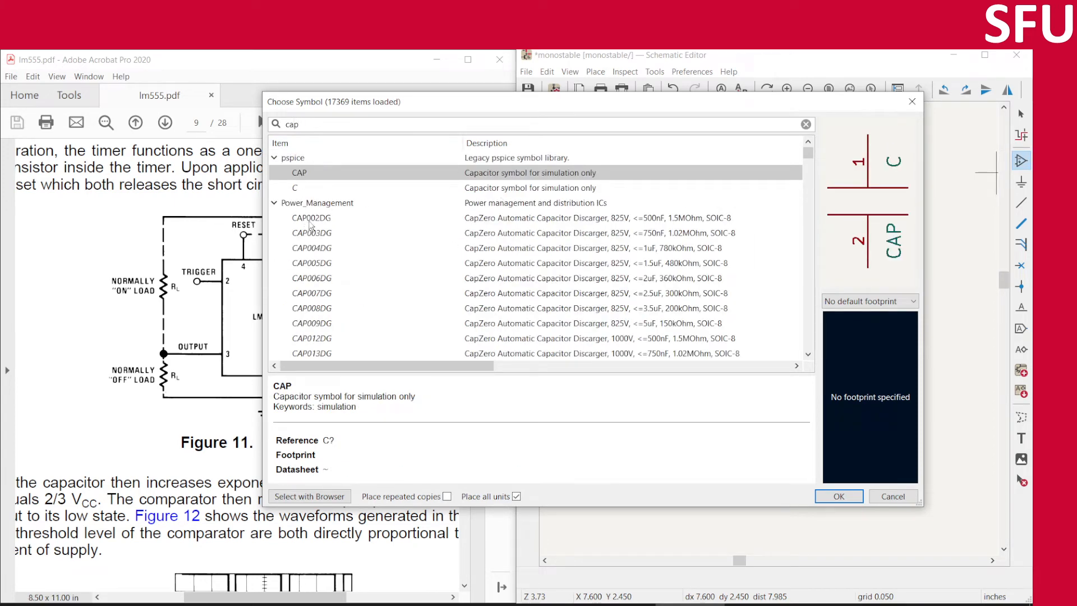
scroll(310, 224, "down", 6)
scroll(312, 231, "down", 5)
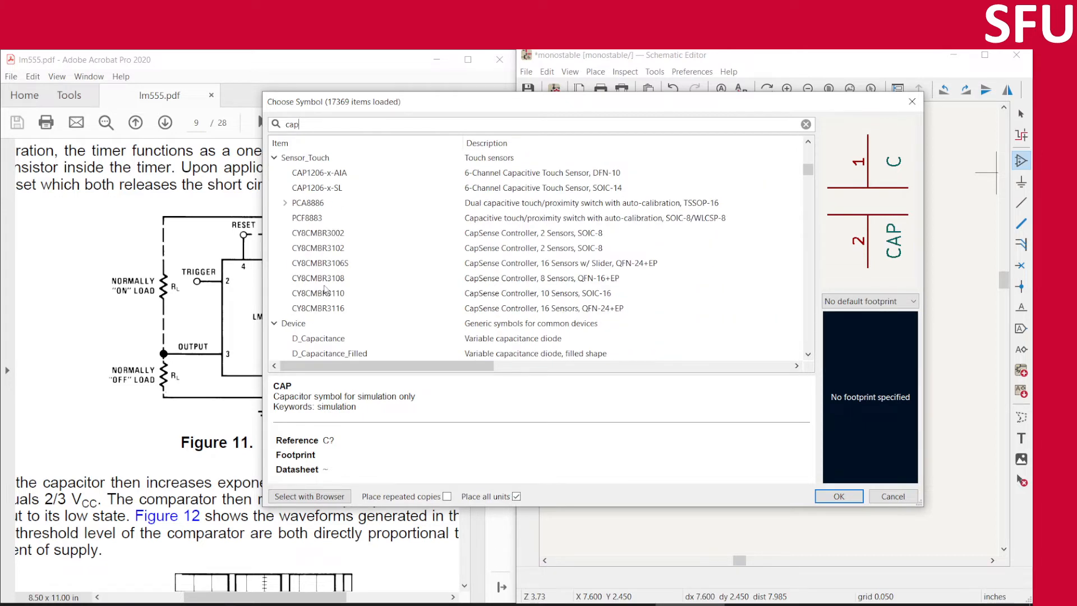
left_click(311, 236)
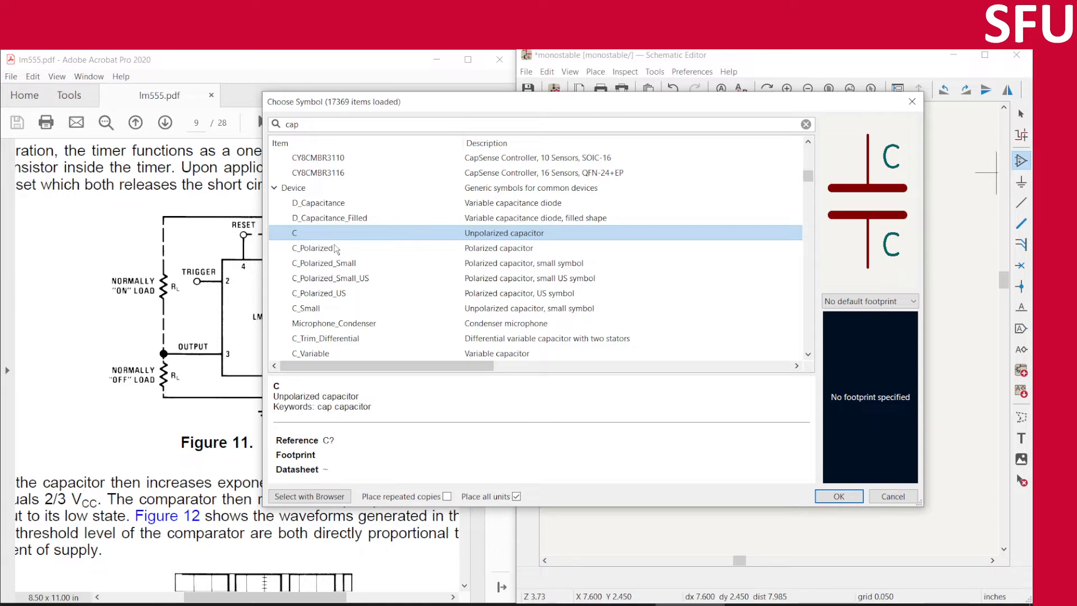
left_click(335, 247)
left_click(321, 234)
double_click(312, 235)
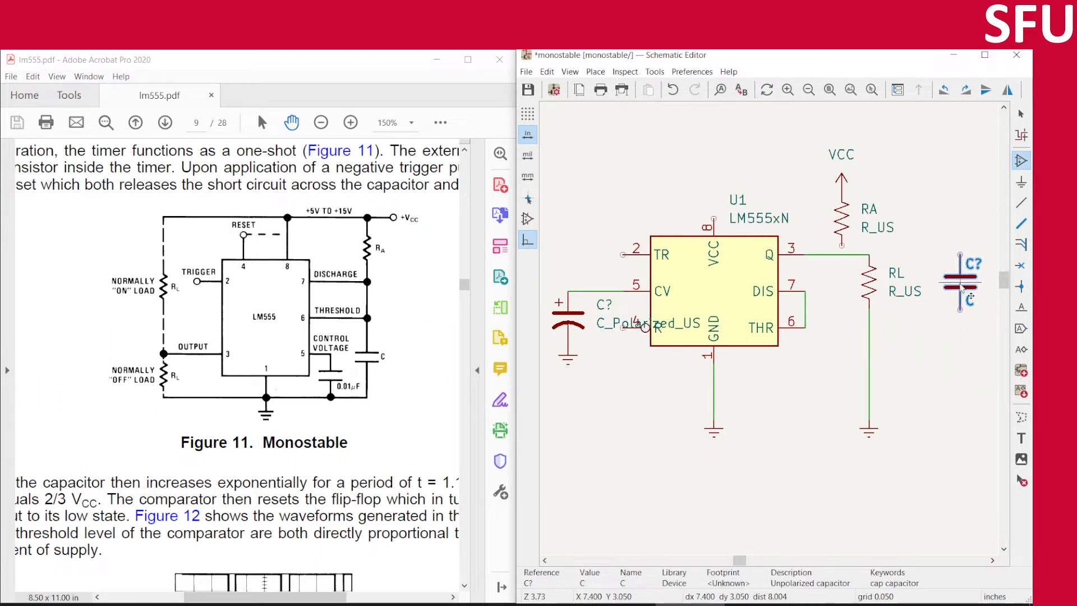
left_click(960, 286)
key("Escape")
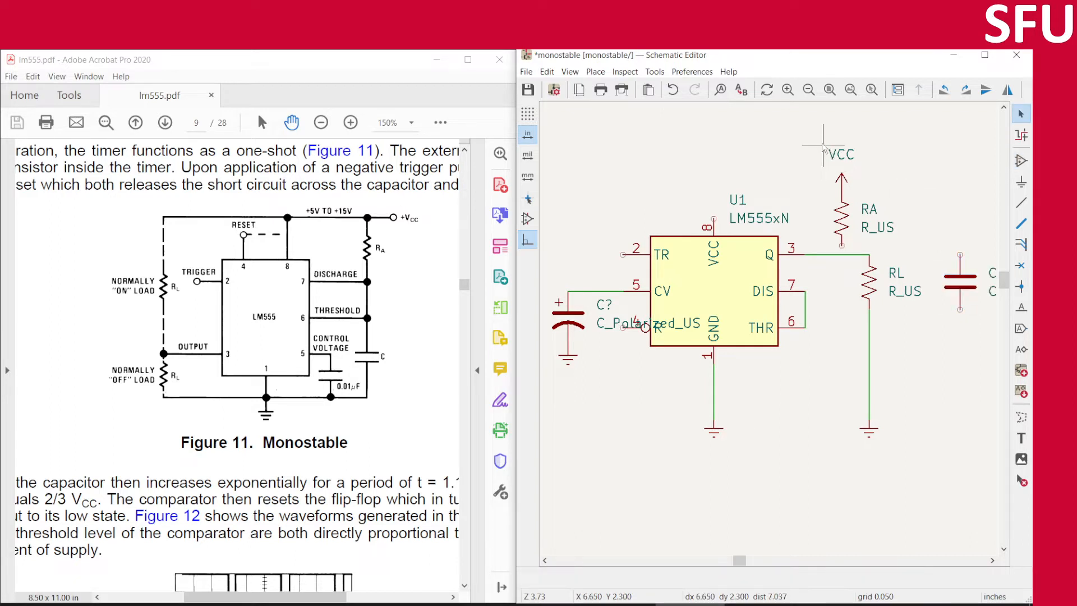
- Move the VCC symbol and resistor RA together so RA's lower end connects to the top of the unpolarized capacitor
left_click_drag(818, 142, 908, 268)
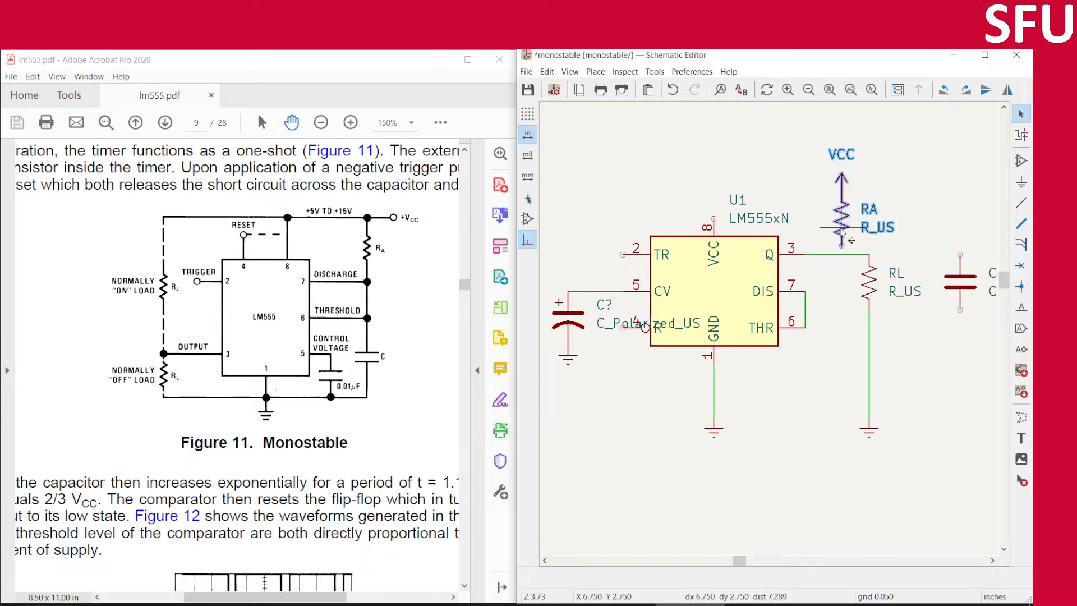
left_click_drag(841, 230, 960, 239)
left_click(899, 207)
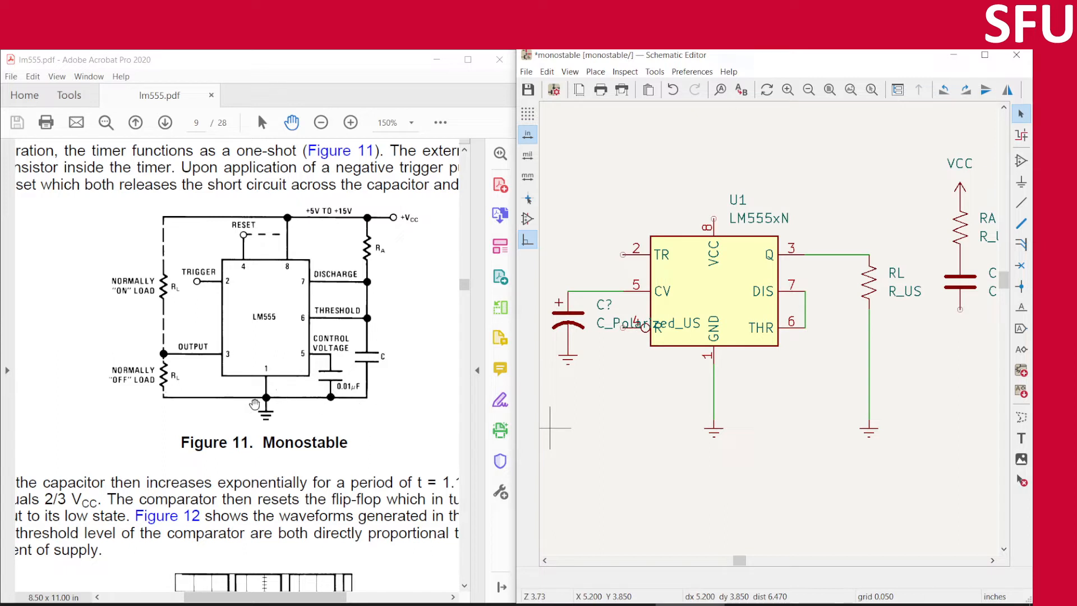
- Duplicate the ground symbol below RL and attach the copy to the lower end of the unpolarized capacitor
left_click(870, 435)
left_click(869, 433)
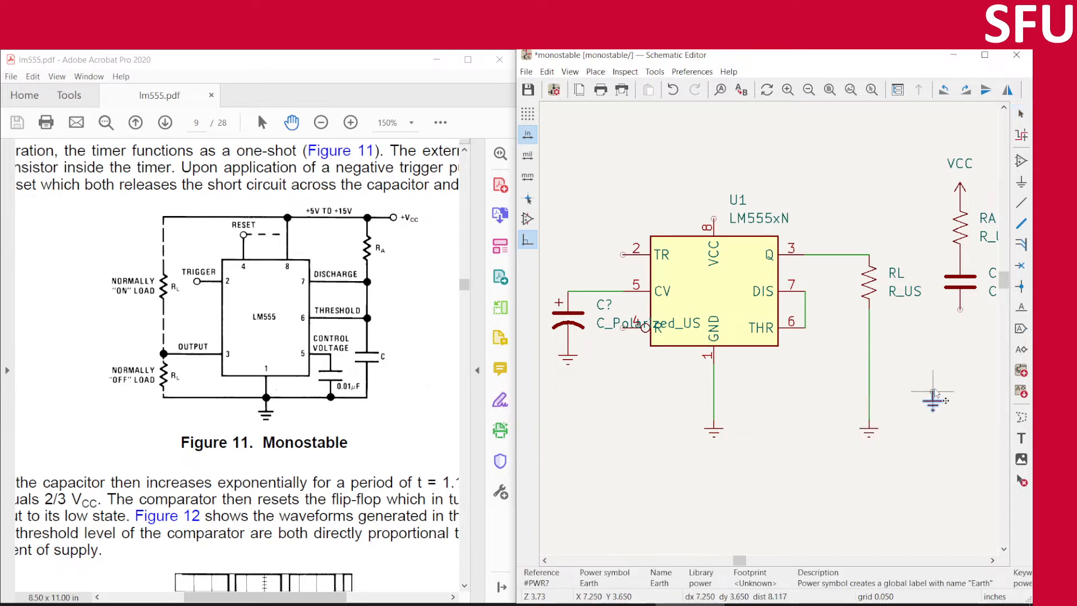
left_click(960, 316)
key("Escape")
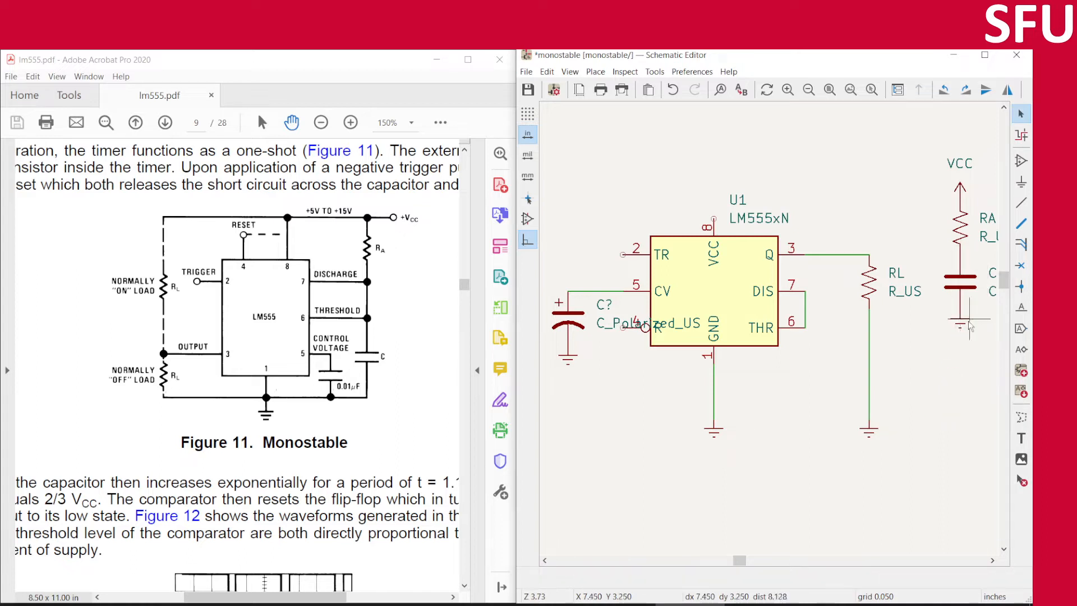
left_click(961, 323)
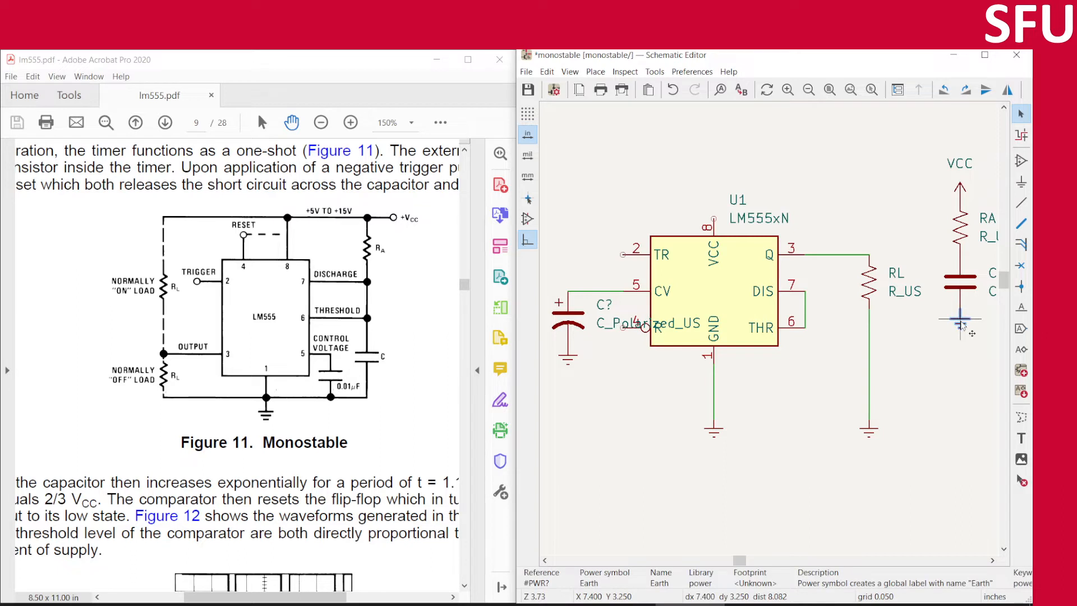
left_click(968, 384)
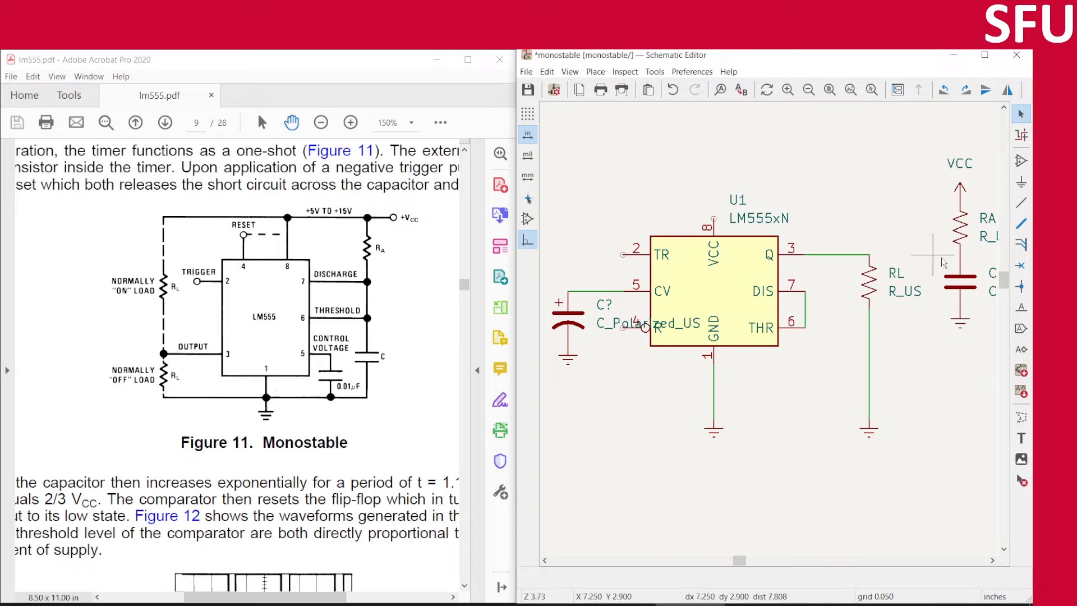
- Move the whole VCC, RA, capacitor and ground branch slightly down beside resistor RL
left_click(806, 291)
scroll(915, 171, "down", 3)
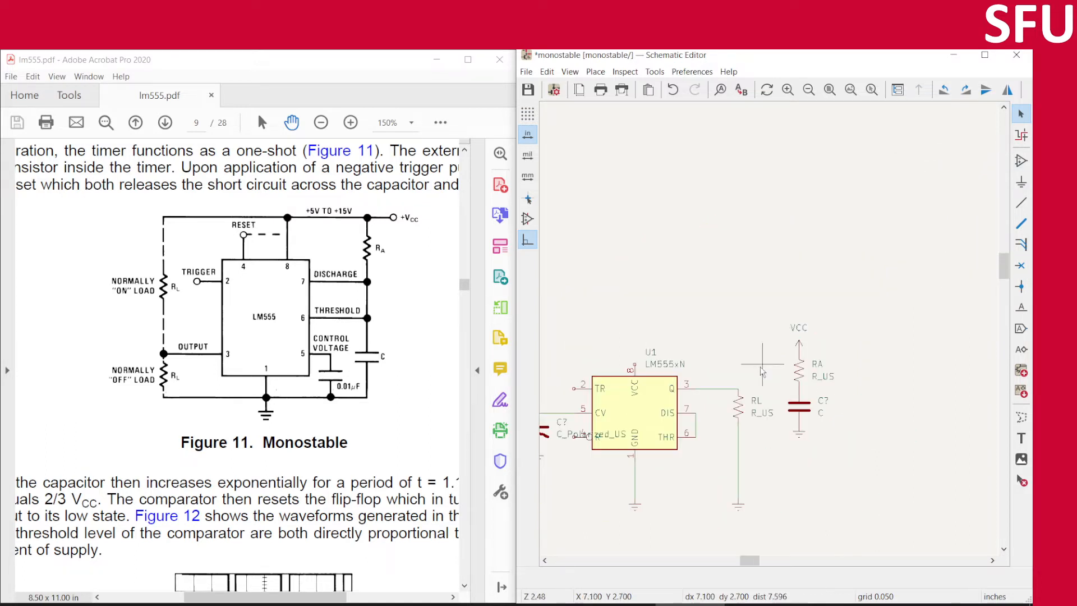
left_click_drag(765, 323, 852, 460)
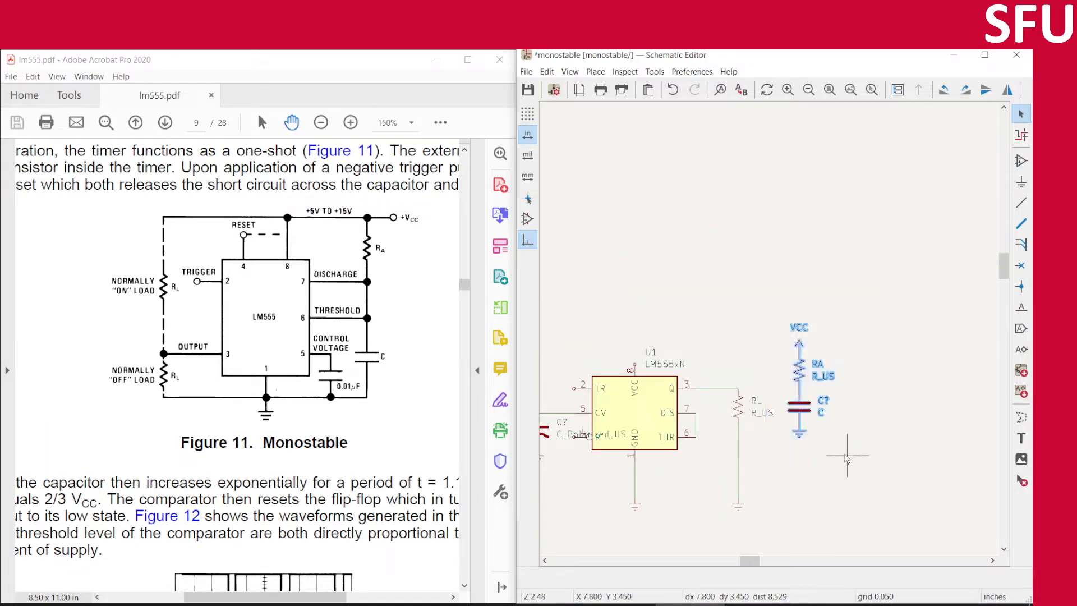
left_click_drag(801, 433, 799, 447)
left_click(955, 215)
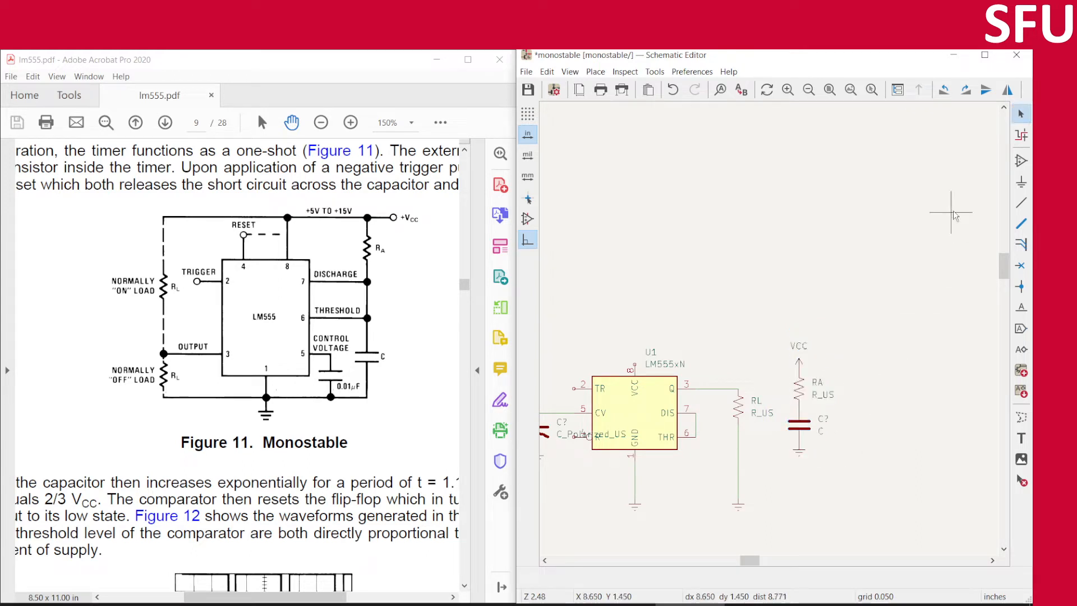
- Wire the timer's joined DIS and THR pins to the node between resistor RA and the unpolarized capacitor
left_click(1020, 205)
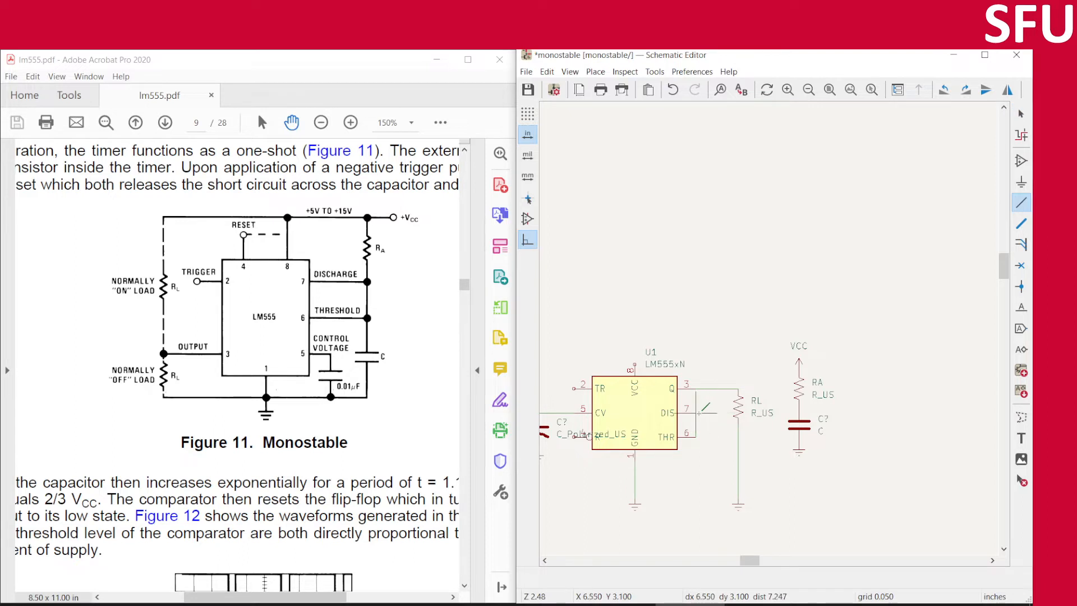
left_click(696, 413)
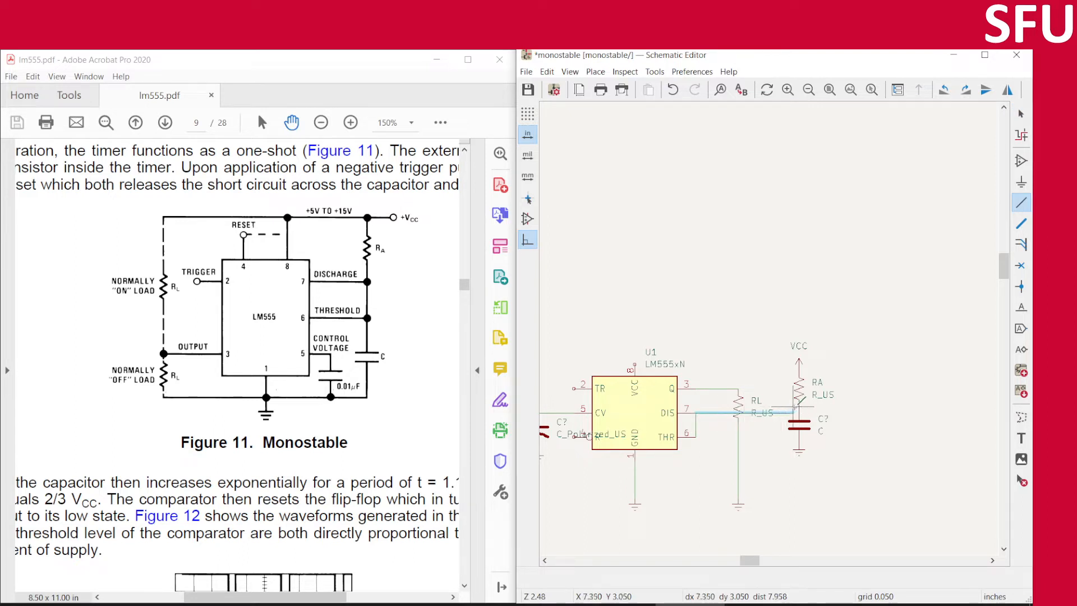
left_click(799, 409)
key("Escape")
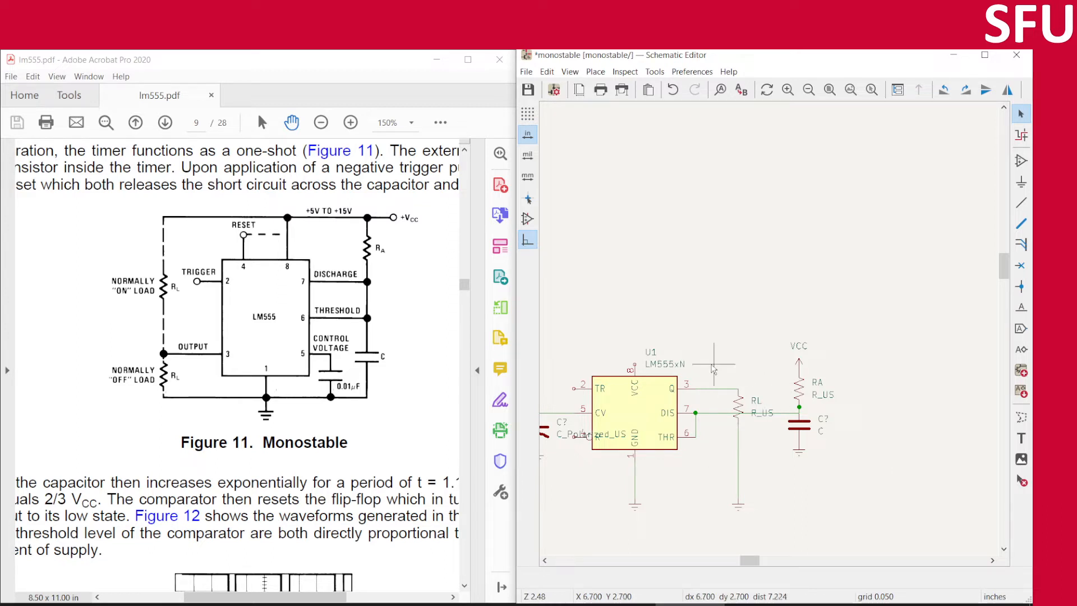
- Move RL and its ground farther right, and place the VCC, RA and capacitor branch between the timer and RL
left_click_drag(718, 371, 841, 504)
left_click_drag(768, 309, 844, 484)
left_click_drag(800, 433, 767, 493)
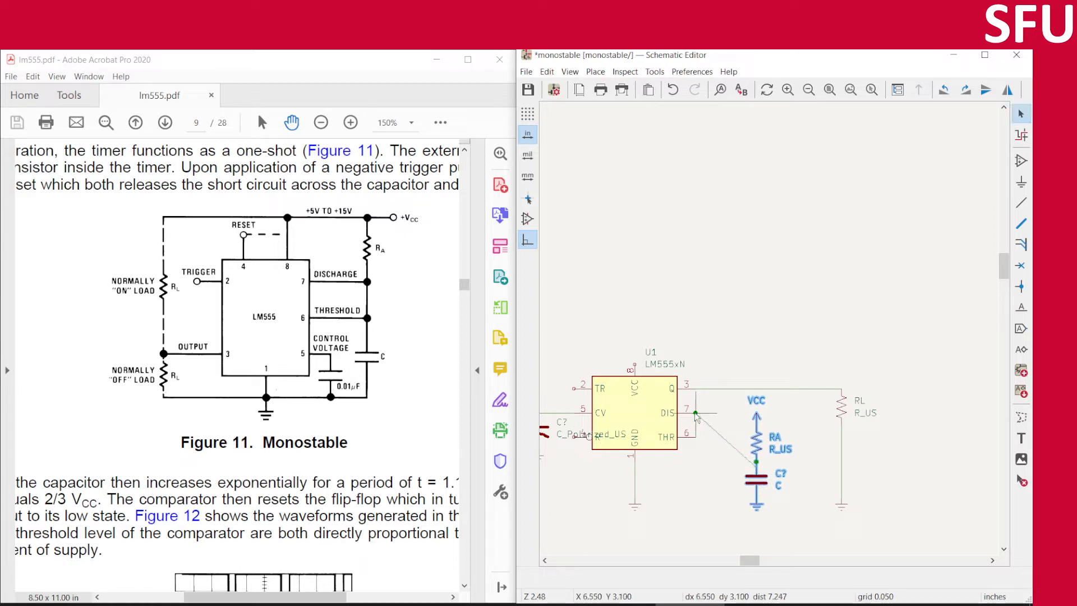
- Move the slanted wire's timer end down to THR pin 6, and shift the RA and capacitor branch with its wires slightly up
left_click_drag(695, 413, 695, 437)
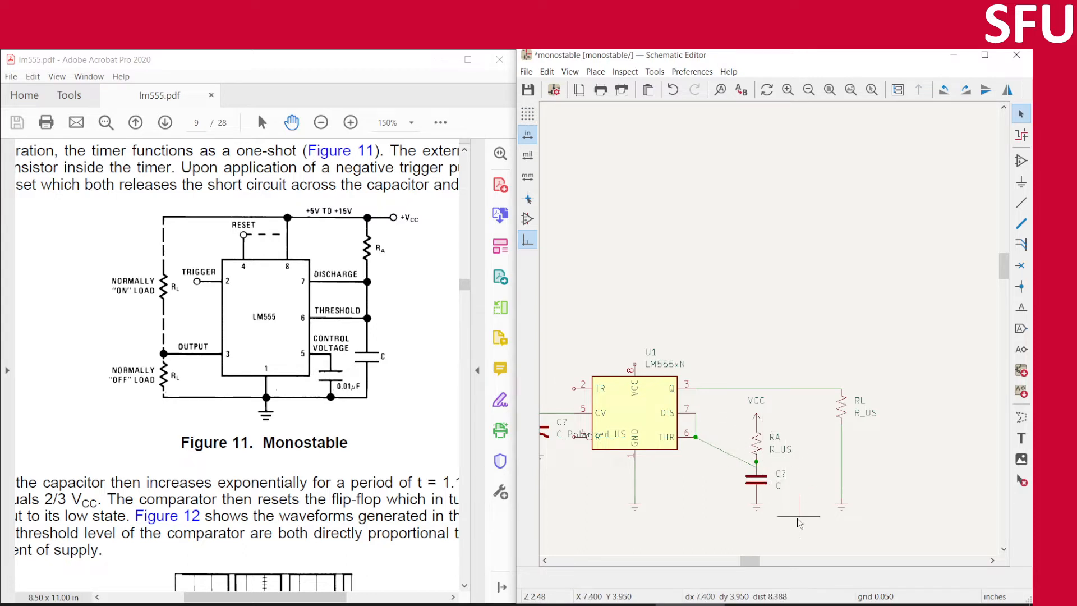
left_click_drag(798, 521, 743, 386)
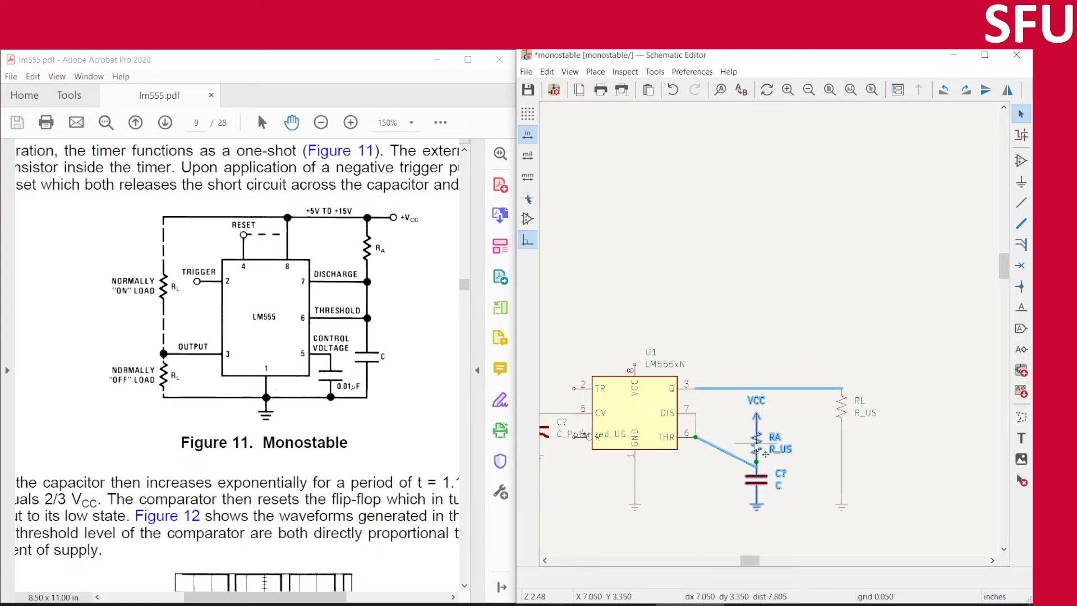
left_click_drag(755, 449, 697, 433)
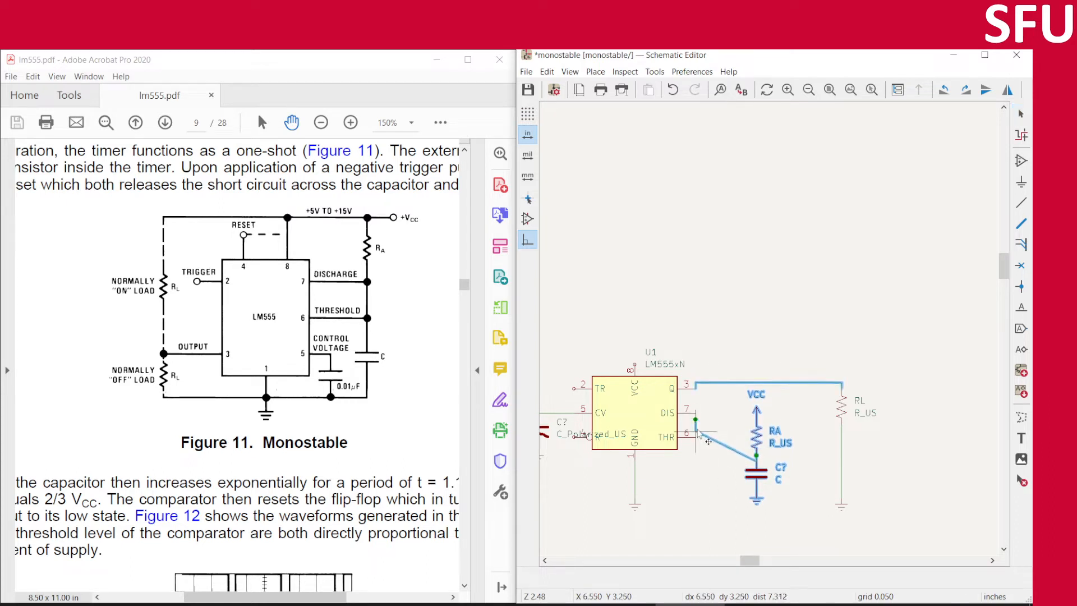
left_click(699, 437)
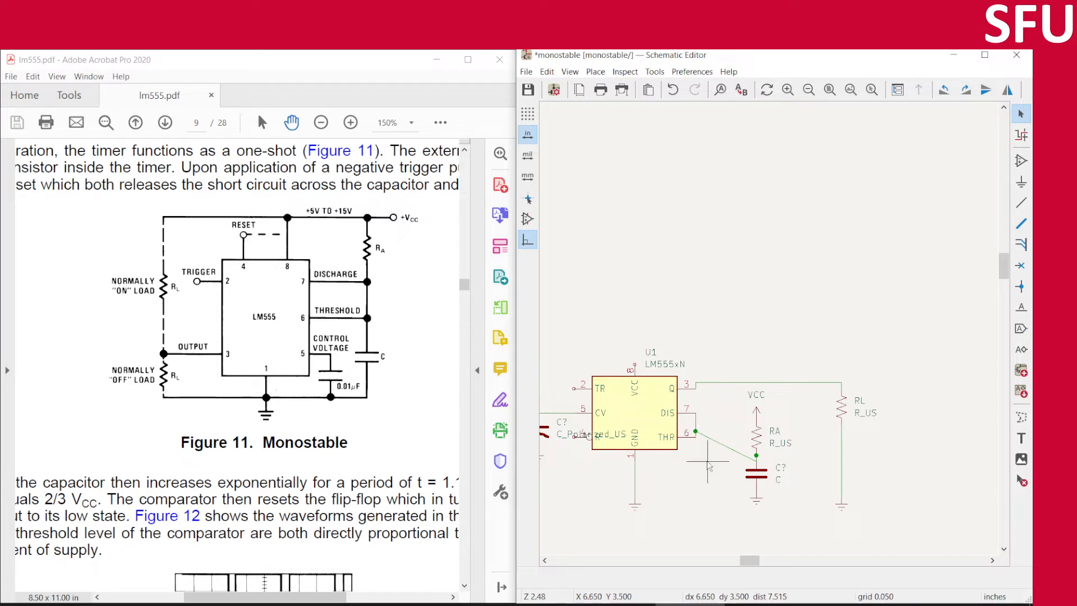
- Raise the VCC, RA, capacitor and ground branch, together with the wires to Q and the DIS–THR link, a bit higher
left_click_drag(787, 517, 738, 387)
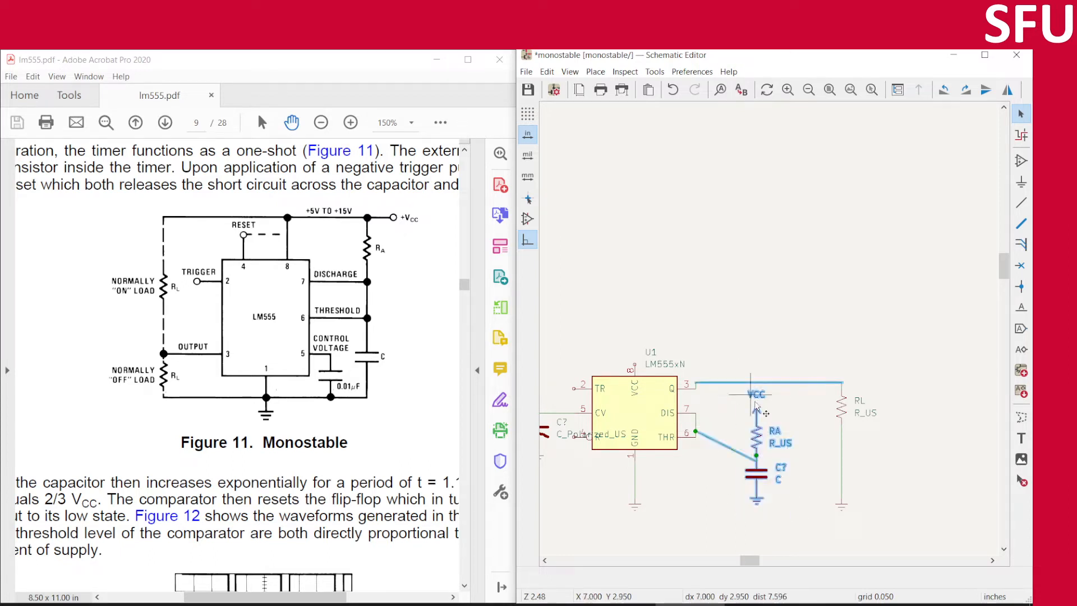
left_click_drag(762, 475, 766, 463)
left_click(766, 463)
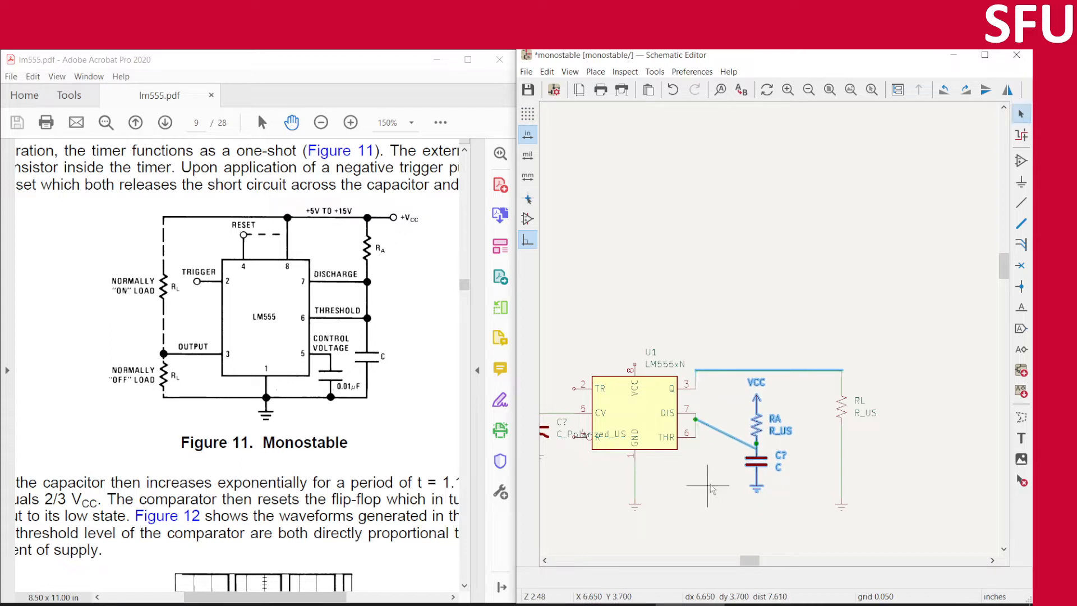
key("Escape")
- Try to pull the slanted wire's timer end down from the DIS–THR link to THR pin 6
left_click_drag(695, 419, 696, 436)
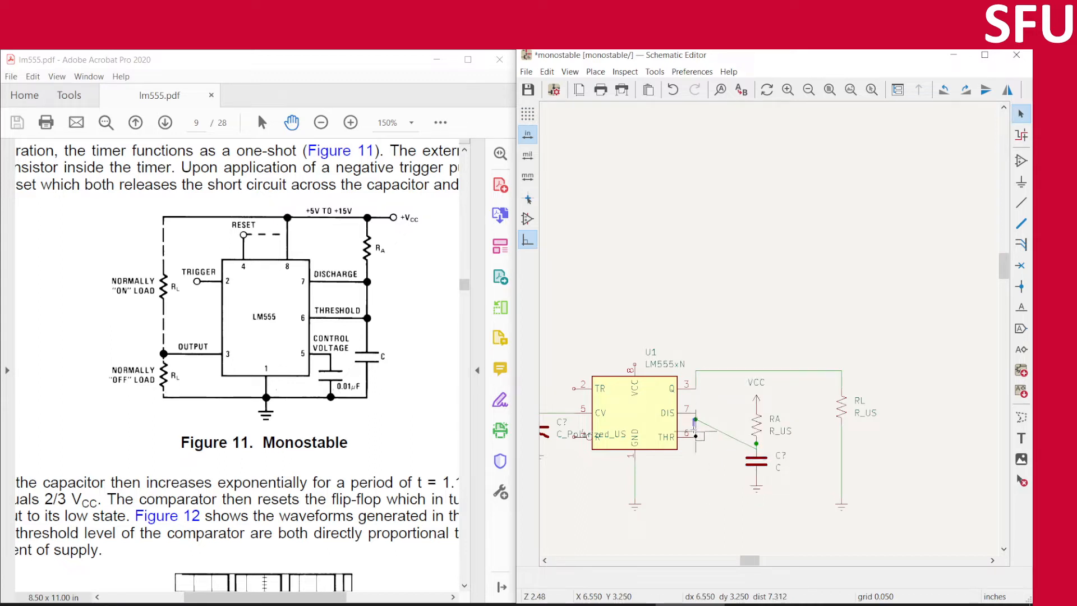
left_click(697, 425)
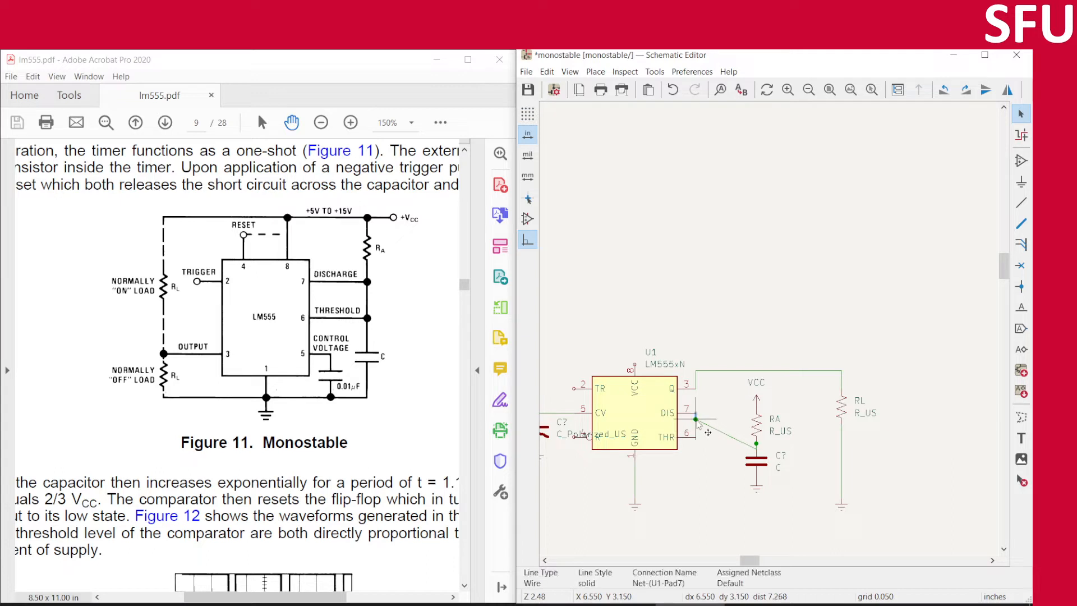
left_click_drag(696, 421, 698, 438)
key("Escape")
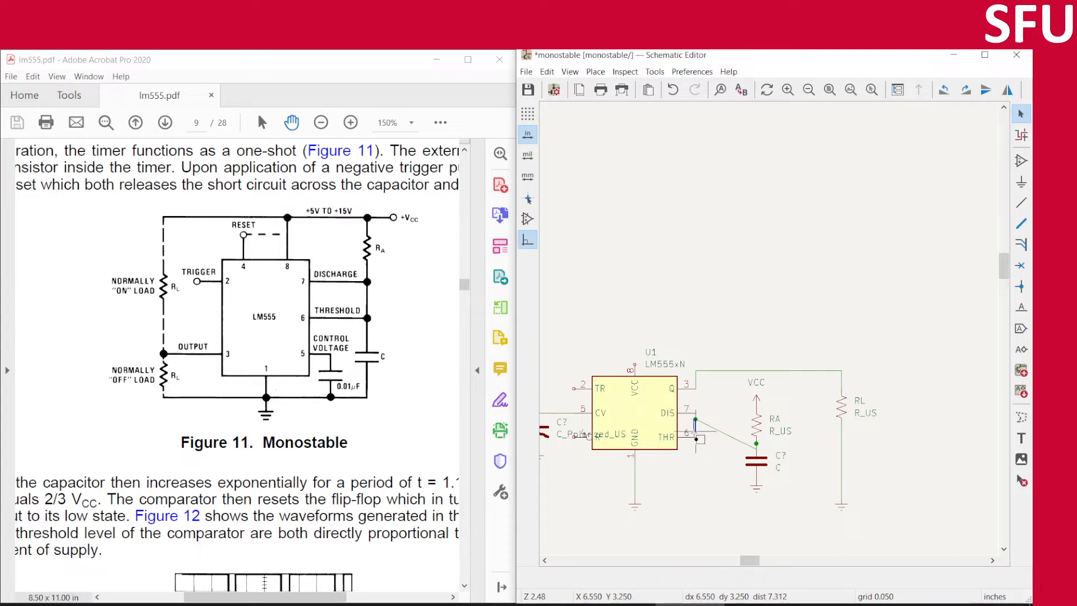
- Replace the slanted wire with a new wire from the RA–capacitor junction to THR pin 6, and save the schematic
left_click(721, 432)
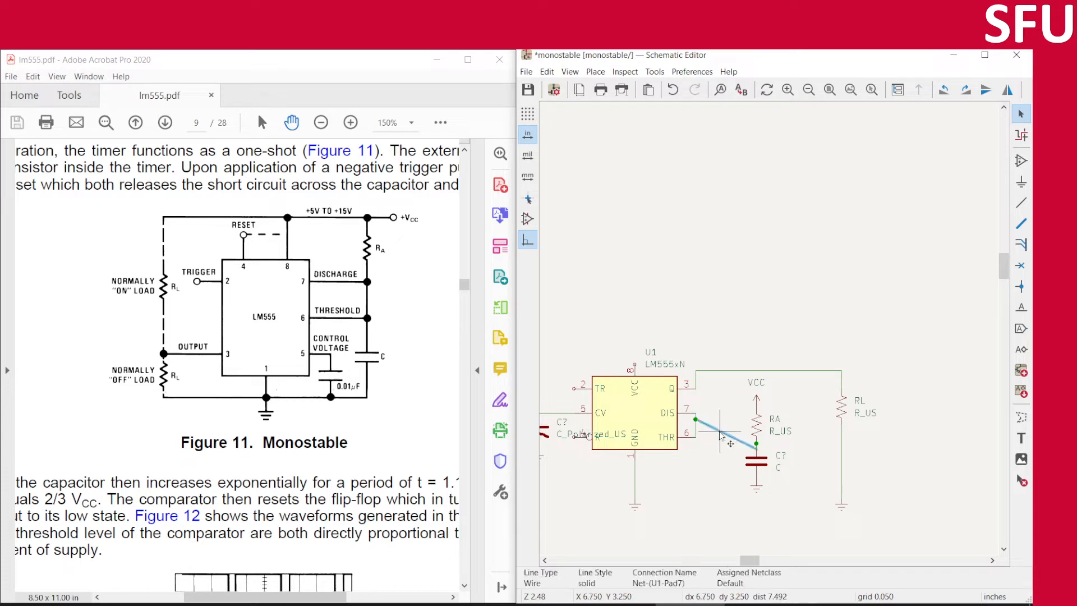
key("Delete")
left_click(1021, 200)
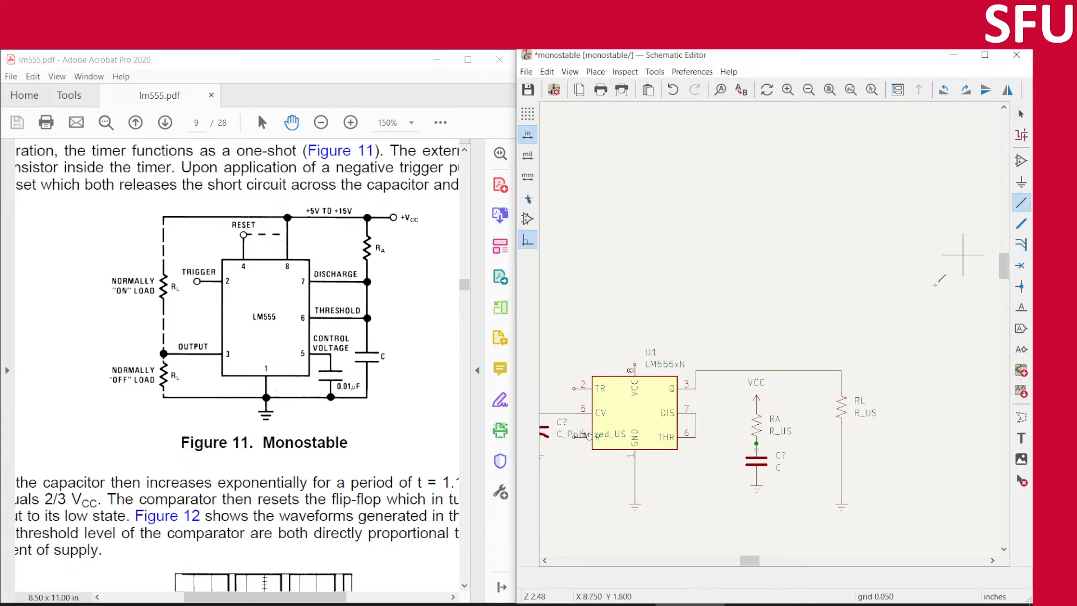
left_click(756, 443)
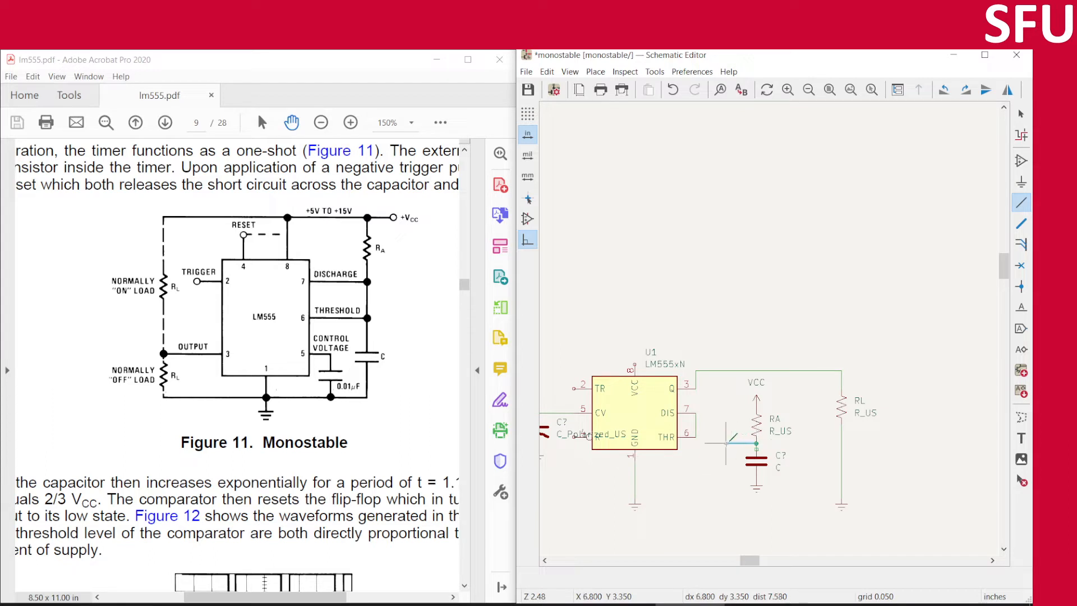
left_click(696, 436)
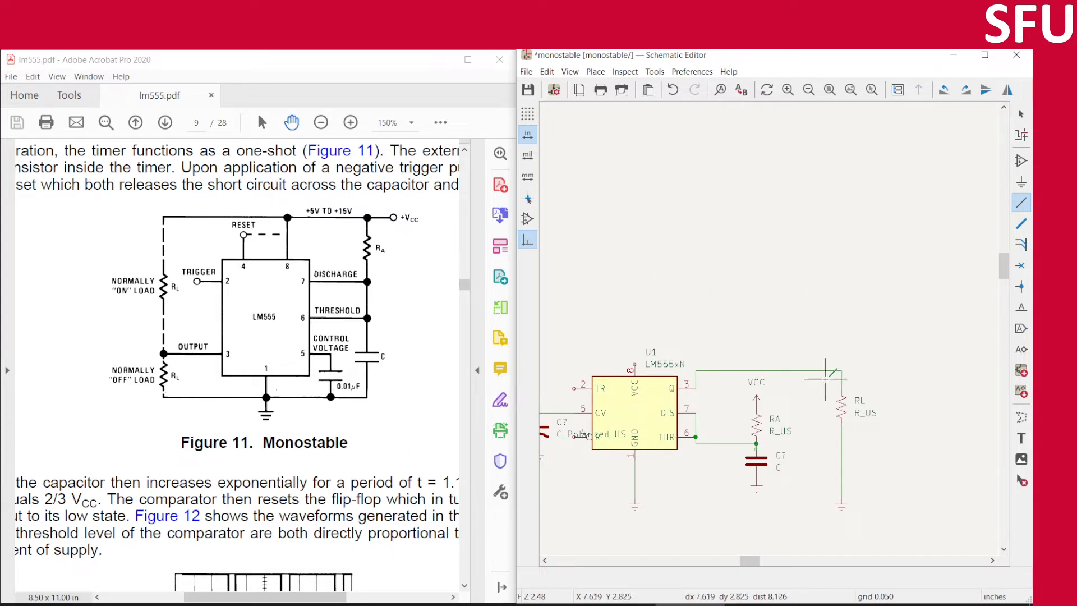
key("ctrl+s")
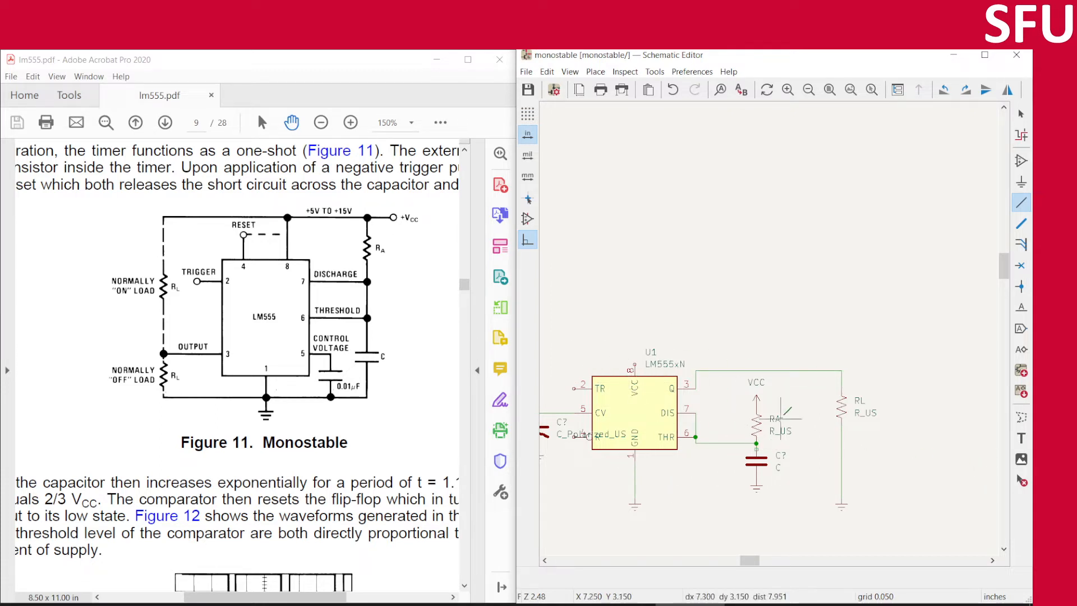
key("Escape")
- Duplicate RA's VCC symbol onto the timer's VCC pin 8, raise the copy with a wire attached, and save the schematic
left_click(757, 399)
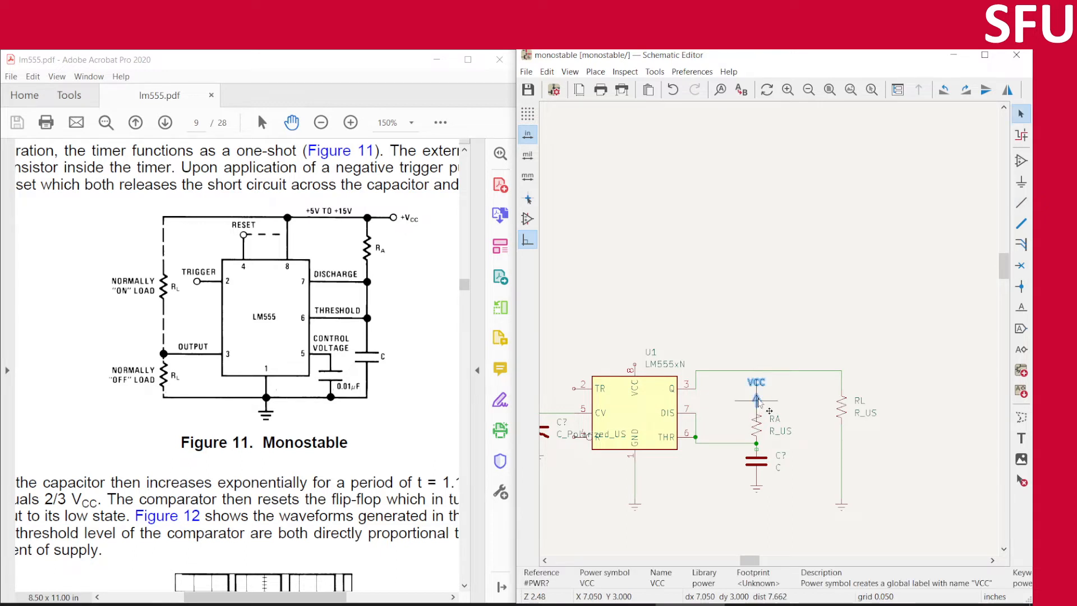
key("ctrl+d")
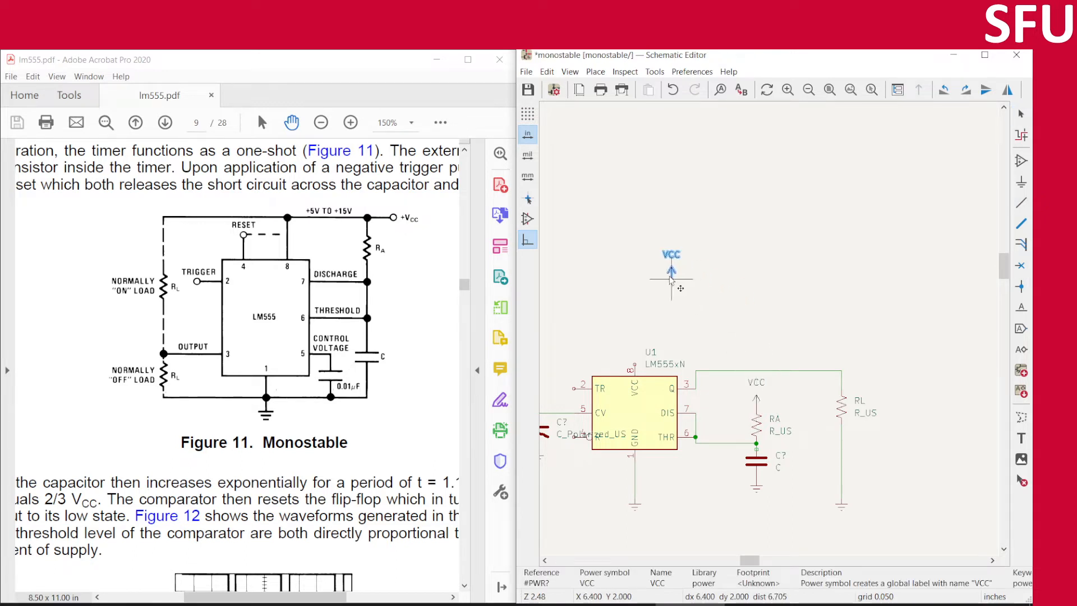
left_click(646, 374)
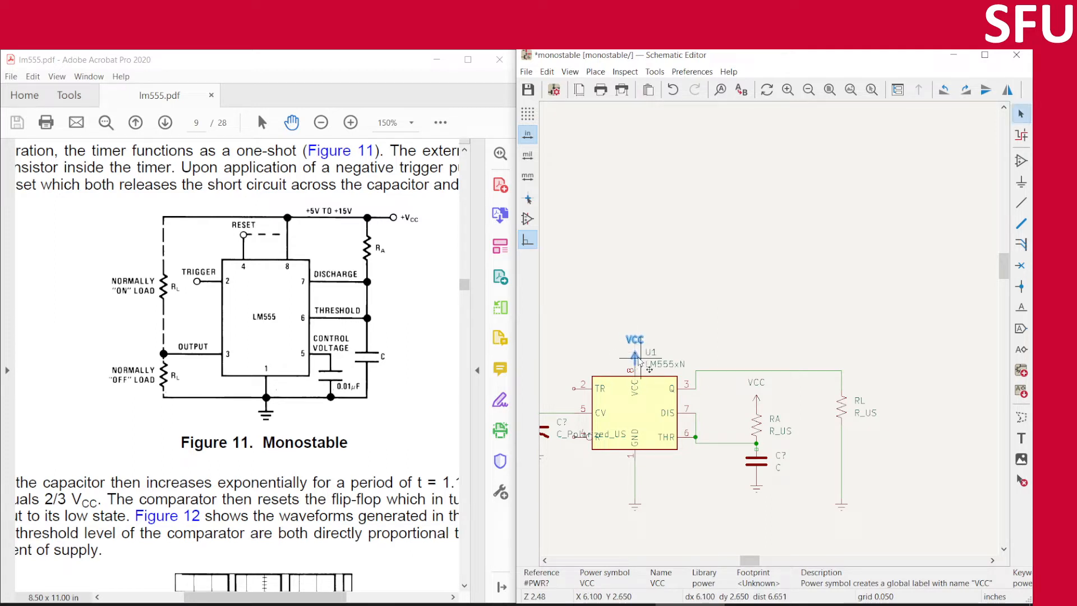
left_click_drag(637, 360, 636, 312)
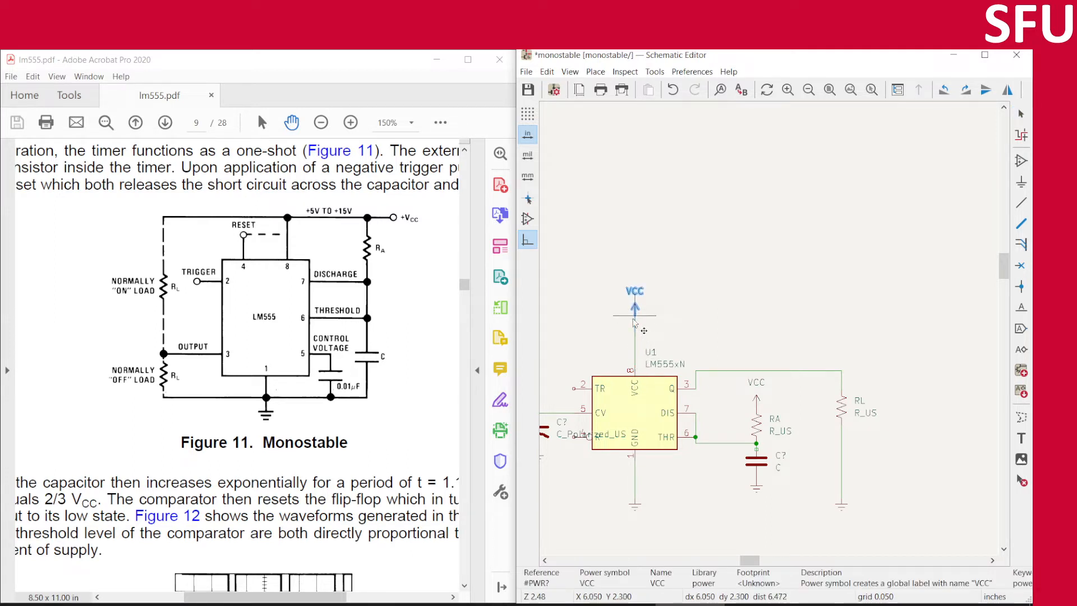
left_click(747, 315)
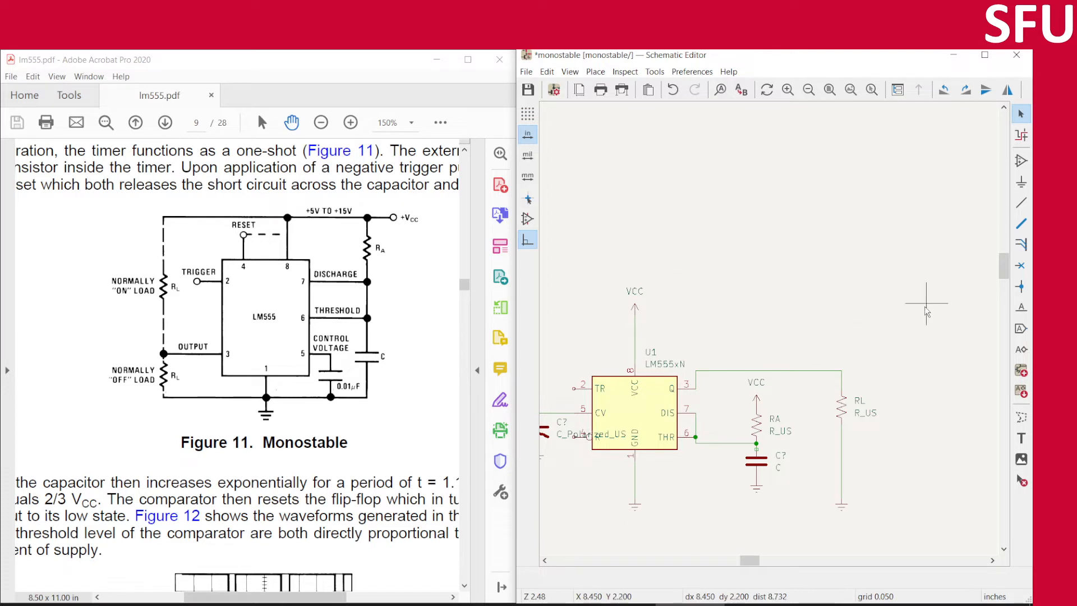
key("ctrl+s")
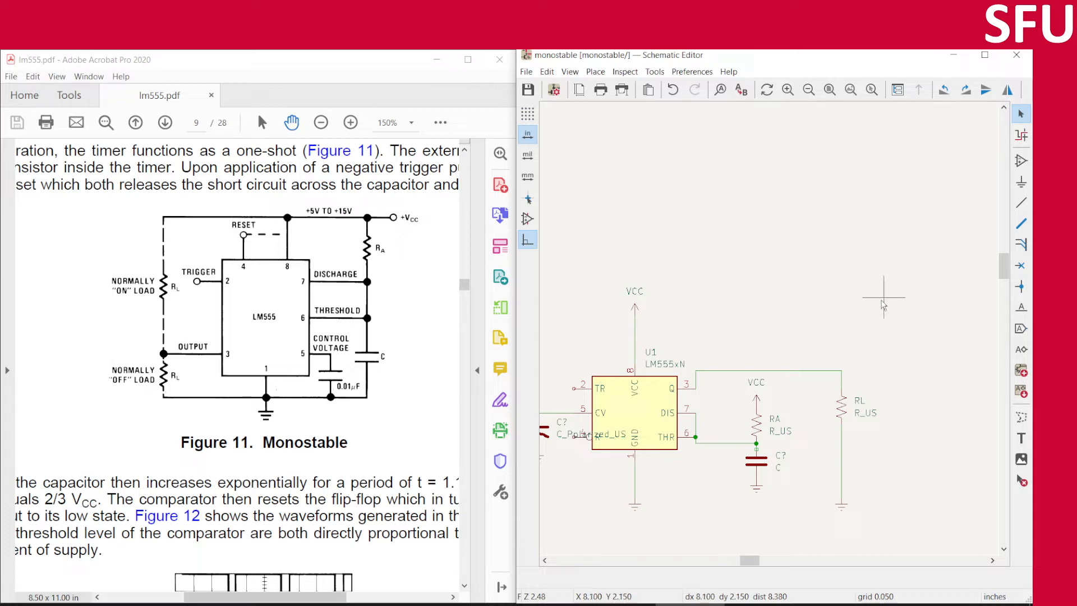
scroll(926, 307, "down", 4)
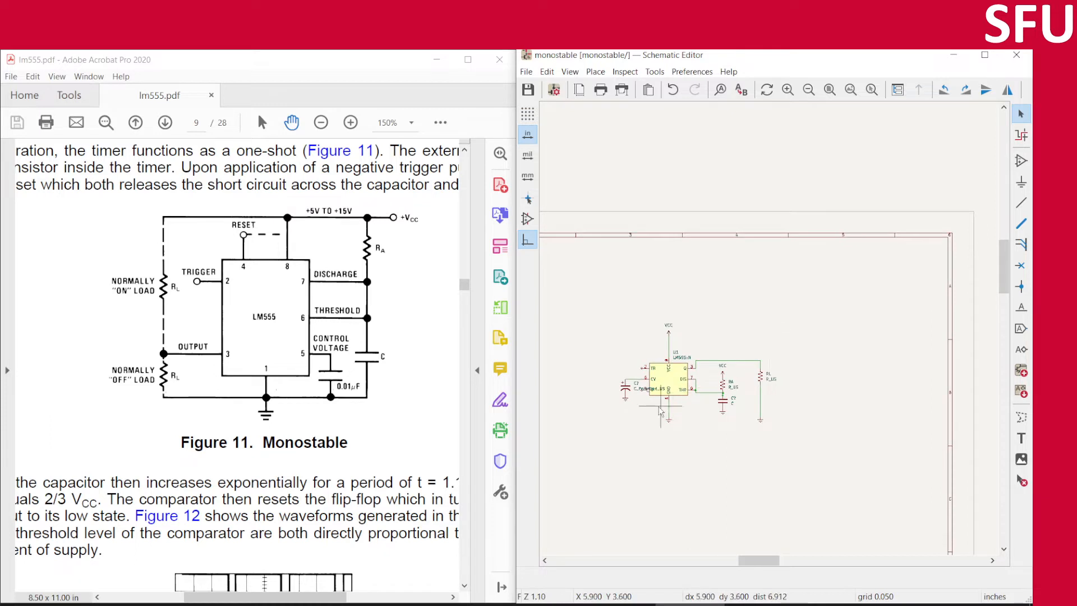
scroll(769, 329, "up", 4)
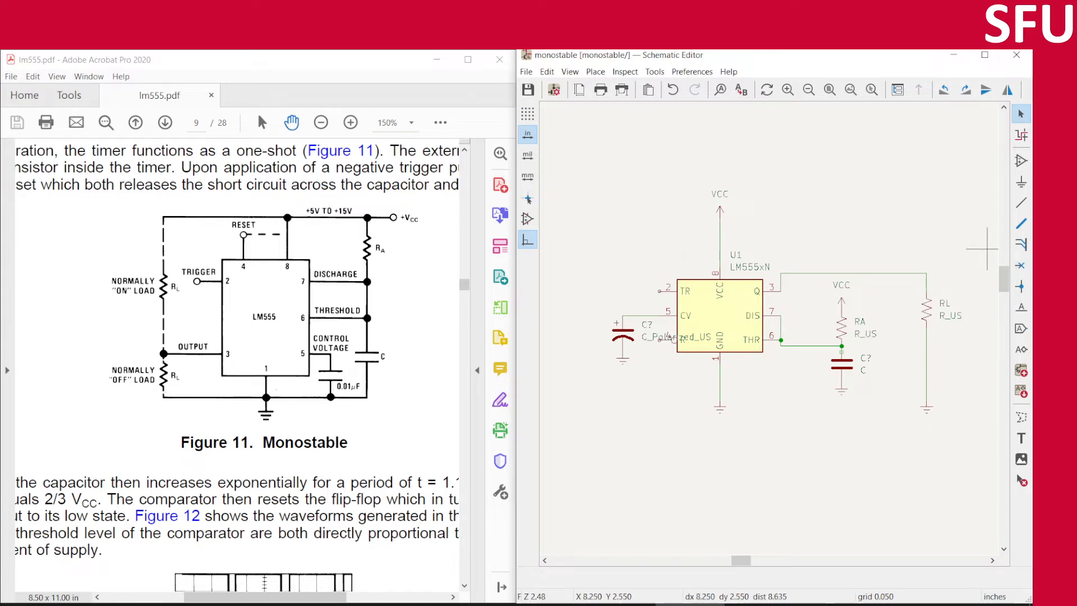
key("a")
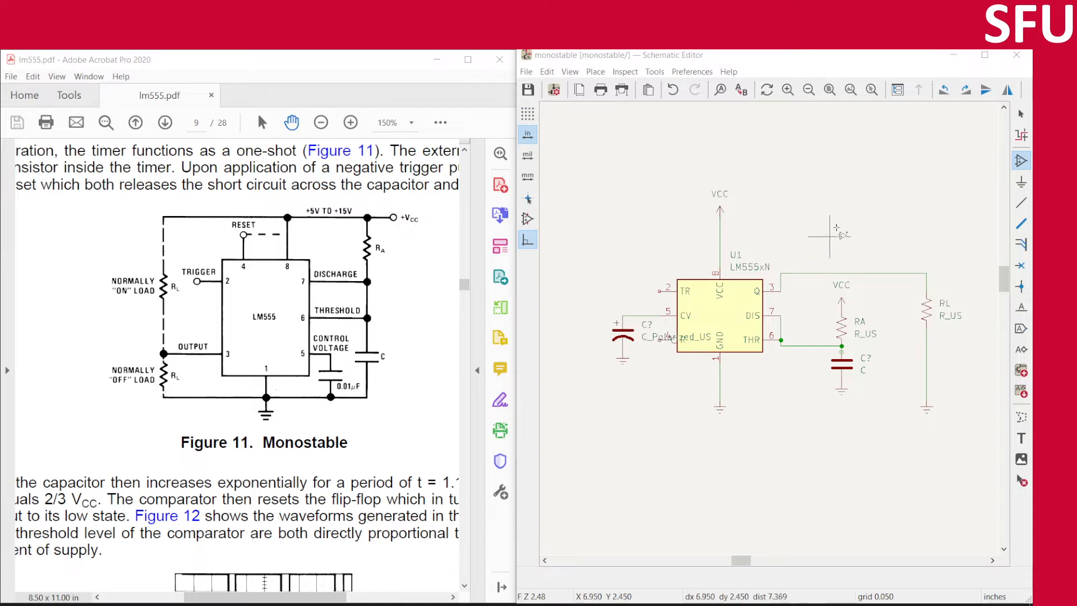
left_click(727, 219)
key("Escape")
key("Escape")
key("Escape")
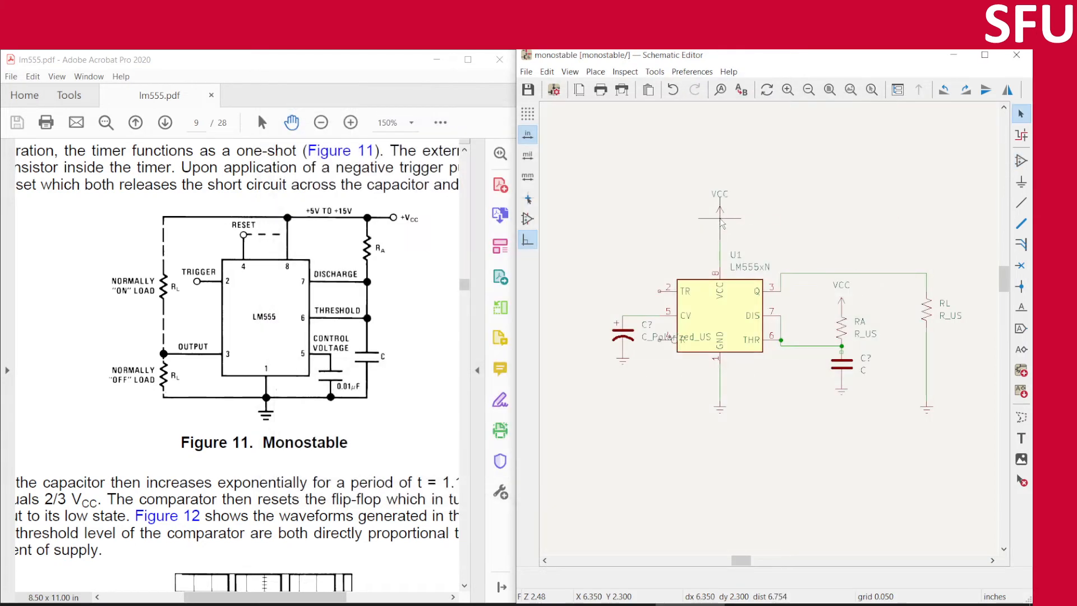
- Place a duplicate VCC symbol in the free space above RA, with a copy of RL's ground symbol directly below it
left_click(720, 216)
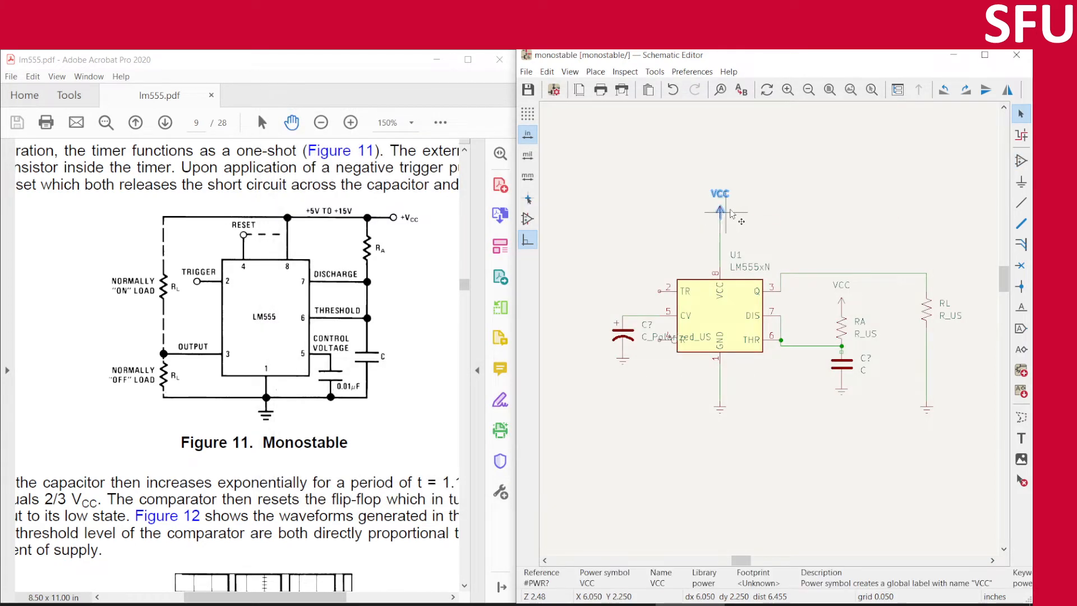
key("ctrl+d")
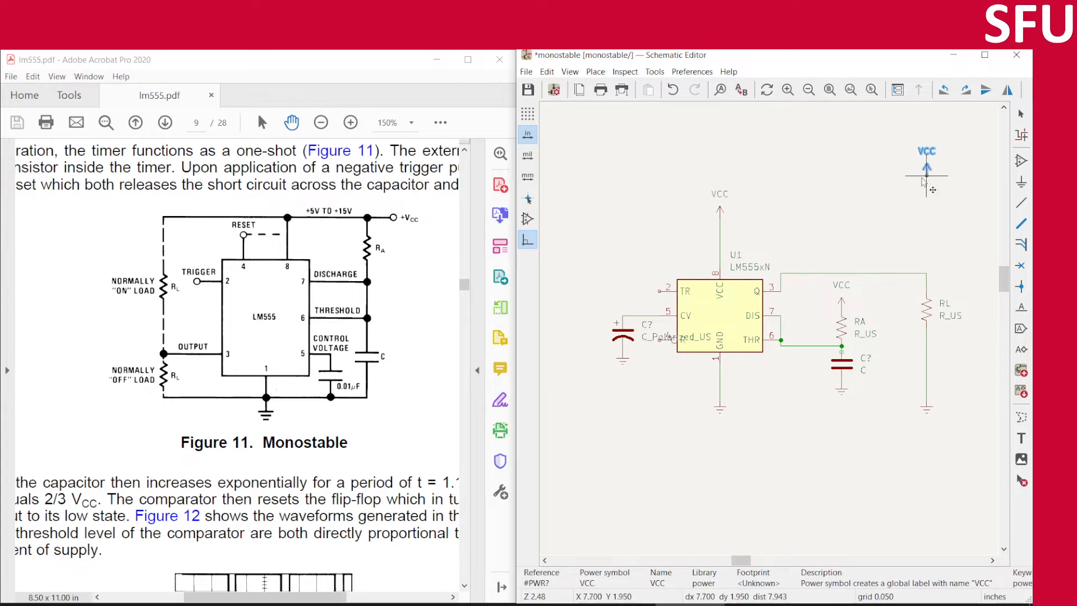
left_click(865, 149)
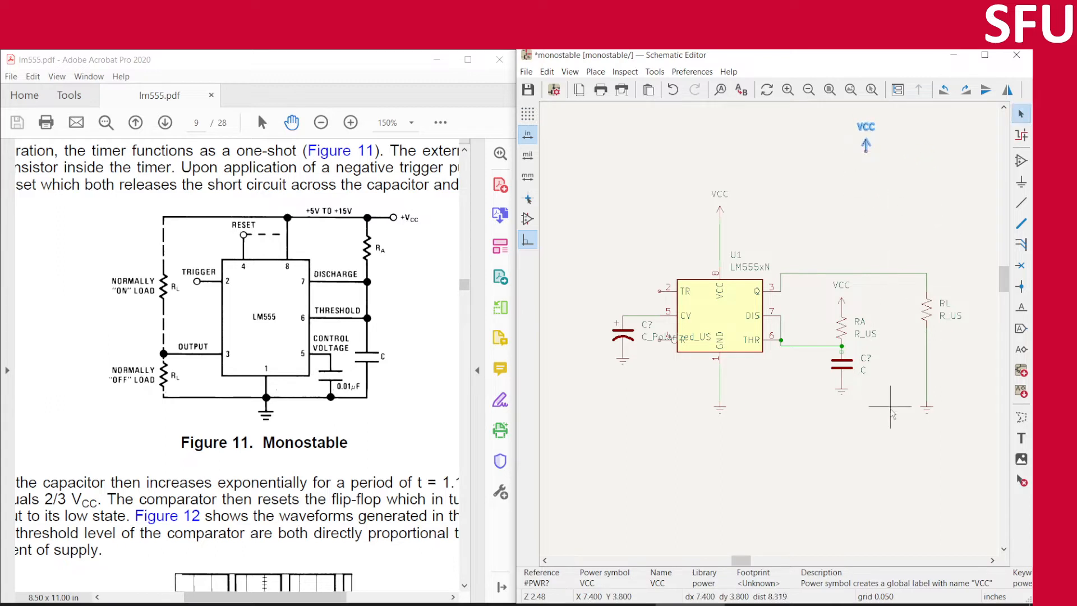
left_click(927, 415)
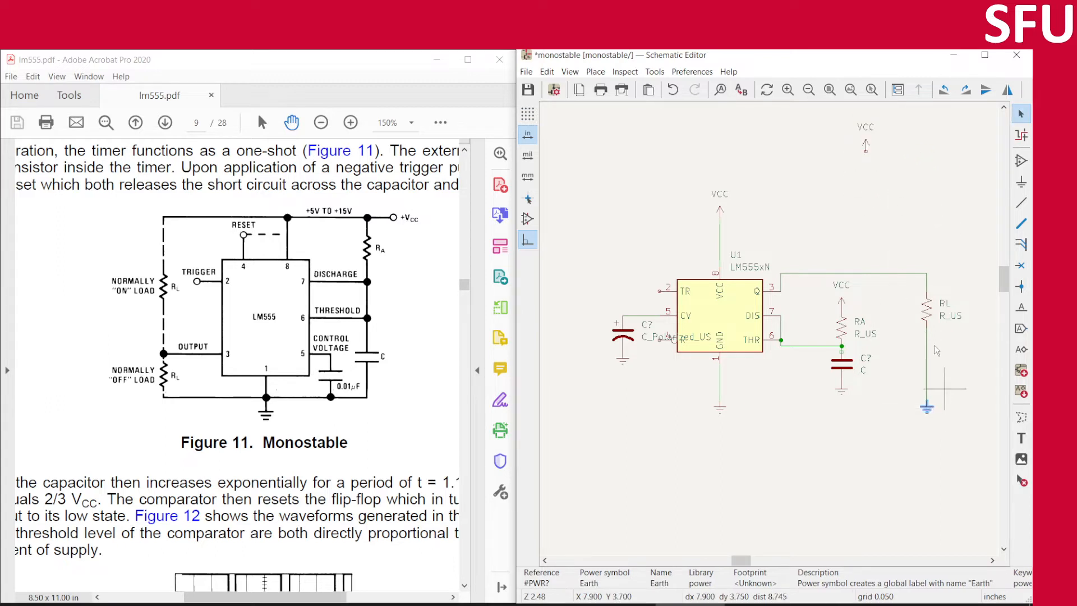
key("ctrl+d")
left_click(865, 178)
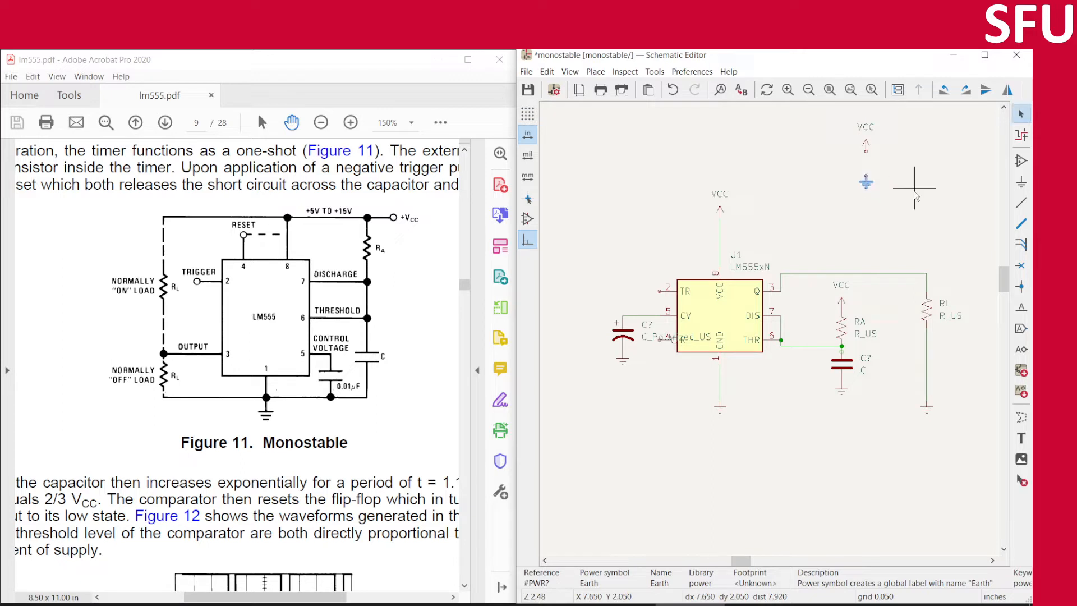
left_click(915, 191)
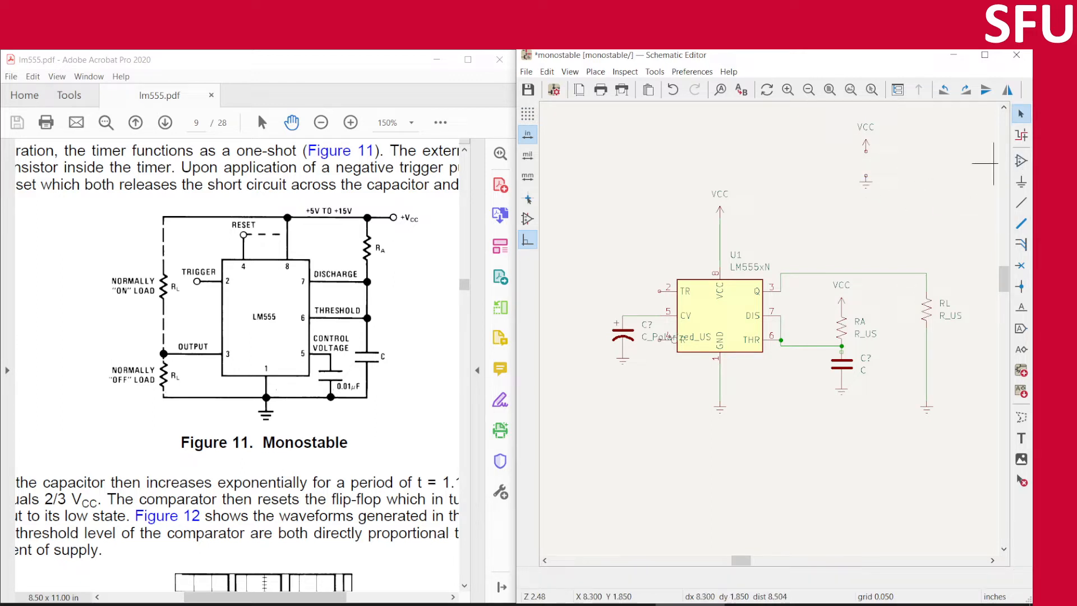
- Start adding a symbol and choose Conn_01x01 from the Connector_Generic library
left_click(1021, 161)
left_click(594, 204)
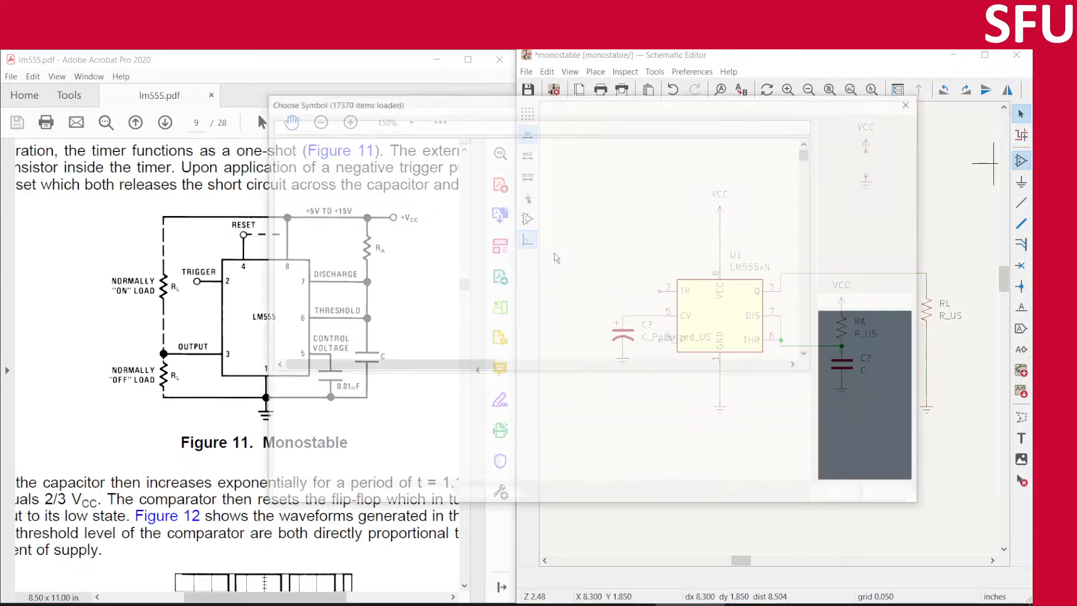
left_click(273, 157)
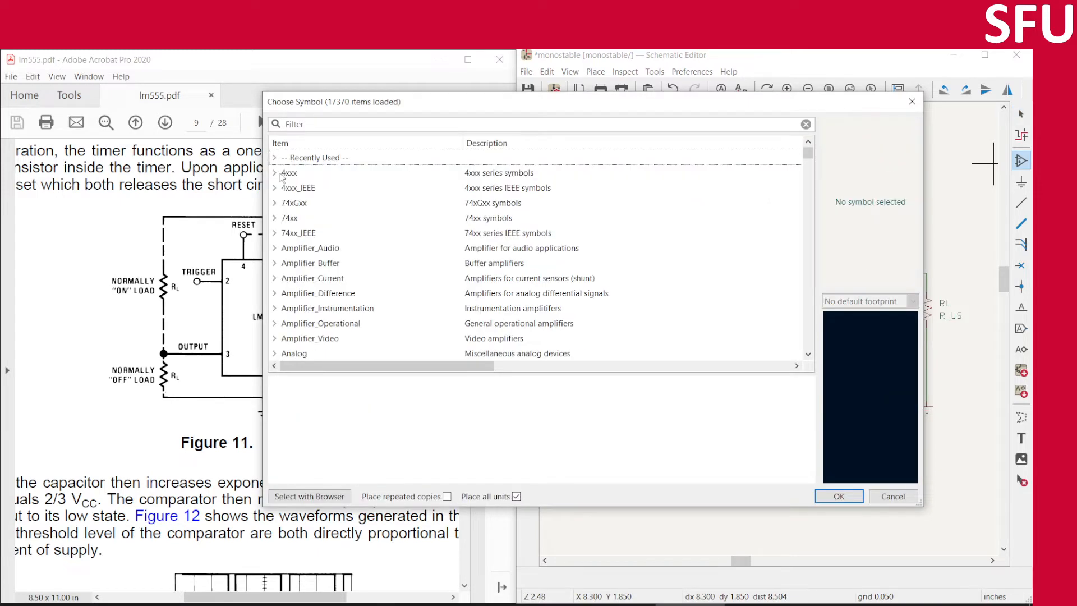
scroll(279, 236, "down", 3)
scroll(279, 240, "down", 2)
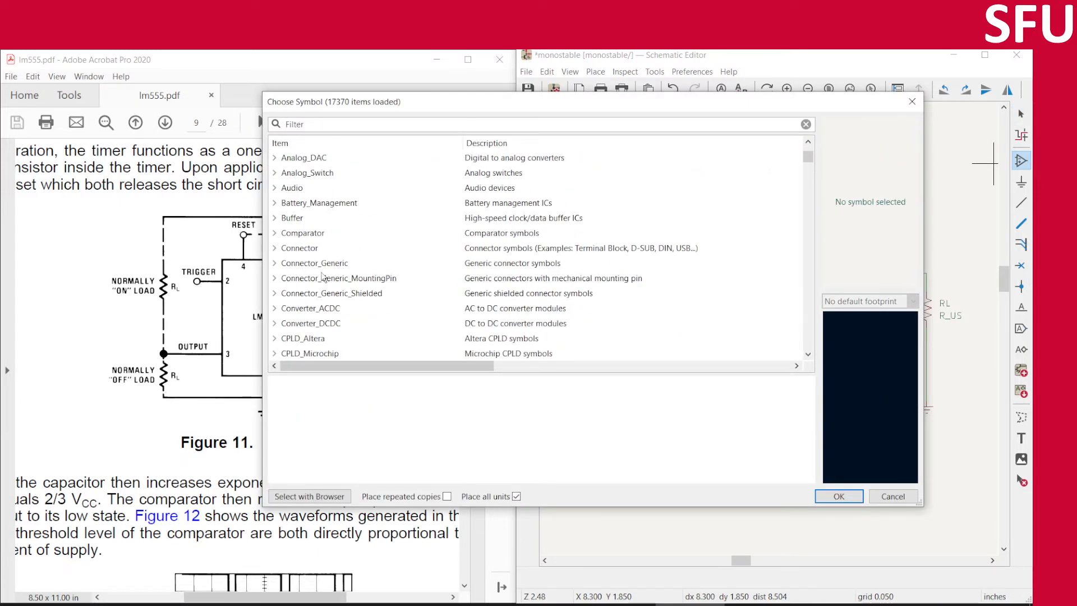
left_click(322, 268)
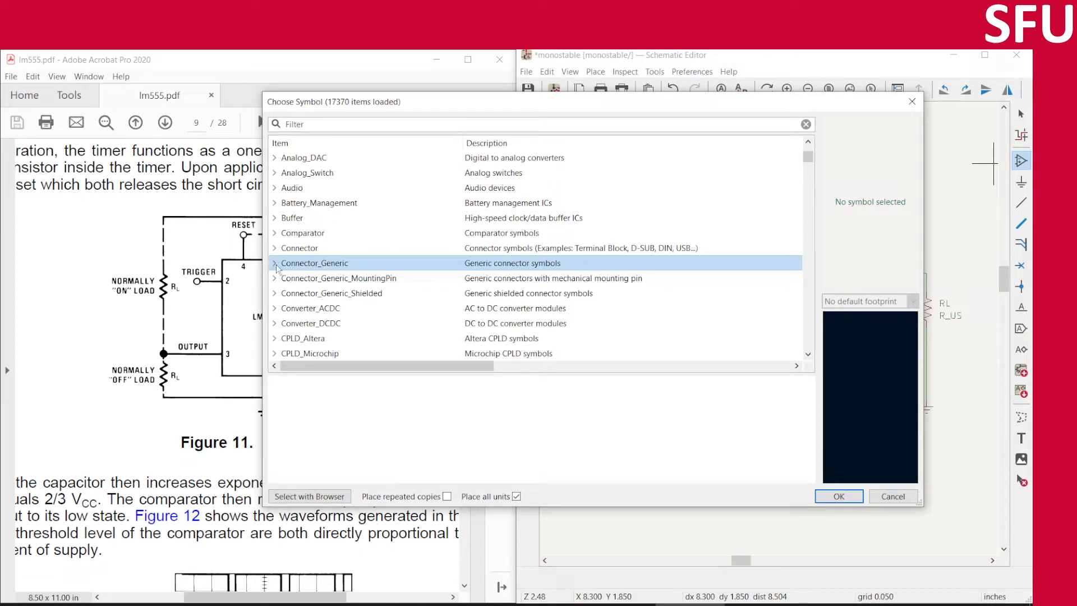
left_click(276, 265)
left_click(319, 280)
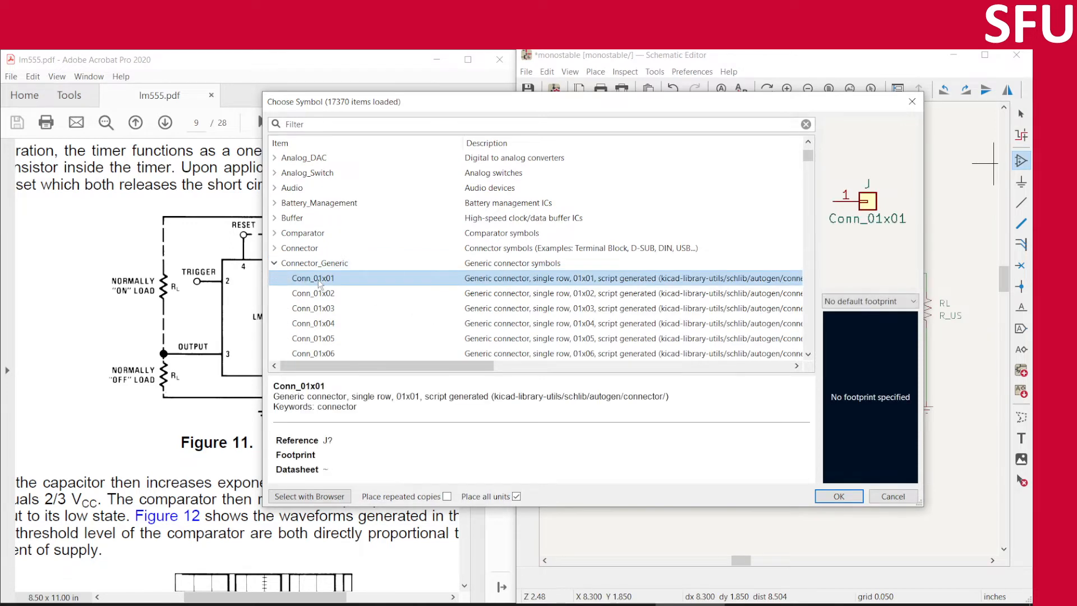
left_click(322, 294)
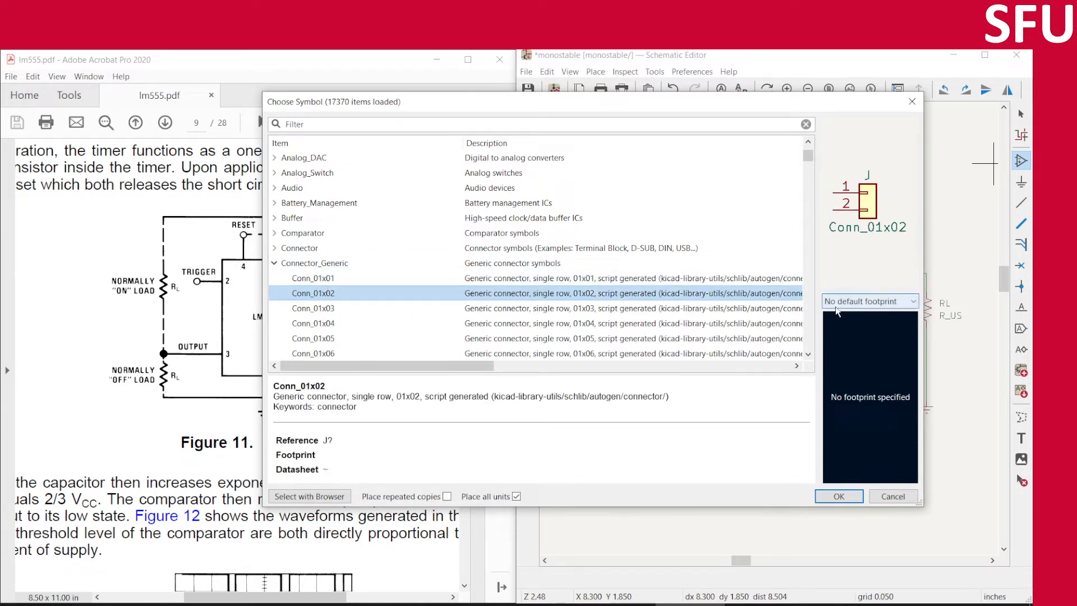
left_click(860, 301)
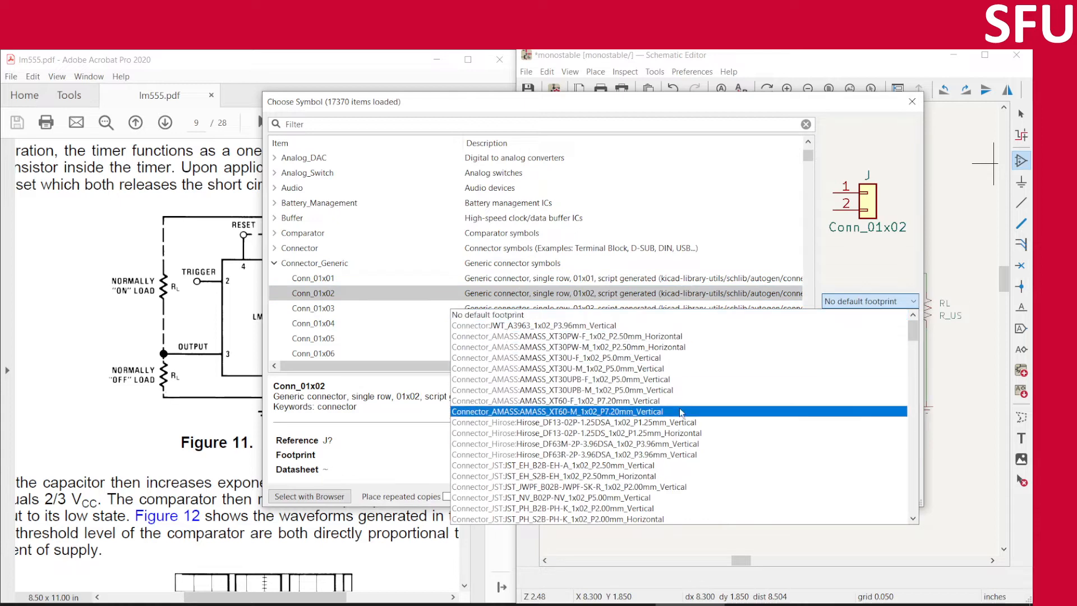
scroll(679, 409, "down", 10)
scroll(680, 415, "down", 10)
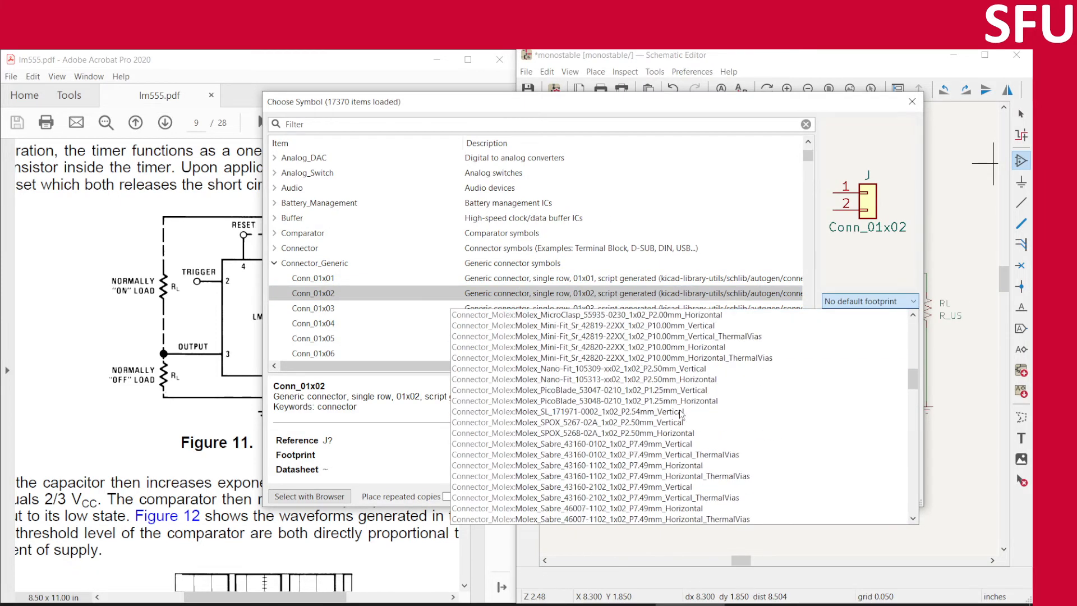
scroll(682, 421, "down", 10)
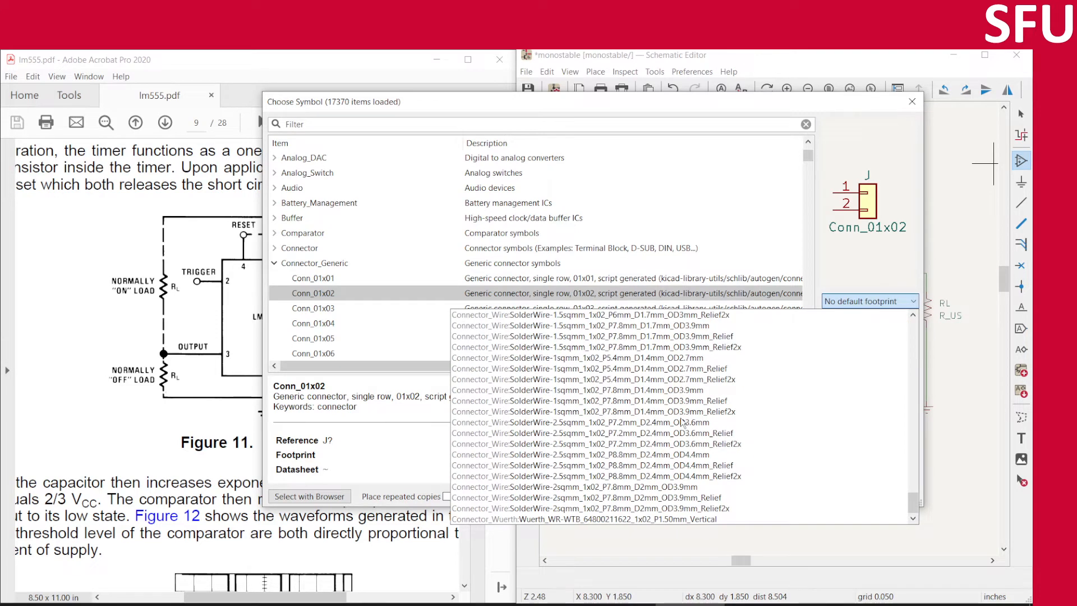
left_click(646, 520)
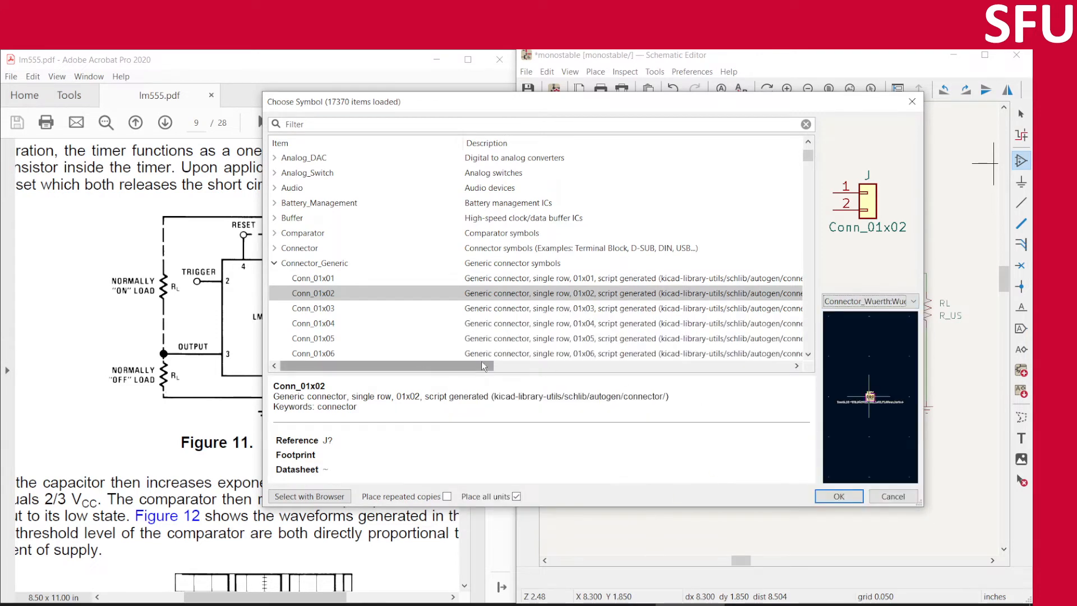
- Choose Conn_01x01 with the footprint SolderWire-0.1sqmm_1x01_D0.4mm_OD1mm and inspect the footprint preview
left_click(320, 277)
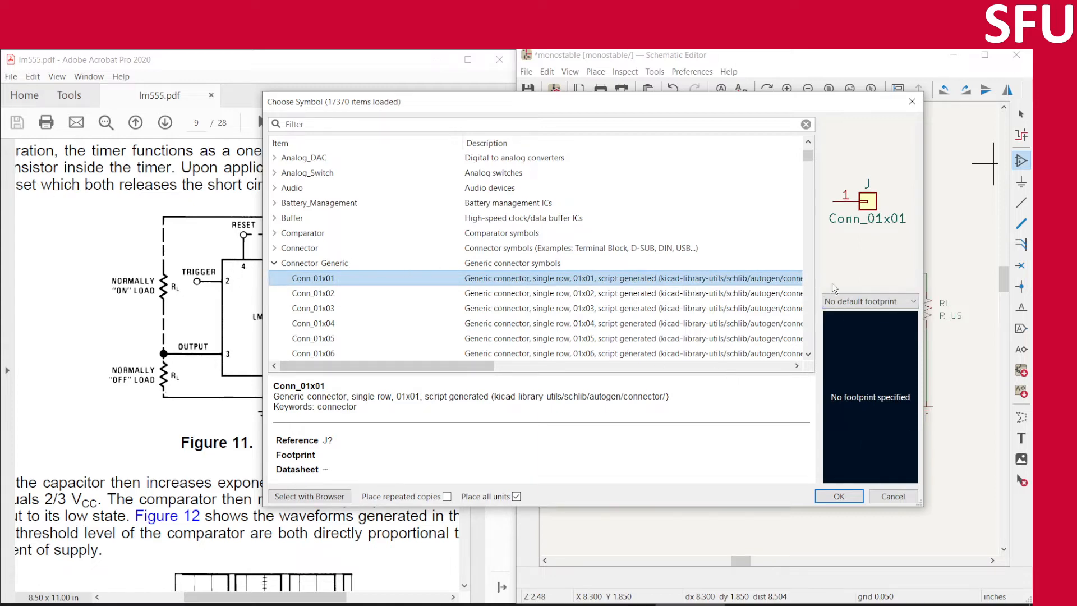
left_click(885, 302)
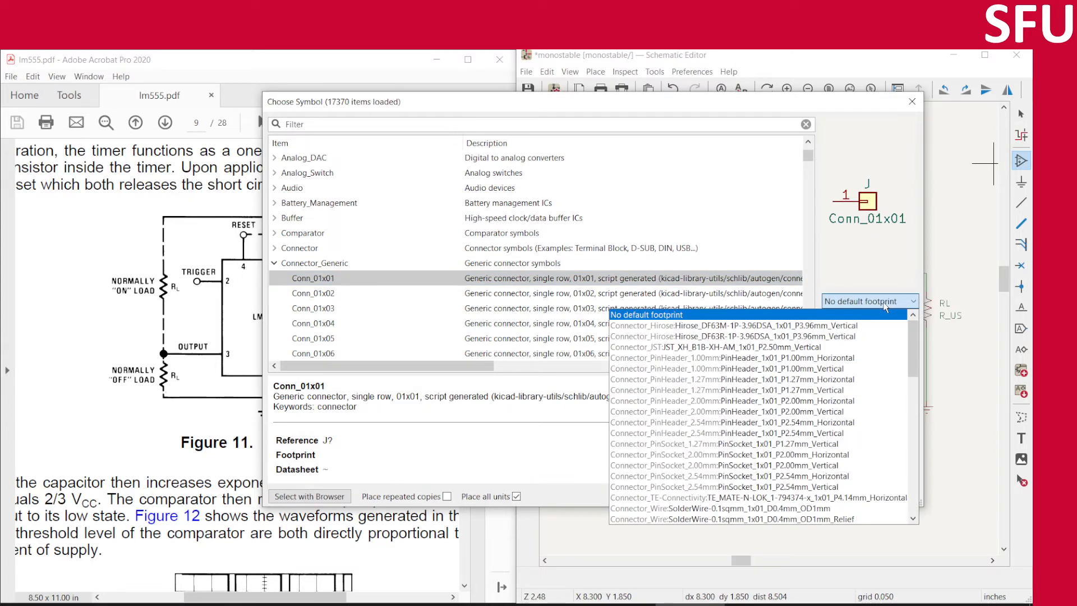
scroll(852, 422, "down", 10)
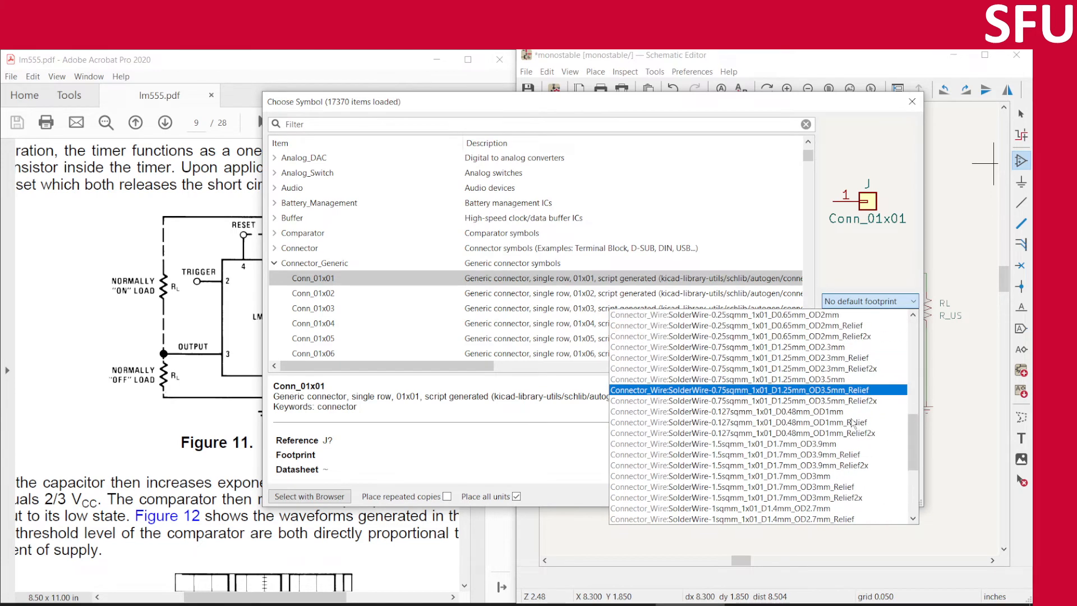
scroll(852, 421, "down", 5)
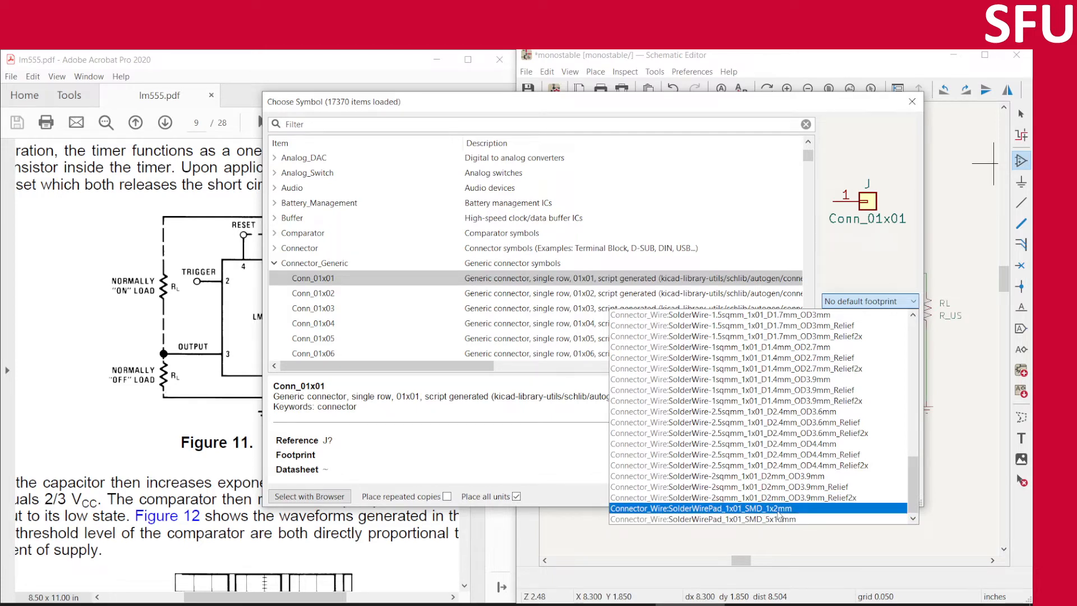
scroll(779, 515, "up", 15)
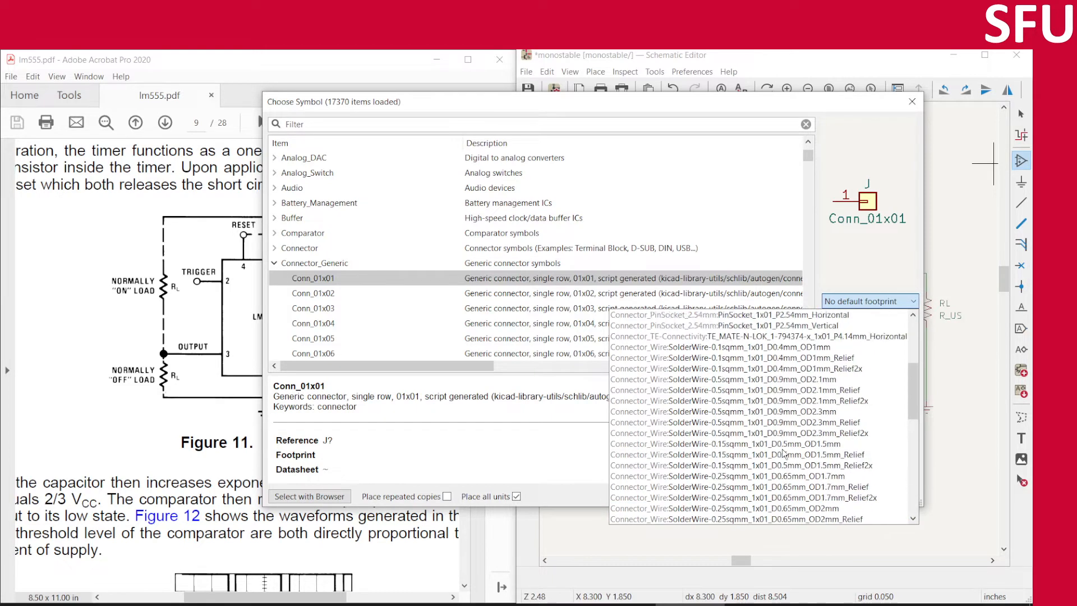
scroll(784, 453, "down", 1)
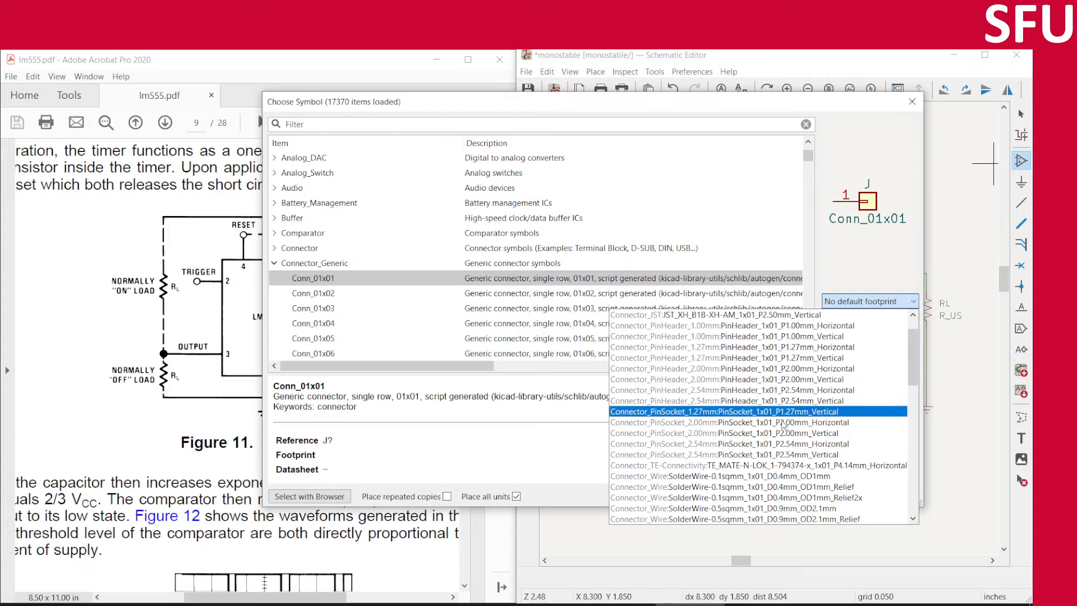
scroll(784, 437, "down", 1)
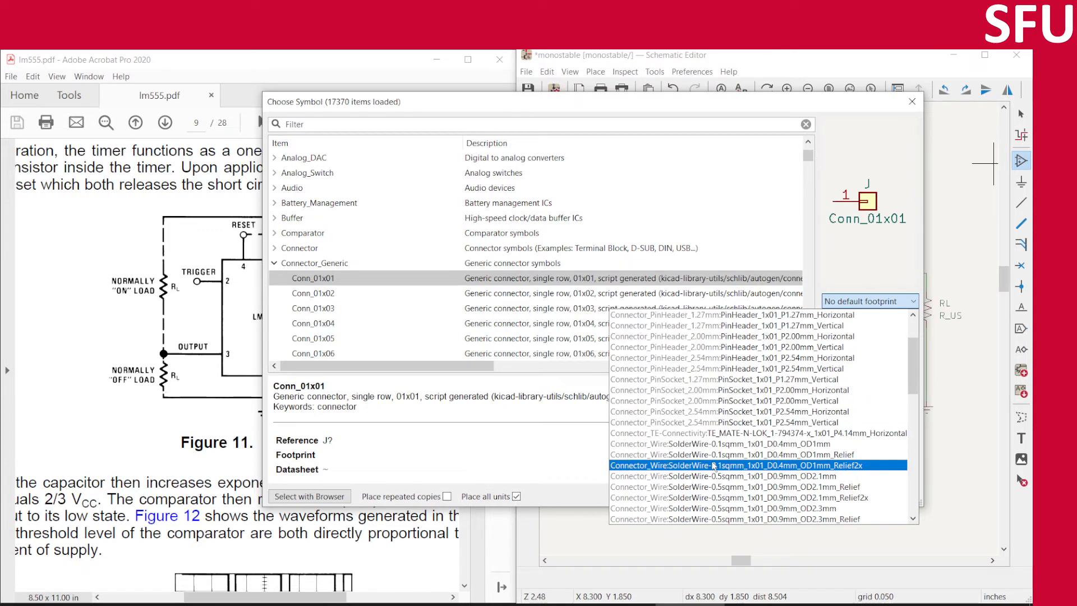
left_click(783, 444)
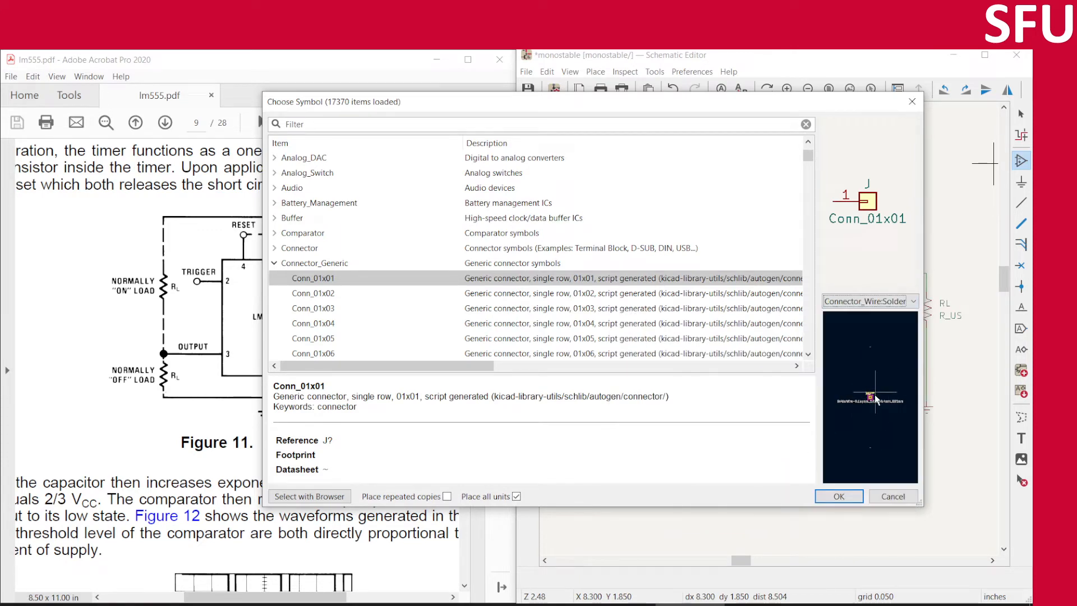
scroll(881, 410, "up", 3)
scroll(871, 397, "down", 1)
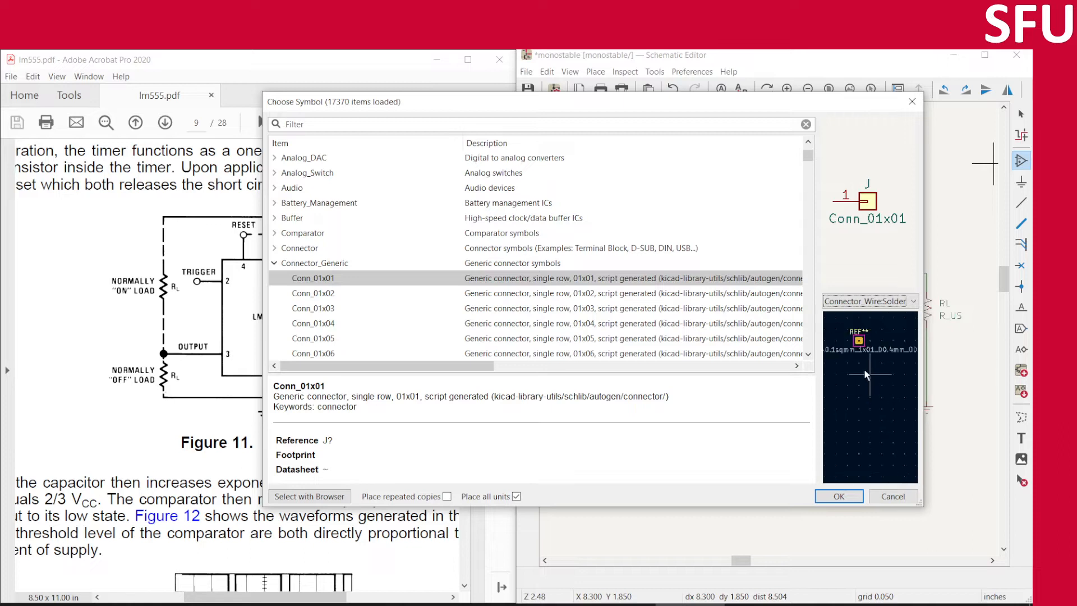
scroll(862, 339, "up", 1)
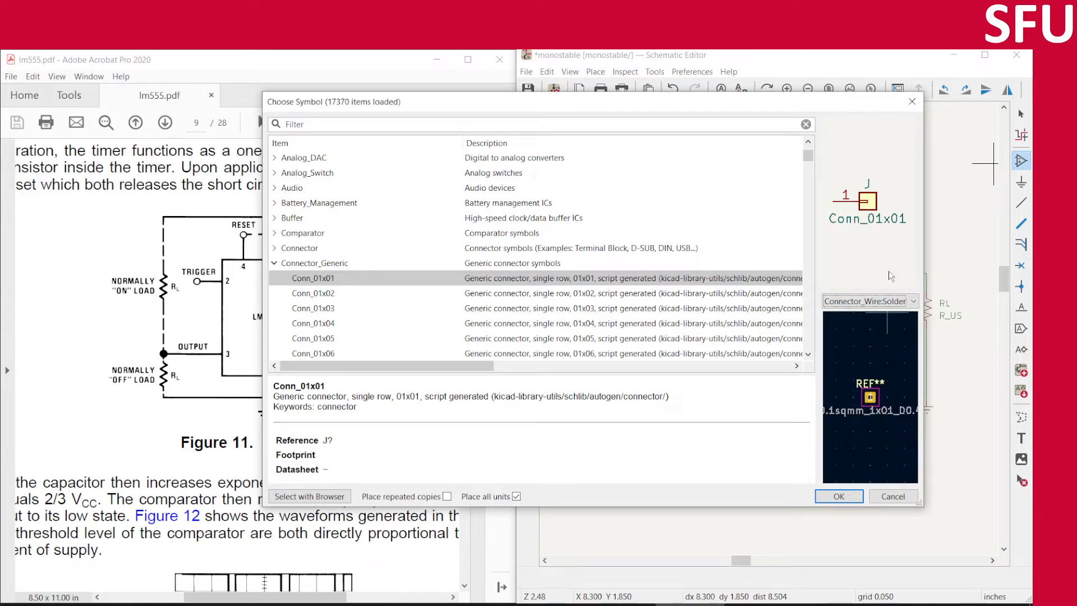
- Place the one-pin connector on the free VCC symbol above RA and a duplicate of it on the ground symbol directly below
left_click(840, 496)
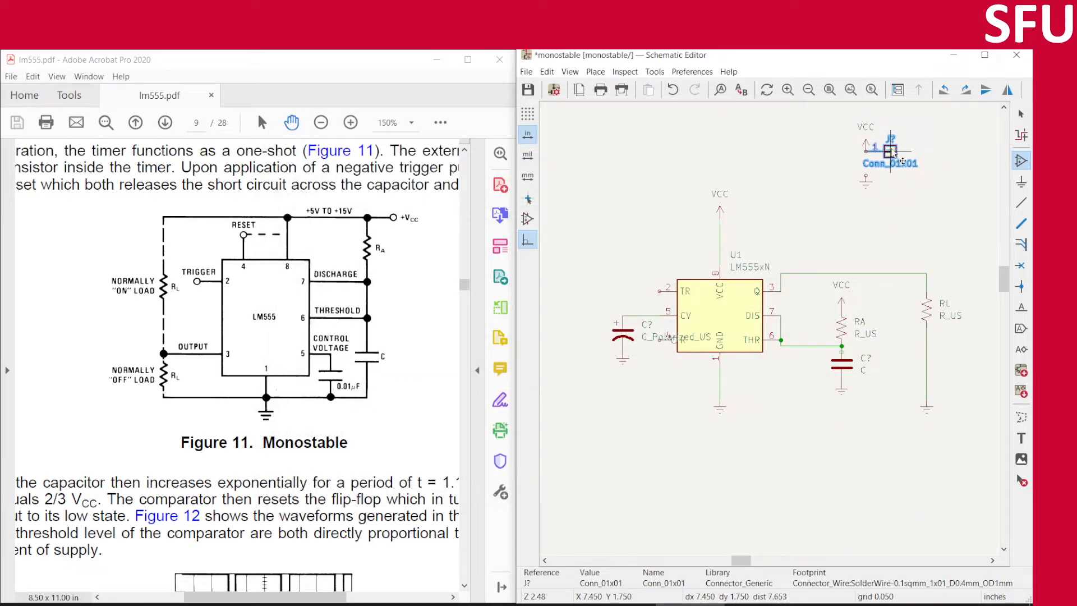
left_click(890, 152)
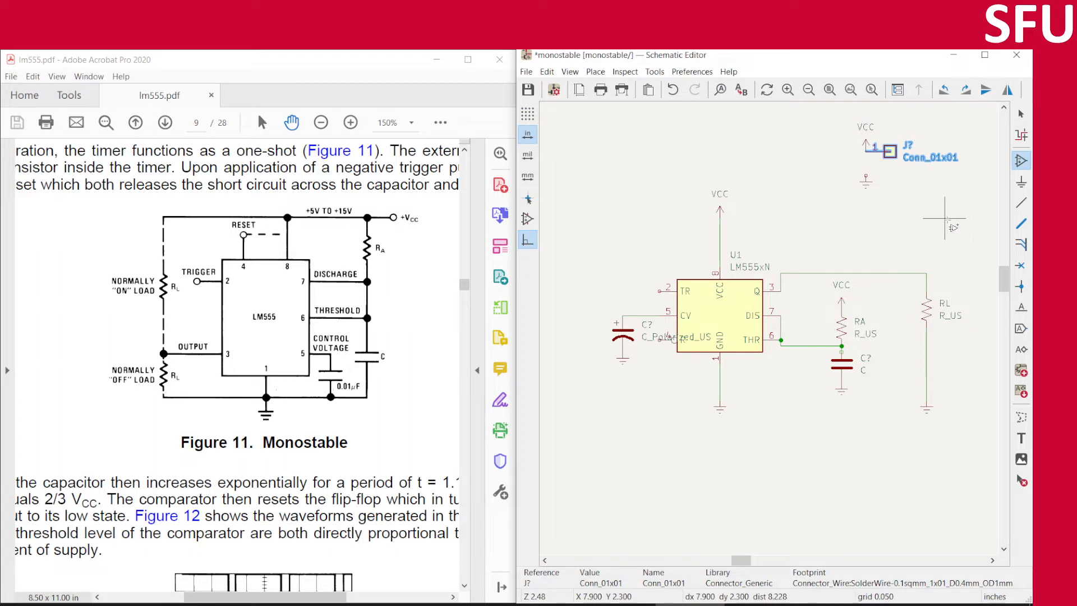
key("Escape")
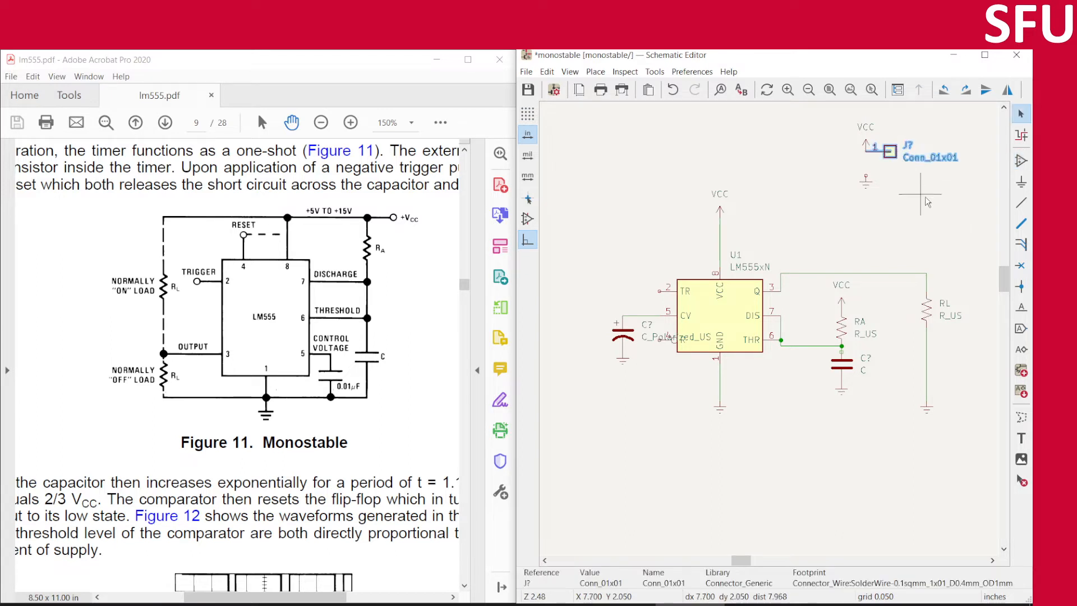
key("ctrl+d")
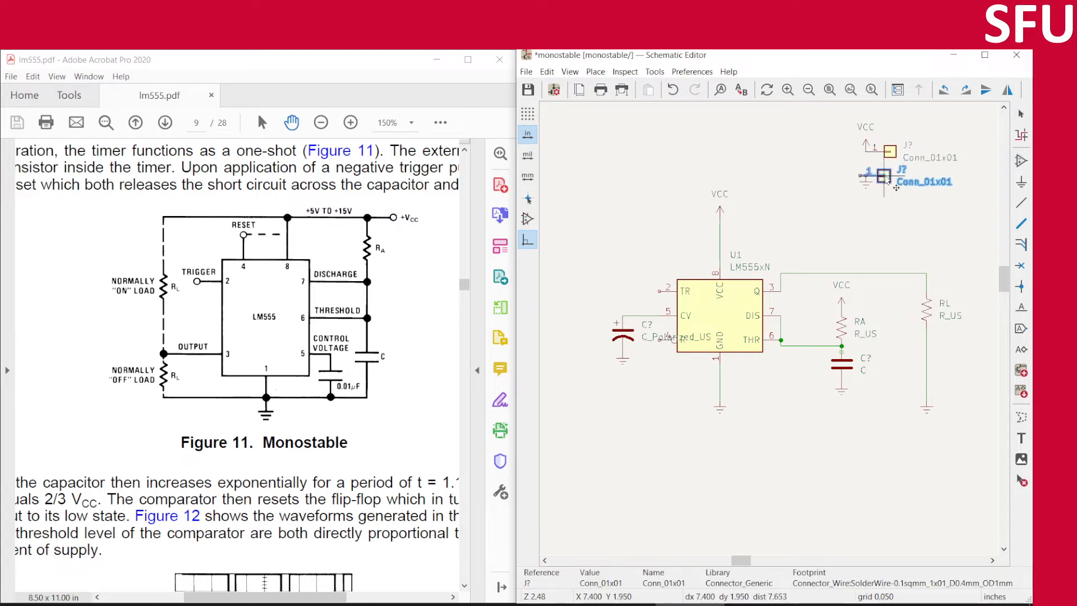
left_click(903, 188)
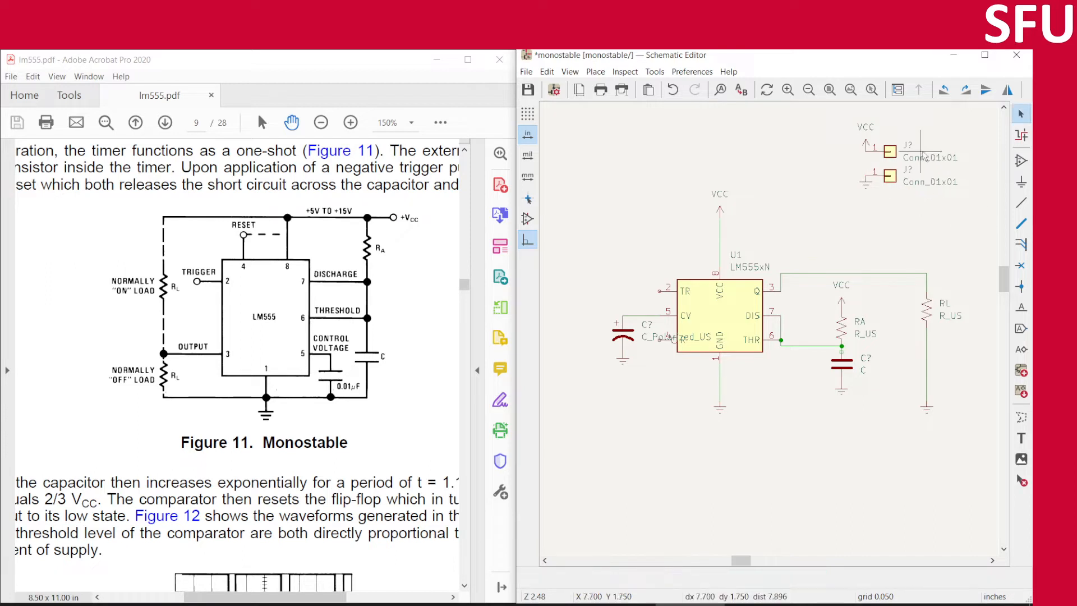
- Set the reference of the connector on the VCC symbol to Jvcc
left_click(908, 146)
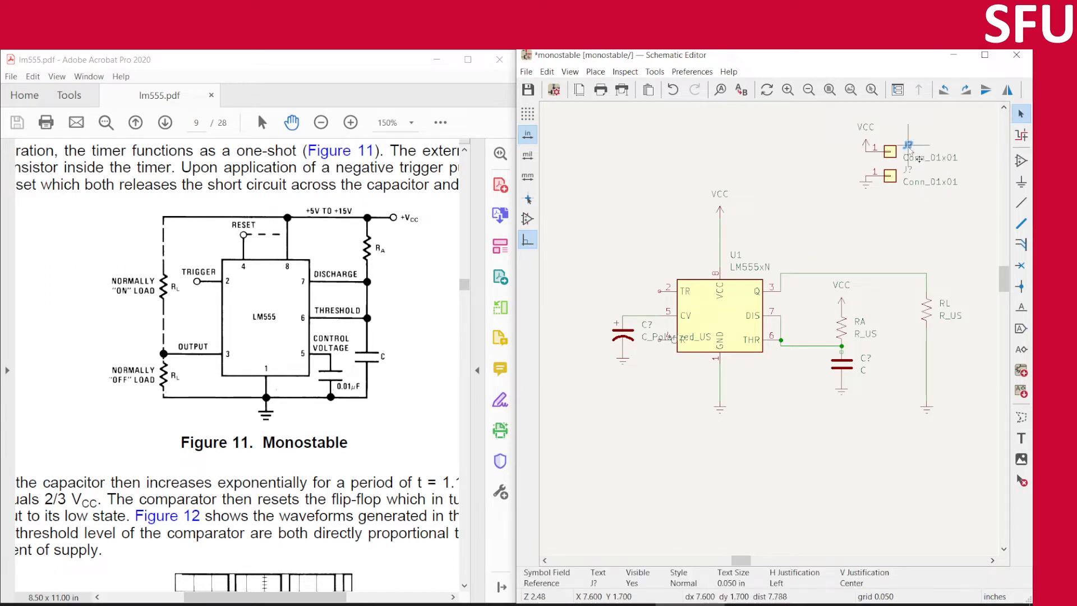
double_click(909, 150)
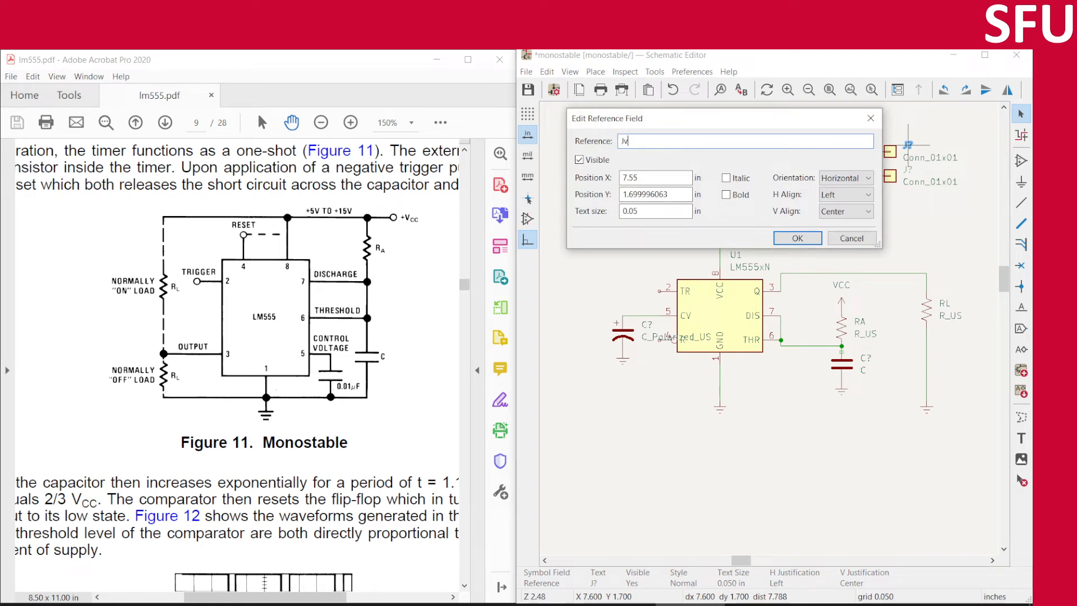
left_click(799, 240)
- Set the reference of the connector on the ground symbol to Jgnd and save the schematic
left_click(908, 169)
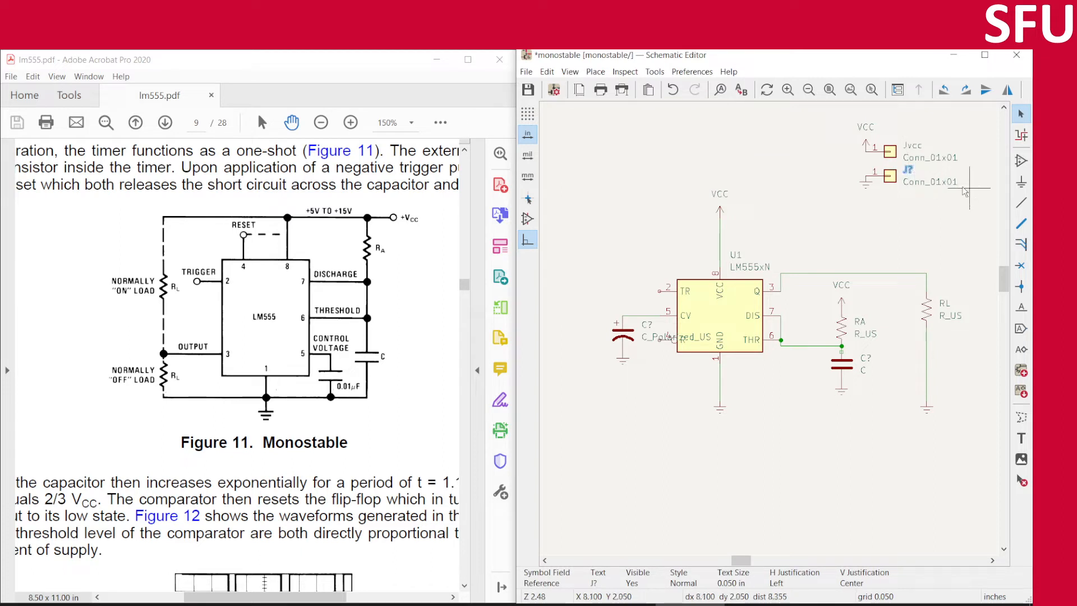
double_click(908, 170)
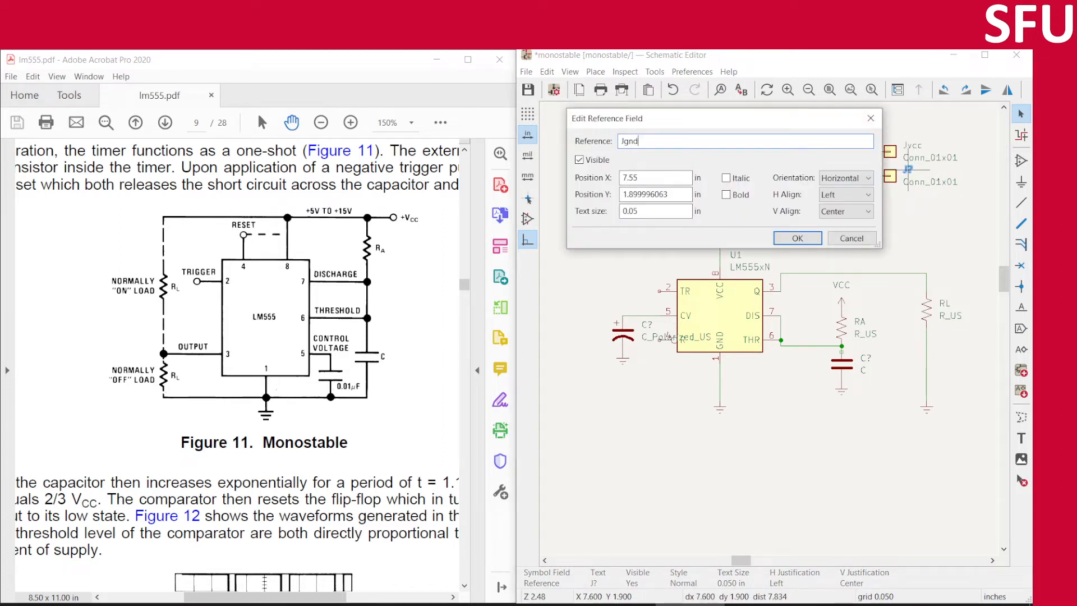
type("Jgnd")
left_click(797, 238)
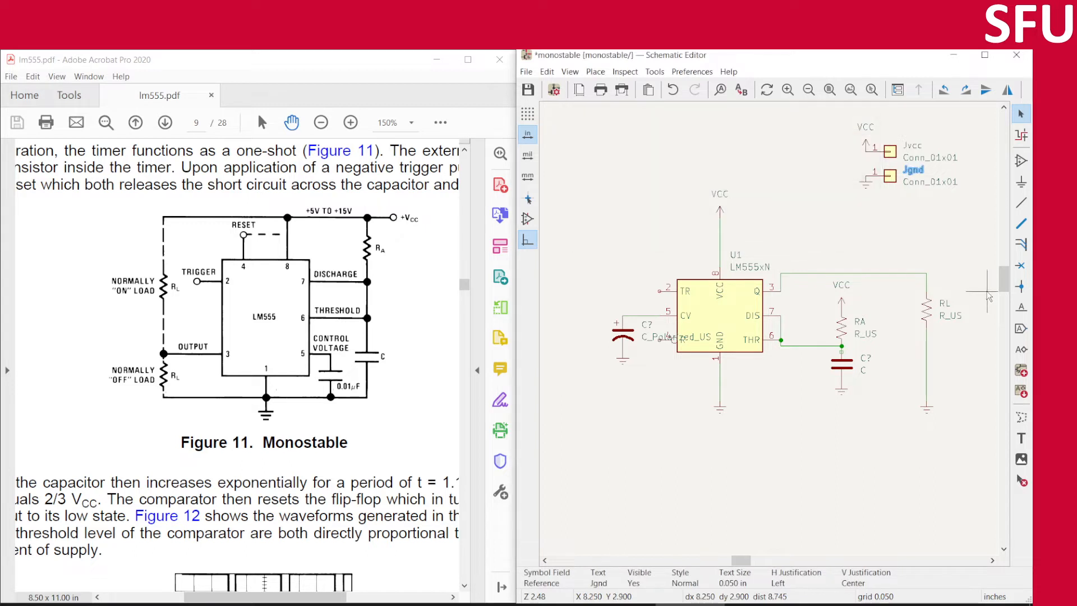
key("ctrl+s")
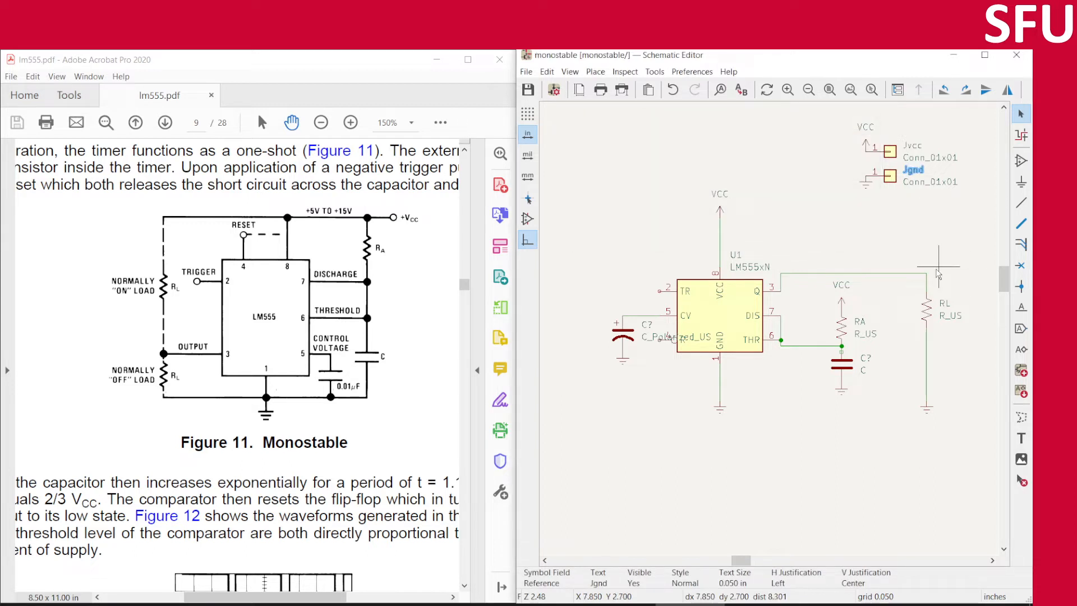
- Set the reference of the capacitor below RA to C1 and of the polarized capacitor on the CV pin to C2
left_click(865, 357)
double_click(866, 358)
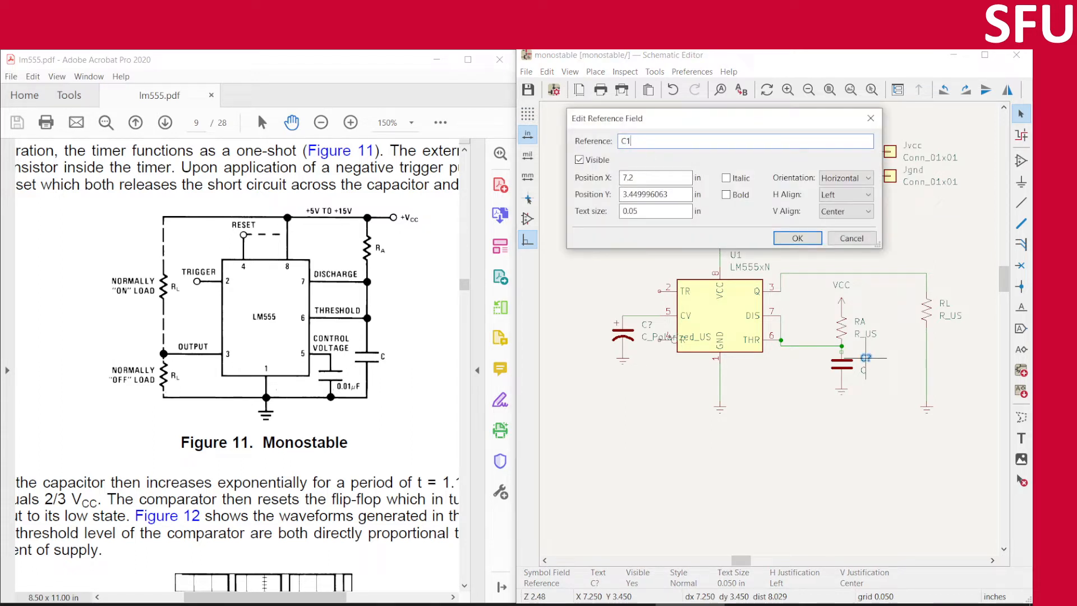
type("C1")
left_click(796, 238)
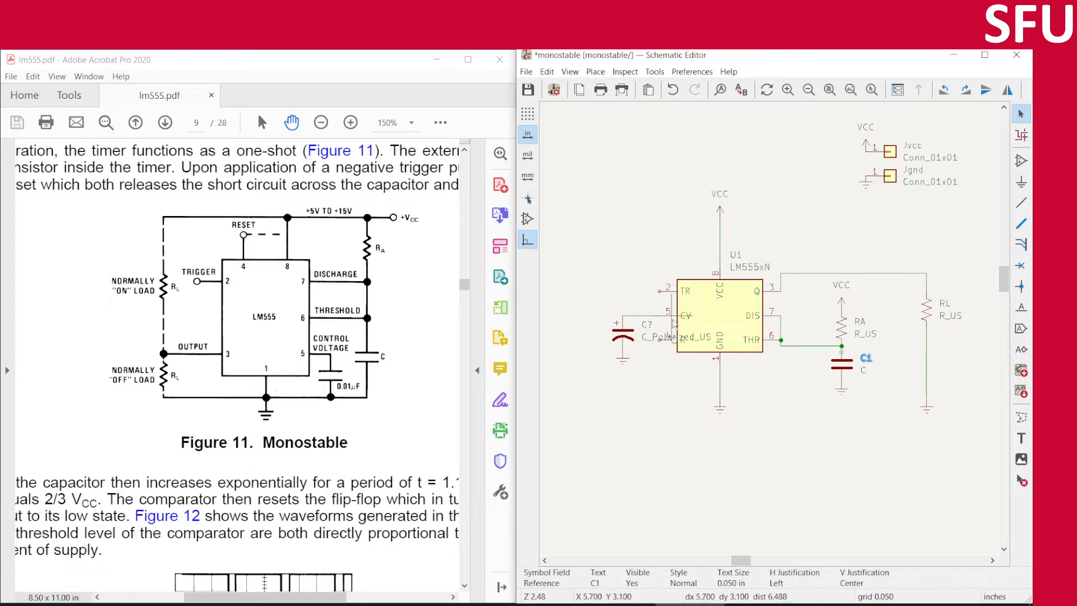
left_click(650, 329)
double_click(647, 325)
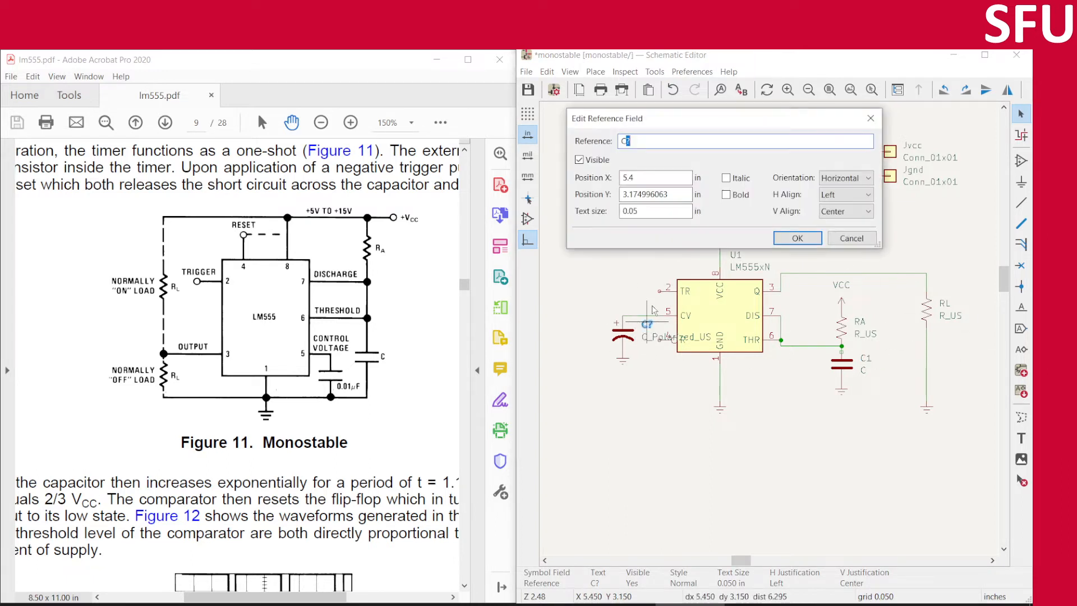
type("2")
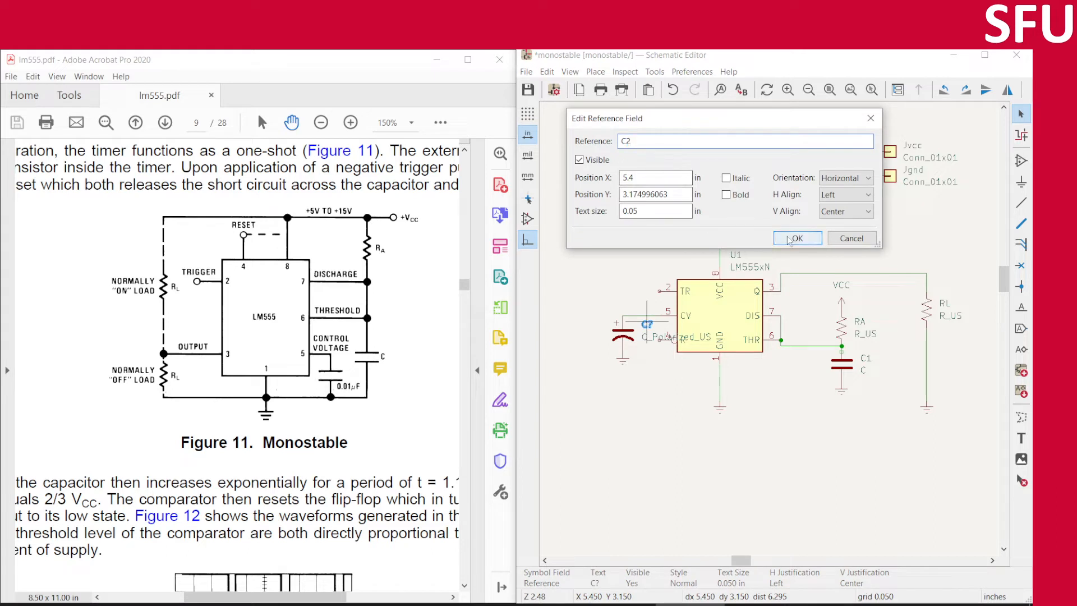
left_click(788, 240)
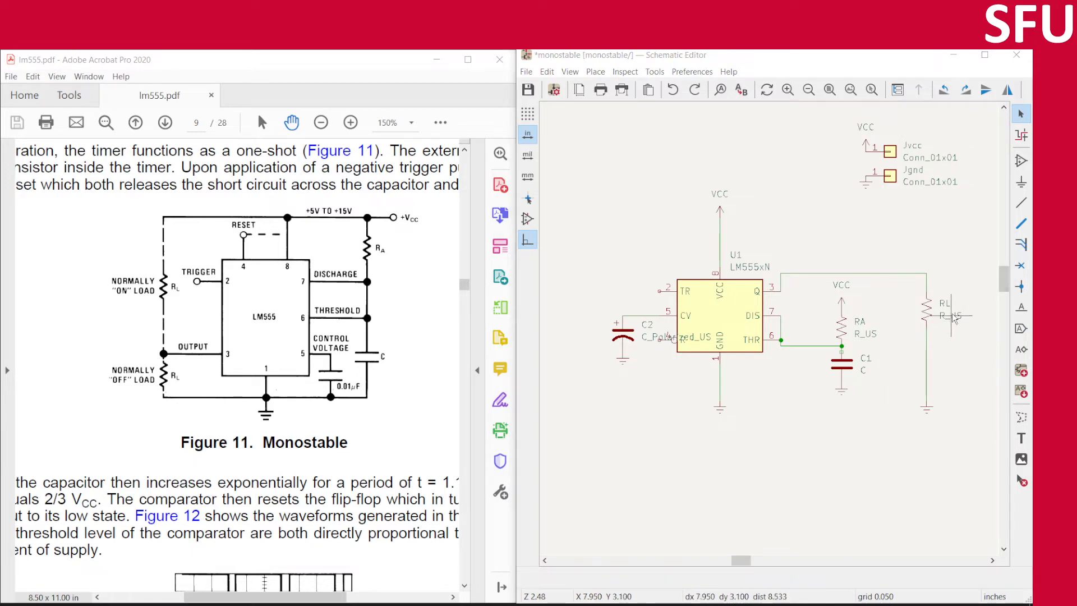
- Hide the value texts R_US of resistor RA and C_Polarized_US of capacitor C2, and save the schematic
left_click(871, 334)
double_click(871, 333)
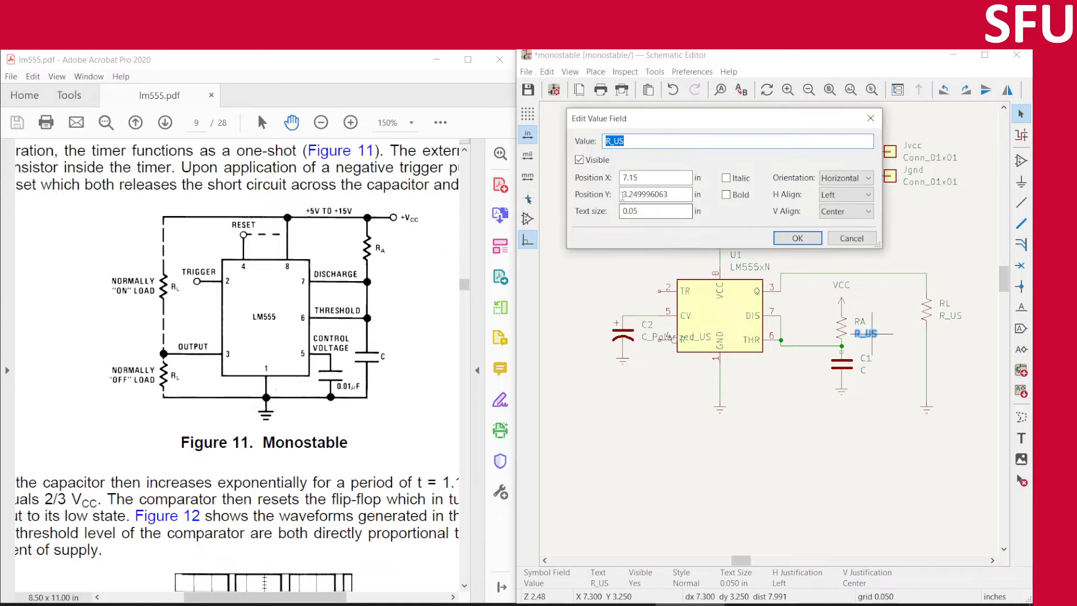
left_click(797, 238)
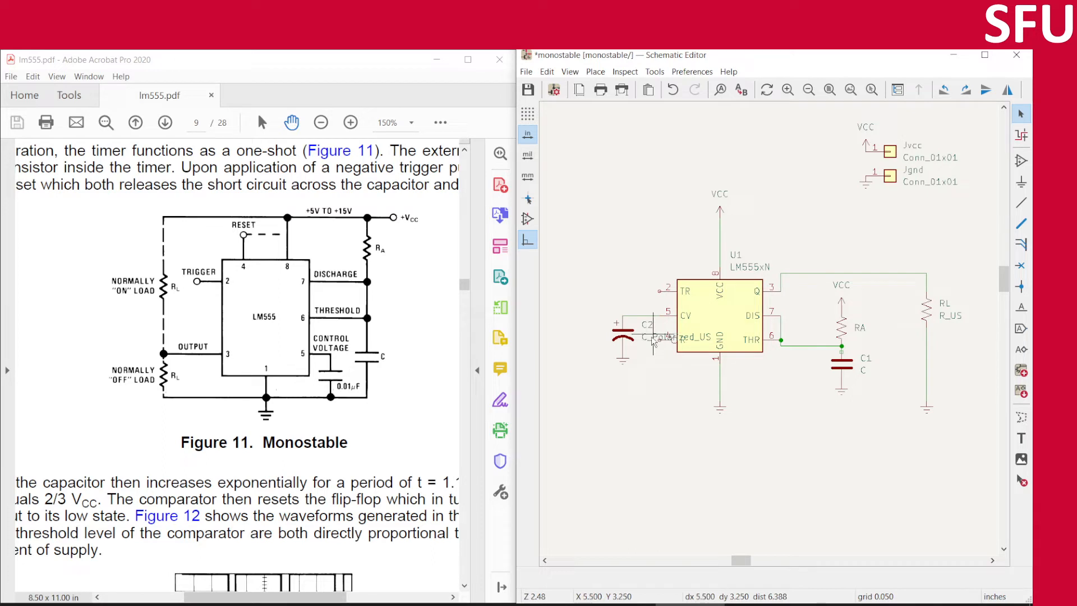
double_click(667, 337)
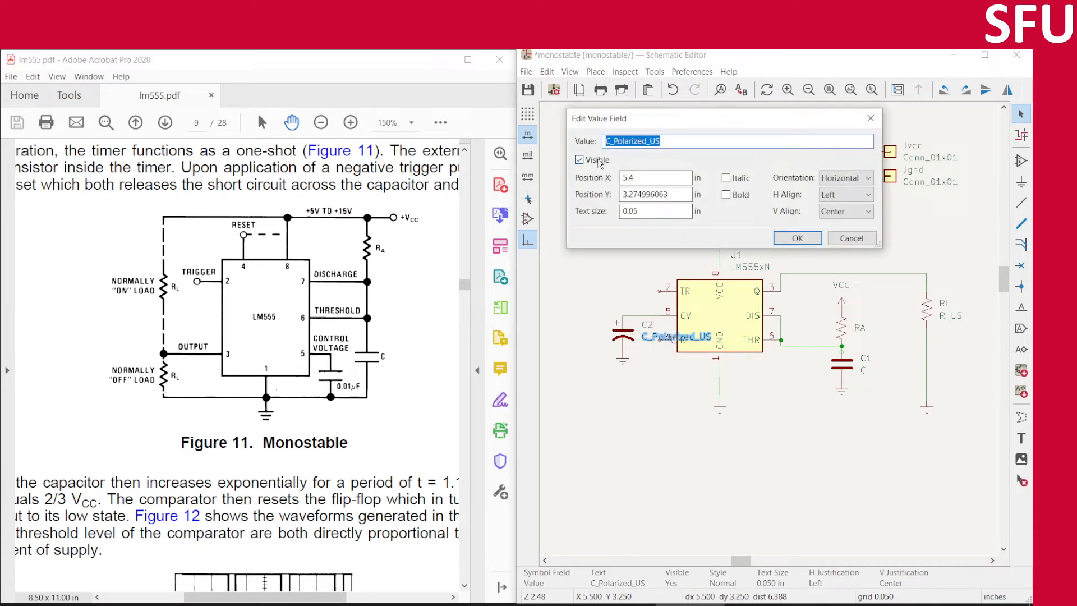
left_click(598, 161)
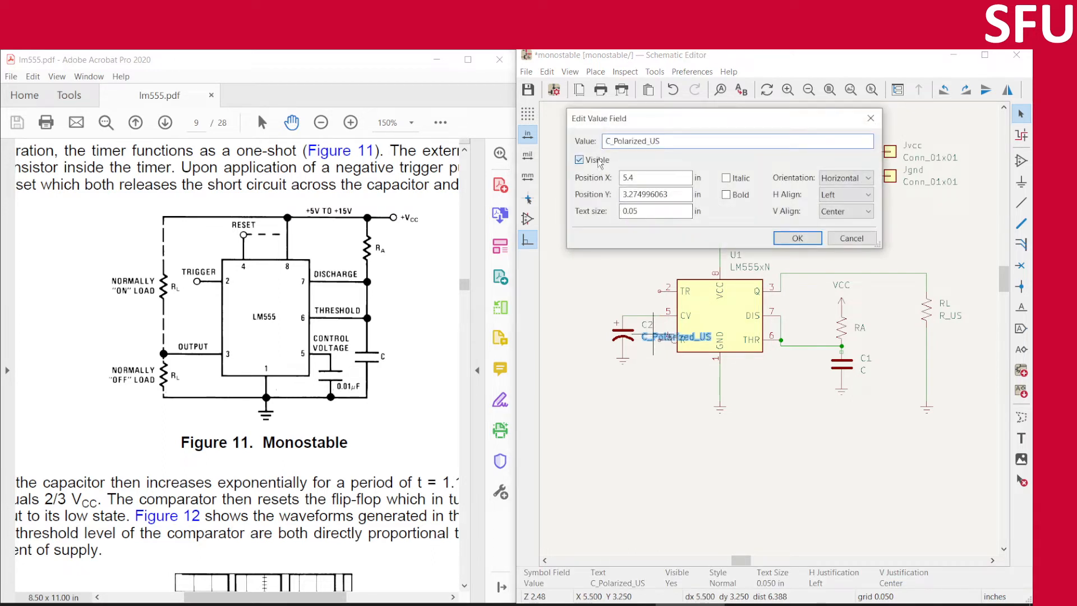
left_click(808, 243)
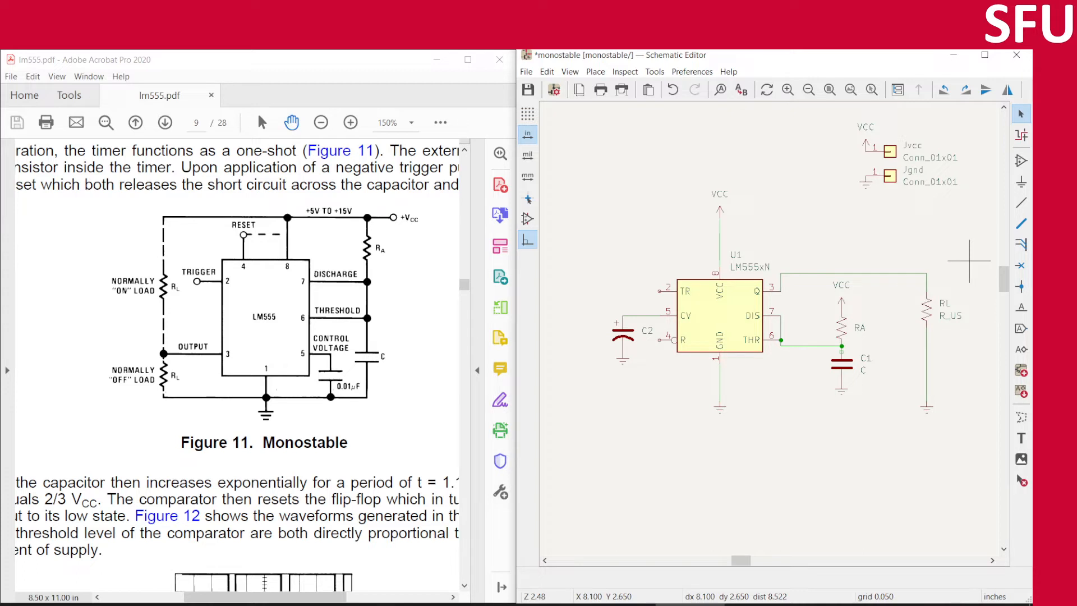
key("ctrl+s")
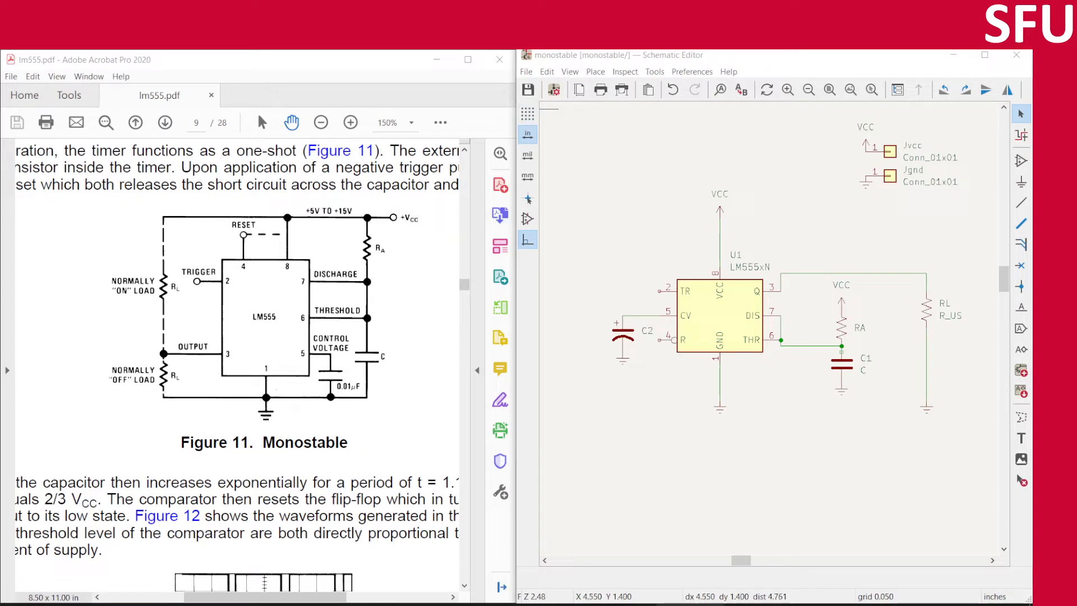
- Switch to the KiCad project window and open monostable.kicad_pcb in the PCB Editor
mouse_move(656, 605)
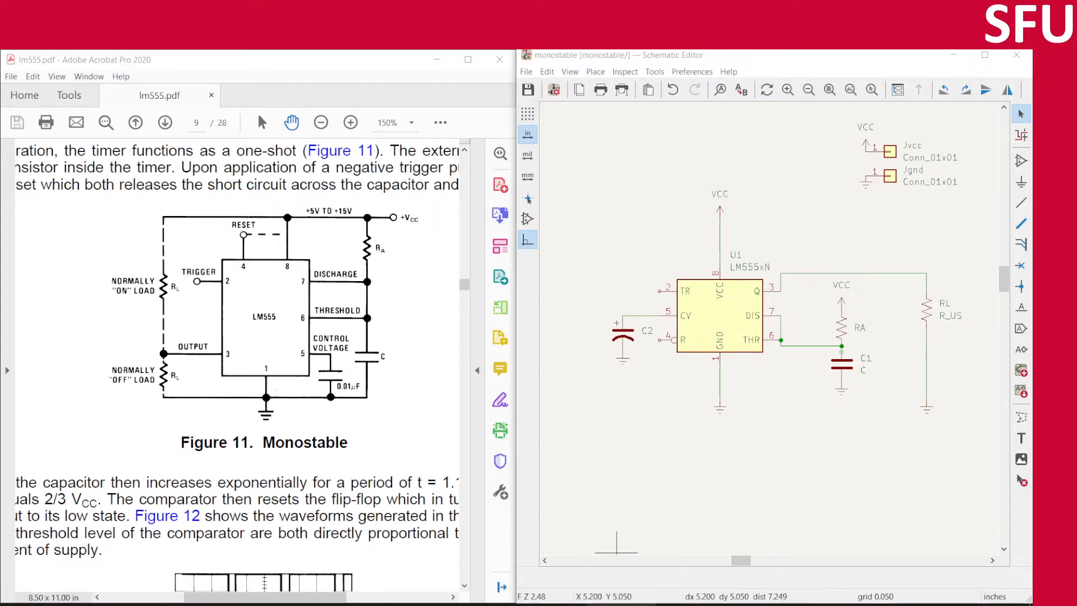
left_click(708, 518)
left_click(608, 144)
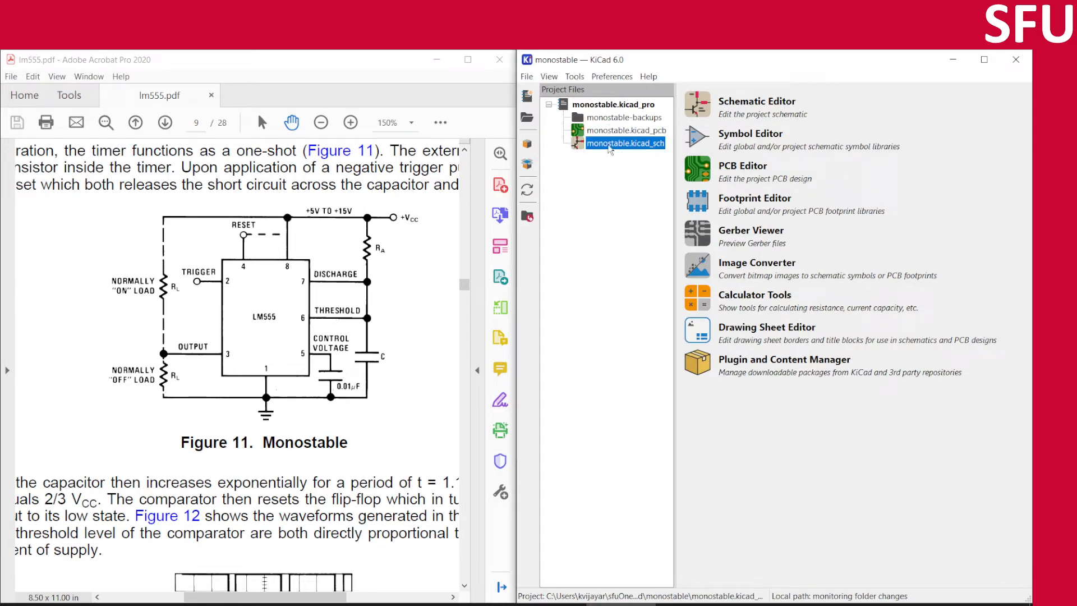
left_click(599, 132)
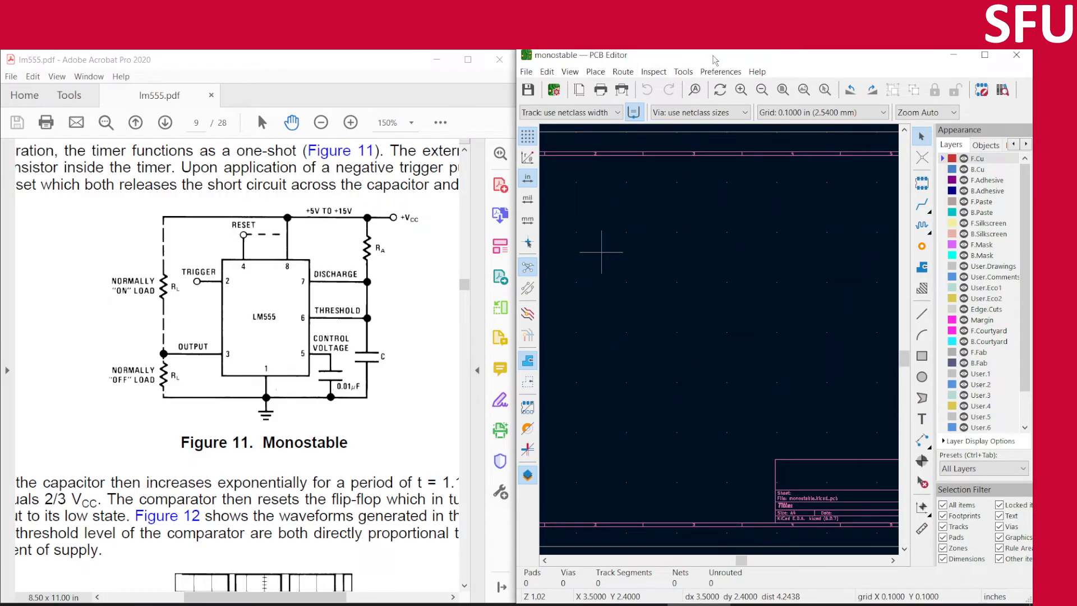
- Show the Schematic Editor beside the PCB Editor and bring the whole empty board sheet into view
left_click(639, 604)
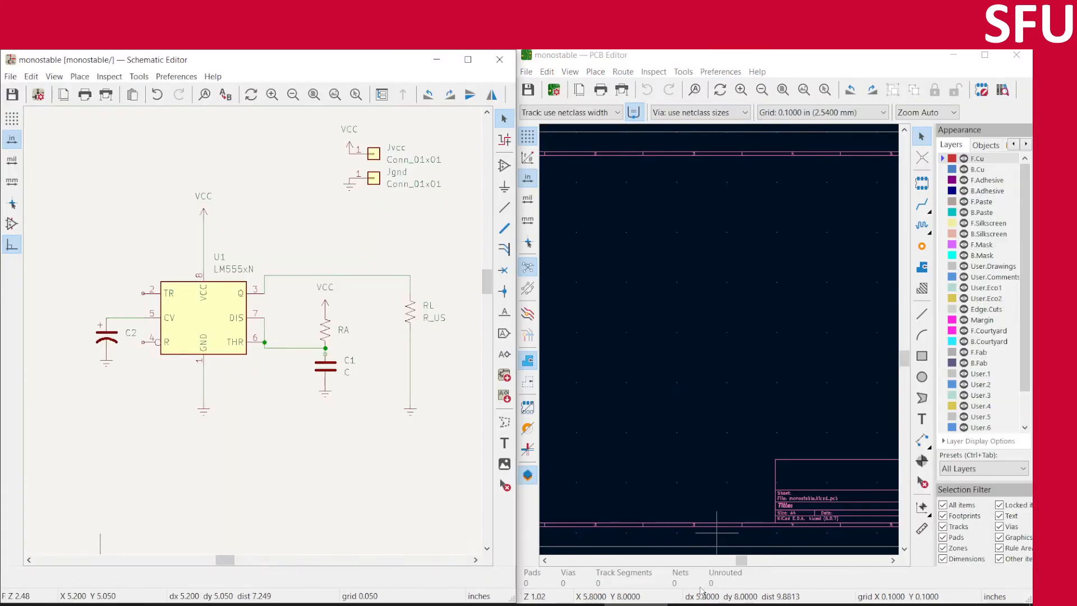
scroll(776, 237, "up", 1, "ctrl")
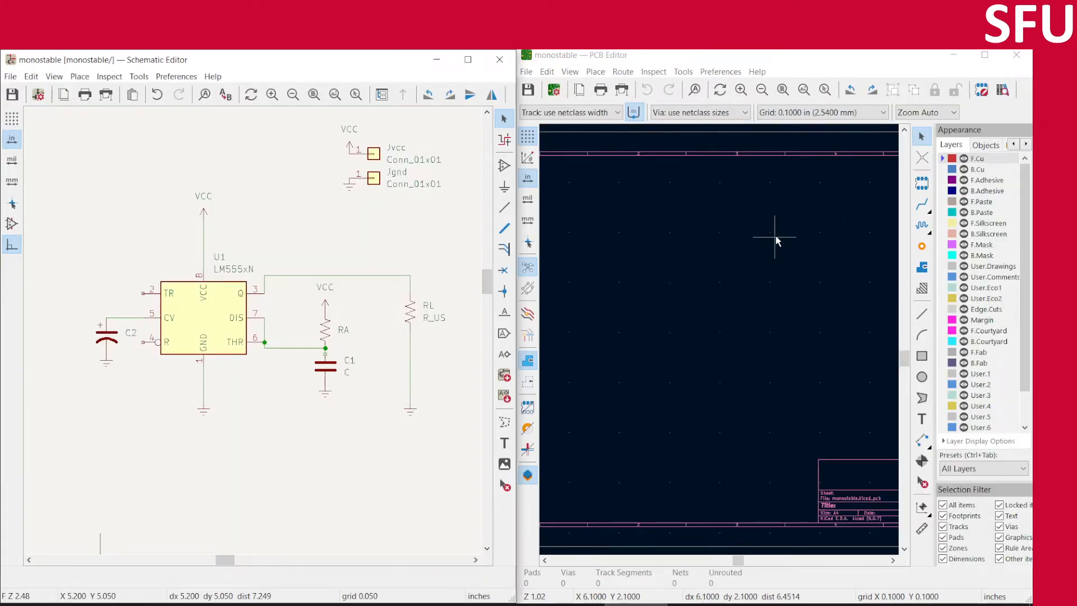
scroll(776, 237, "down", 5, "ctrl")
scroll(776, 237, "up", 3, "ctrl")
scroll(719, 340, "down", 5)
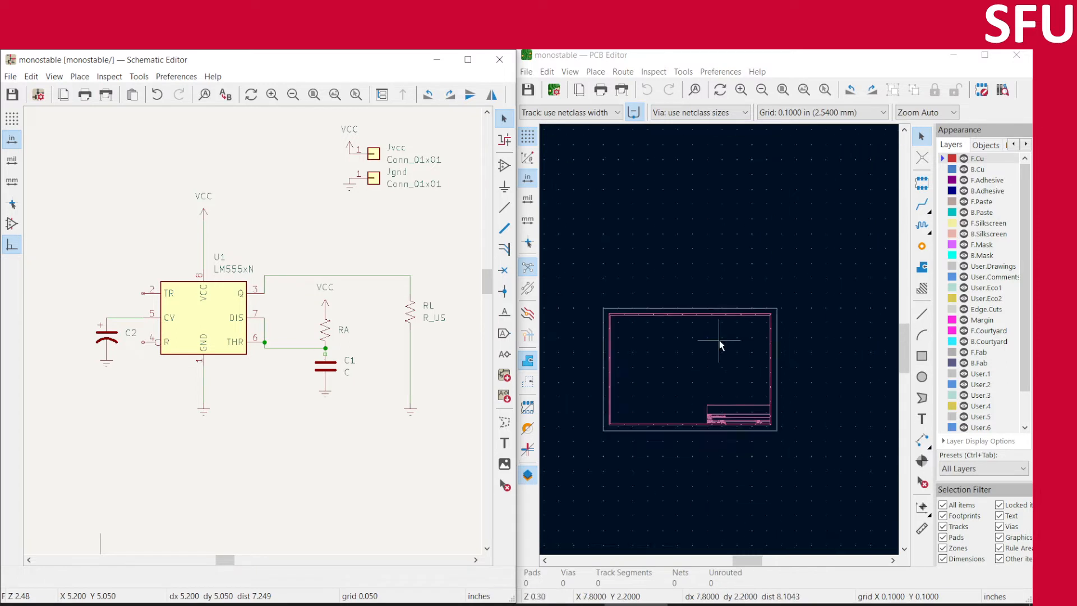
scroll(719, 338, "up", 2)
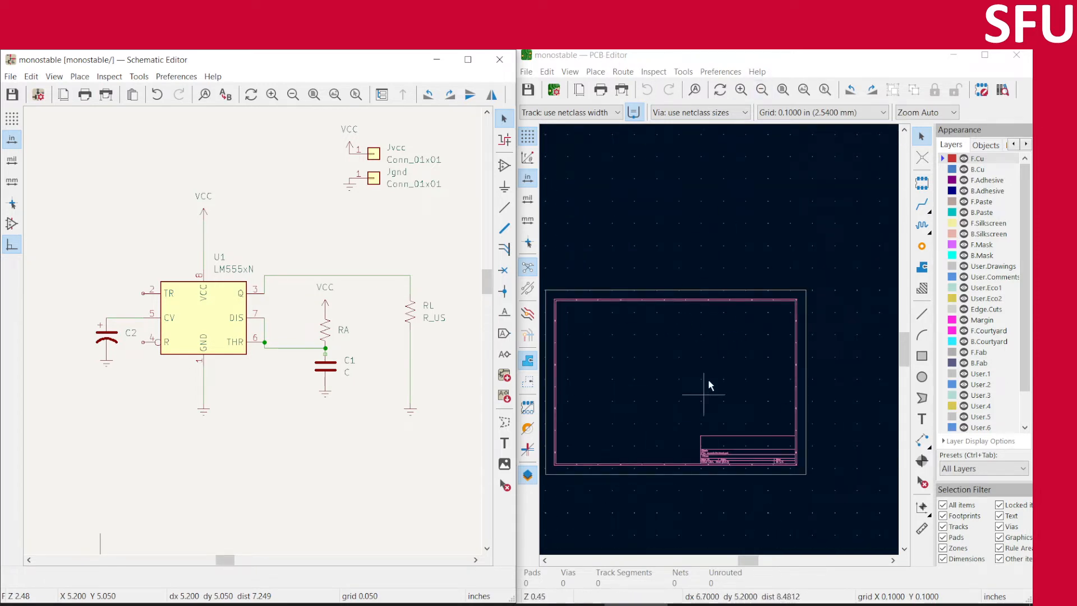
- Start updating the PCB from the schematic and annotate the entire schematic, keeping existing annotations
left_click_drag(742, 557, 734, 561)
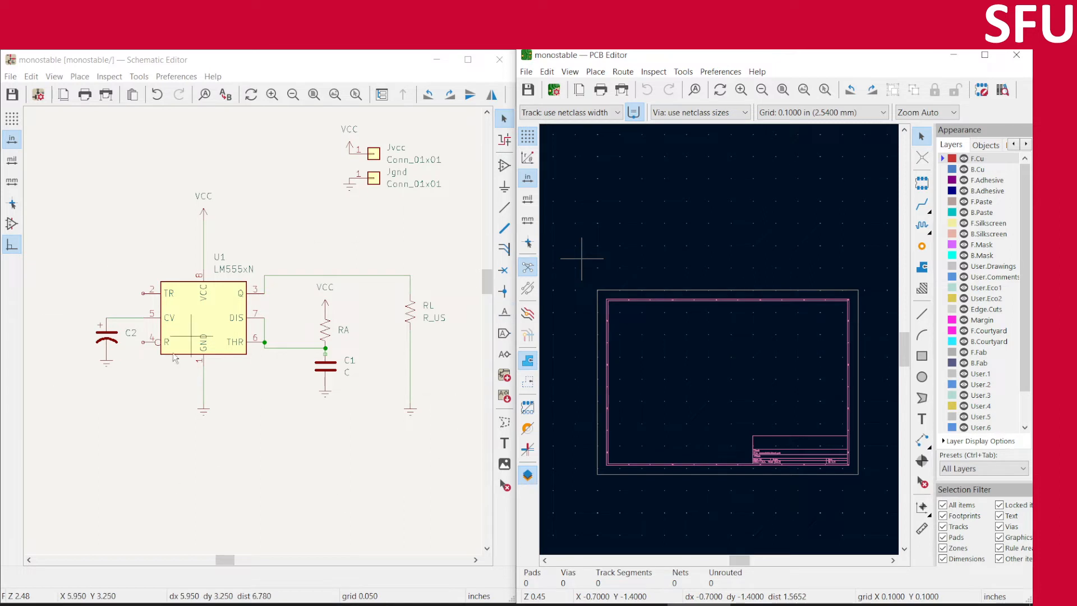
left_click(684, 72)
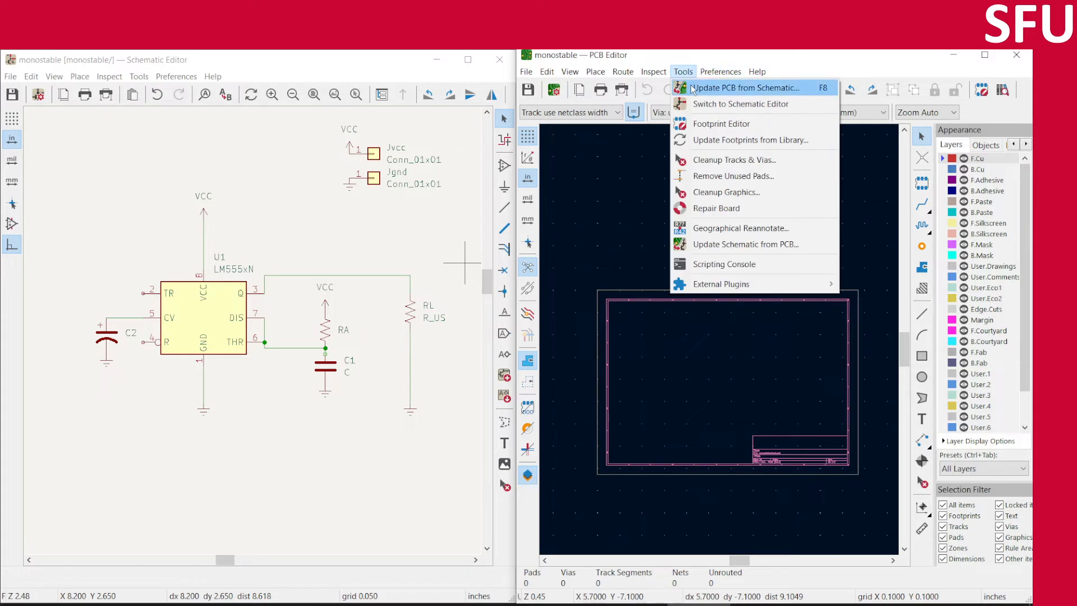
left_click(734, 88)
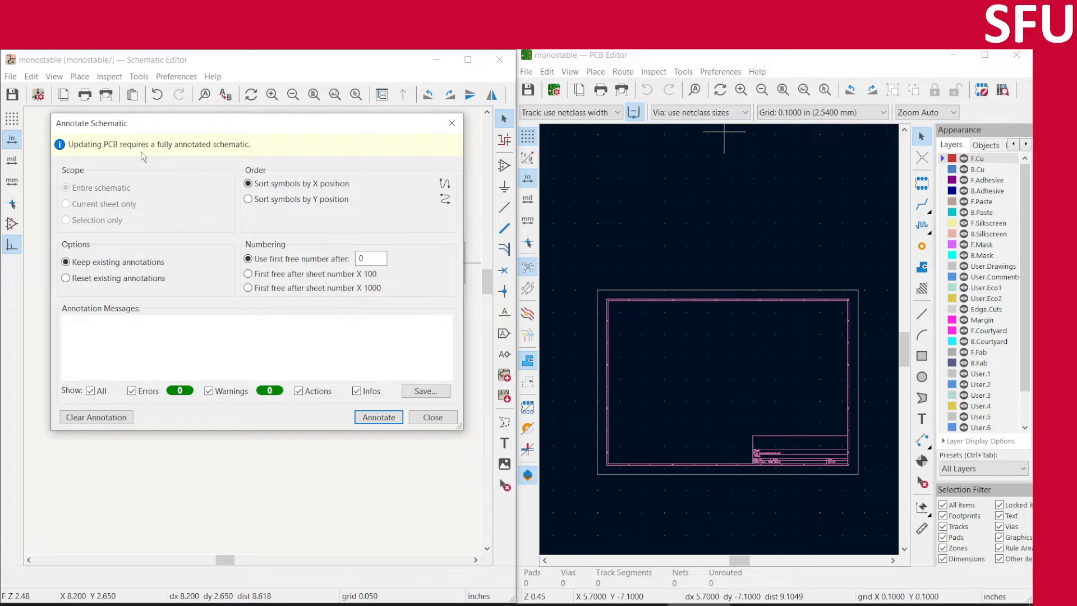
left_click(379, 418)
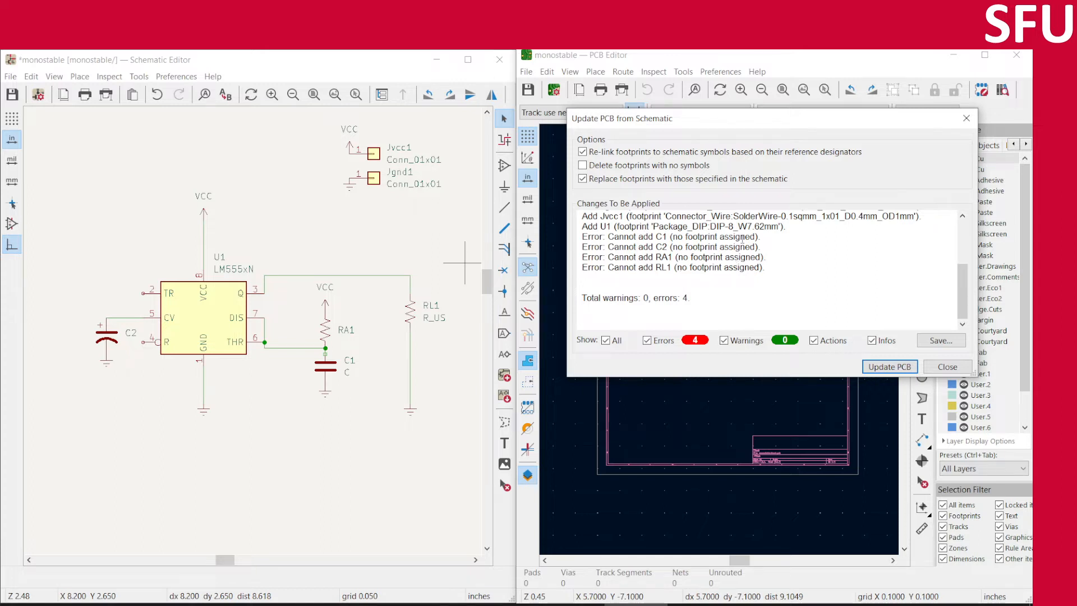
- Review the pending PCB changes, limit the message list to errors only, and close the update without applying it
scroll(742, 239, "up", 2)
scroll(758, 230, "down", 1)
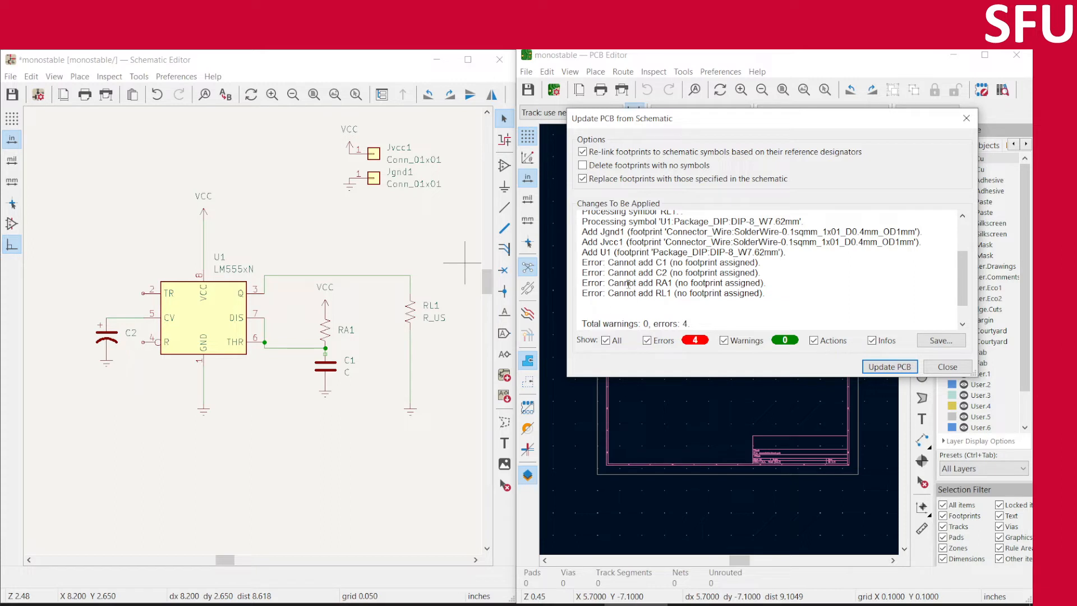
left_click(607, 340)
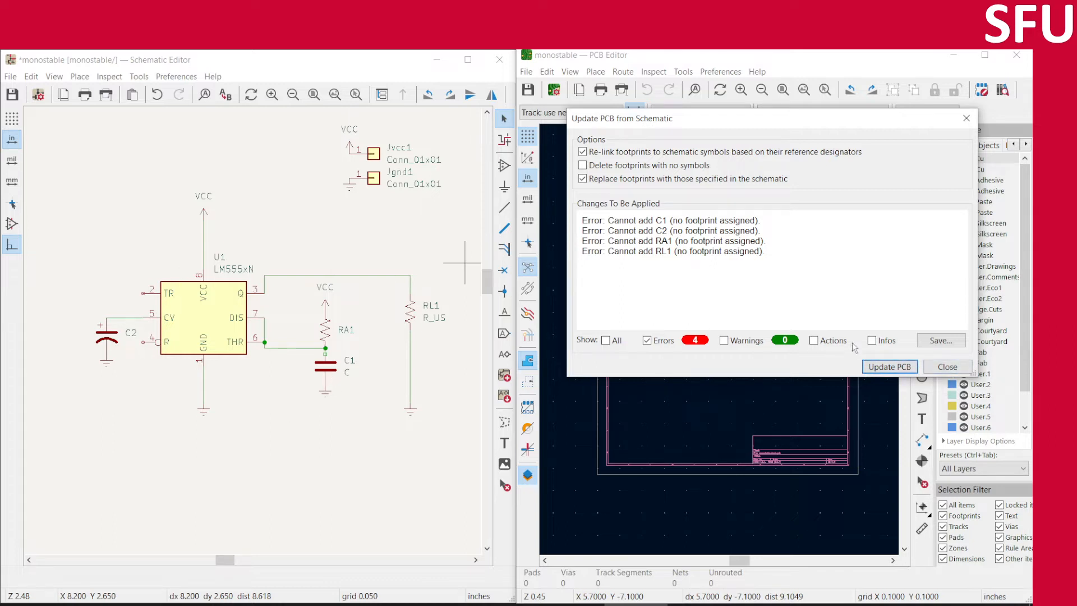
left_click(948, 366)
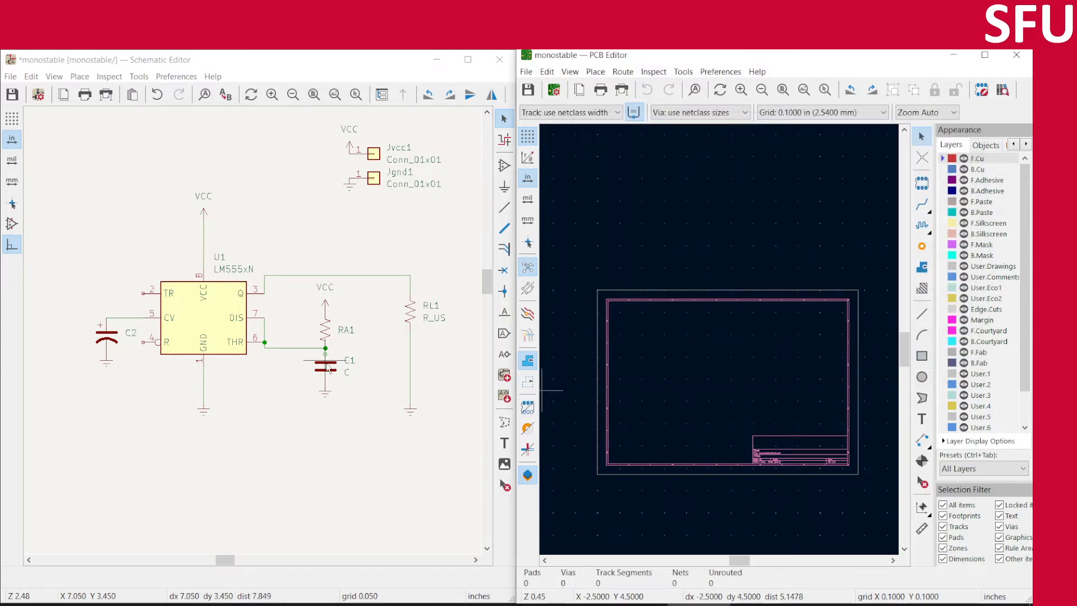
double_click(328, 368)
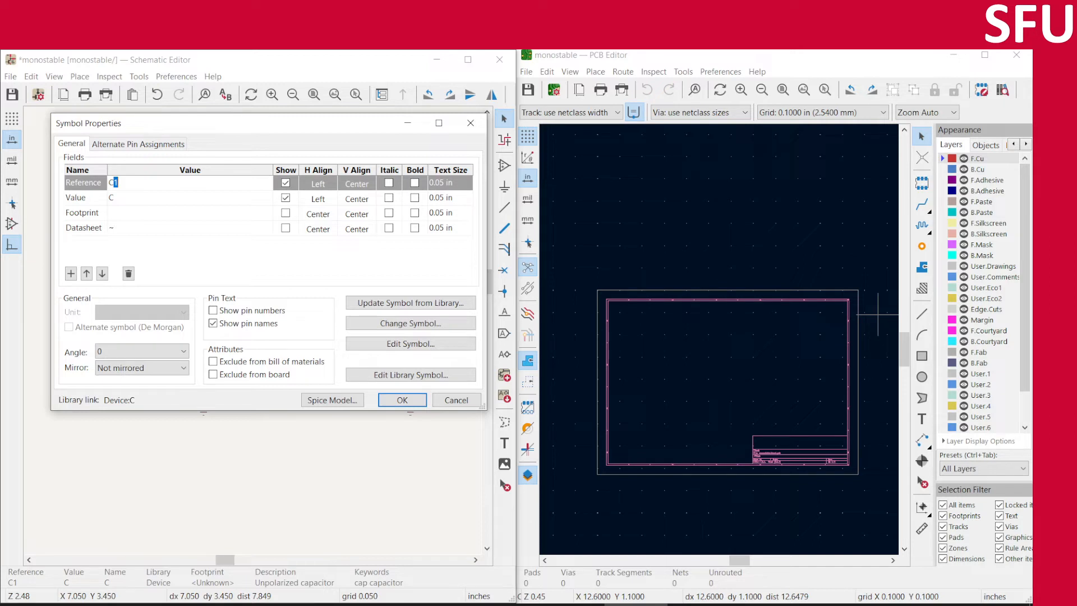
key("Return")
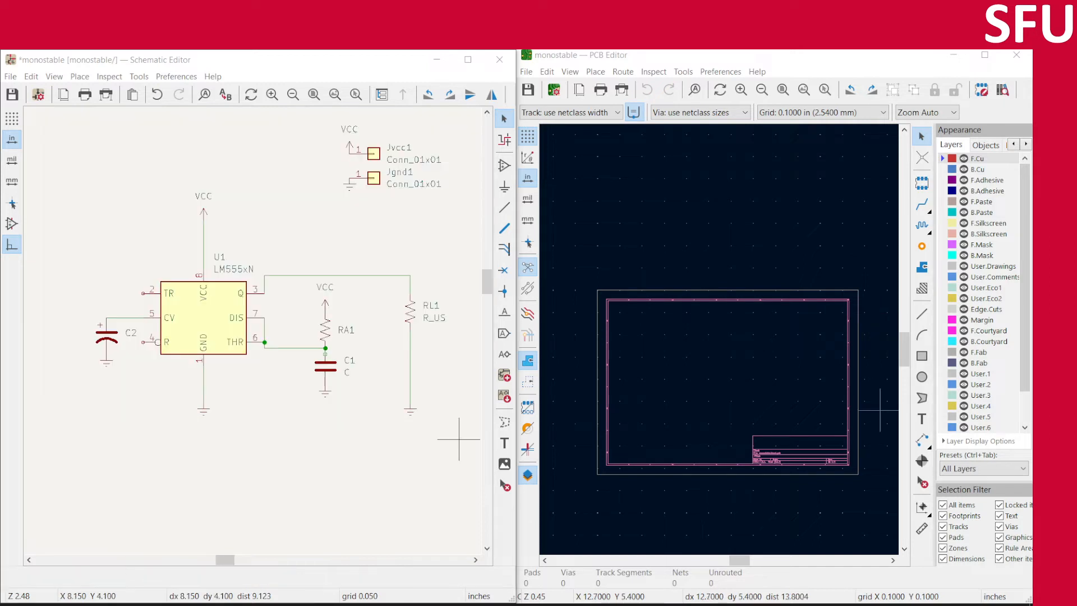
left_click(324, 370)
right_click(325, 371)
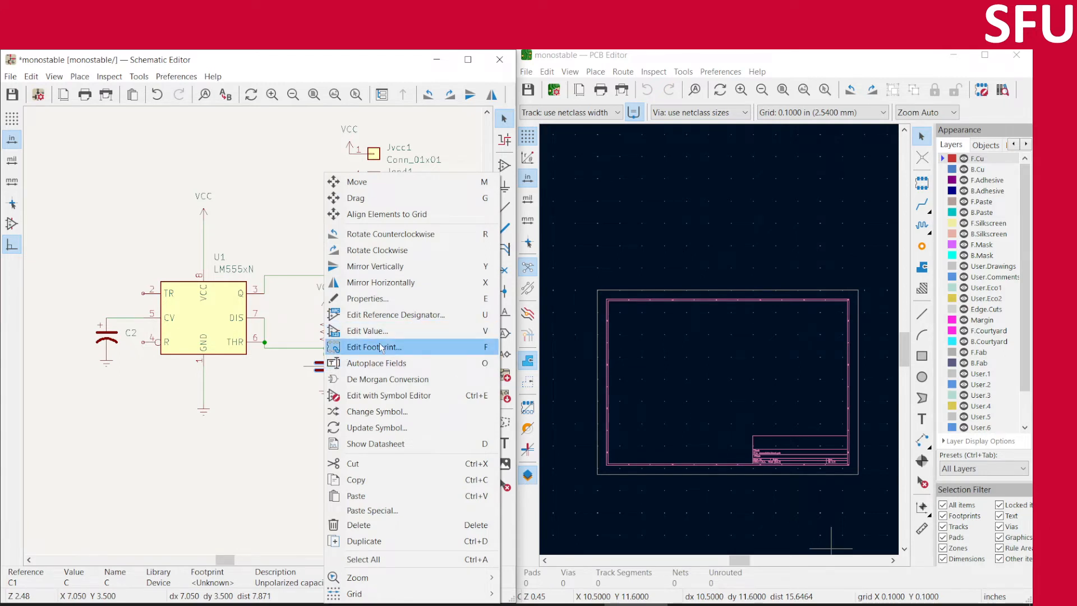
left_click(263, 446)
- Browse footprints for capacitor C1, filter the libraries by "cap" and select the Capacitor_THT library
left_click(326, 369)
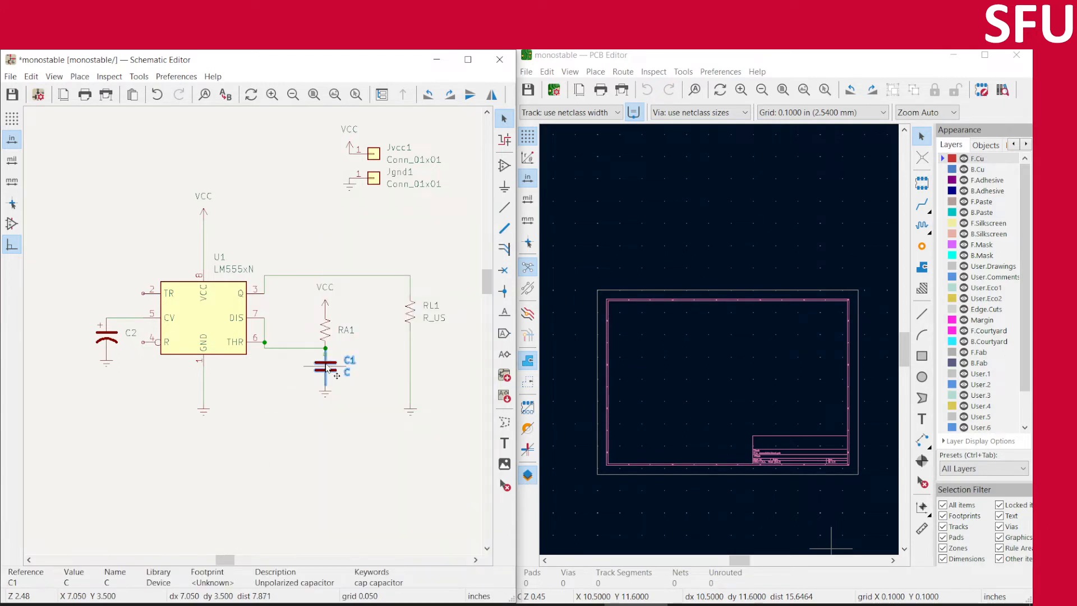
key("f")
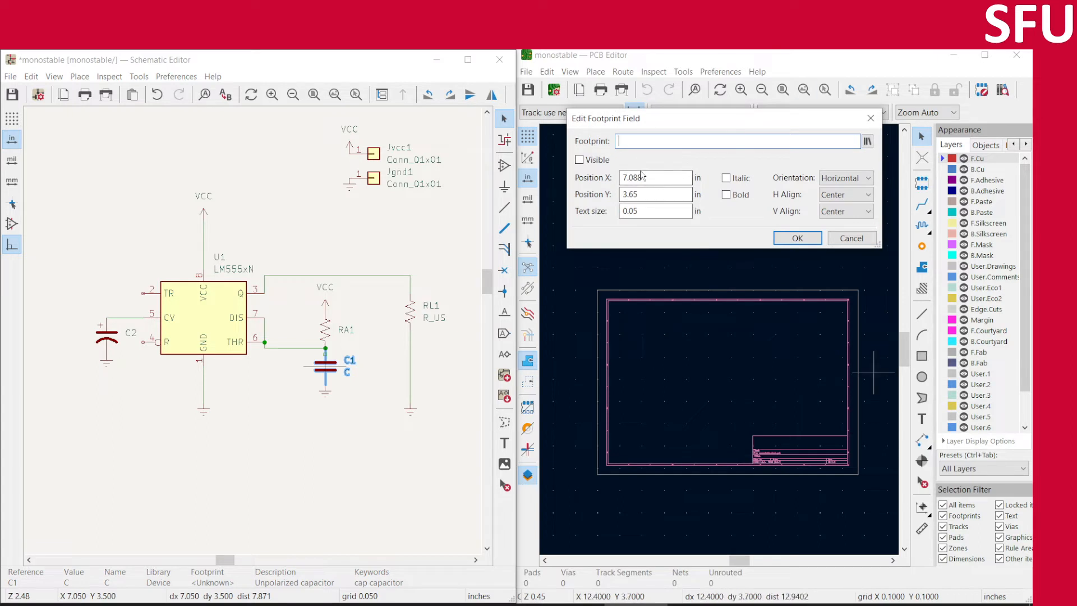
left_click(867, 141)
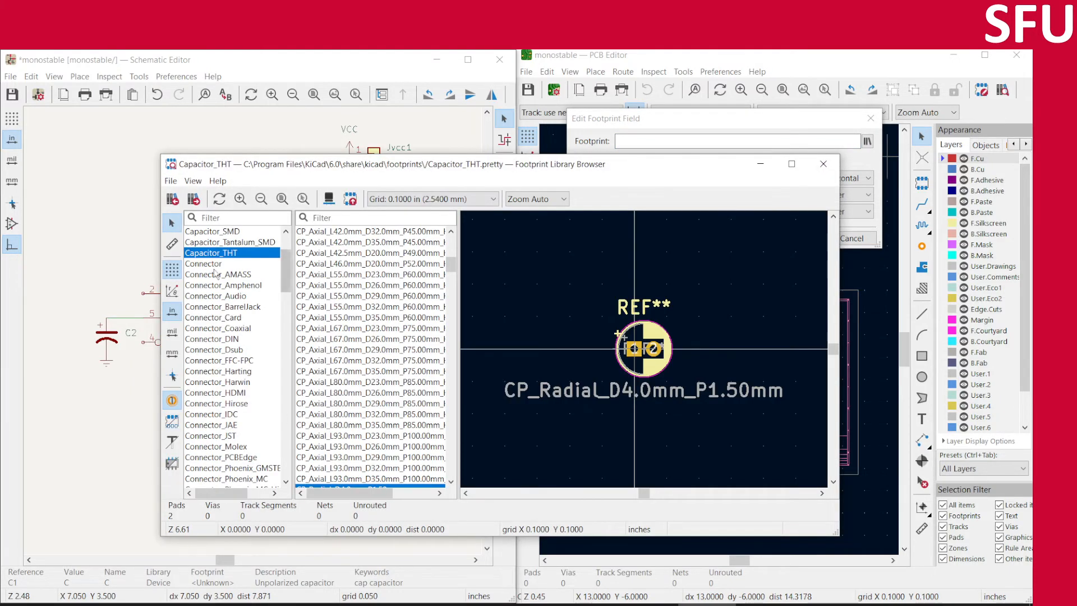
scroll(224, 256, "up", 2)
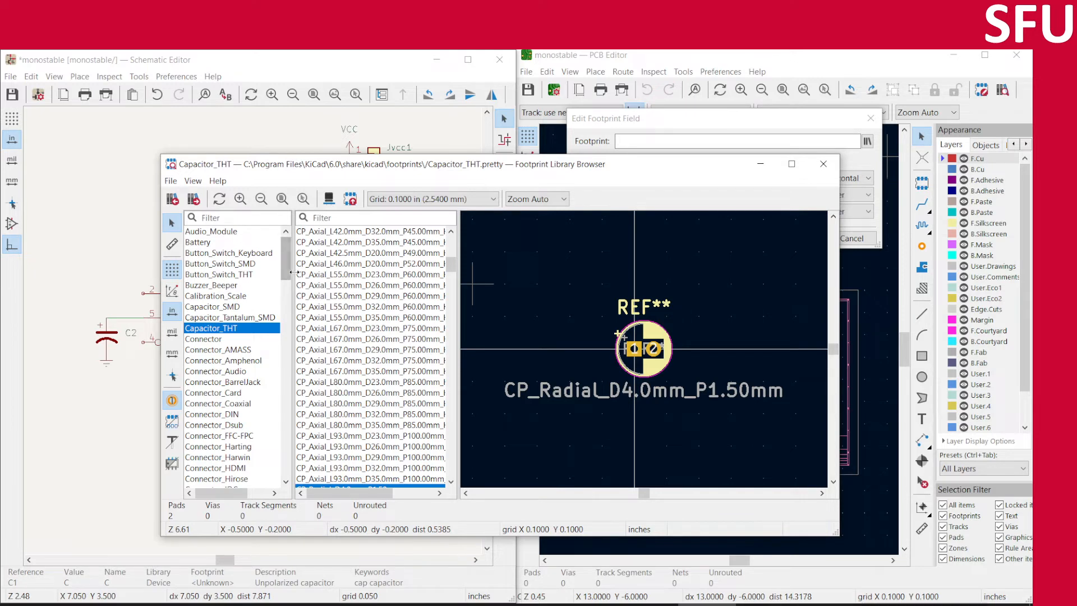
left_click(206, 232)
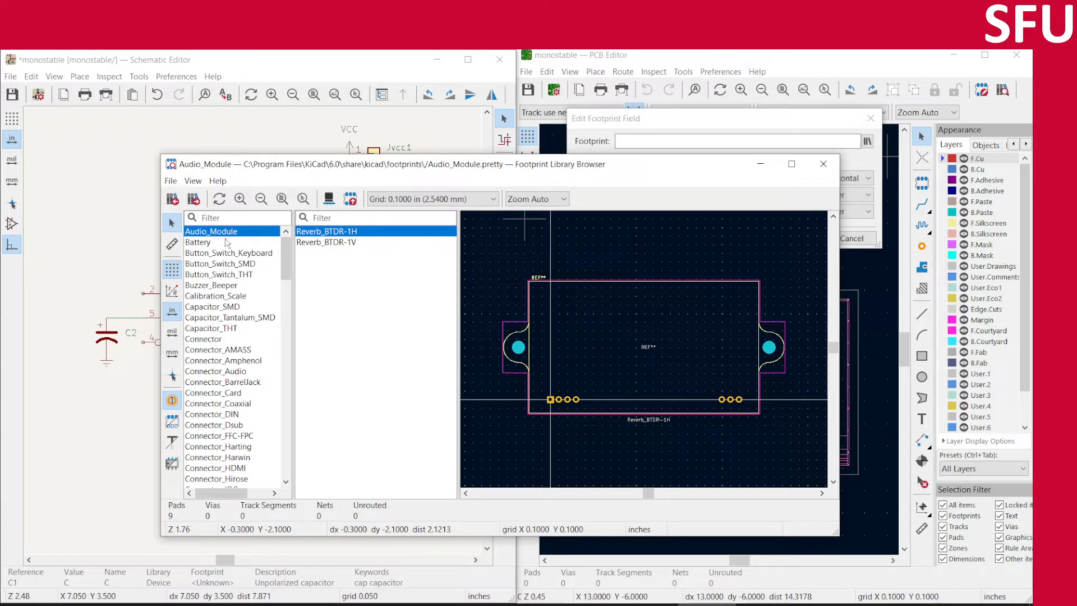
left_click(221, 218)
type("cap")
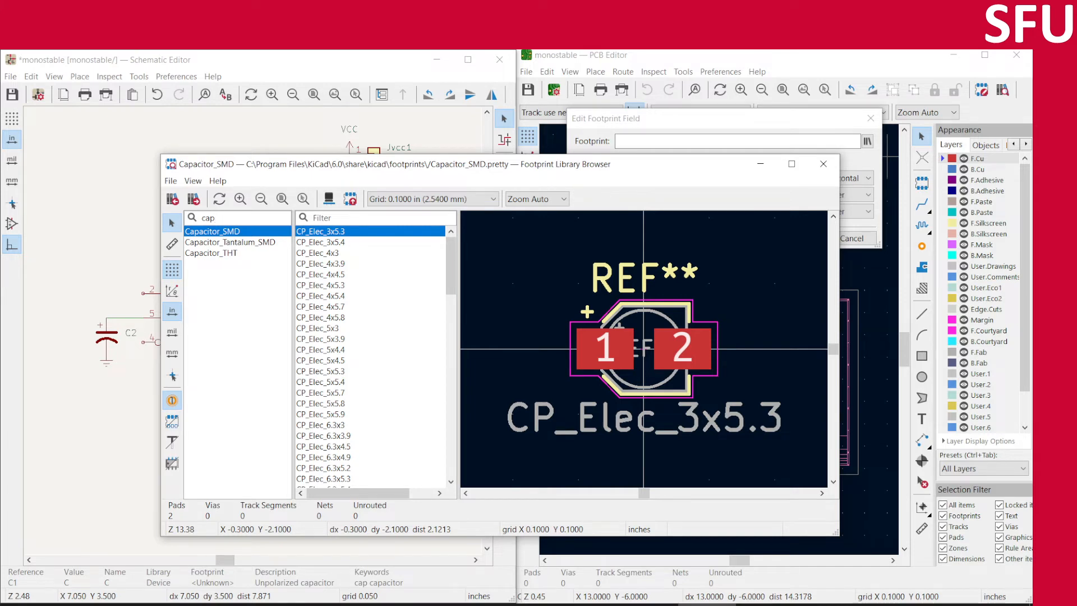
left_click(232, 256)
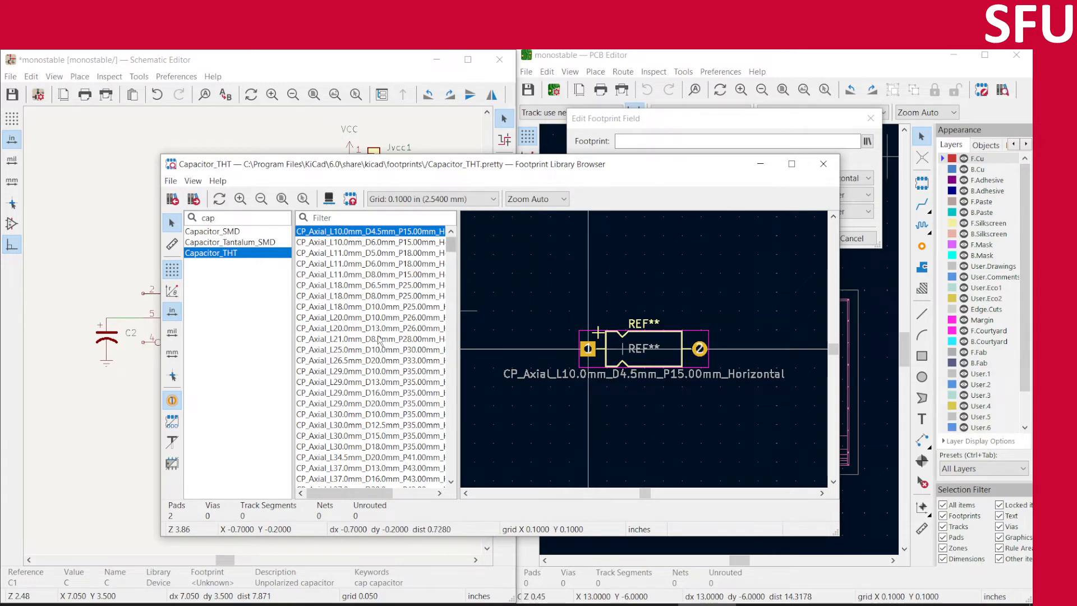
- Assign the radial footprint CP_Radial_D4.0mm_P1.50mm from Capacitor_THT to capacitor C1
scroll(378, 340, "down", 2)
scroll(379, 339, "down", 7)
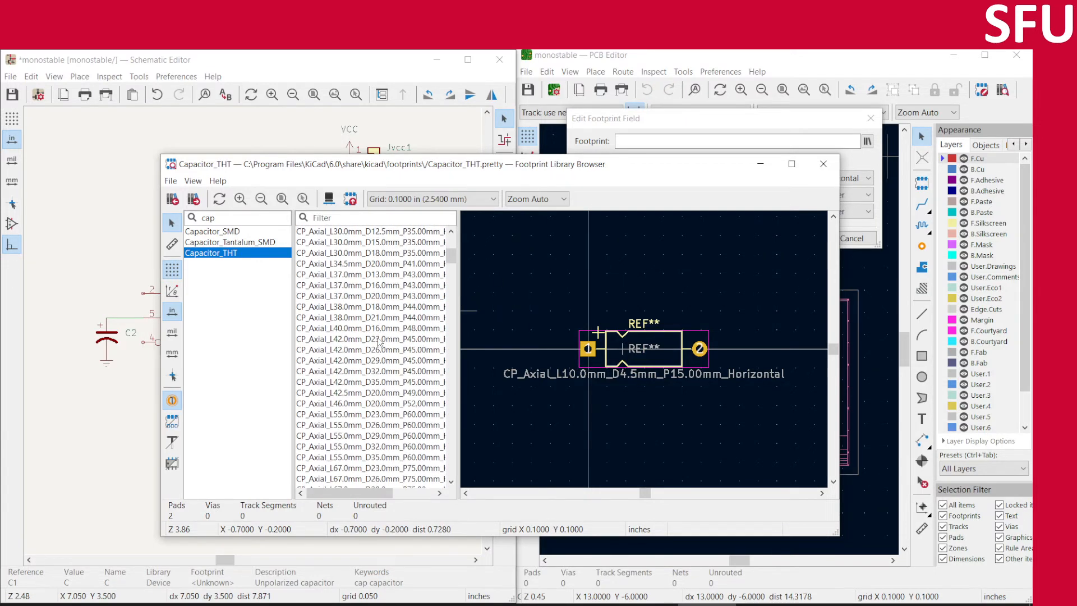
scroll(378, 341, "down", 4)
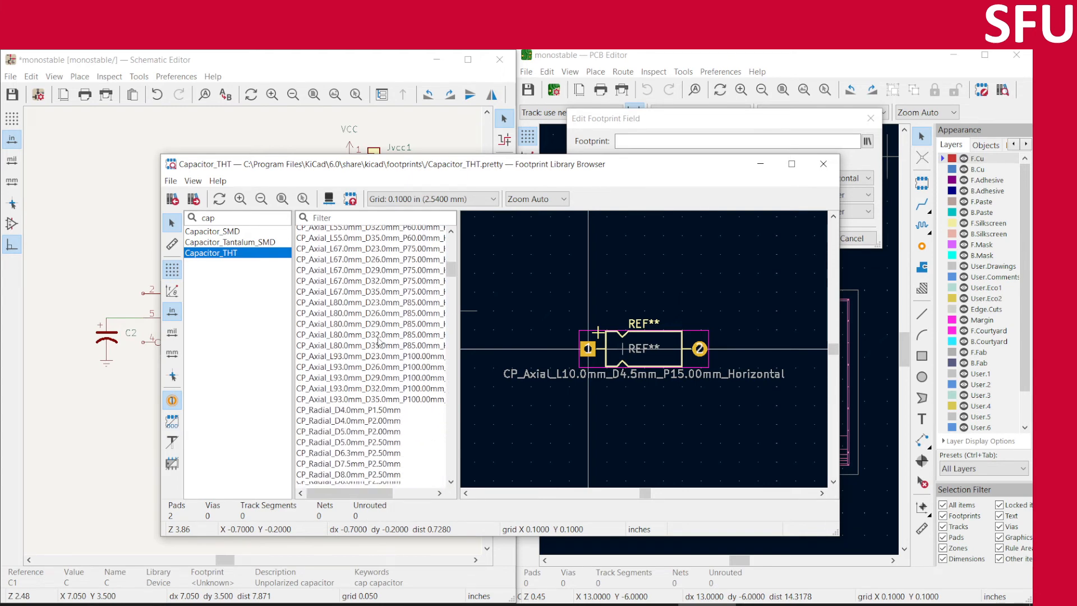
left_click(349, 404)
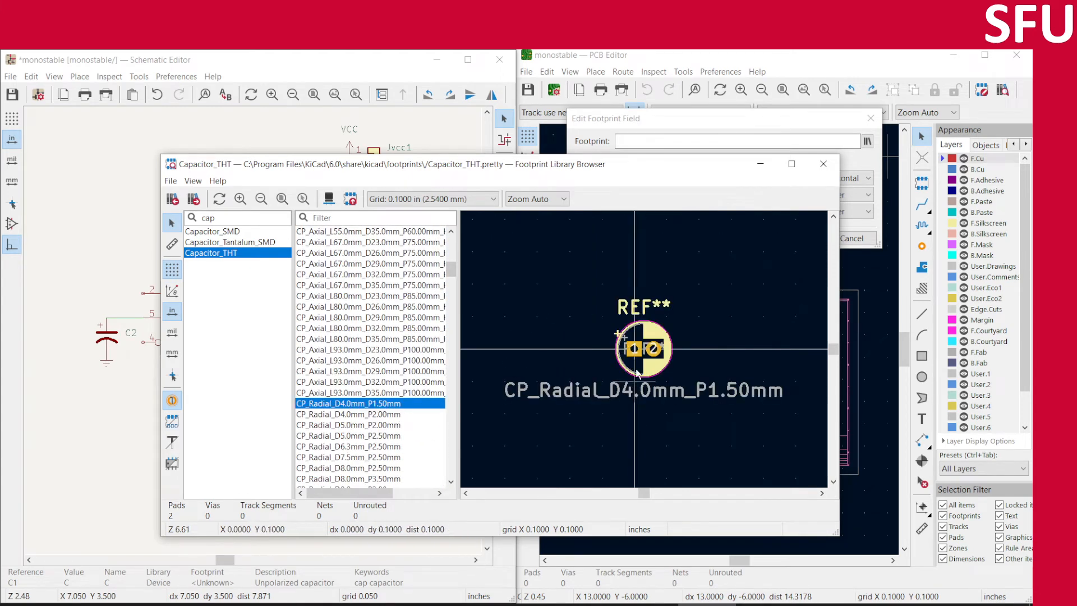
double_click(336, 404)
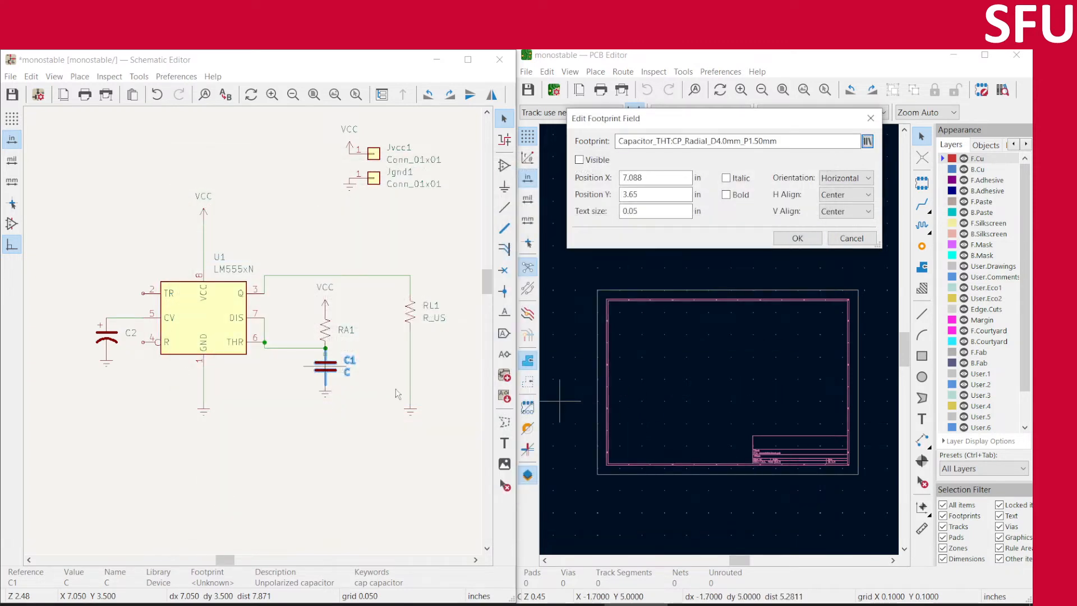
left_click(797, 239)
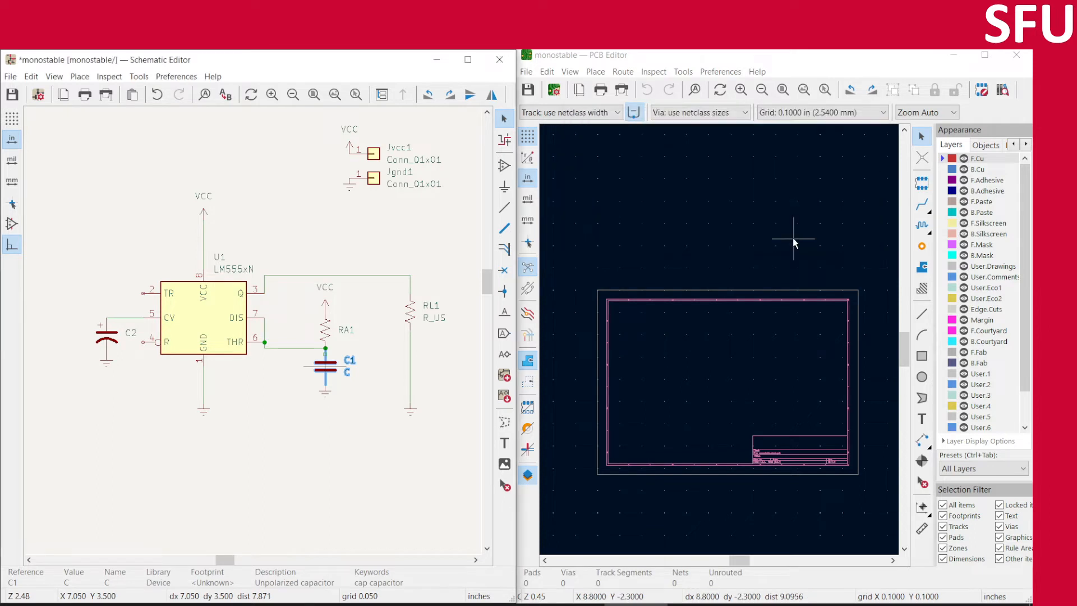
- Assign the Capacitor_THT footprint CP_Radial_D4.0mm_P1.50mm to polarized capacitor C2 and save the schematic
double_click(106, 339)
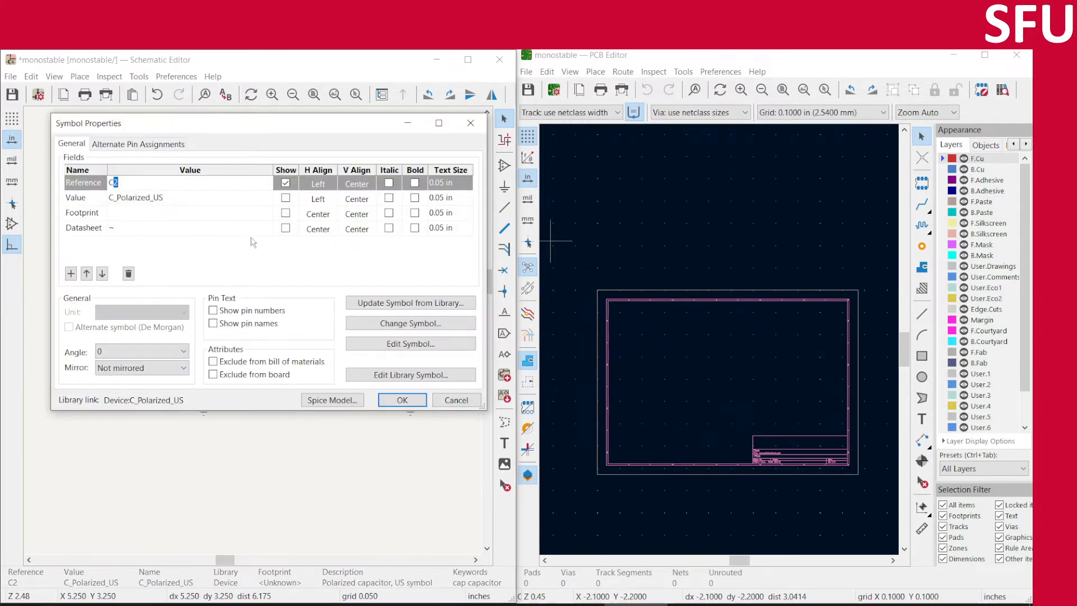
left_click(456, 400)
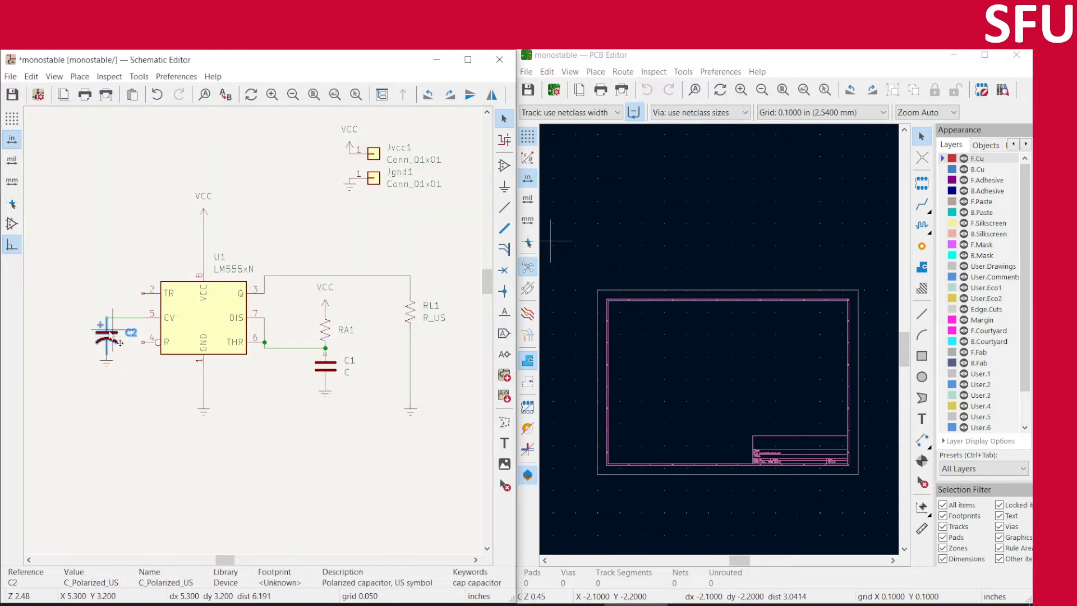
left_click_drag(119, 342, 118, 345)
key("f")
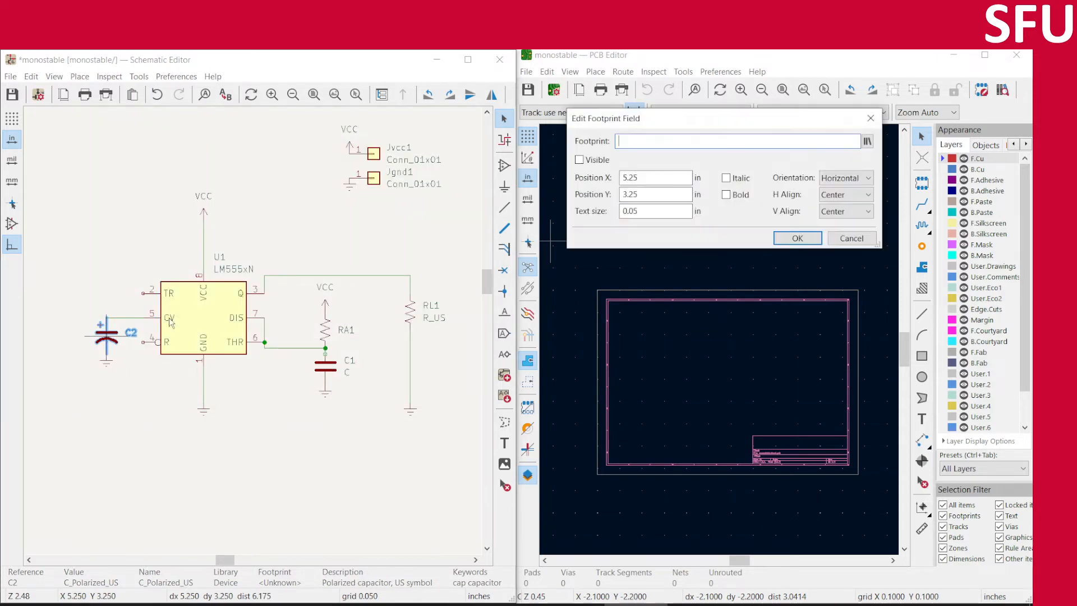
left_click(867, 141)
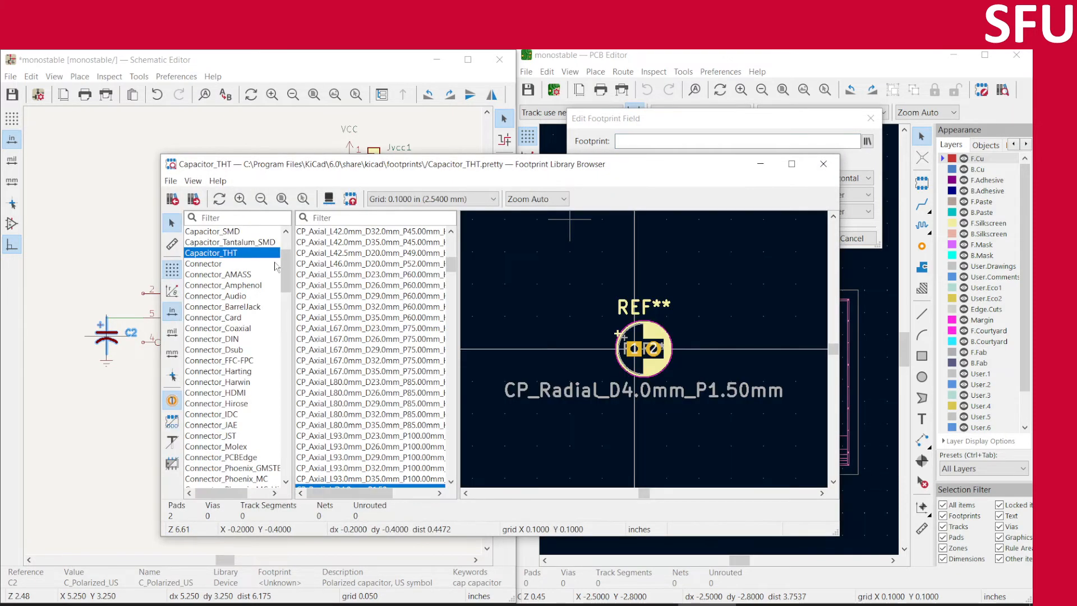
scroll(390, 417, "down", 1)
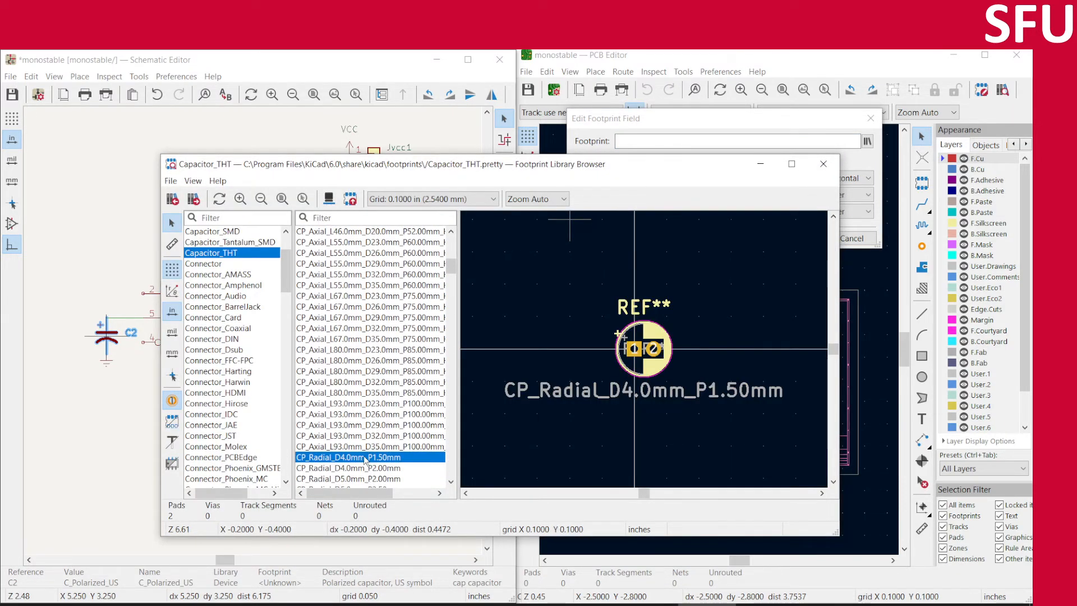
double_click(366, 459)
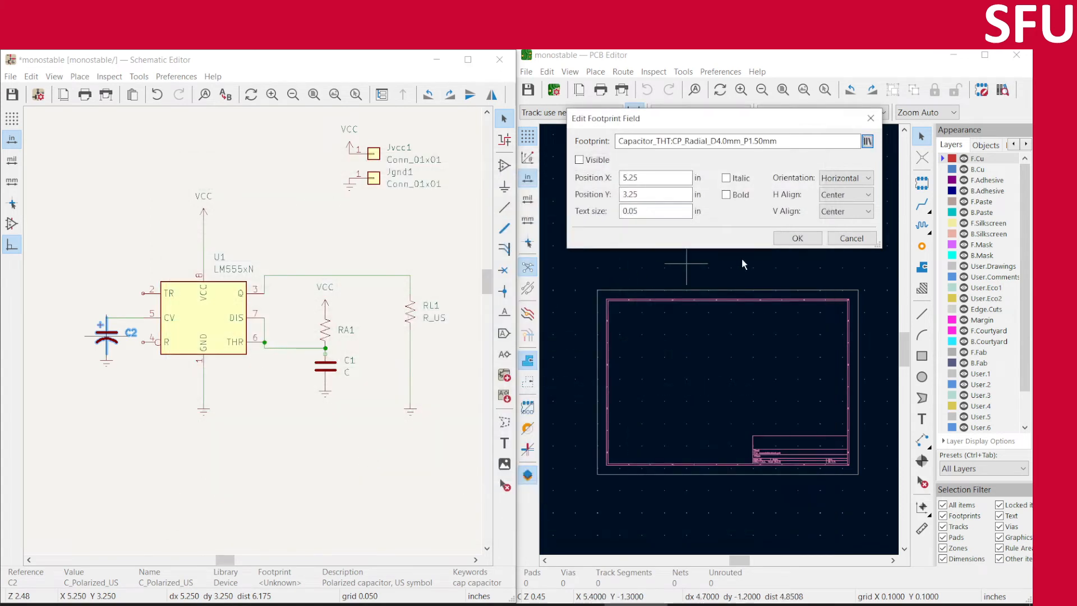
left_click(796, 238)
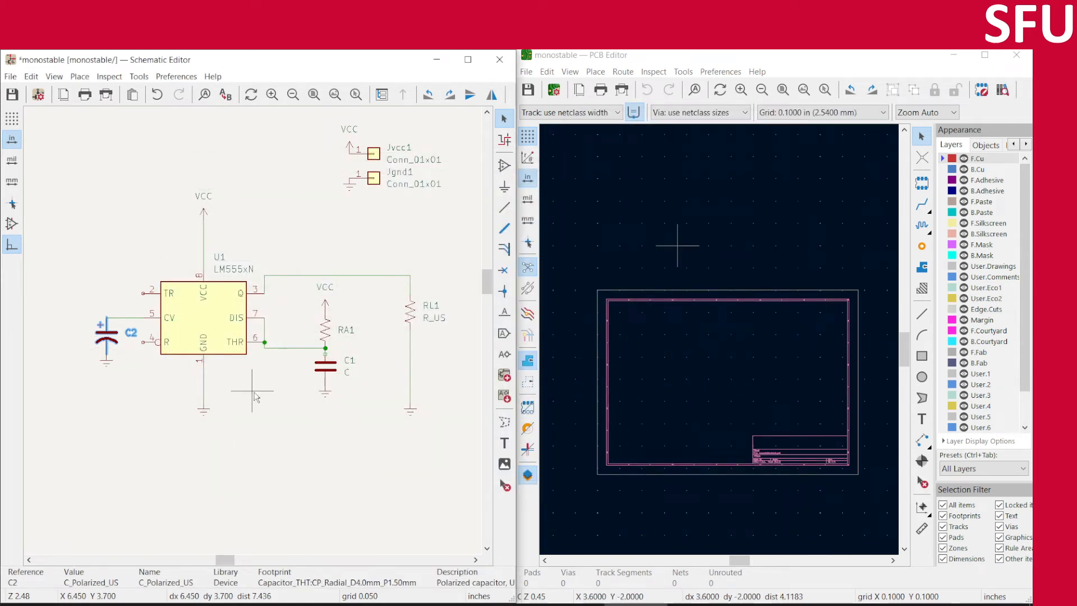
key("ctrl+s")
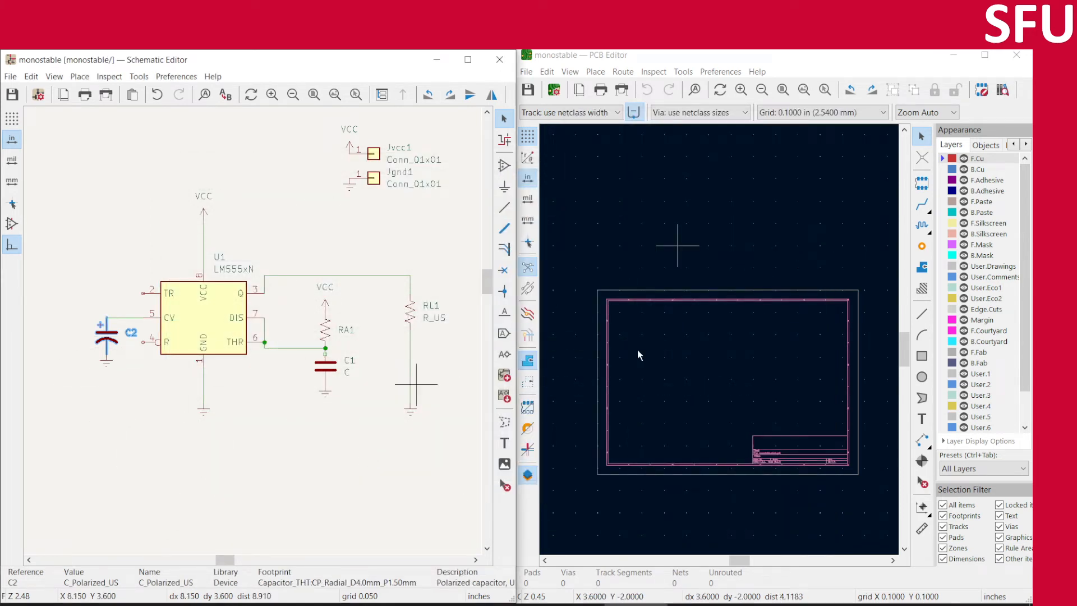
- Check the PCB update from the schematic for remaining footprint errors and close it without applying
left_click(681, 72)
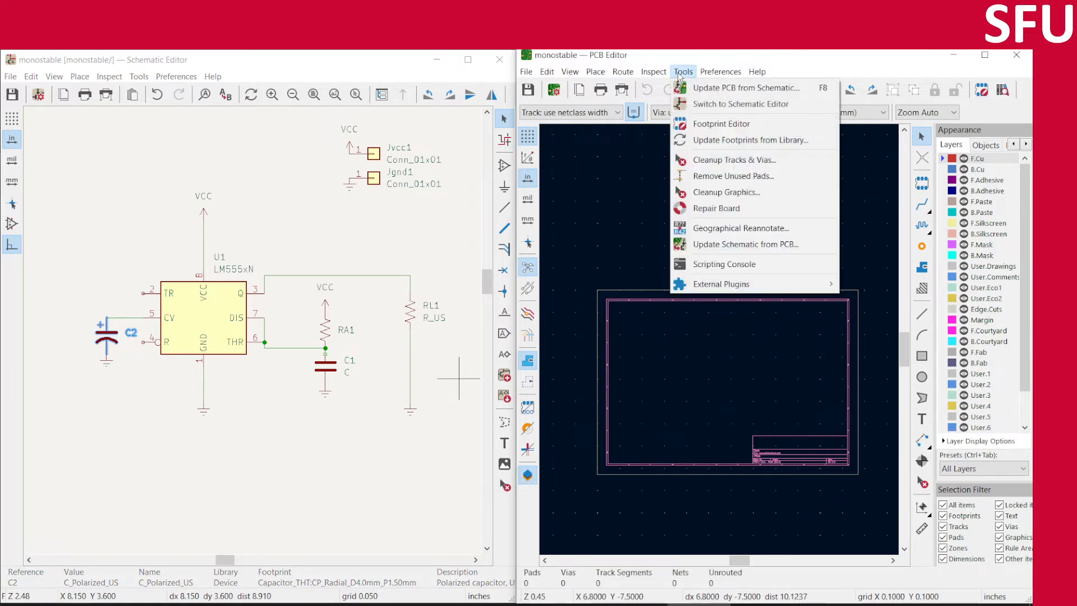
left_click(731, 90)
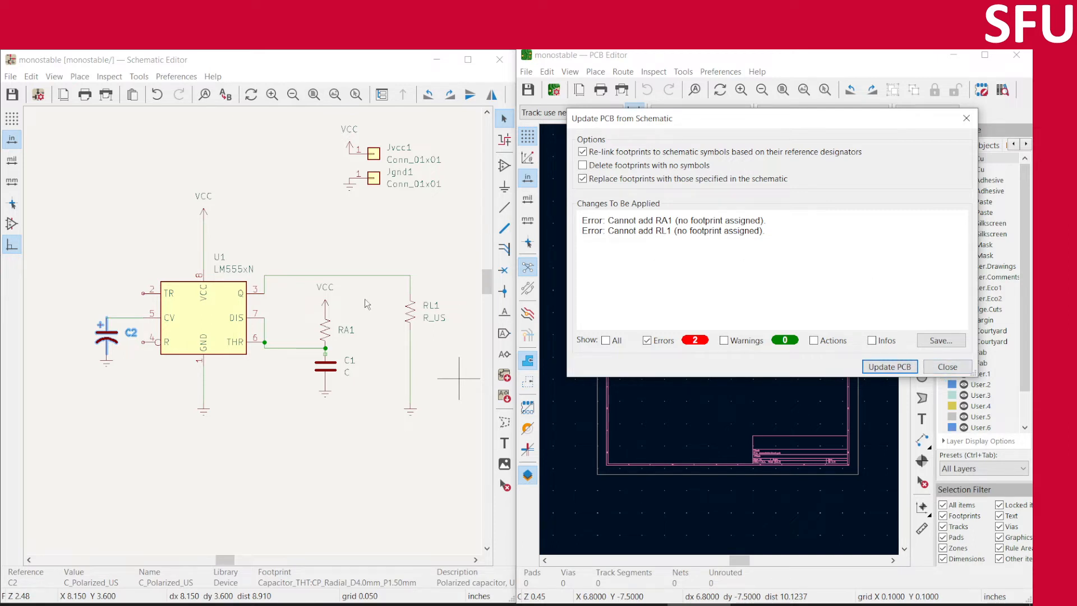
left_click(947, 367)
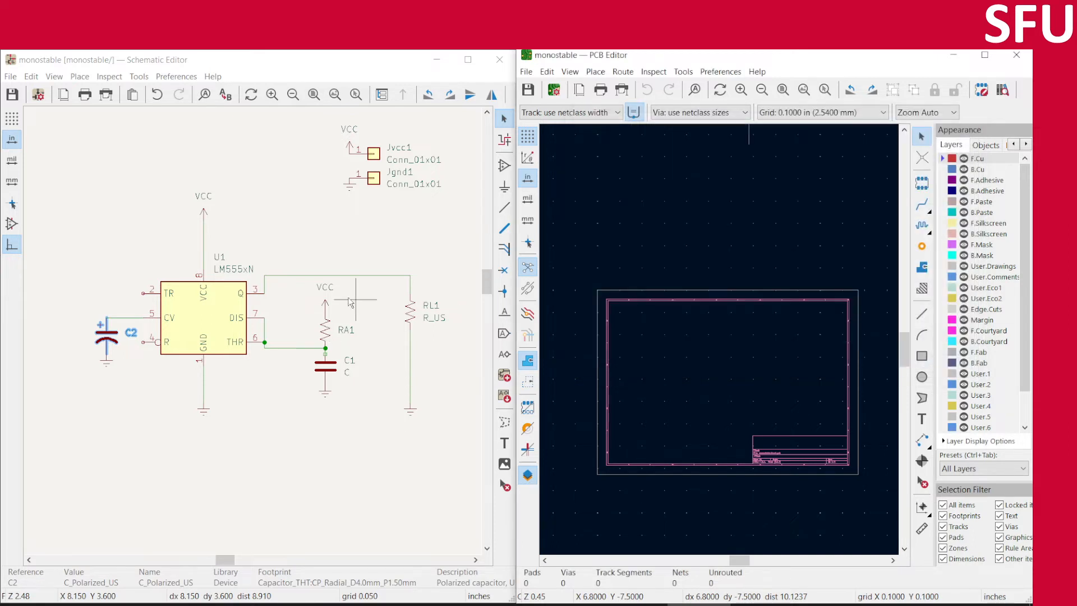
- Browse footprints for resistor RA1, filter the libraries by "resi" and select the Resistor_THT library
double_click(326, 337)
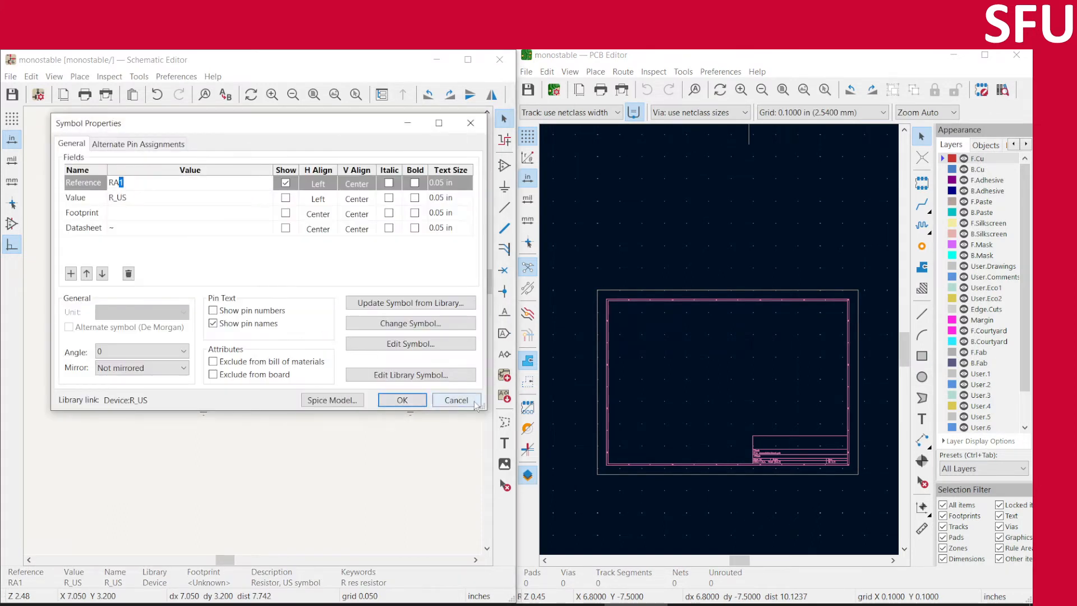
left_click(475, 401)
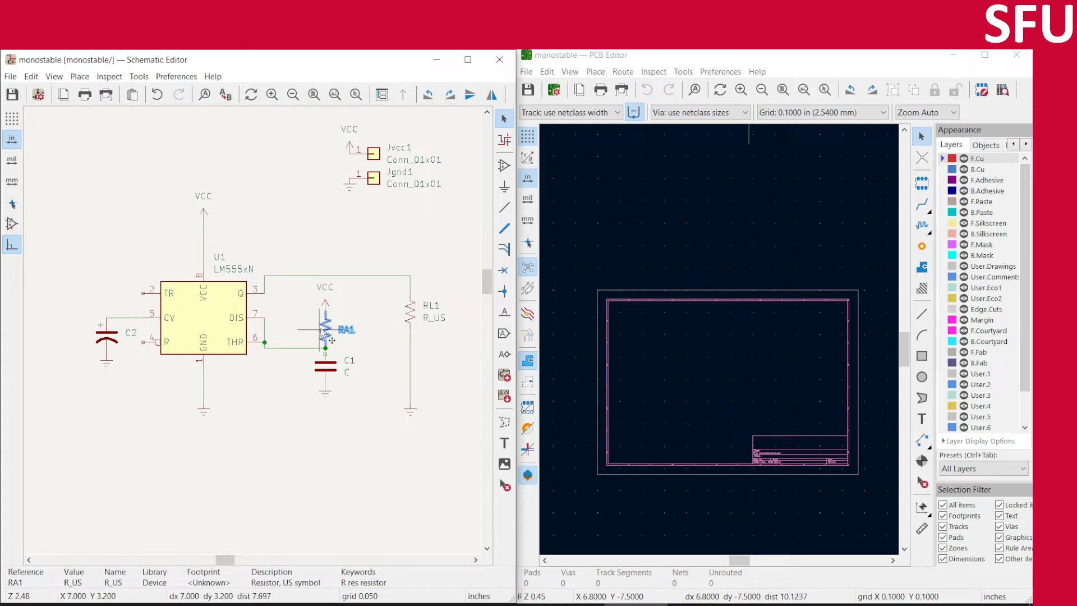
key("f")
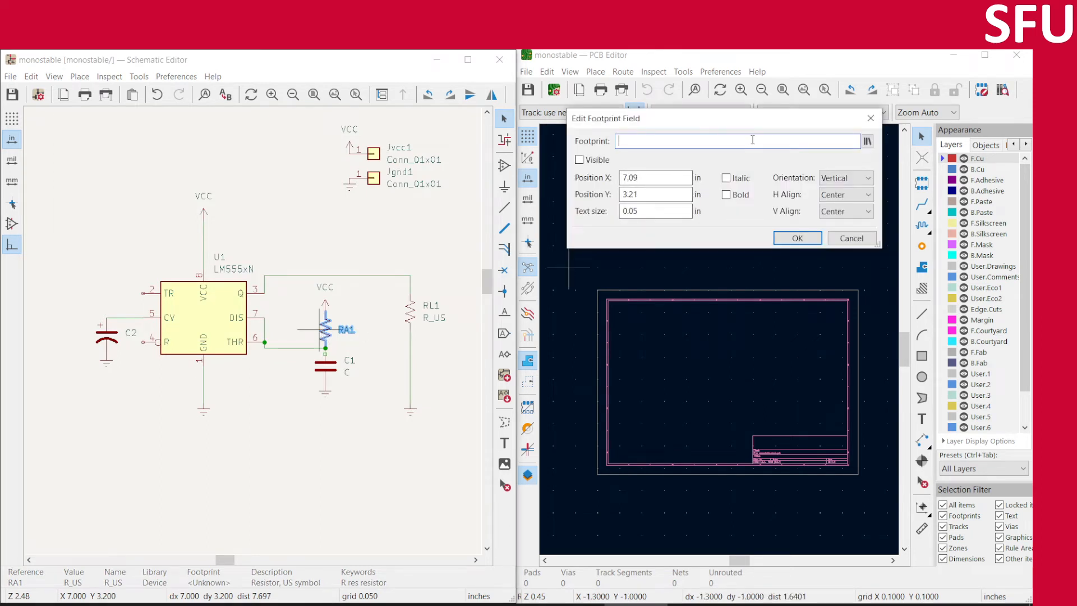
left_click(867, 142)
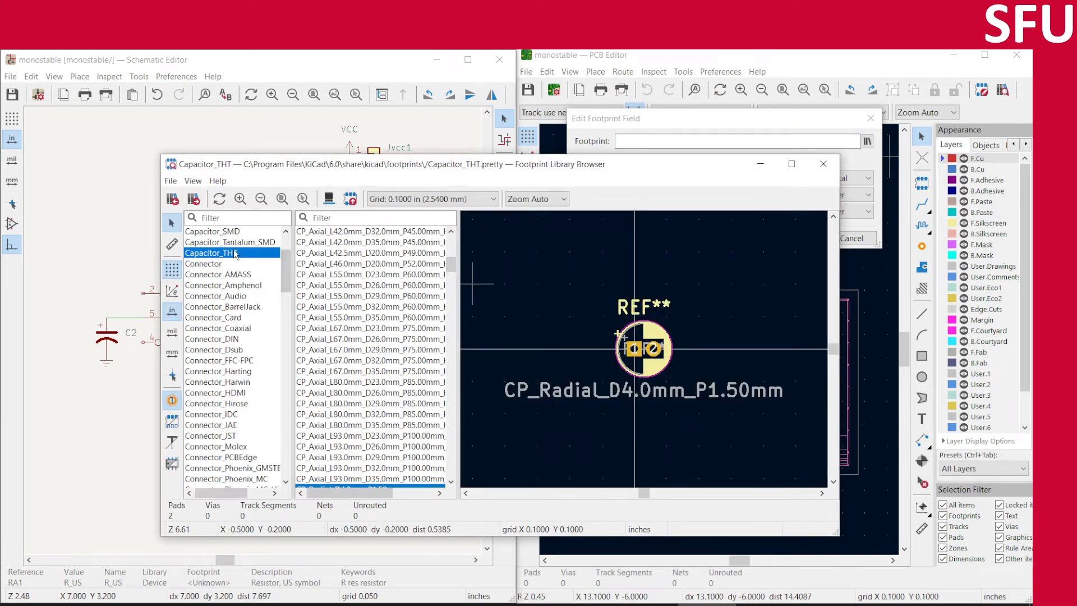
left_click(232, 218)
type("resi")
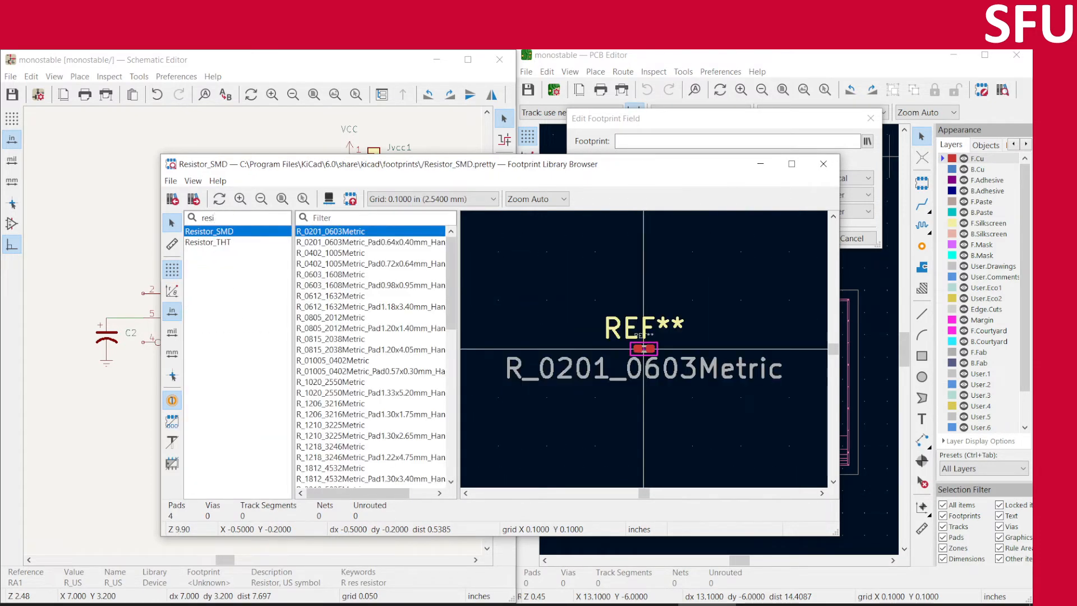
left_click(239, 242)
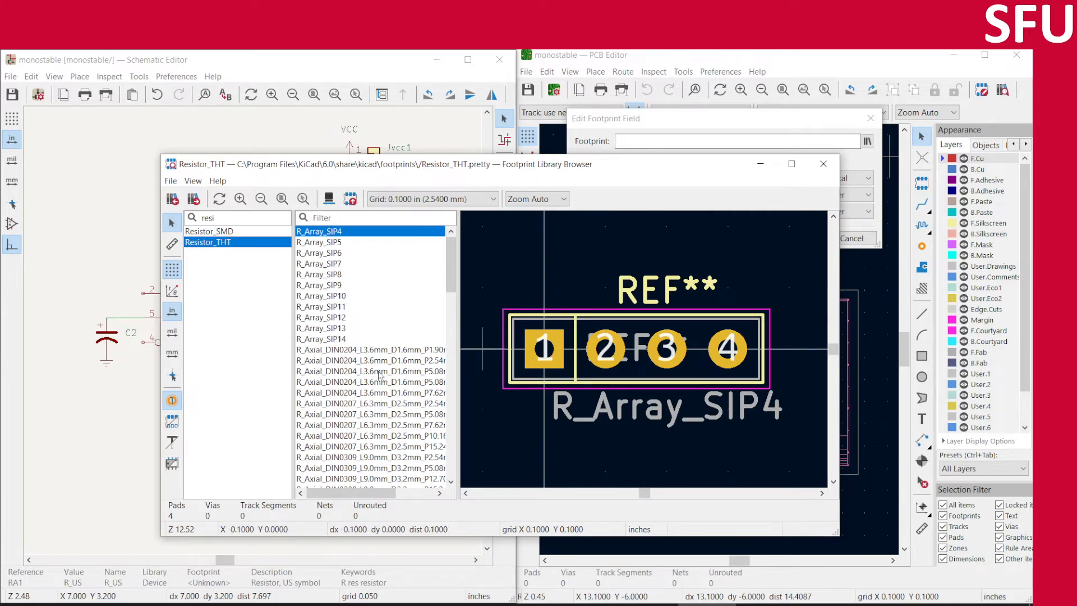
- Assign the axial footprint R_Axial_DIN0204_L3.6mm_D1.6mm_P1.90mm_Vertical from Resistor_THT to resistor RA1
left_click(369, 350)
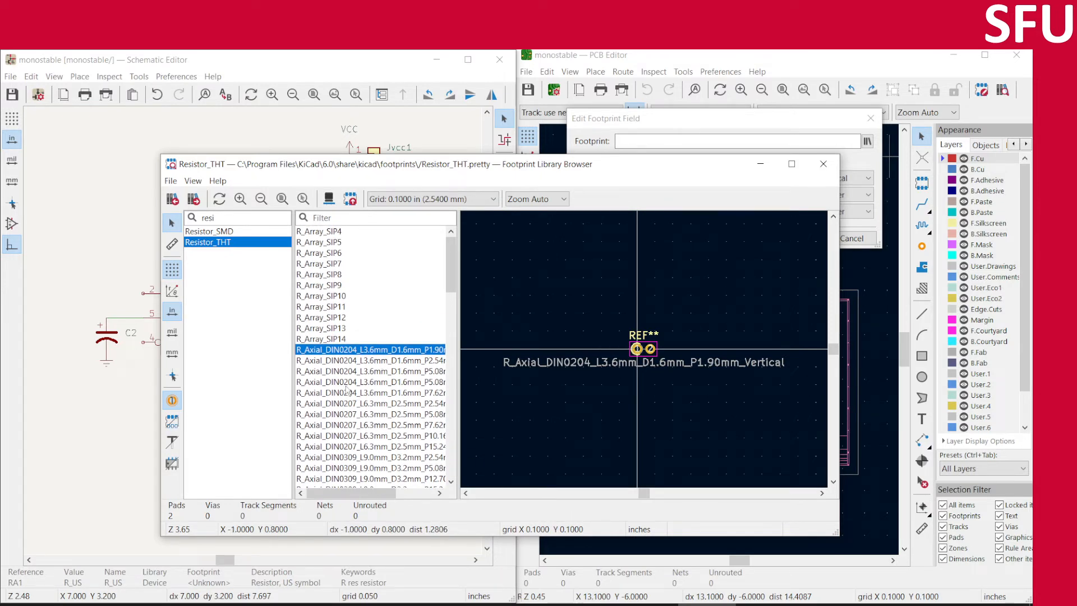
double_click(341, 350)
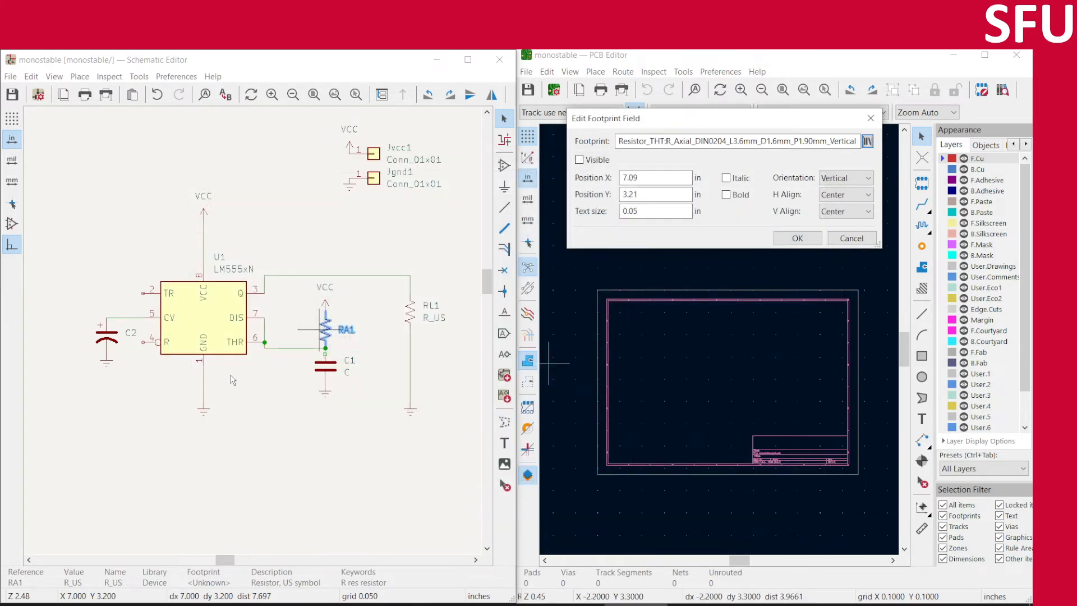
left_click(811, 236)
- Assign the Resistor_THT footprint R_Axial_DIN0204_L3.6mm_D1.6mm_P1.90mm_Vertical to resistor RL1 and save the schematic
left_click(416, 318)
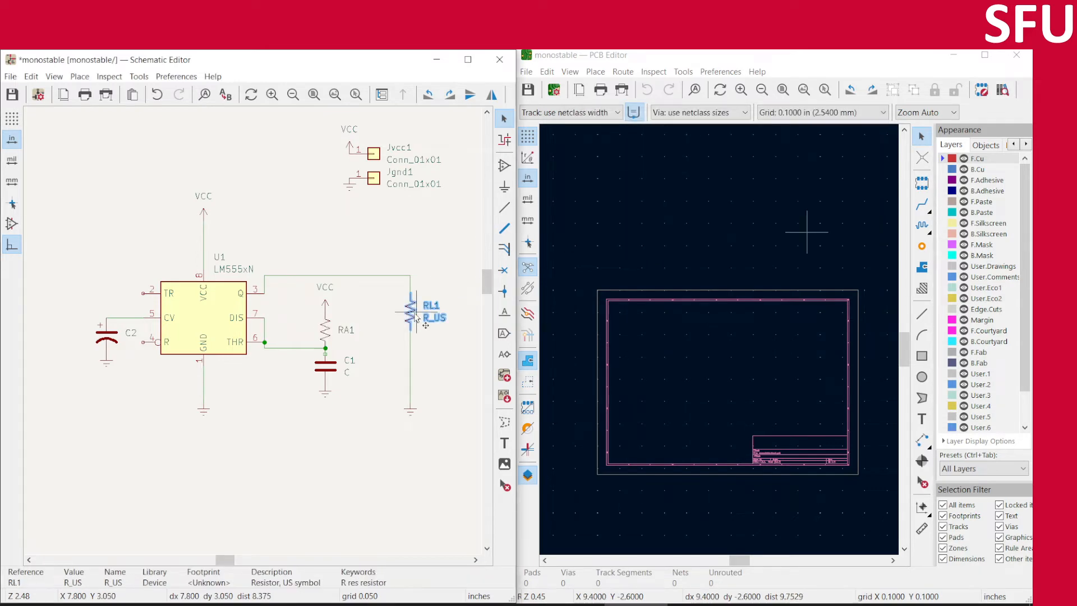
key("e")
key("Escape")
key("f")
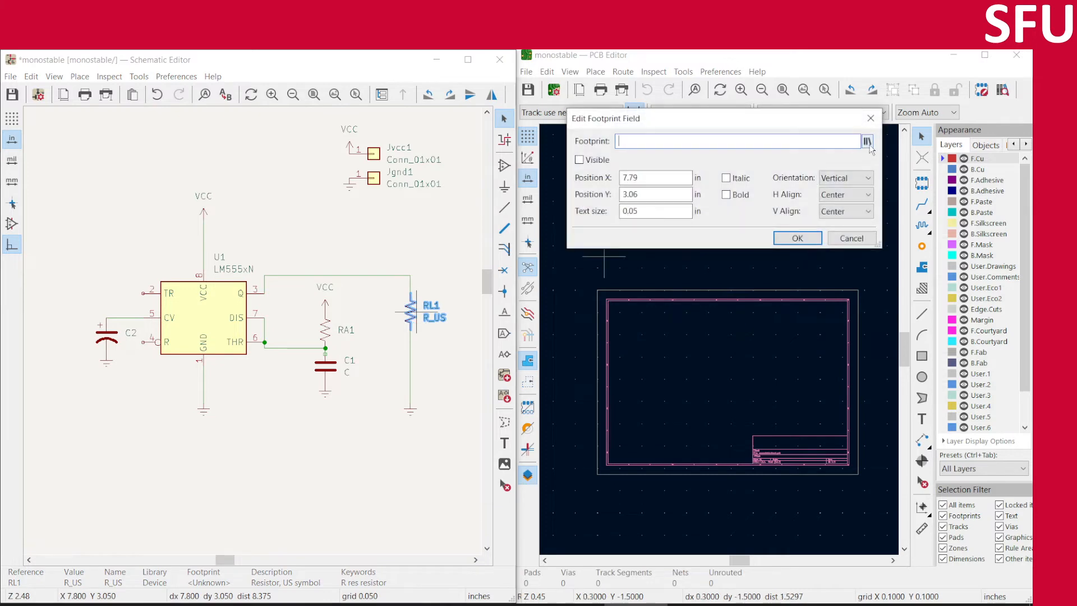
left_click(867, 140)
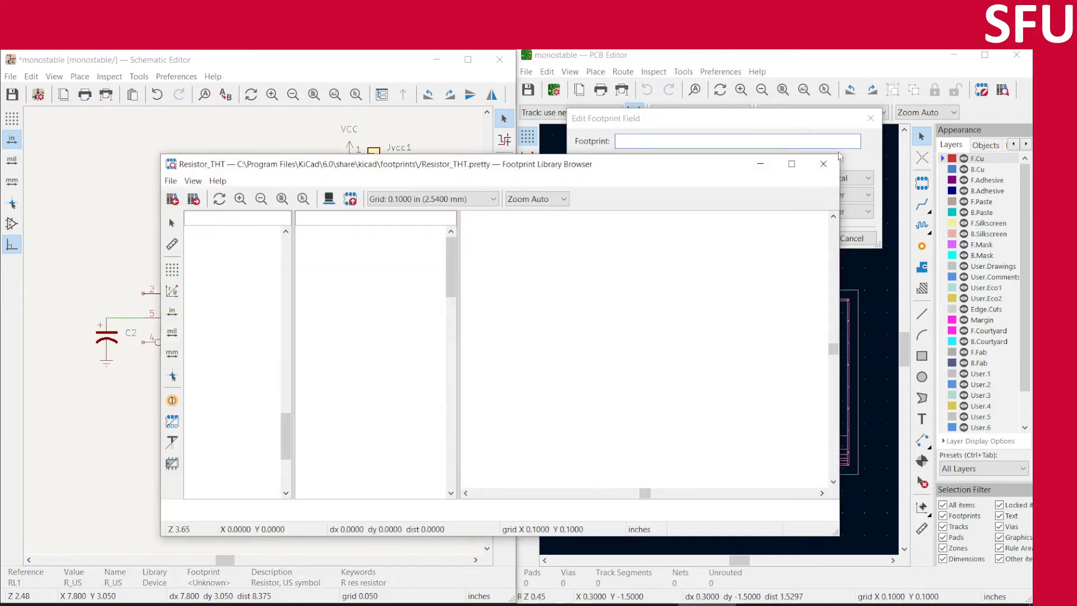
double_click(370, 350)
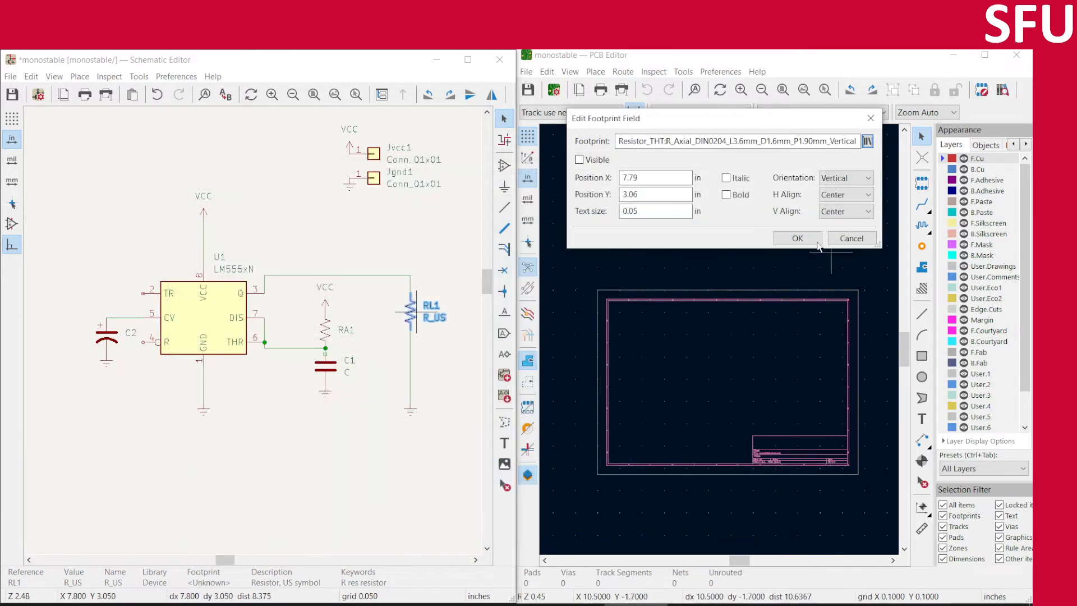
left_click(797, 238)
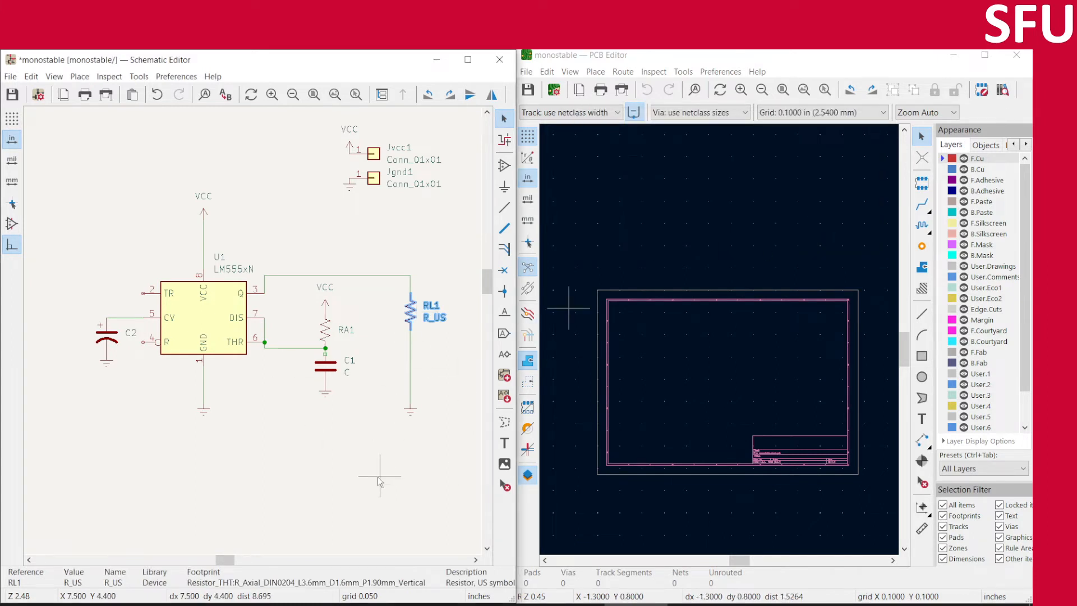
key("ctrl+s")
- Update the PCB from the schematic to import all component footprints and close the update dialog
left_click(650, 207)
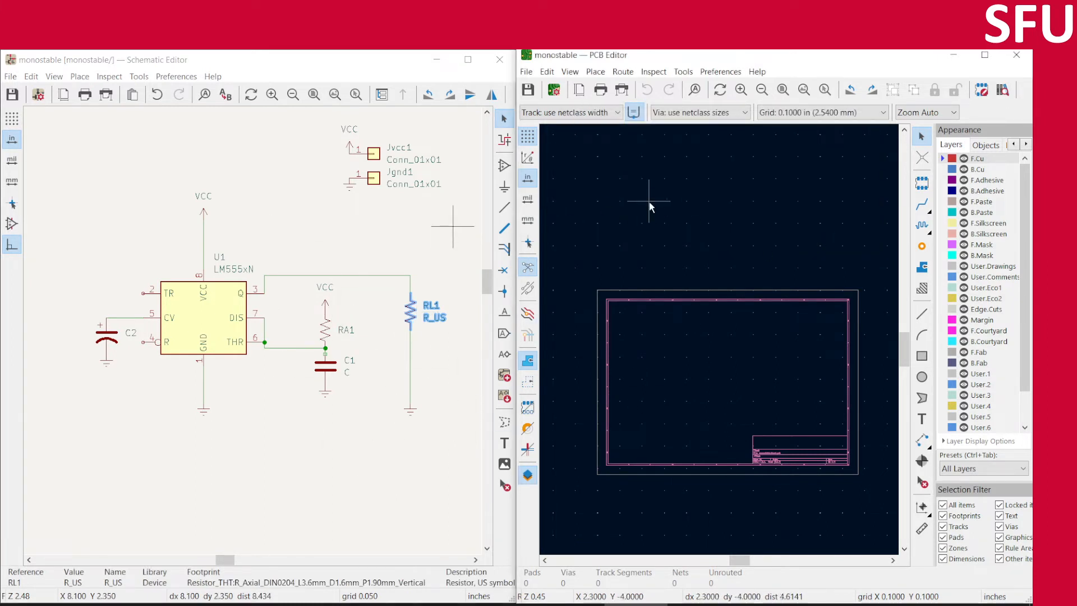
left_click(683, 71)
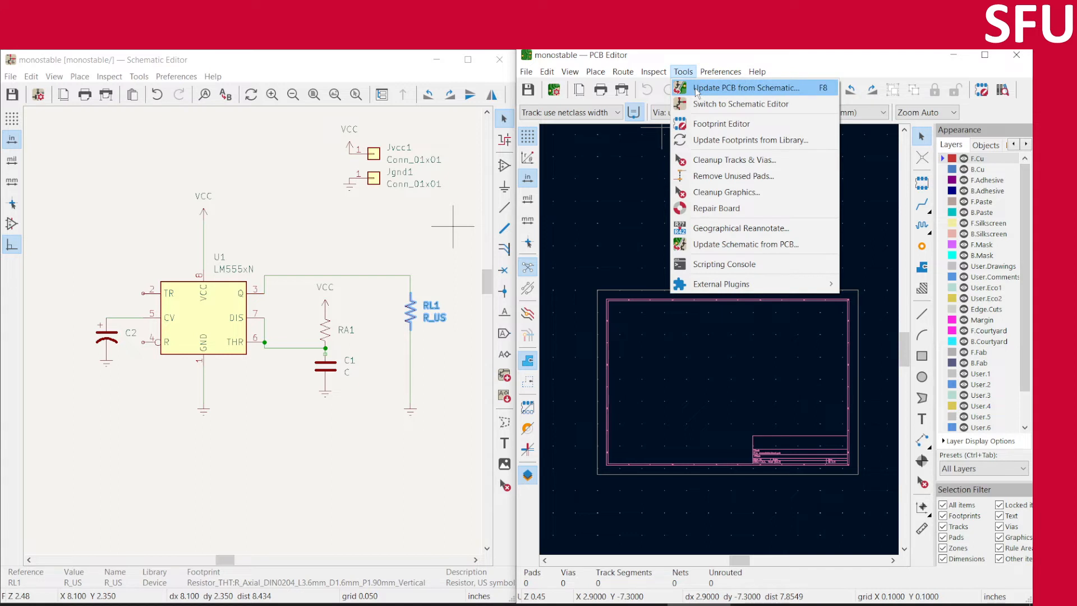
left_click(697, 90)
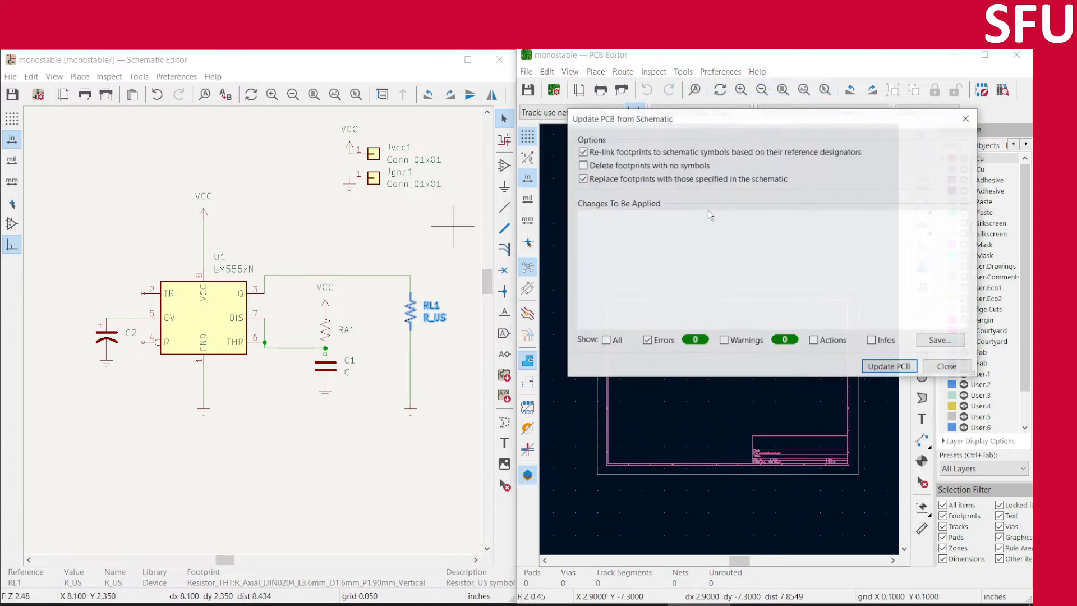
left_click(879, 368)
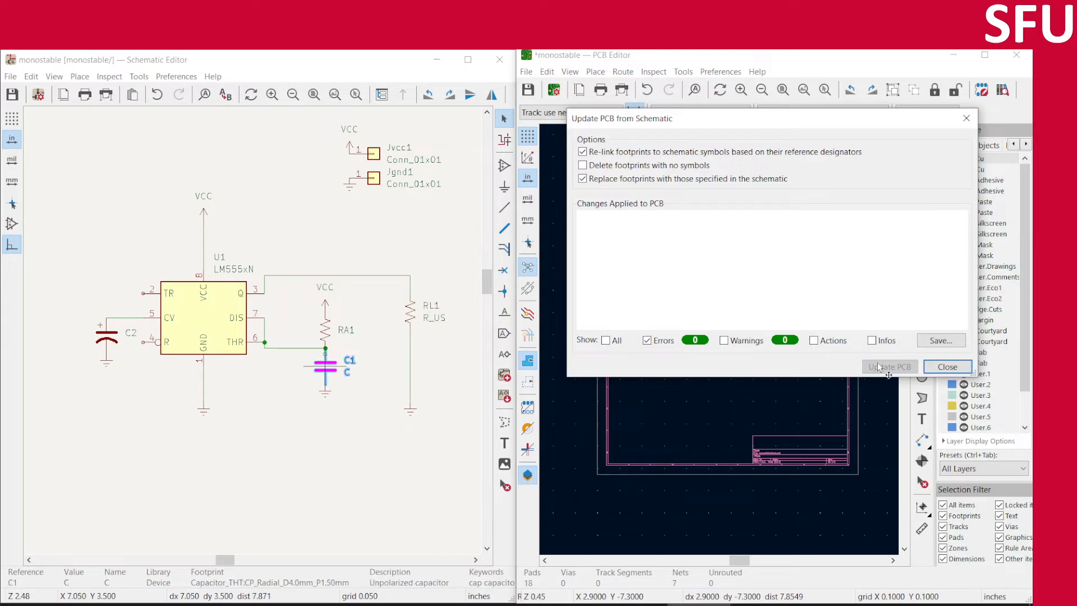
left_click_drag(731, 120, 313, 183)
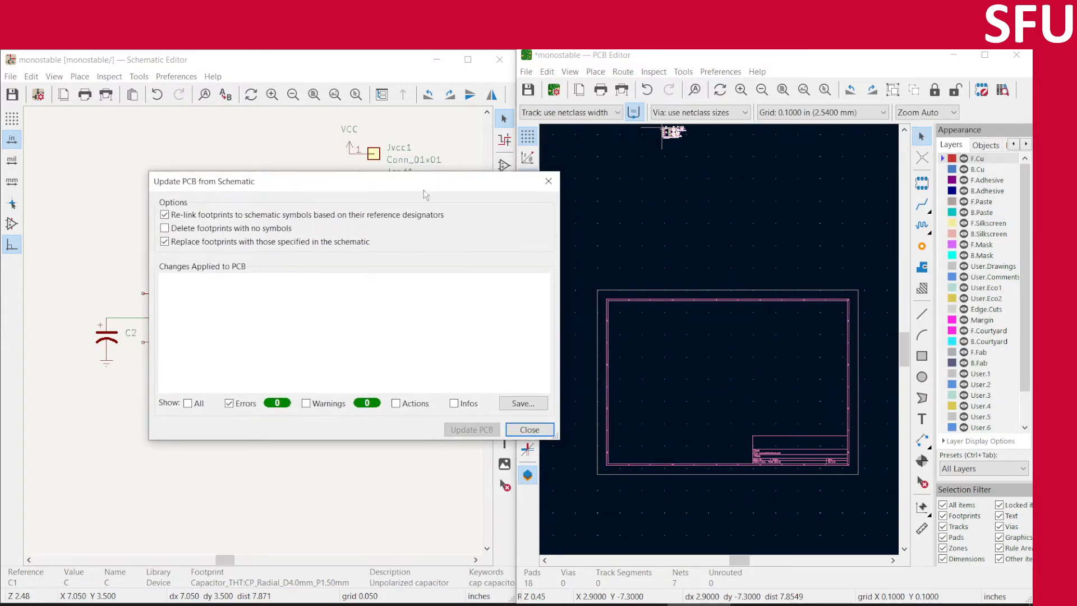
left_click(537, 433)
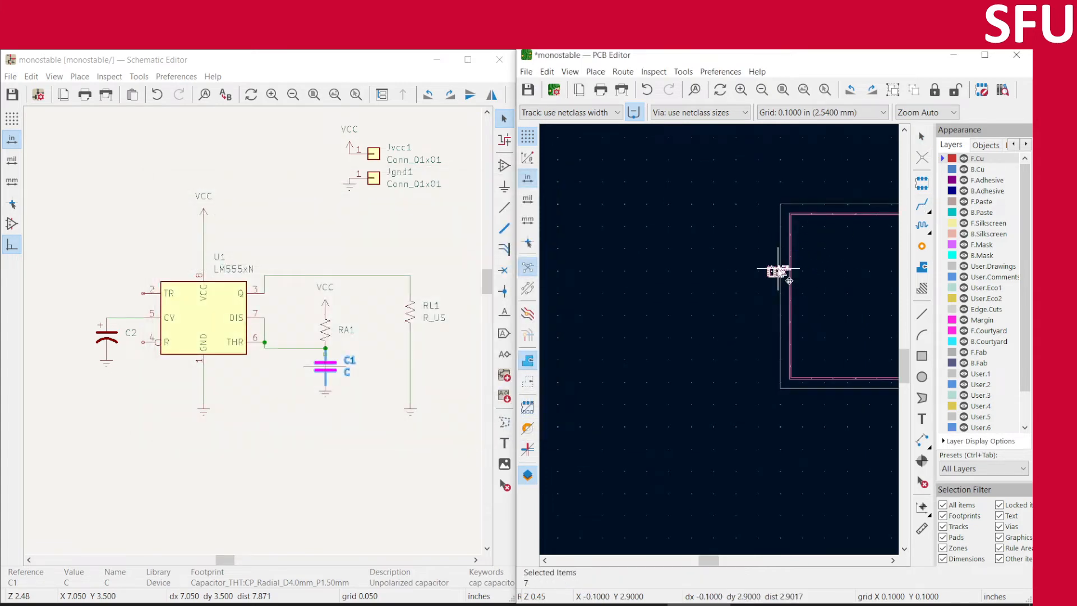
- Place the imported footprint group inside the drawing sheet at about X 4.5 in, Y 3.3 in and deselect it
scroll(778, 269, "up", 3)
scroll(673, 352, "down", 3)
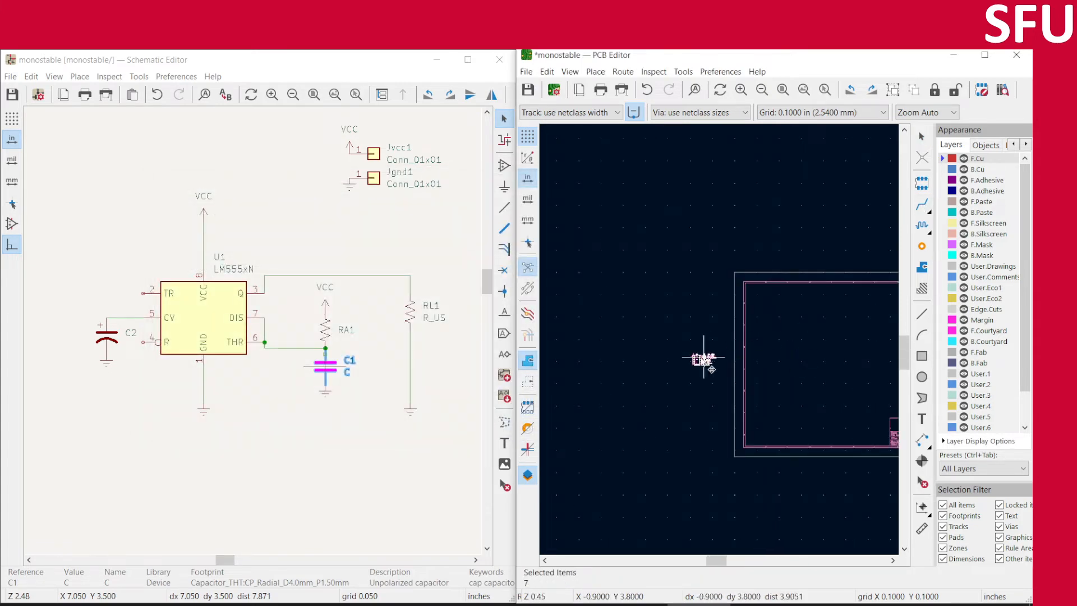
scroll(704, 357, "up", 3)
scroll(720, 339, "down", 5)
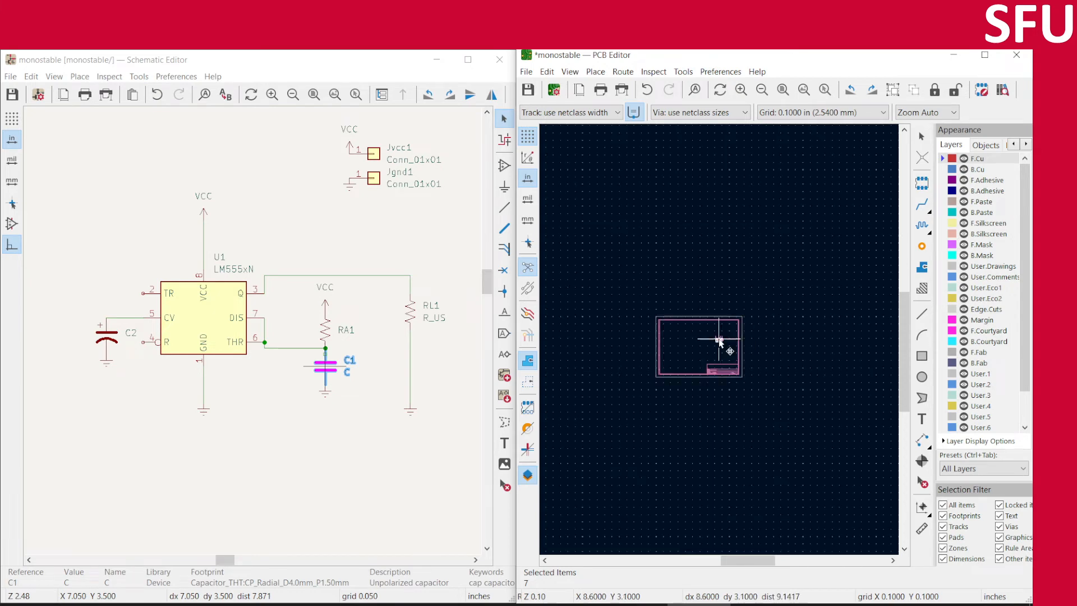
scroll(719, 340, "up", 10)
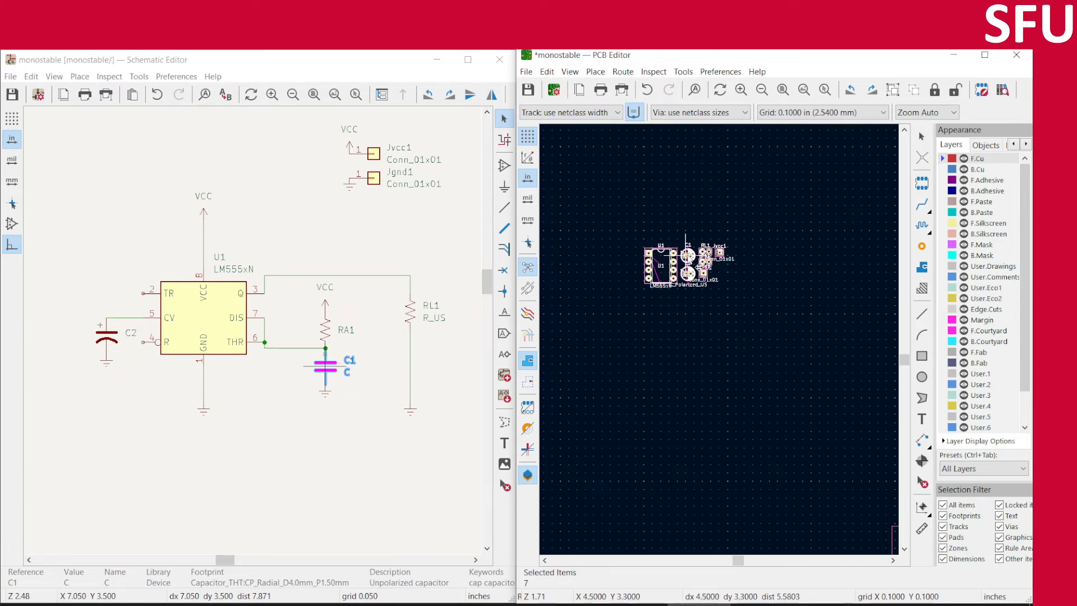
left_click(686, 245)
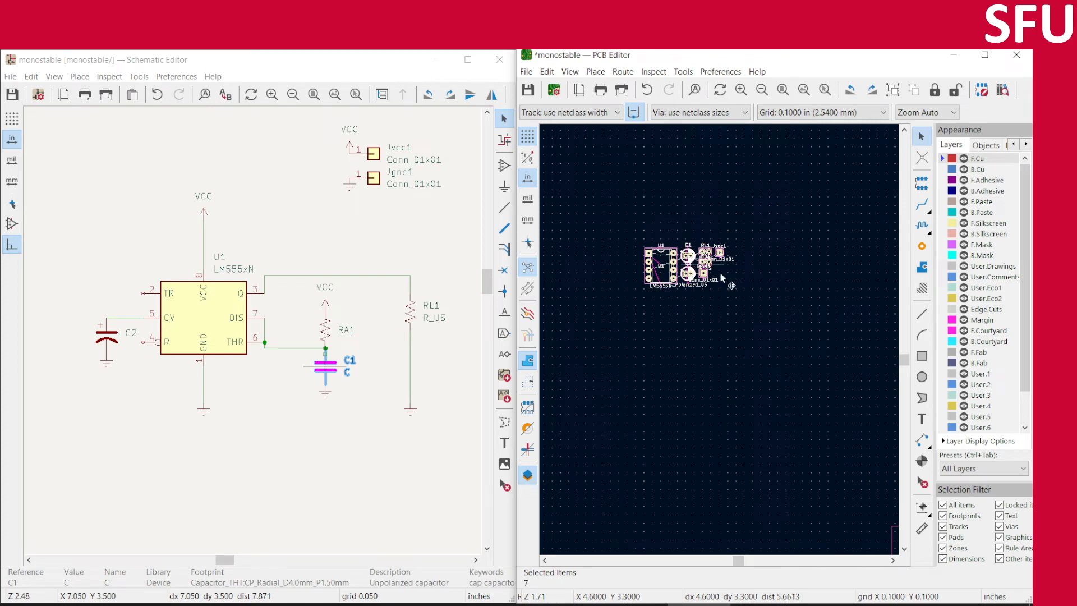
left_click(810, 323)
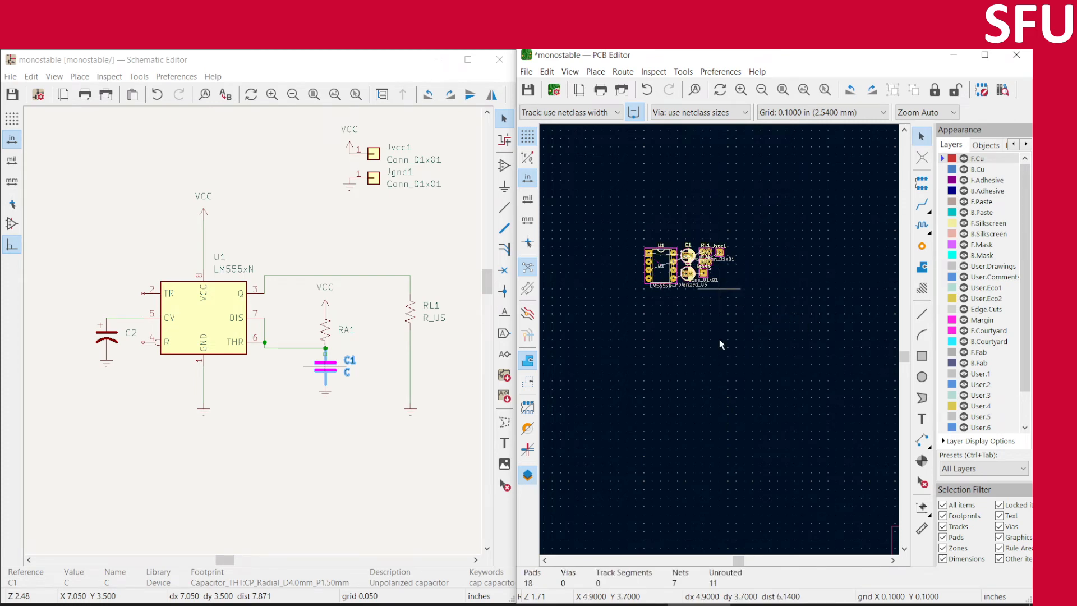
- Examine the placed footprints, their pads and the unrouted connection lines between them
scroll(719, 339, "up", 5)
scroll(719, 339, "down", 8)
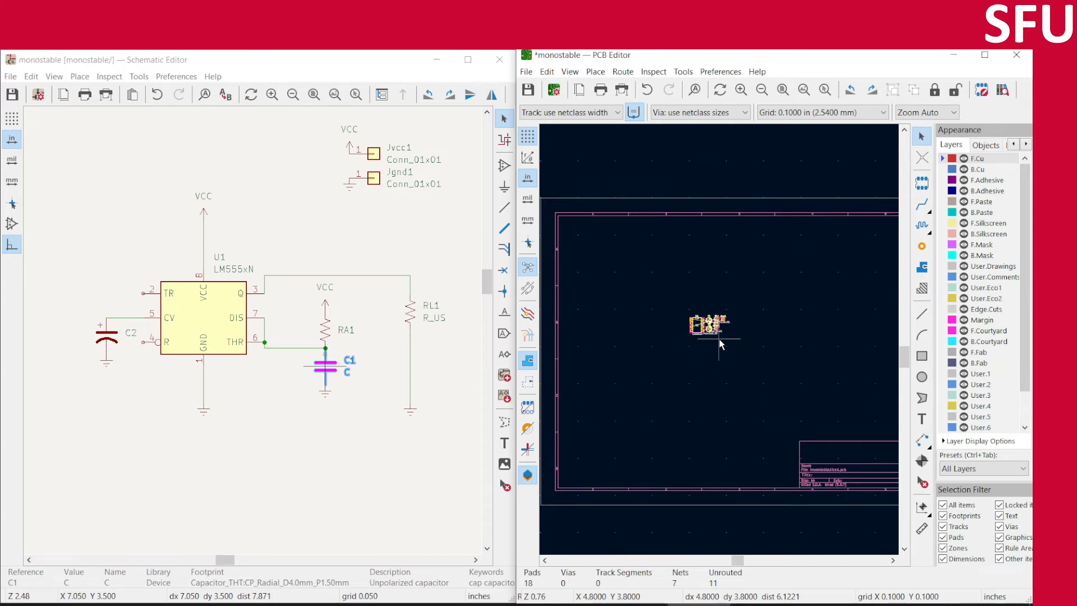
scroll(719, 342, "up", 6)
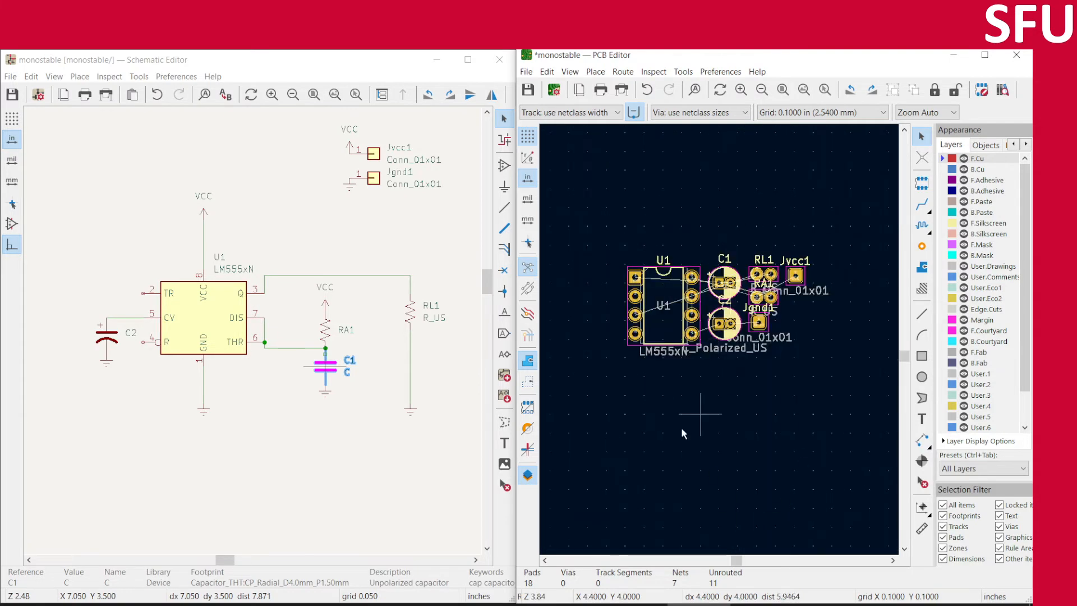
scroll(720, 344, "up", 3)
scroll(720, 344, "down", 2)
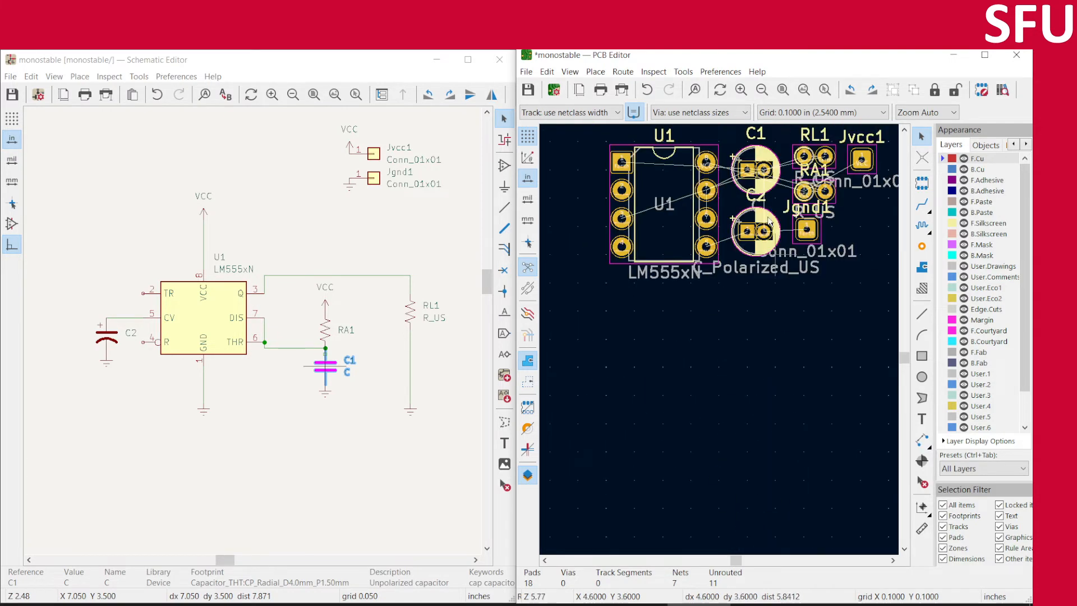
scroll(720, 344, "up", 2)
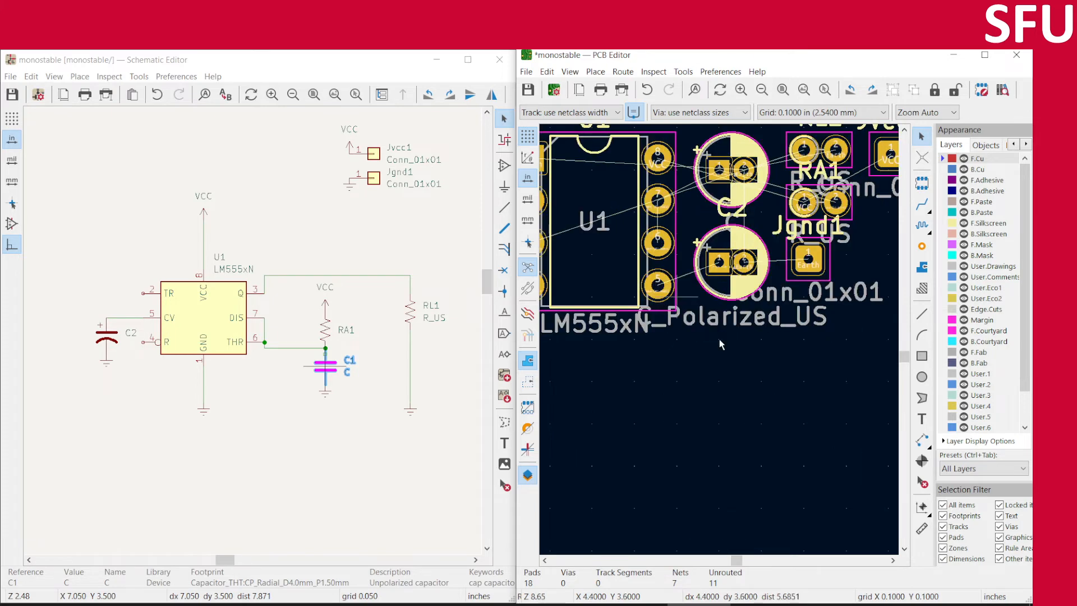
scroll(802, 417, "down", 2)
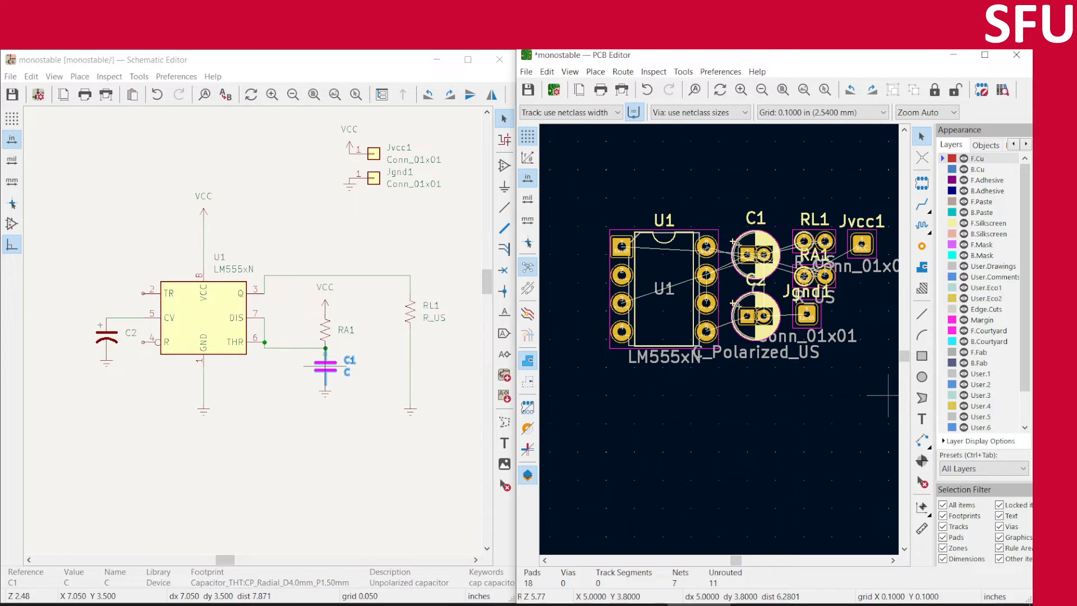
- Locate connector Jvcc1 through the schematic and move its footprint above chip U1, near pin 8
left_click(373, 153)
left_click(859, 243)
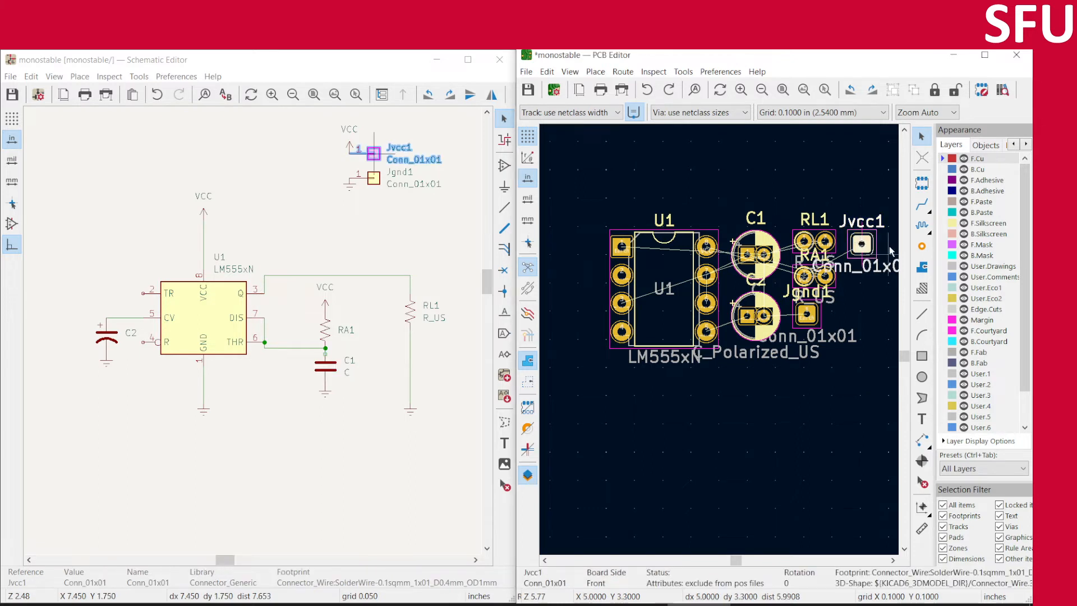
left_click(862, 244)
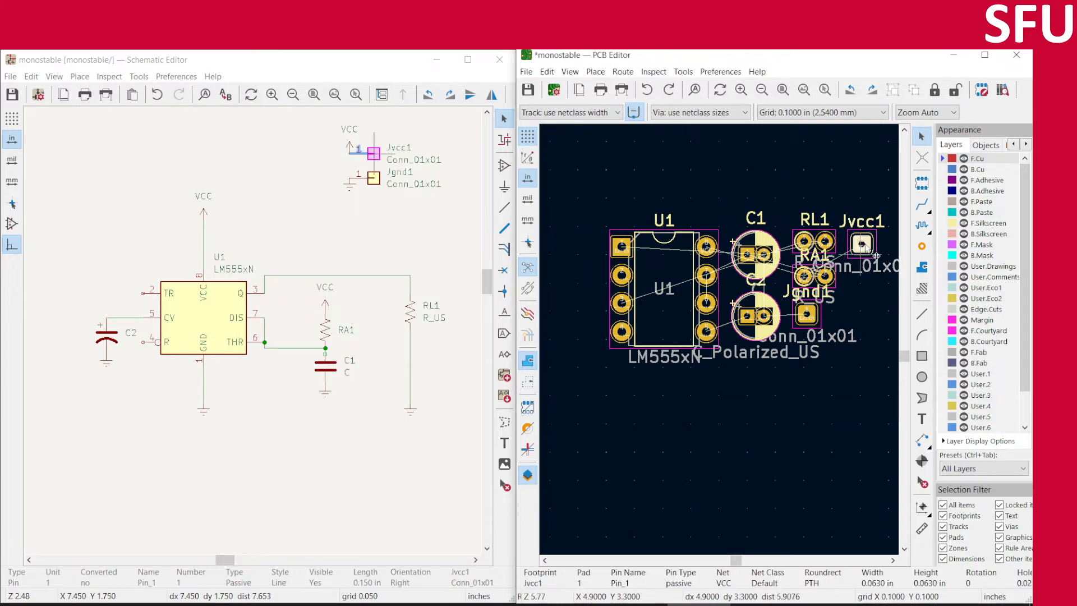
left_click_drag(862, 244, 719, 170)
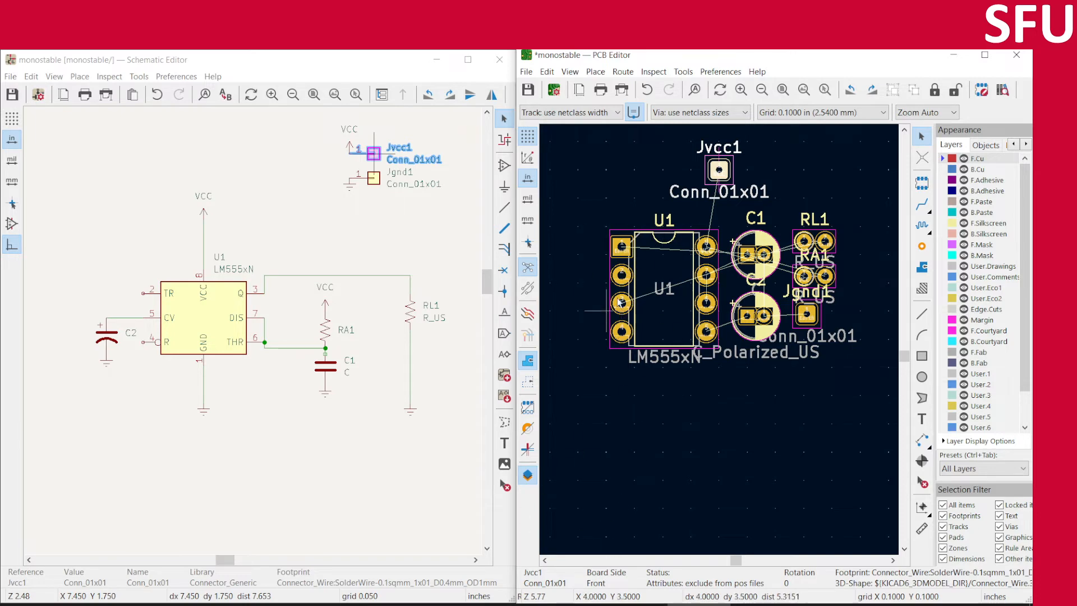
- Bring up the monostable circuit of lm555.pdf in Adobe Acrobat for reference and move connector Jvcc1 farther above U1
key("alt+Tab")
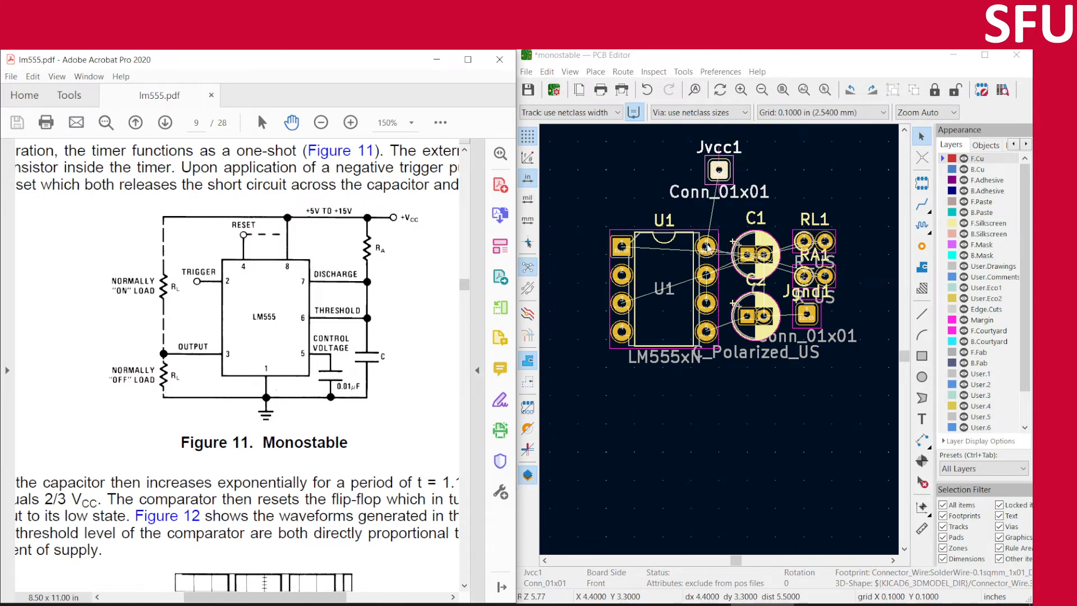
scroll(720, 194, "up", 2)
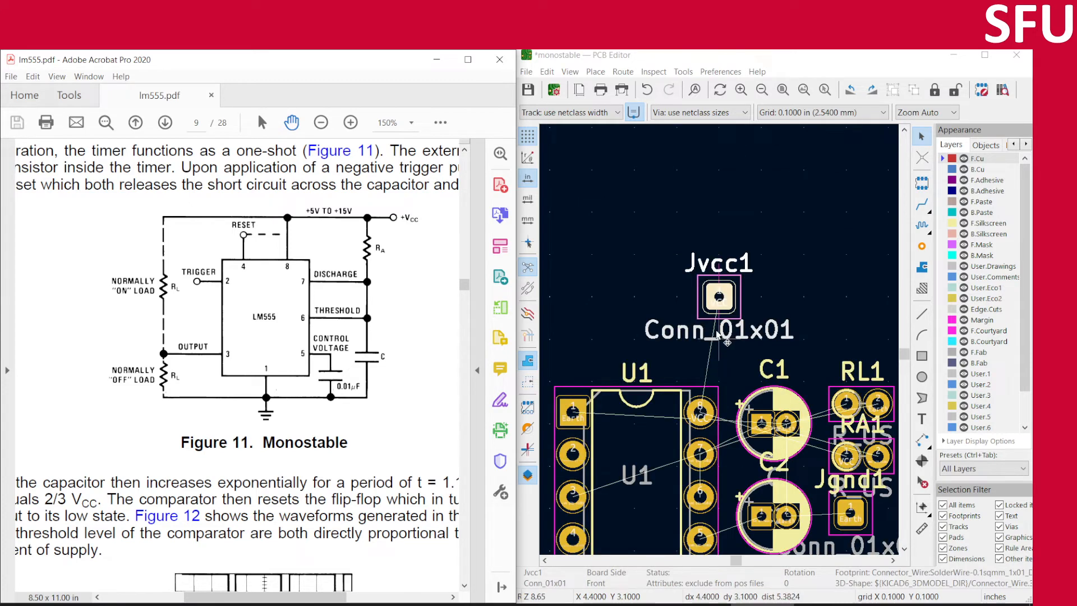
left_click_drag(721, 308, 696, 179)
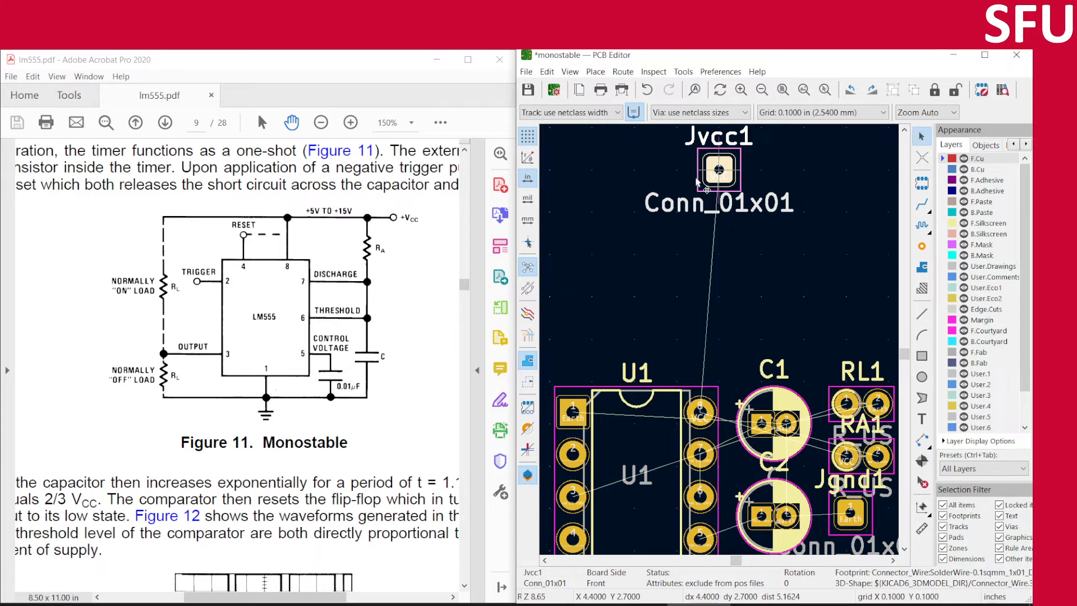
- Move chip U1 straight up about 0.2 in towards connector Jvcc1, keeping its horizontal position, and deselect it
key("Escape")
left_click(700, 422)
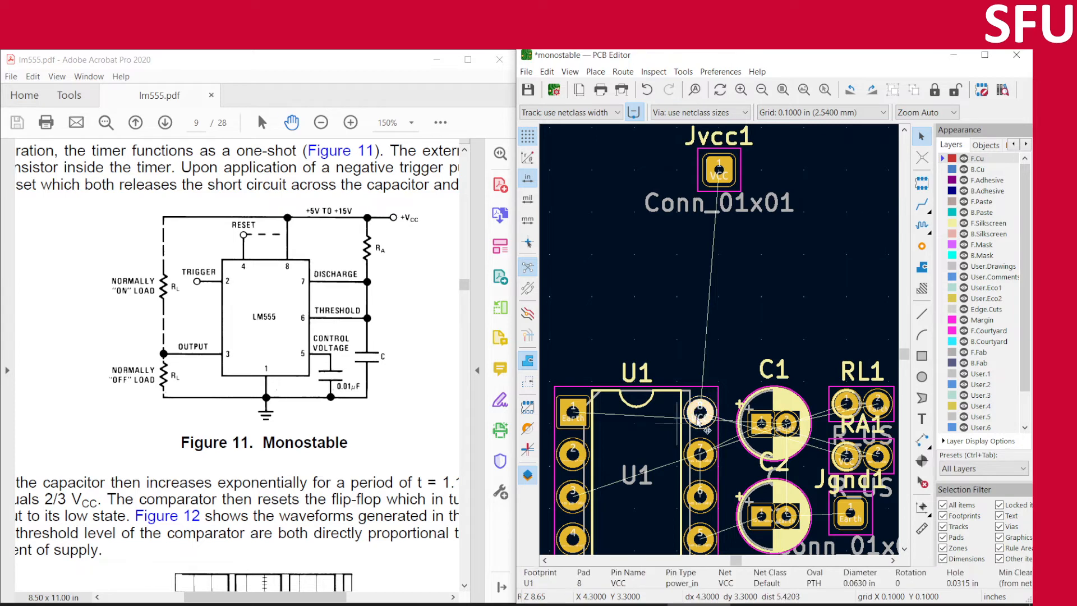
left_click(677, 389)
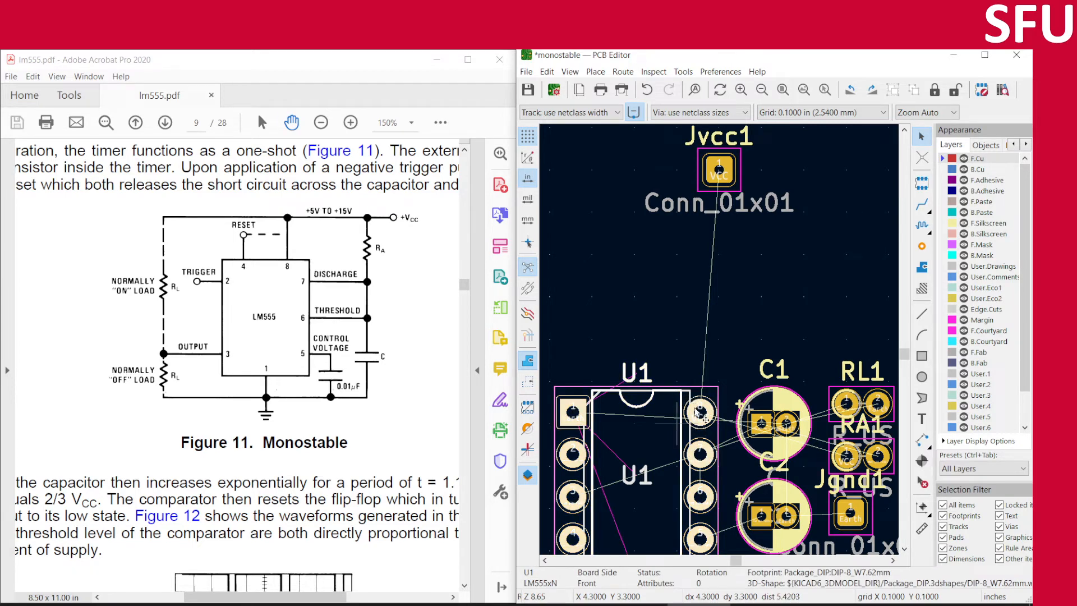
key("m")
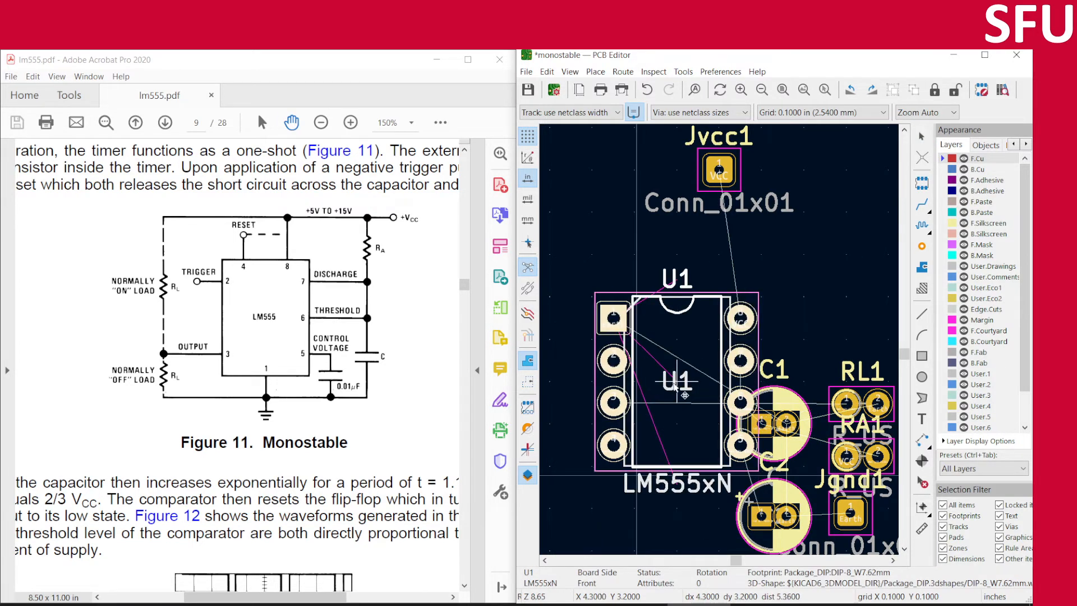
left_click(656, 394)
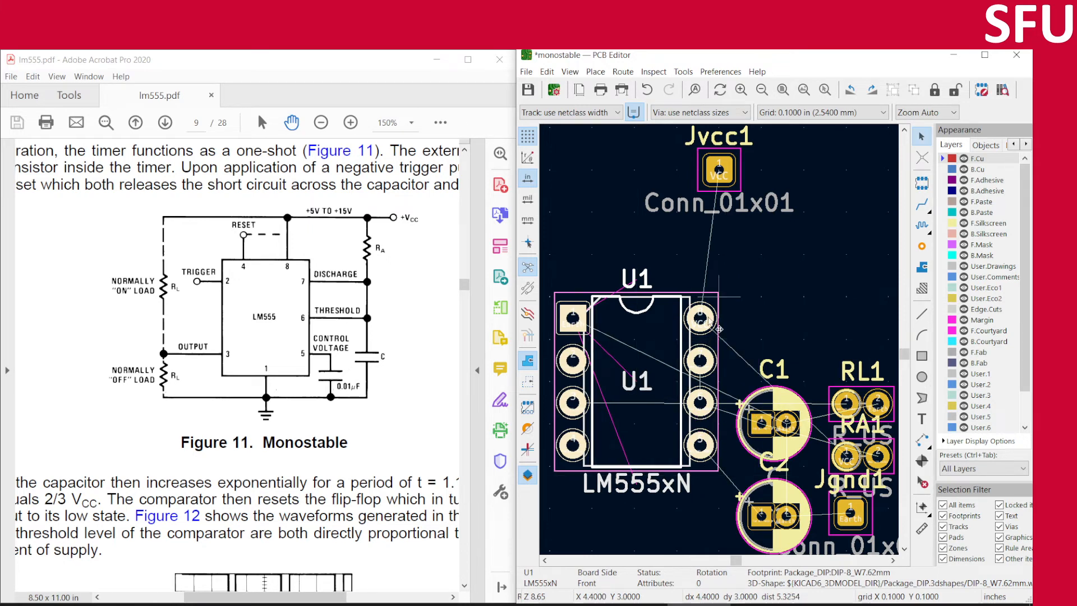
key("m")
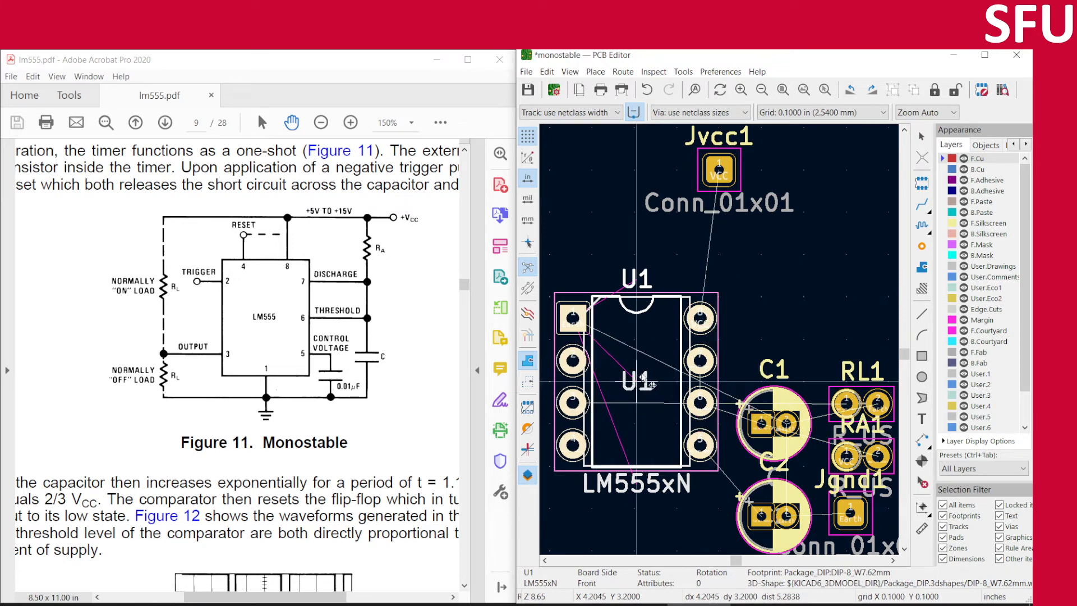
left_click(617, 372)
left_click(699, 289)
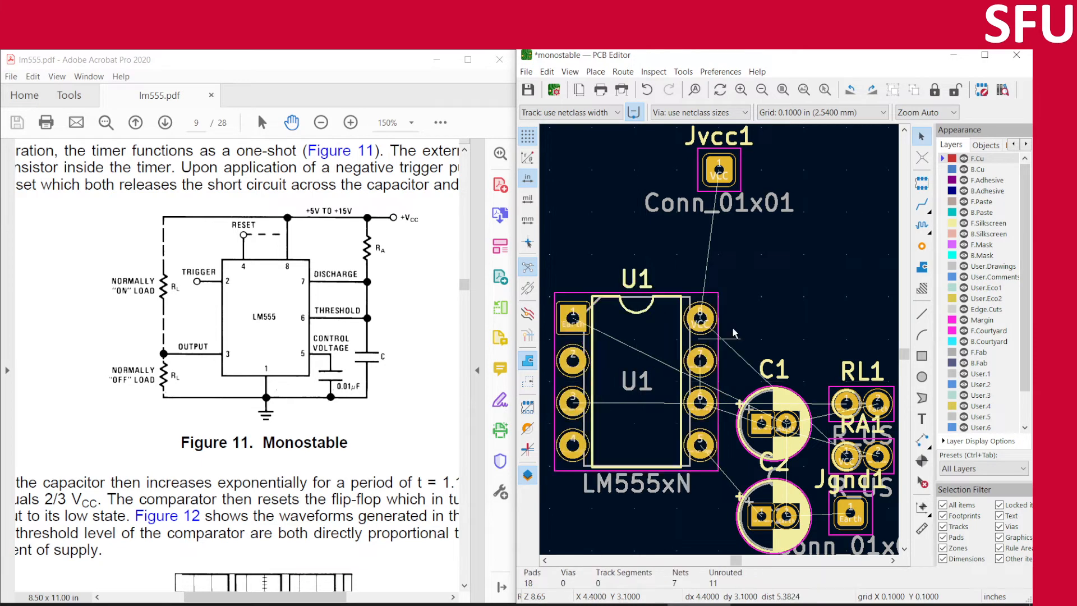
- Move connector Jgnd1 above pin 1 of U1, level with Jvcc1 at about X 4.0 in, Y 2.7 in
scroll(753, 374, "down", 2)
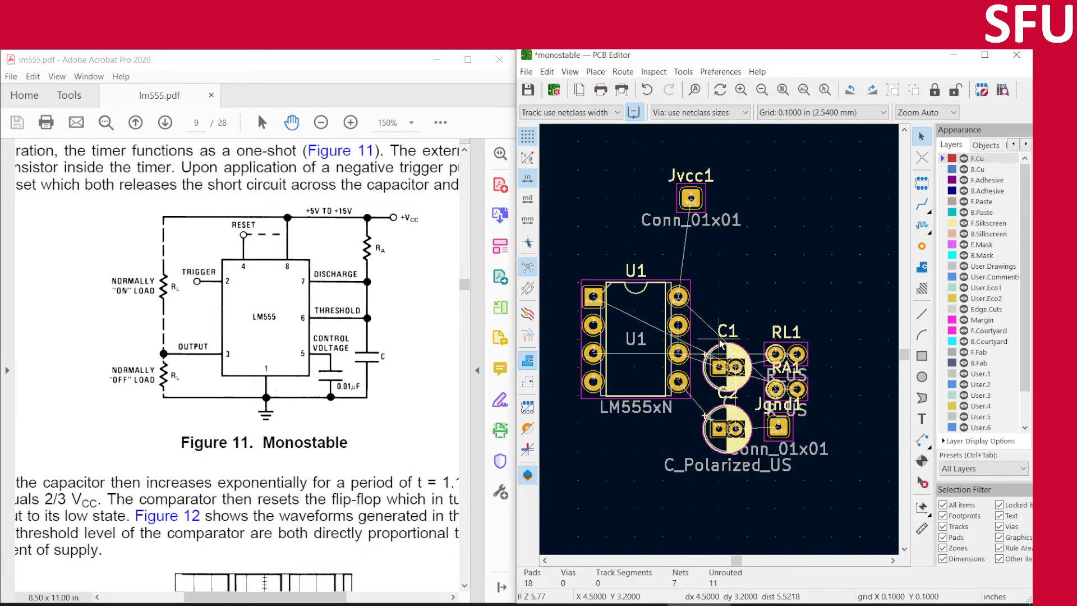
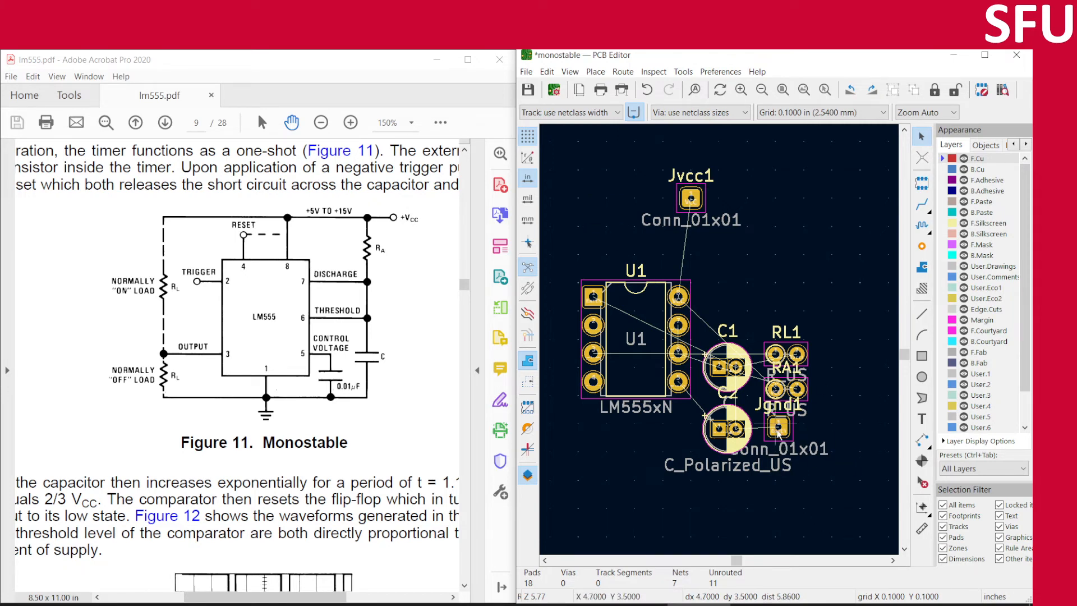
left_click_drag(781, 436, 589, 194)
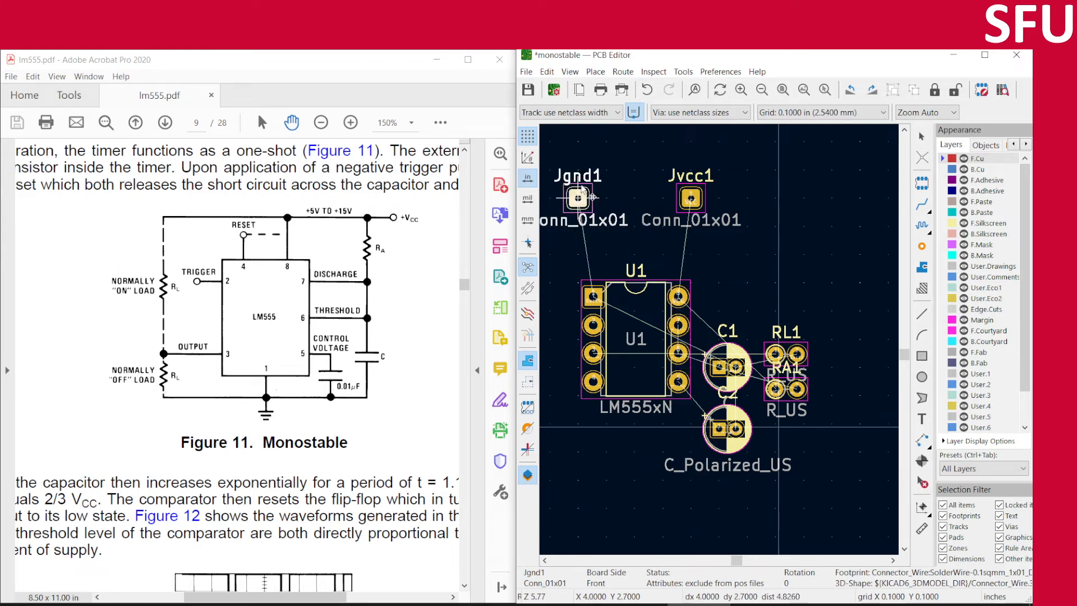
left_click(782, 211)
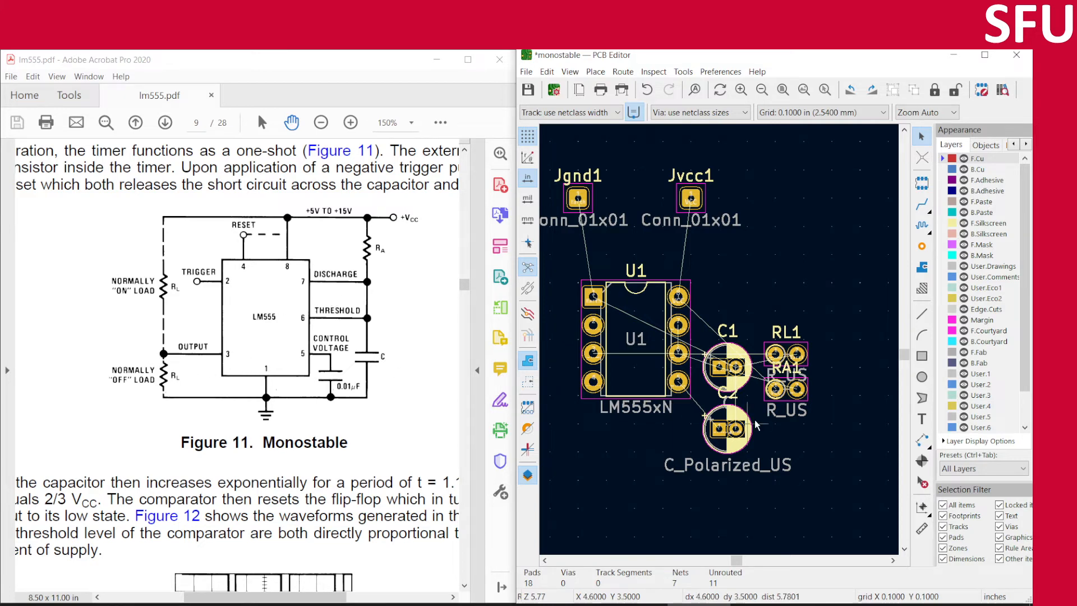
key("F4")
- Move resistor RL1 to the pin 3 side of U1, at about X 3.6 in, Y 3.3 in, and deselect it
scroll(719, 339, "down", 2)
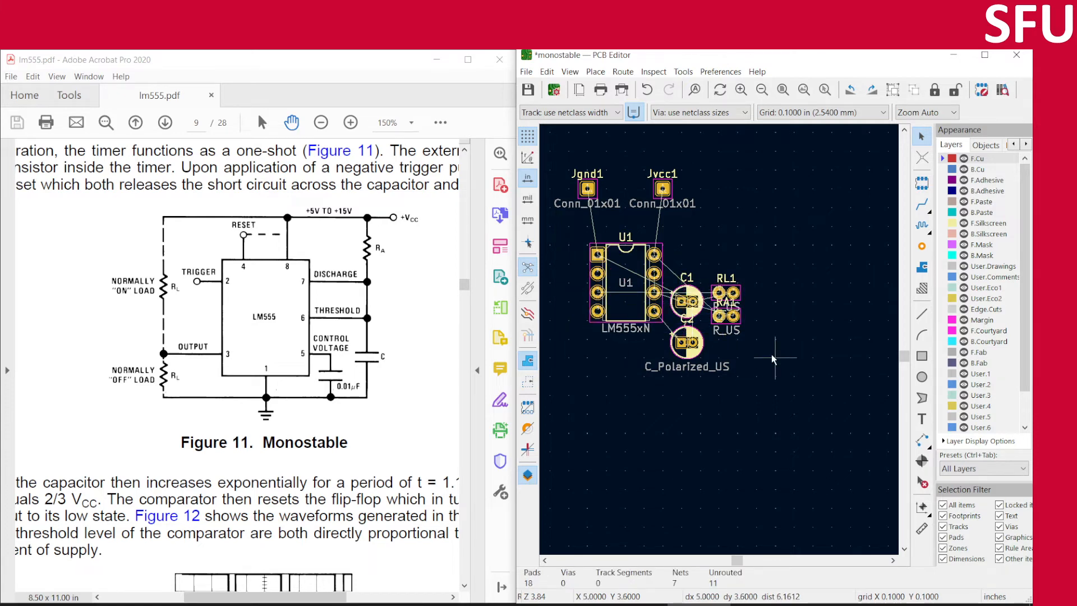
left_click(719, 293)
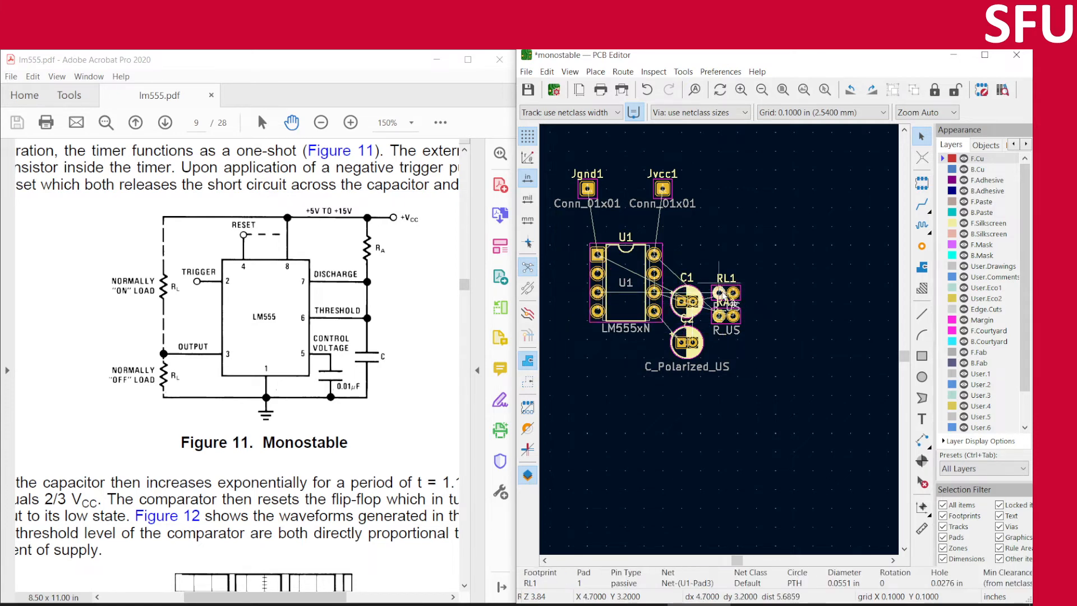
left_click_drag(721, 293, 550, 304)
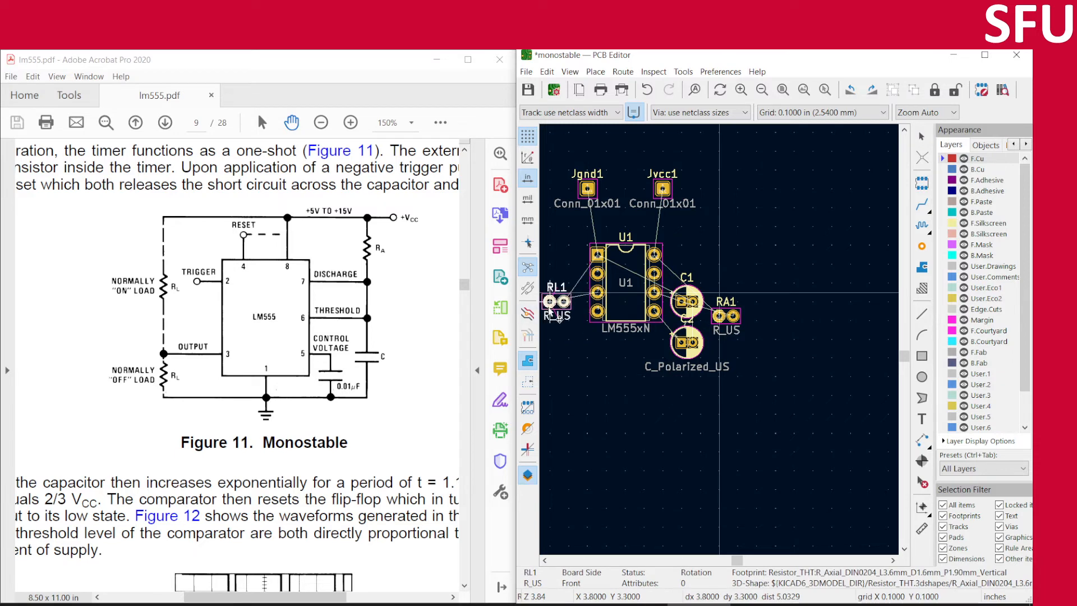
scroll(759, 321, "up", 3)
scroll(719, 339, "down", 6)
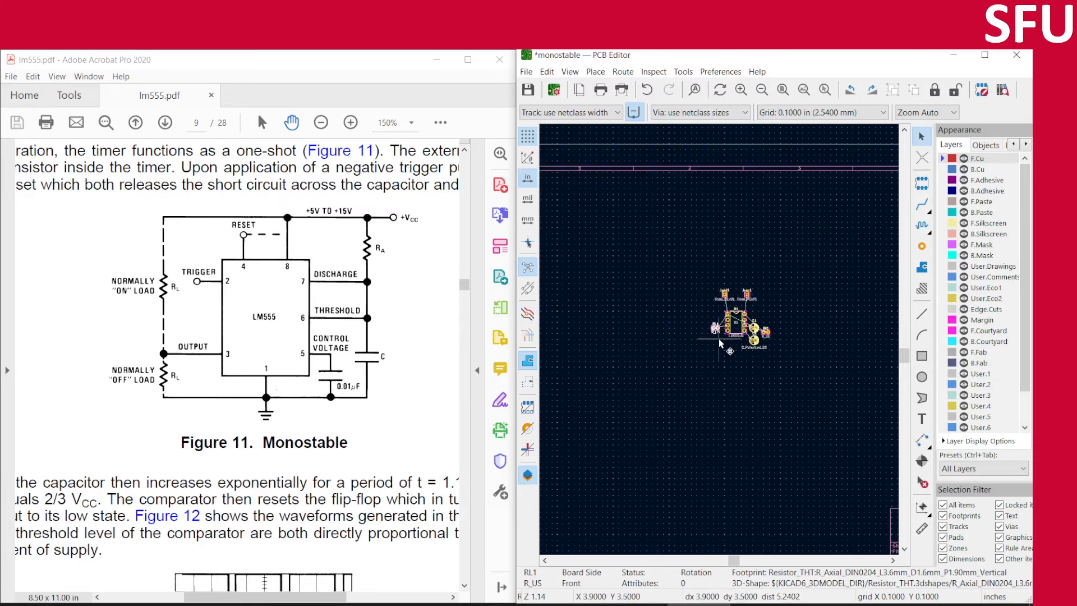
scroll(719, 338, "up", 6)
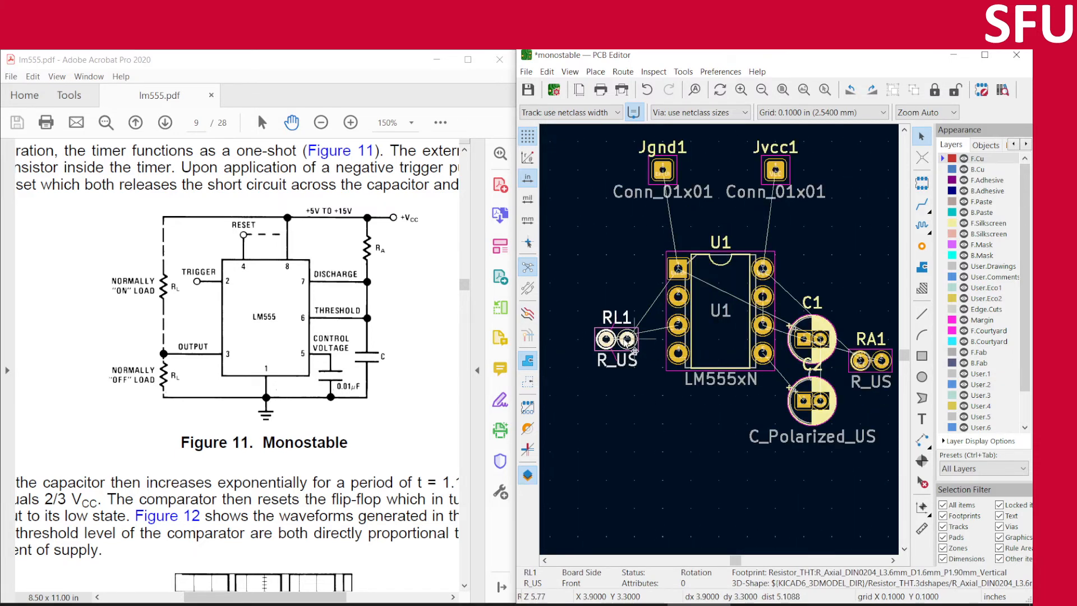
left_click_drag(626, 340, 587, 327)
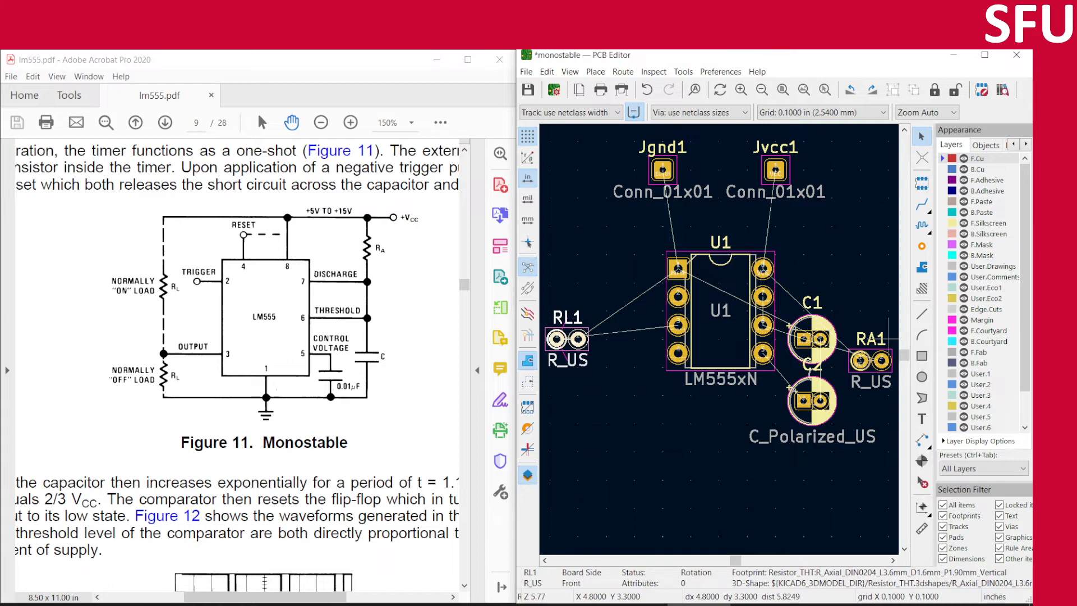
left_click(889, 507)
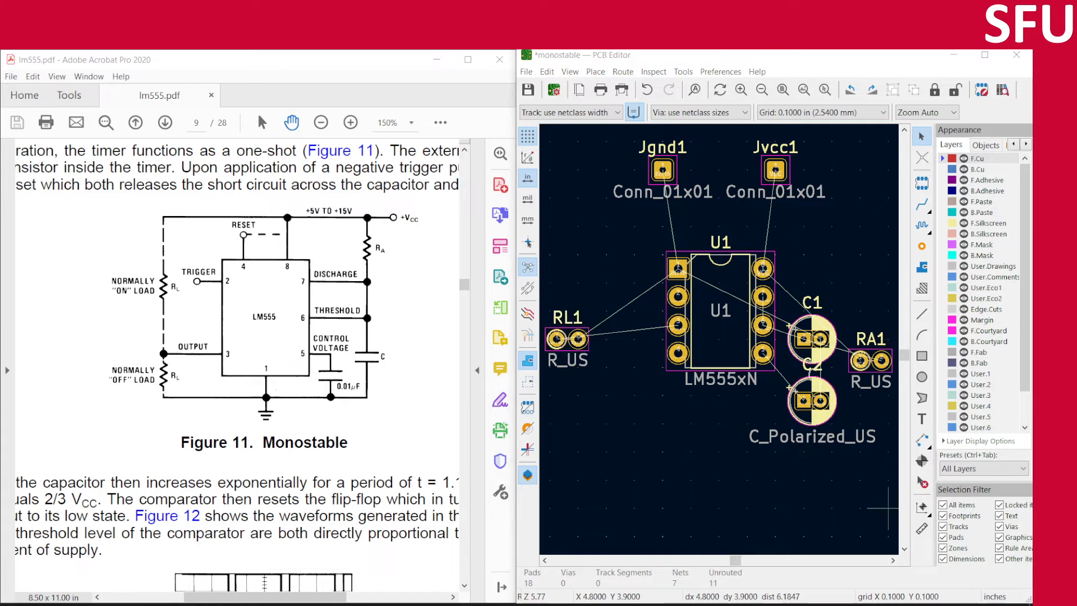
- Rotate resistor RL1 counterclockwise once so its two pads stand vertically beside U1
right_click(563, 347)
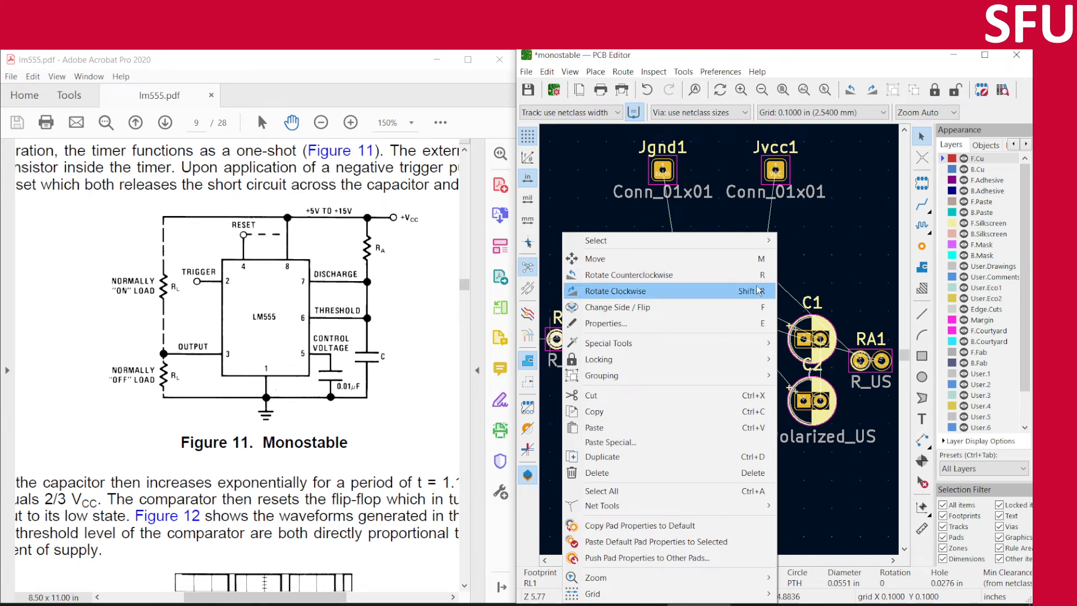
left_click(591, 202)
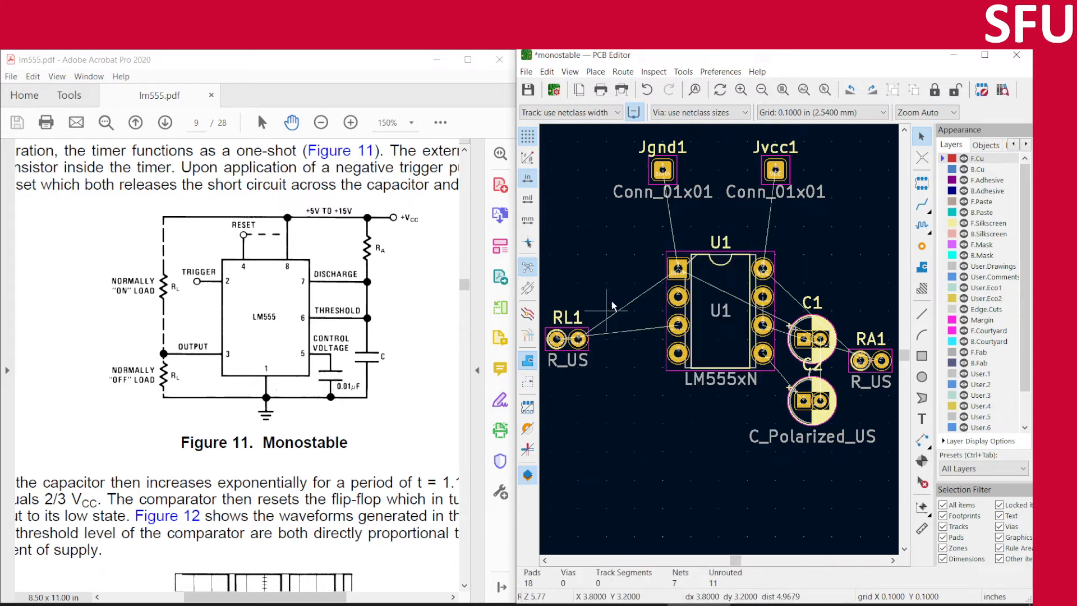
left_click(580, 349)
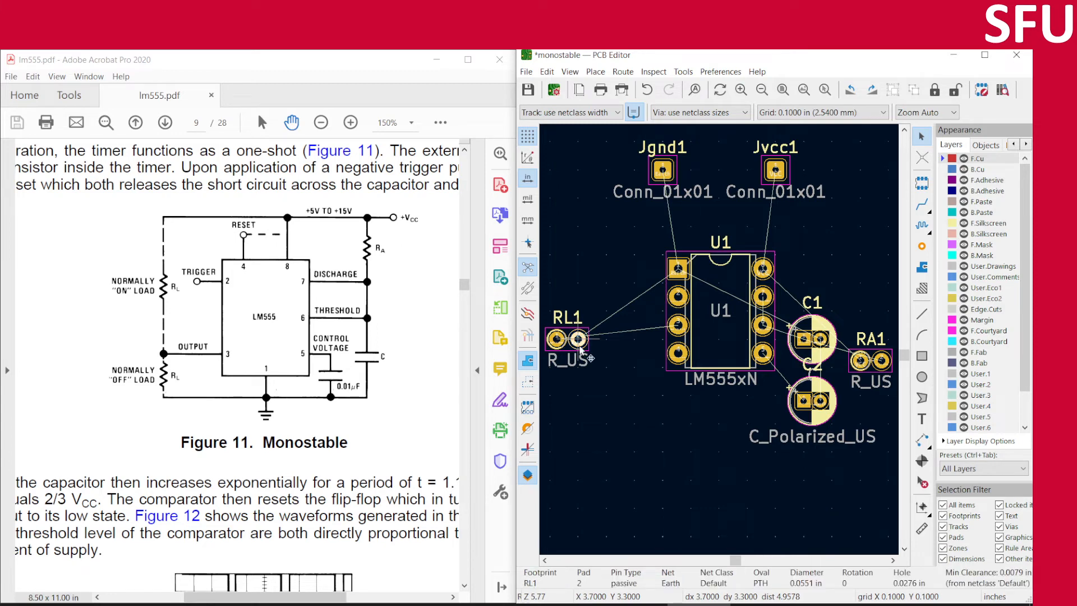
right_click(579, 342)
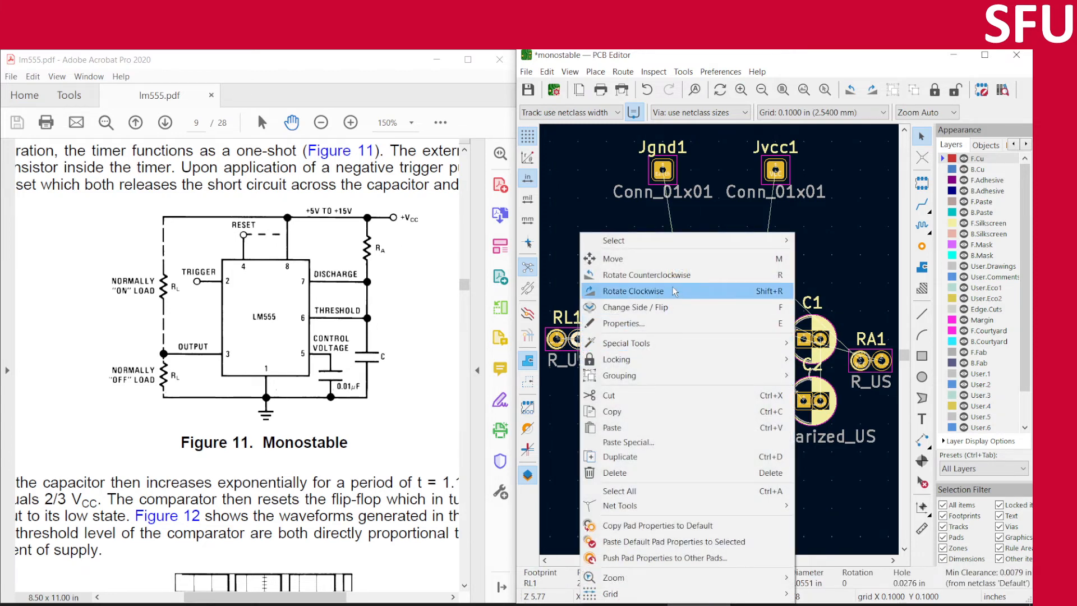
left_click(675, 275)
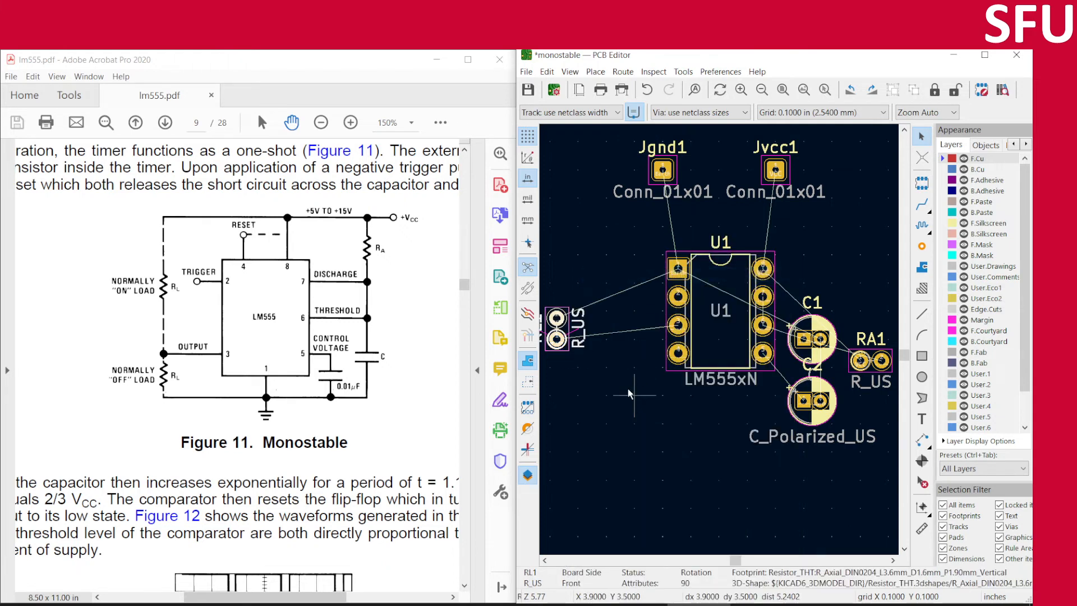
- Shift the rotated RL1 up about 0.1 in, level with the middle of U1's left pin row, and deselect it
scroll(628, 388, "up", 2)
scroll(719, 339, "up", 1)
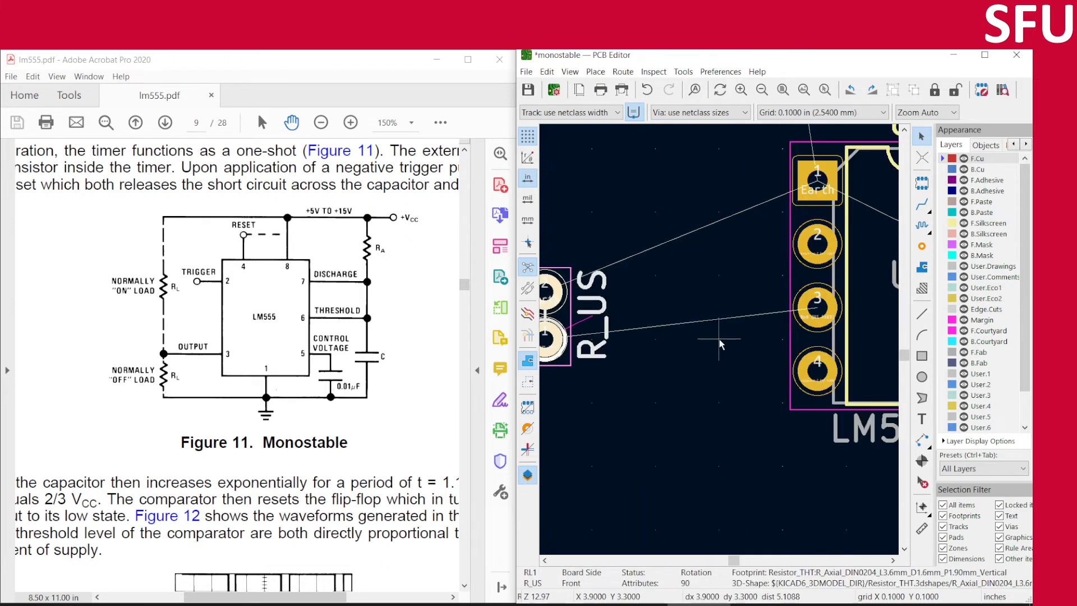
scroll(719, 338, "down", 1)
middle_click_drag(657, 361, 656, 316)
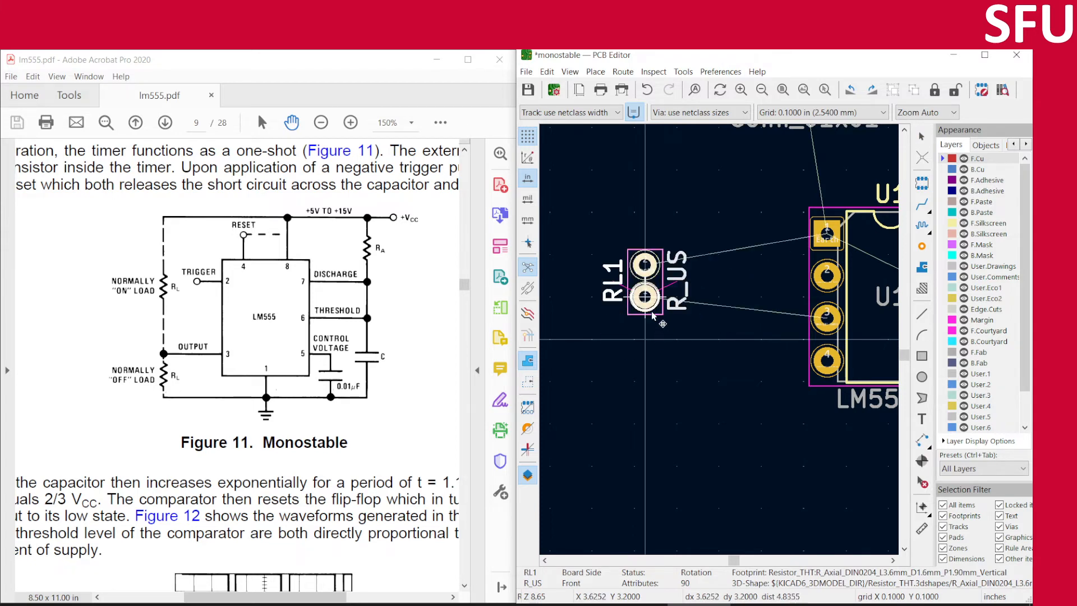
left_click_drag(651, 312, 652, 317)
left_click(725, 398)
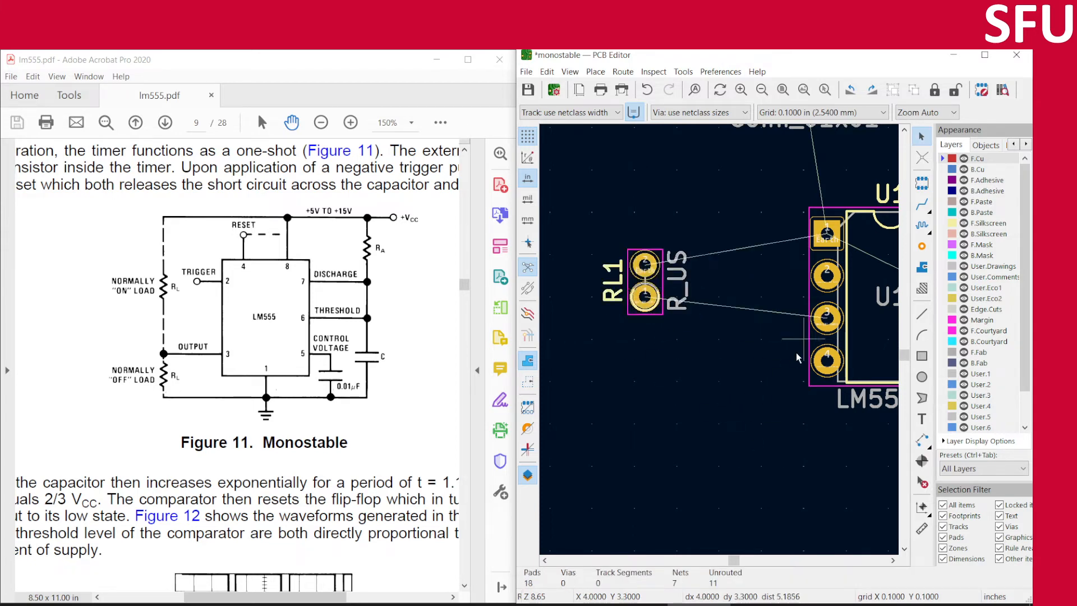
- Move chip U1 about 0.1 in closer to RL1, keeping its vertical position, and deselect it
left_click(825, 328)
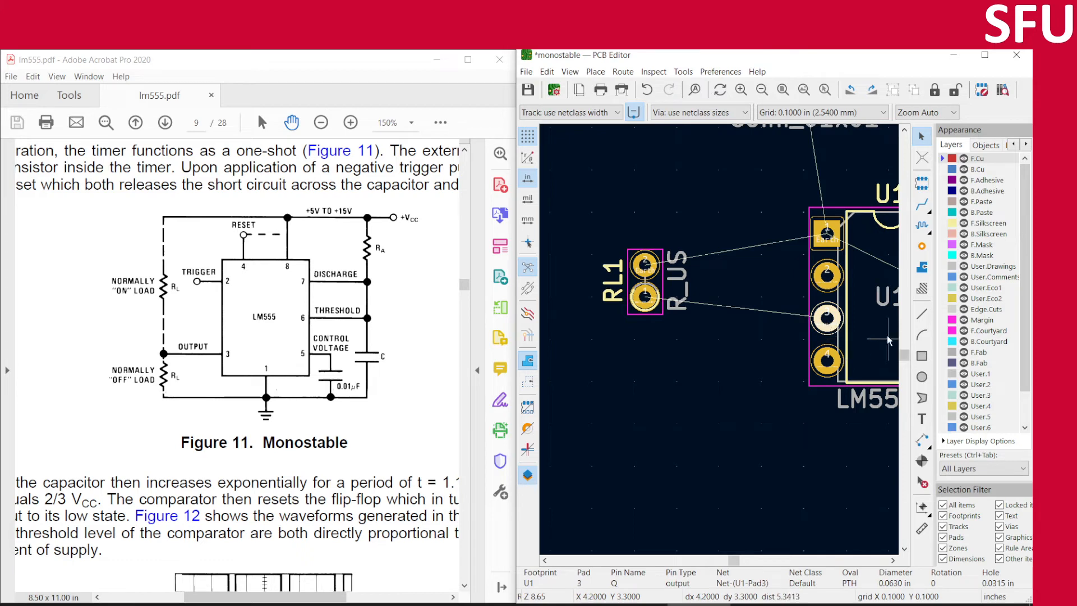
key("m")
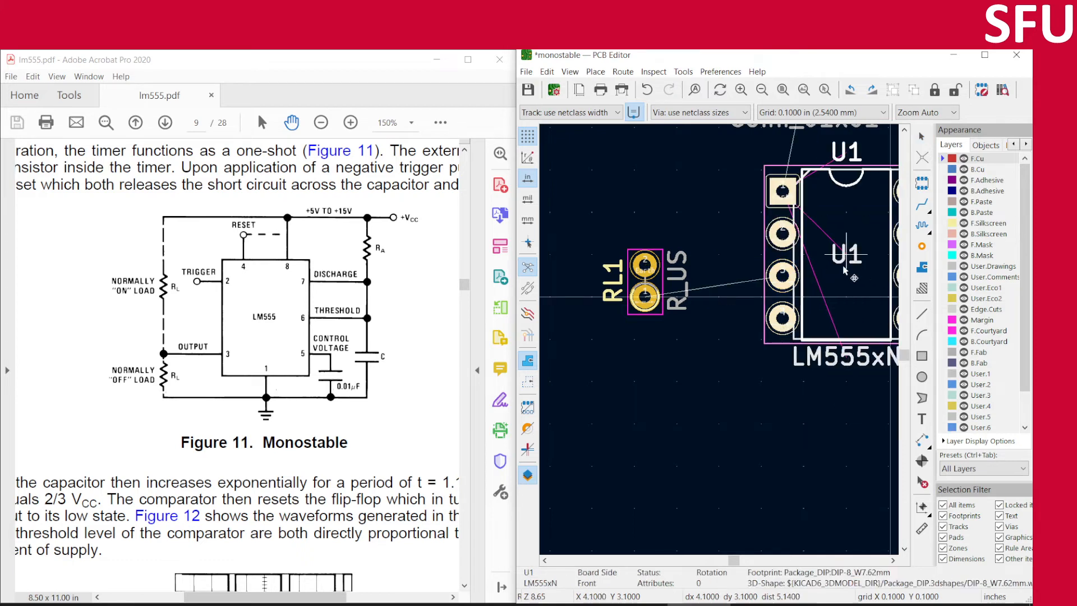
left_click(847, 307)
left_click(680, 440)
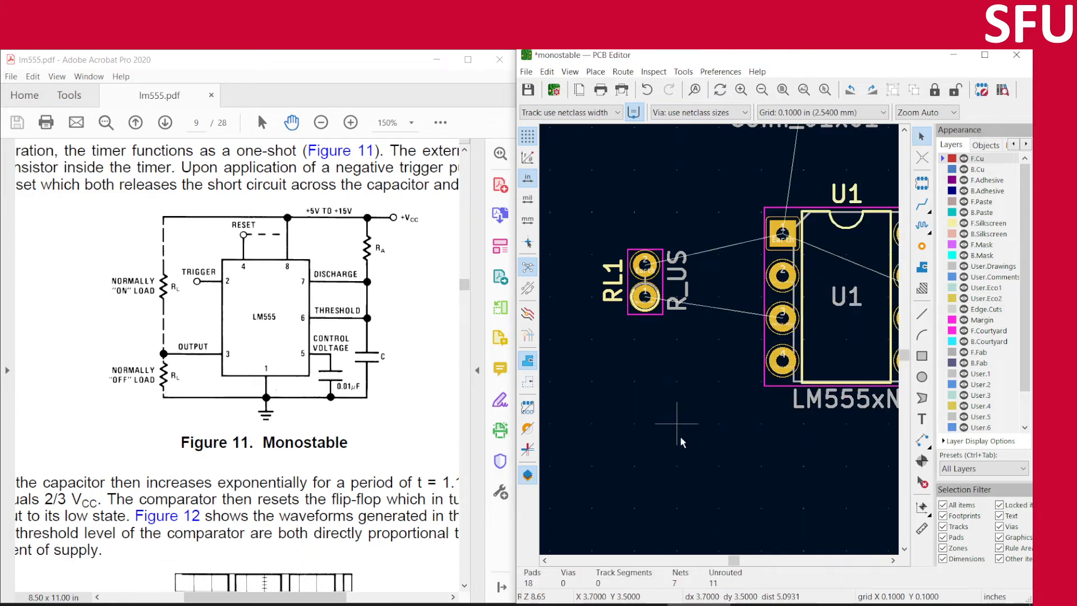
scroll(719, 339, "up", 3)
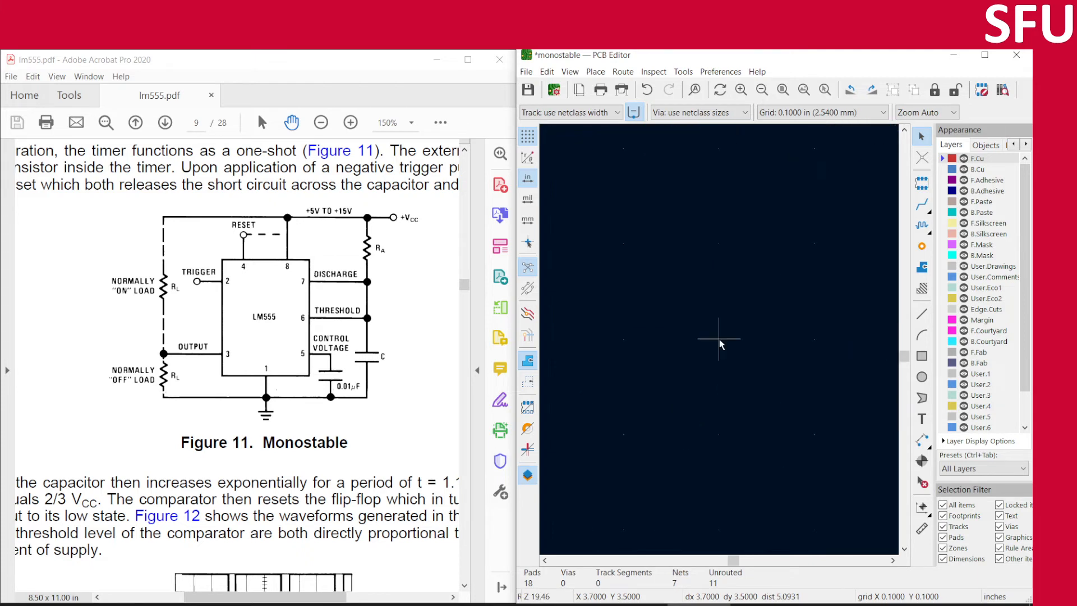
scroll(719, 338, "up", 1)
scroll(719, 338, "down", 5)
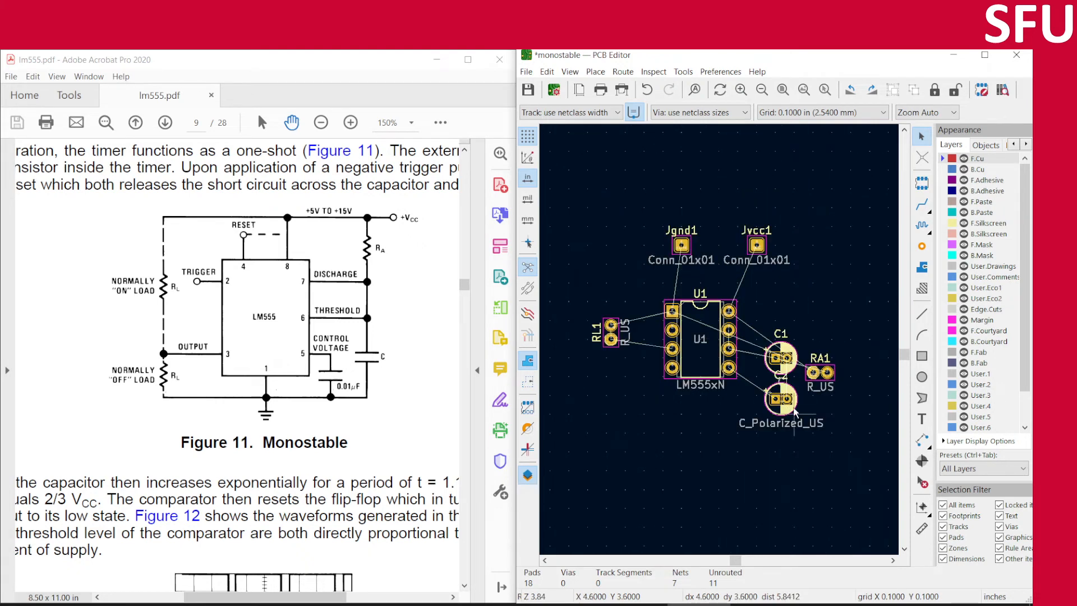
scroll(756, 314, "up", 3)
scroll(719, 339, "down", 2)
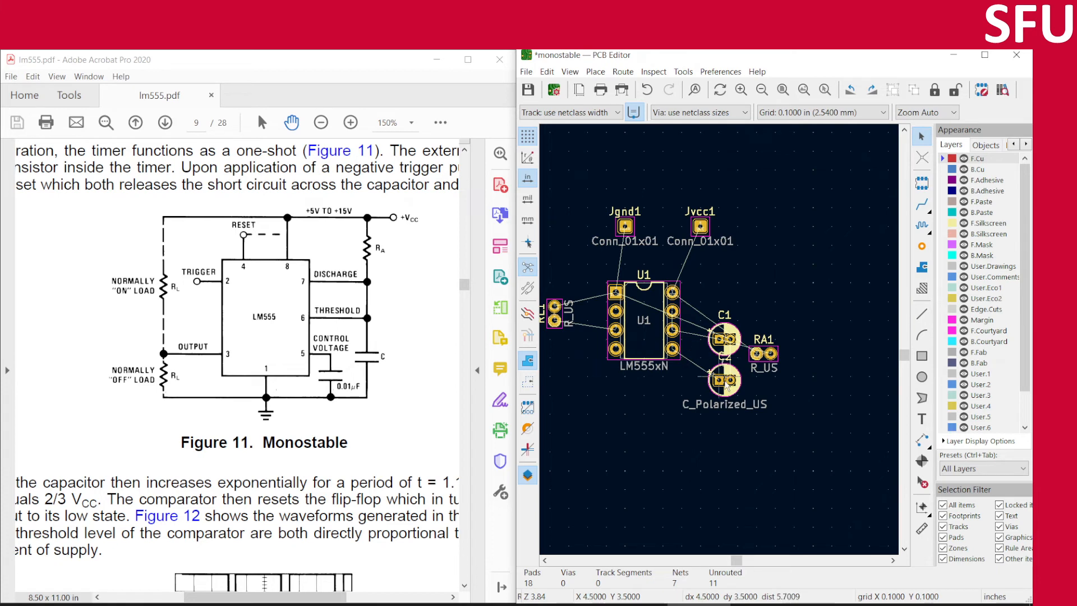
left_click_drag(719, 386, 695, 416)
left_click(762, 462)
- Move capacitor C1 below and to the right of RA1, at about X 5.1 in, Y 3.7 in, and bring up the Schematic Editor for reference
left_click(726, 338)
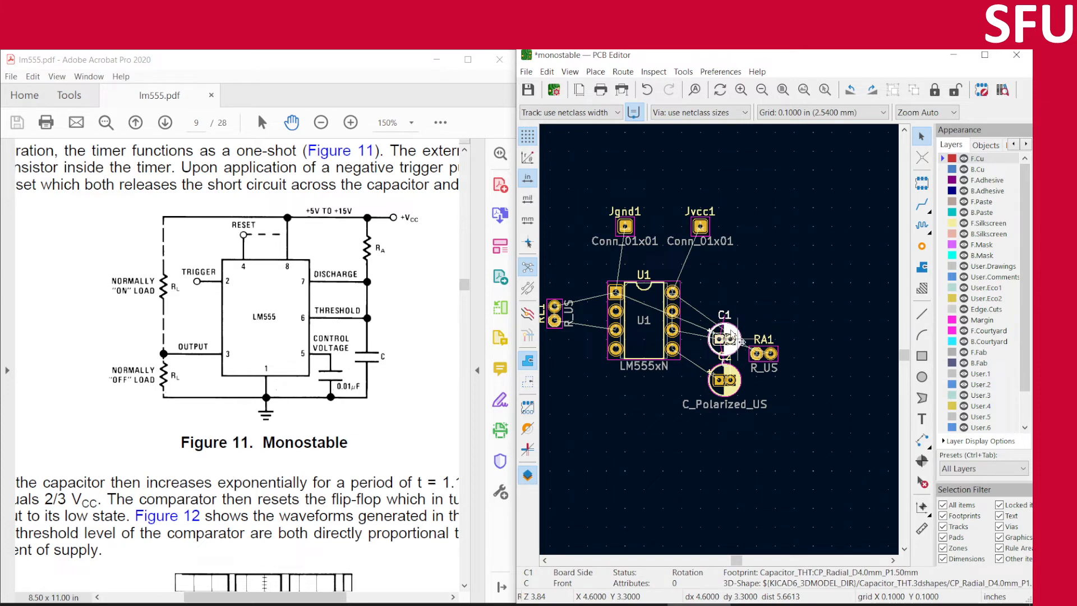
left_click_drag(720, 340, 835, 423)
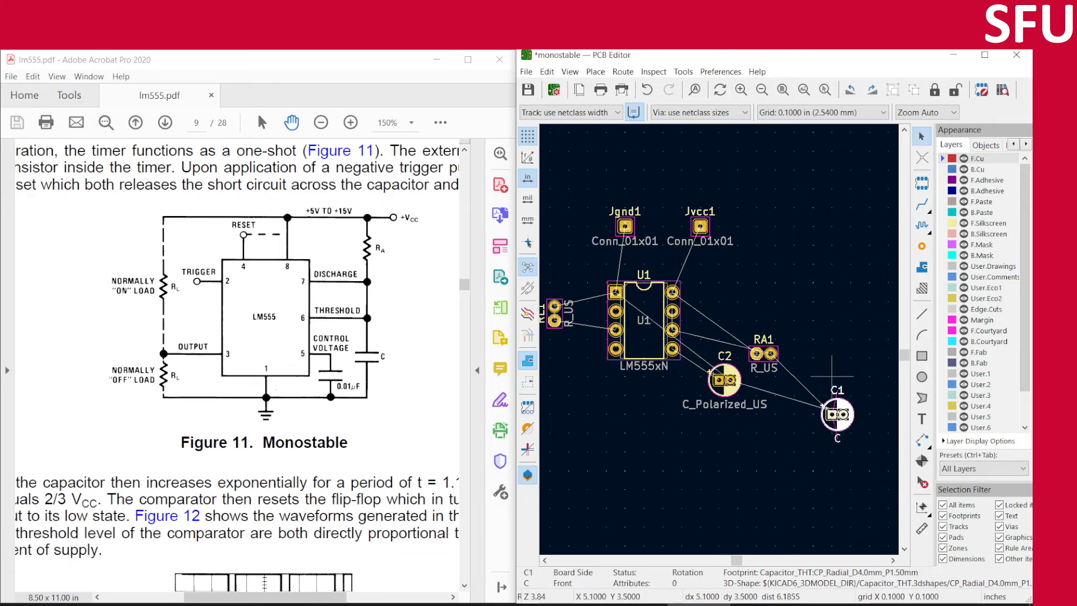
key("alt+Tab")
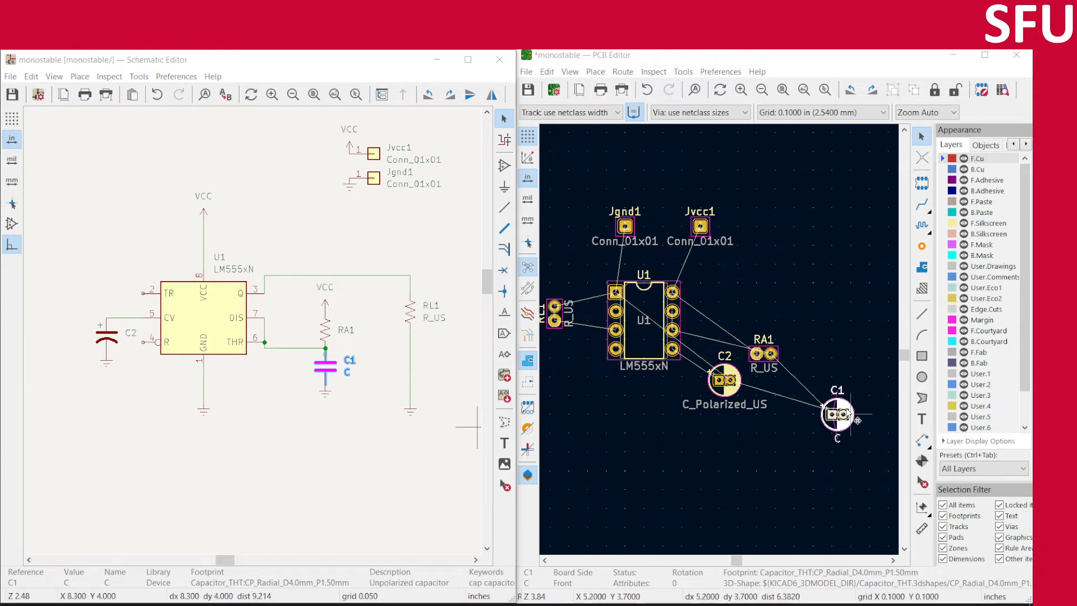
left_click(760, 356)
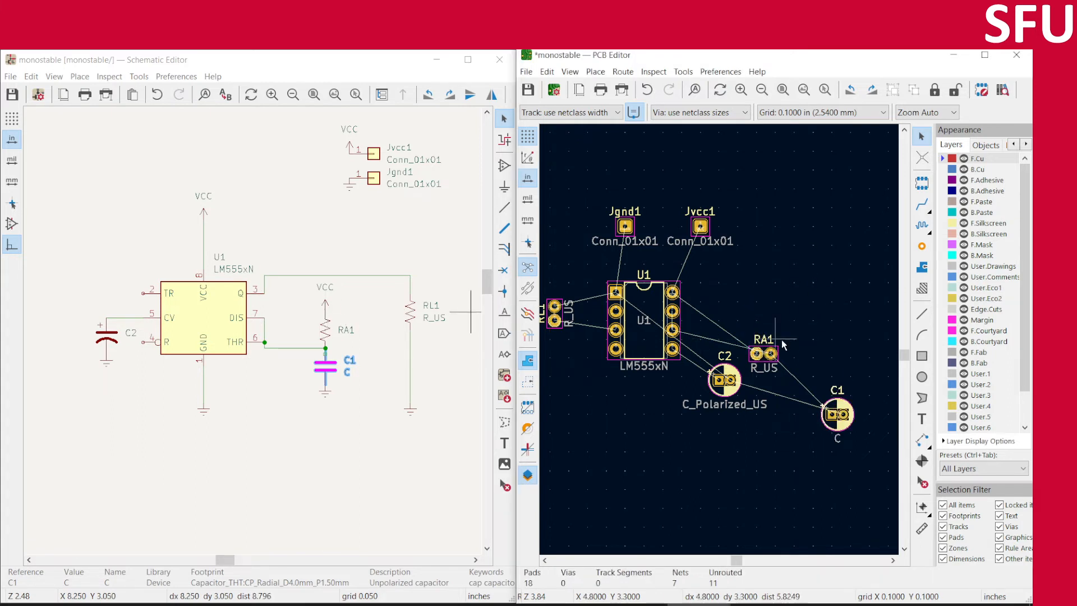
- Move resistor RA1 up beside U1's upper pins and rotate it to -90° so its two pads stand vertically
left_click(766, 353)
left_click_drag(766, 353, 751, 308)
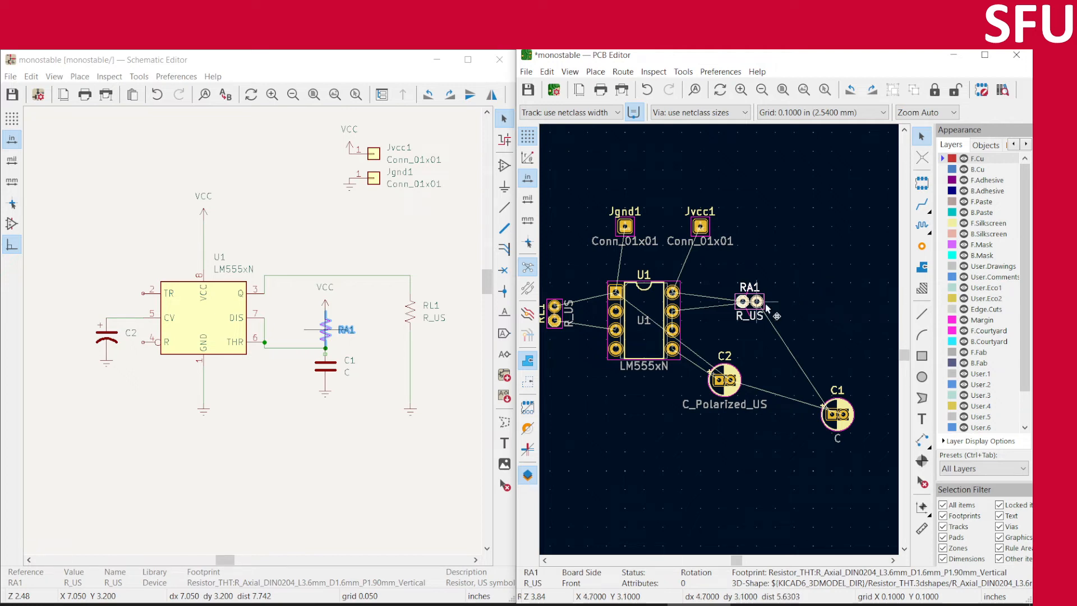
key("r")
key("r")
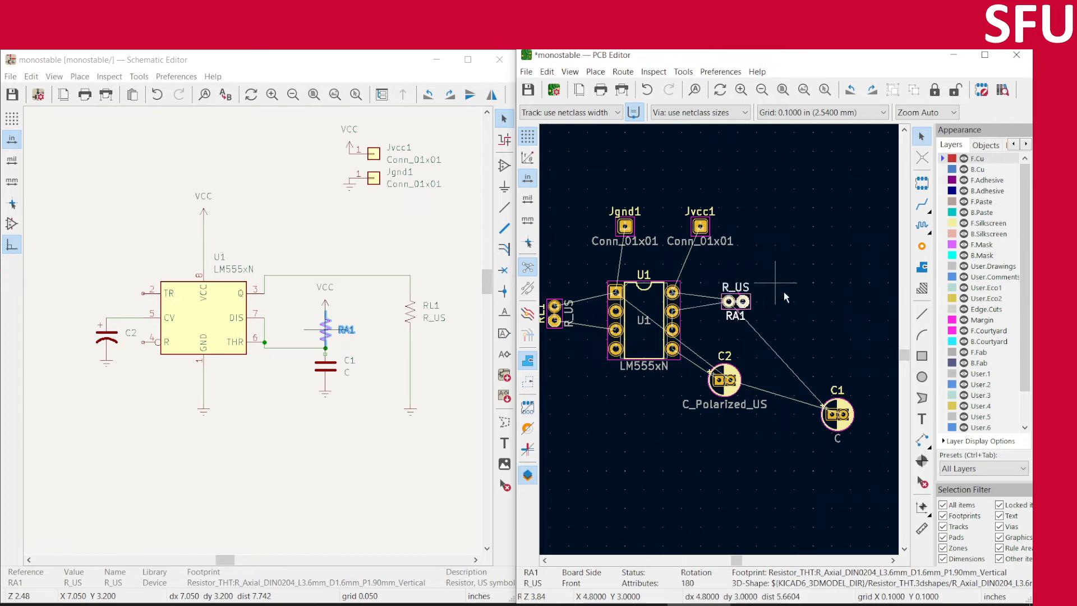
key("r")
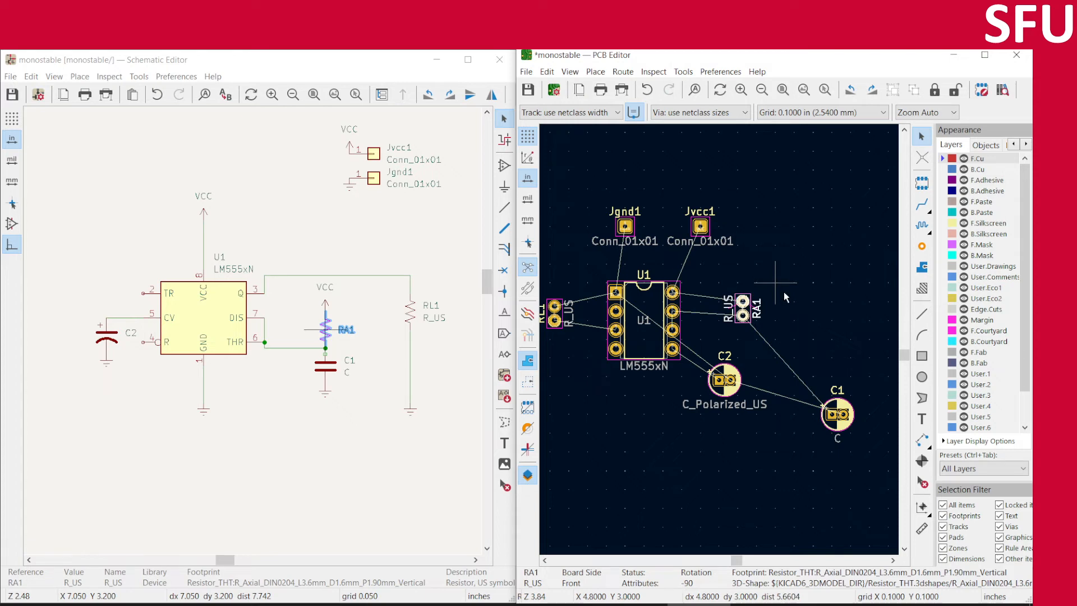
left_click(810, 310)
- Check RA1's pads up close and move capacitor C2 about 0.3 in left and 0.4 in down, below U1
key("F4")
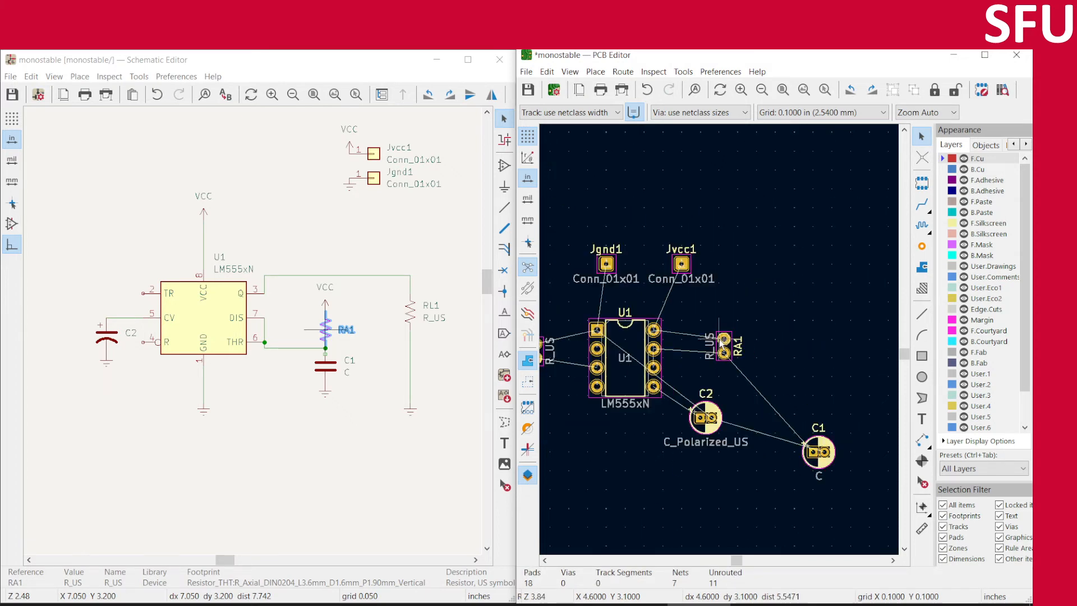
scroll(720, 336, "up", 5)
scroll(717, 339, "up", 2)
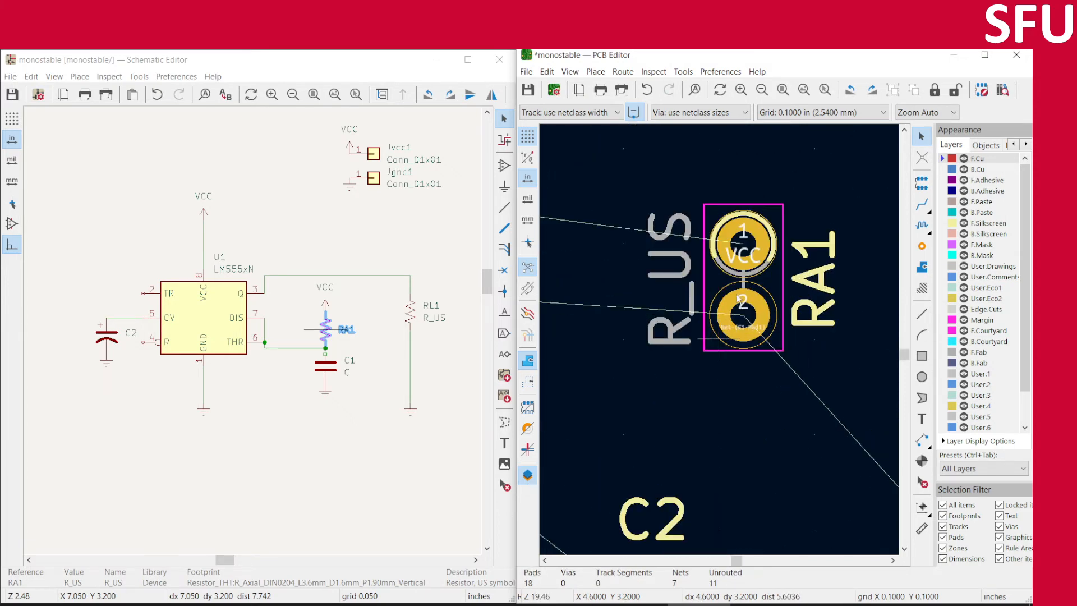
scroll(719, 341, "down", 2)
scroll(721, 343, "up", 2)
scroll(721, 343, "down", 7)
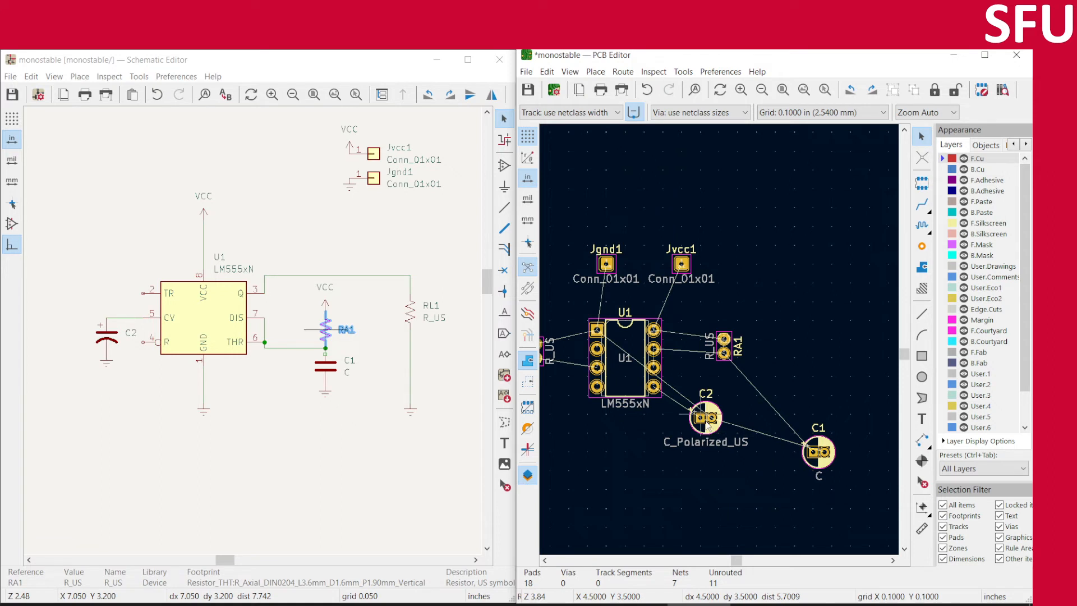
left_click(710, 426)
left_click(745, 497)
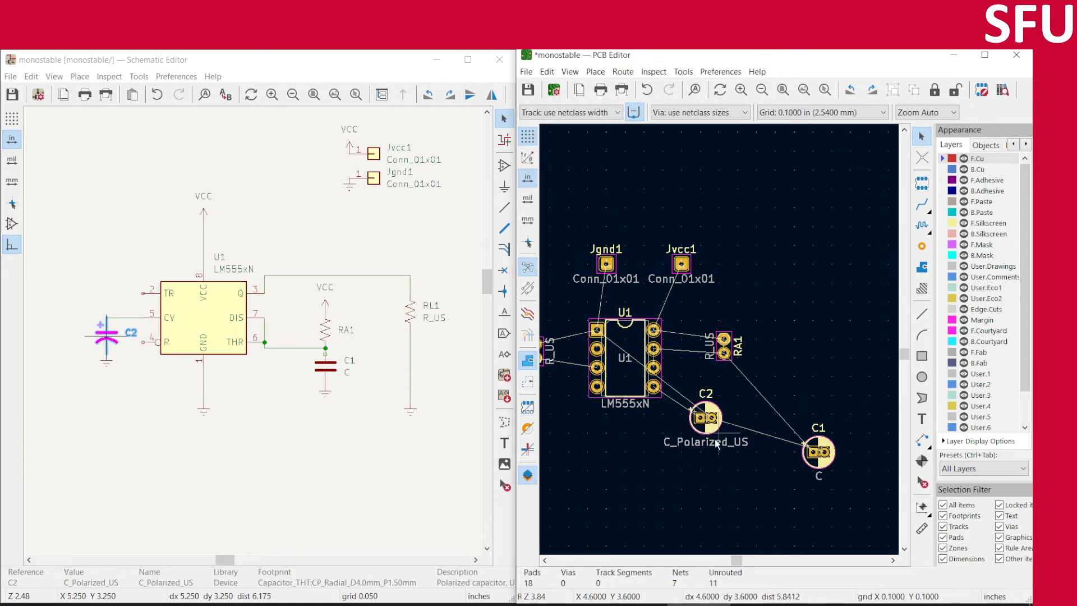
left_click_drag(711, 420, 620, 493)
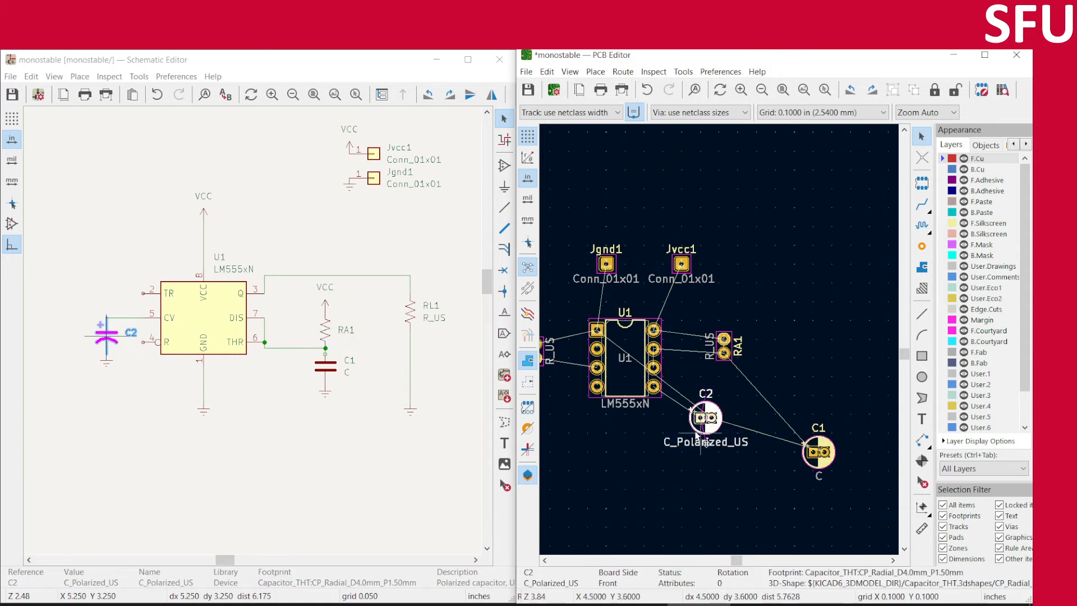
left_click_drag(711, 419, 650, 489)
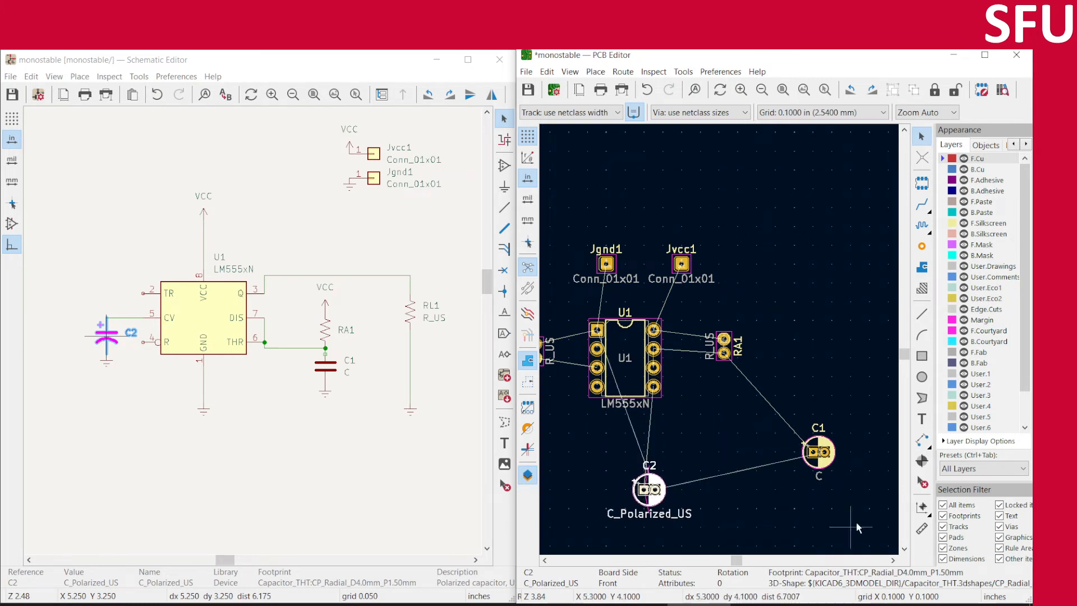
left_click(859, 460)
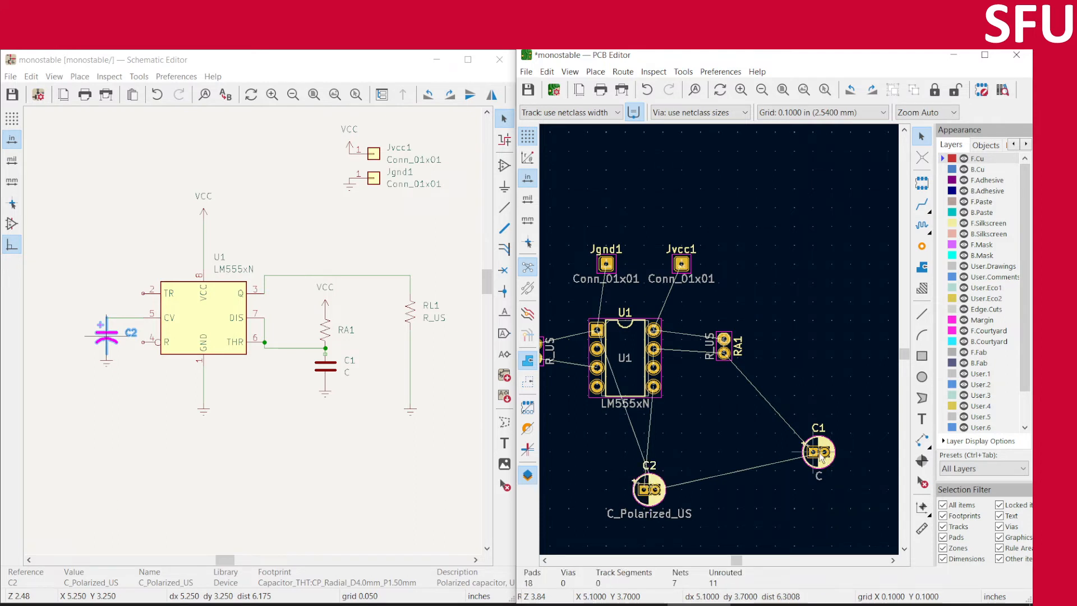
- Move capacitor C1 just below RA1 and rotate it to -90° so its pads stand vertically
left_click_drag(820, 457, 722, 401)
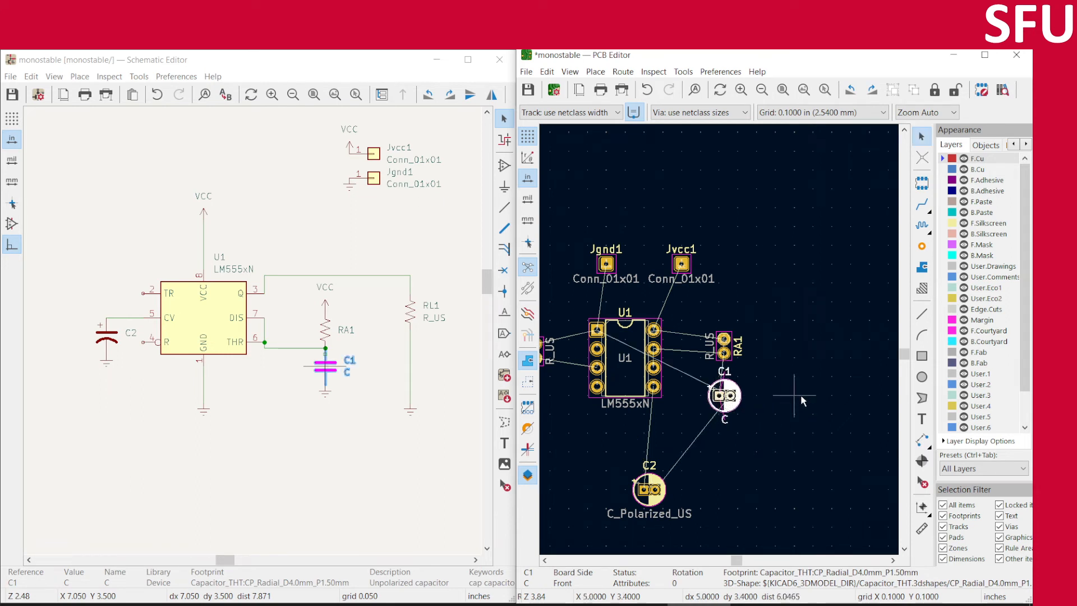
key("r")
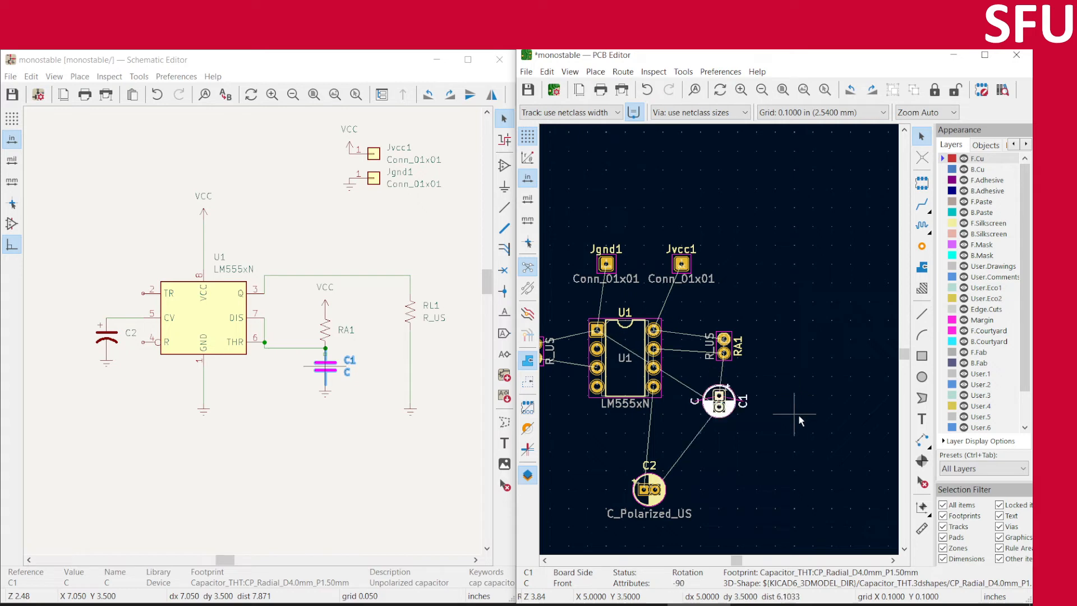
left_click(802, 418)
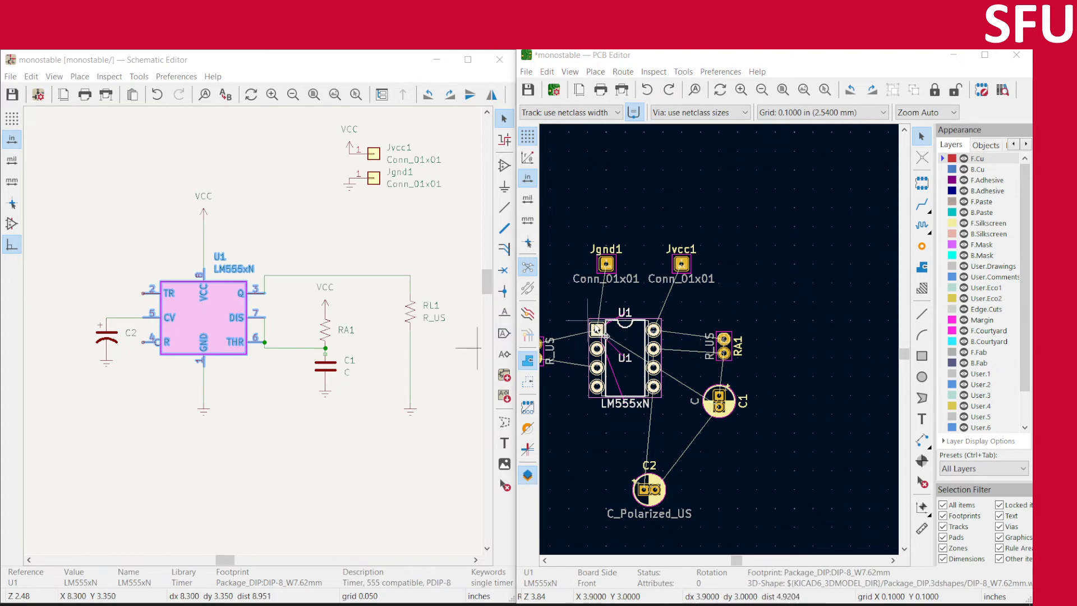
- Shift U1 slightly up and right so pin 1 sits directly under Jgnd1, and raise RA1 level with U1's pin 8
mouse_move(598, 331)
left_mouse_down()
mouse_move(620, 329)
mouse_move(606, 320)
left_mouse_up()
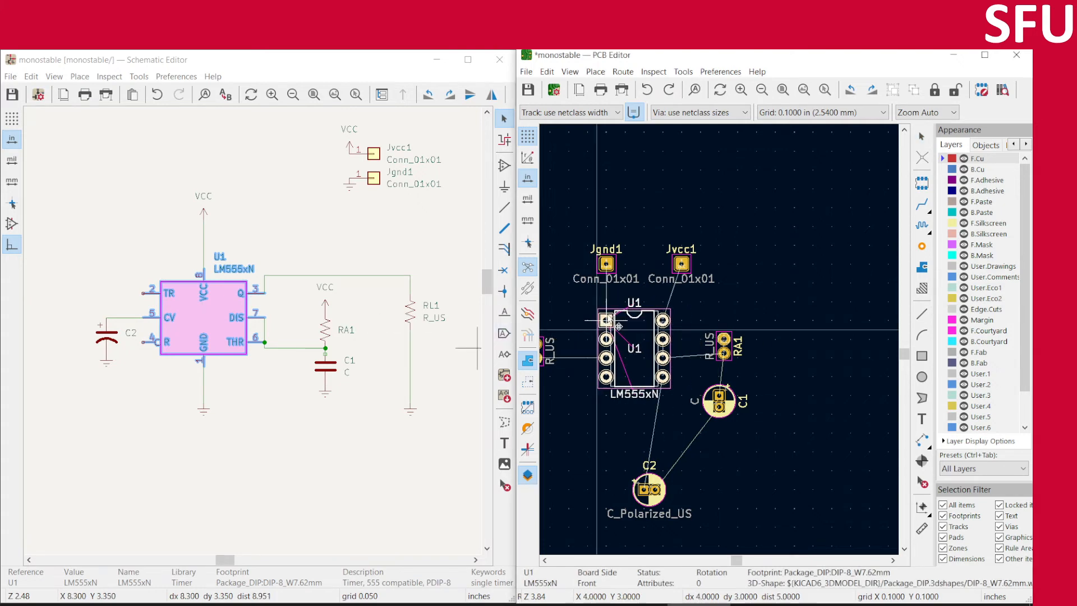
left_click(823, 276)
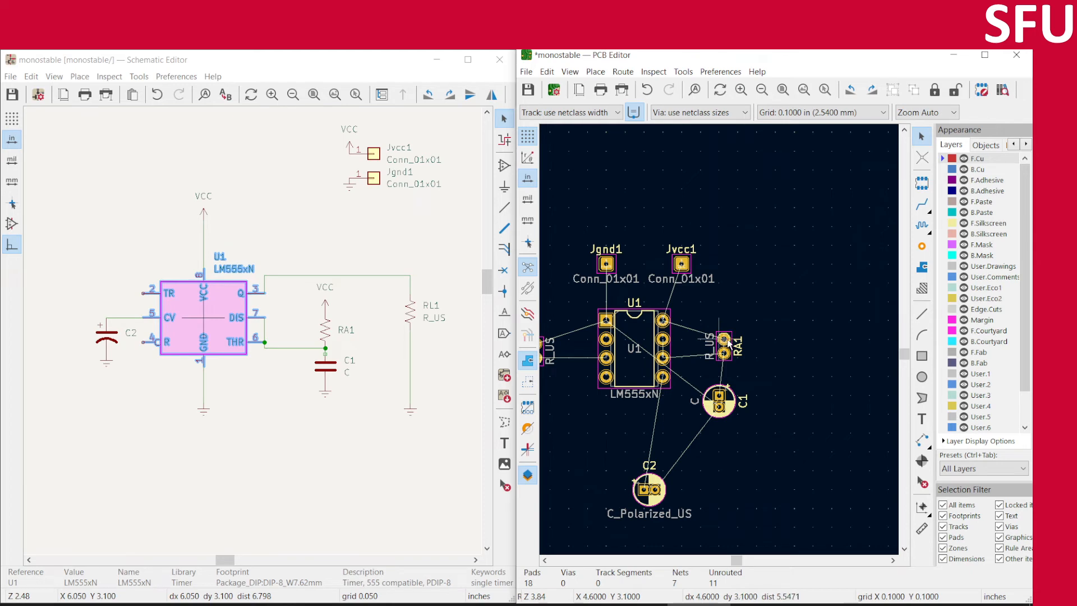
mouse_move(728, 340)
left_mouse_down()
mouse_move(729, 326)
mouse_move(734, 332)
left_mouse_up()
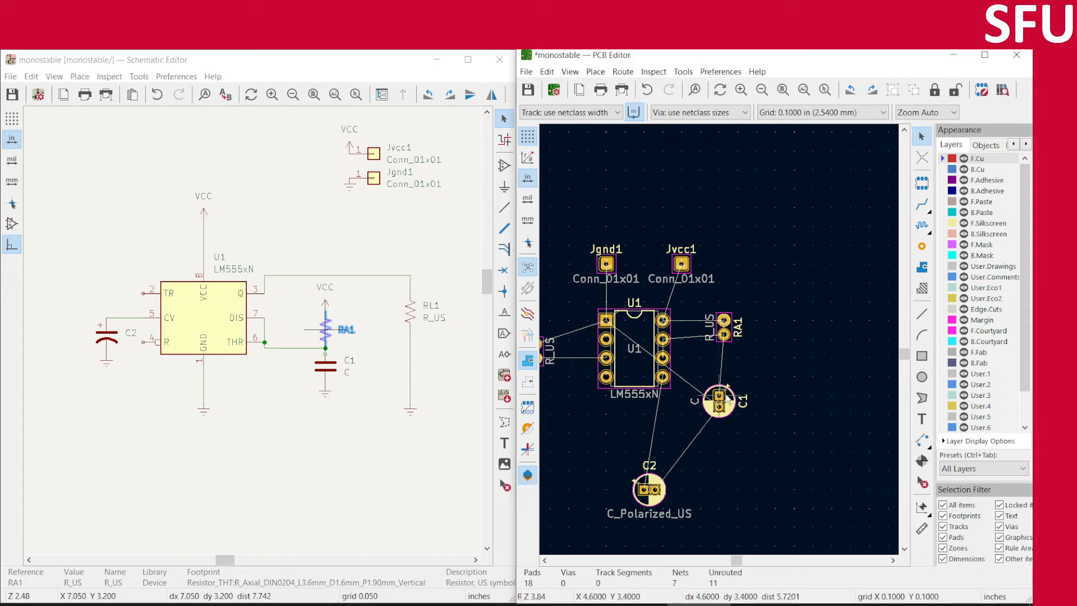
- Shift RA1 slightly left so its pads line up vertically above C1, keeping pad 1 level with U1's pin 8
mouse_move(719, 397)
left_mouse_down()
mouse_move(729, 372)
mouse_move(729, 399)
left_mouse_up()
scroll(725, 337, "up", 5)
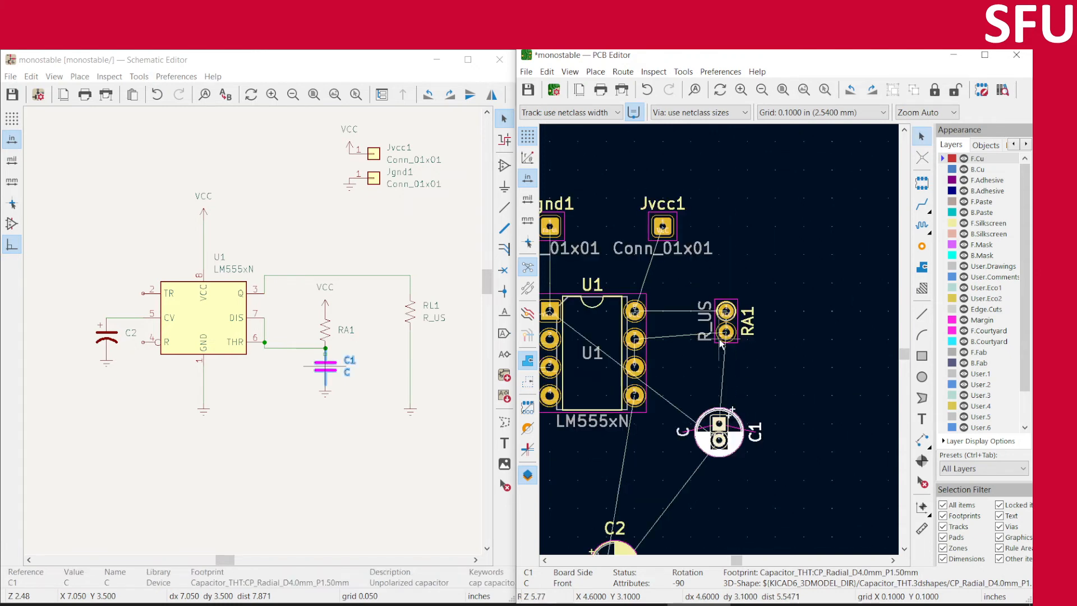
scroll(719, 339, "up", 2)
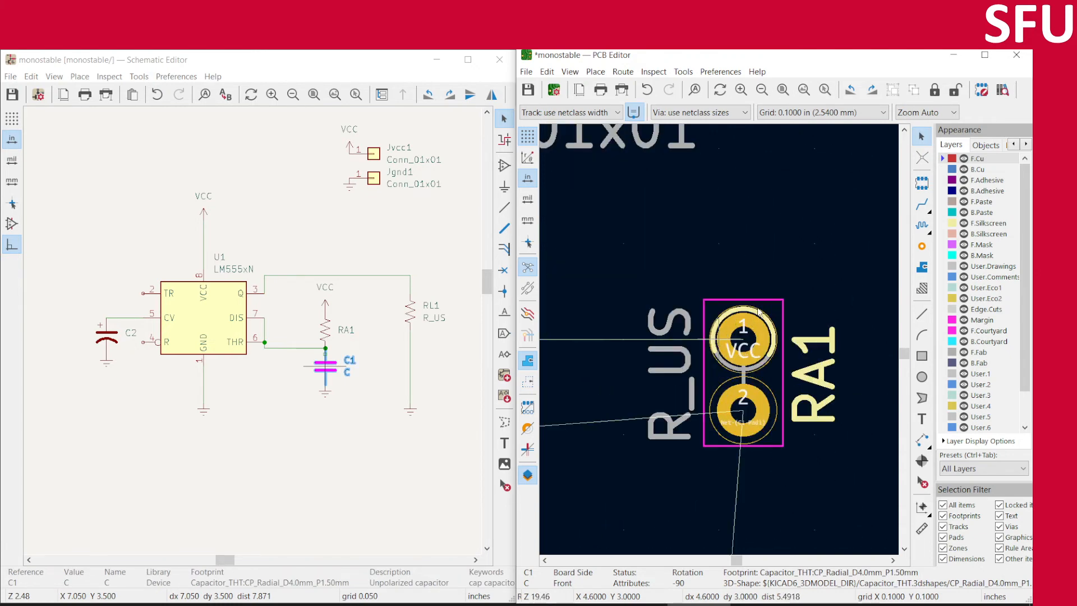
left_click(745, 333)
left_click_drag(750, 324, 718, 339)
scroll(718, 339, "up", 2)
scroll(720, 342, "down", 6)
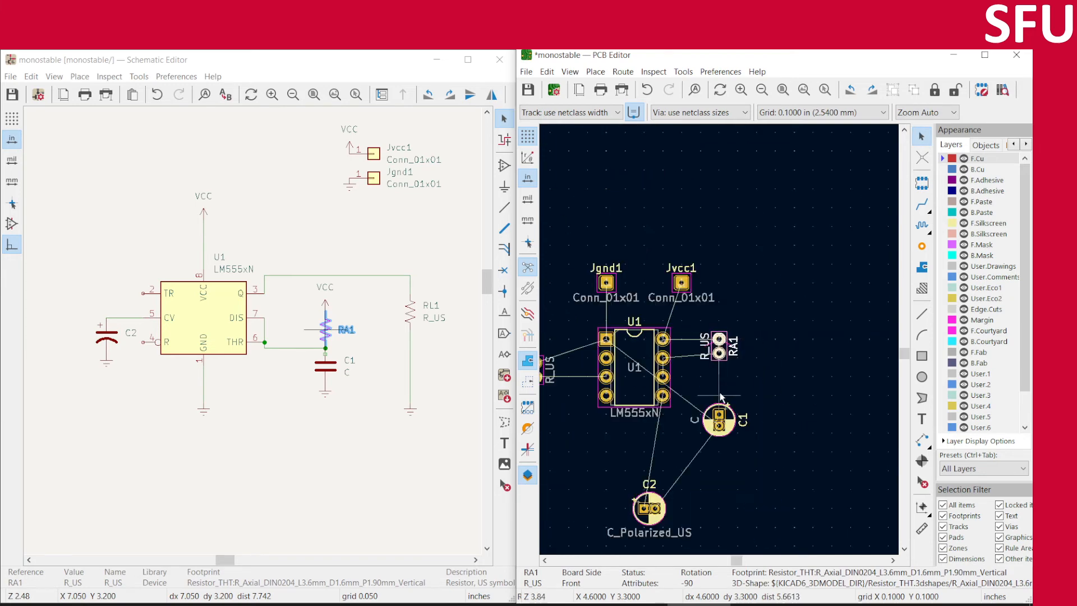
- Move capacitor C2 about 0.3 in right and 0.1 in up, placing it below C1
left_click_drag(653, 510, 709, 494)
left_click(658, 509)
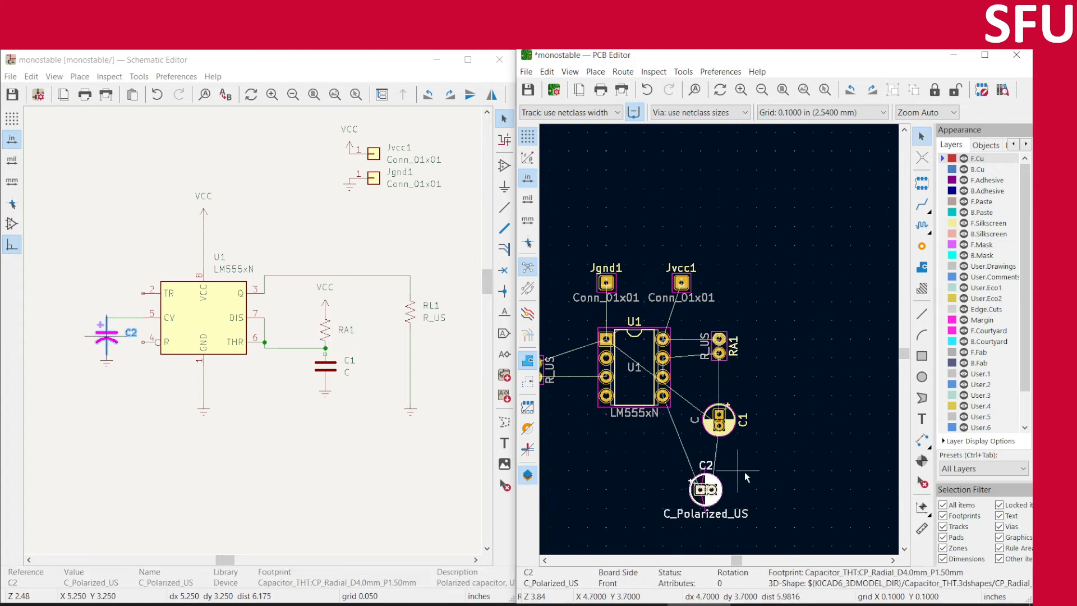
left_click(804, 442)
- Move resistor RL1 up about 0.1 in so its upper pad is level with U1's pin 1
scroll(805, 442, "up", 1)
scroll(719, 338, "down", 1)
scroll(719, 339, "down", 2)
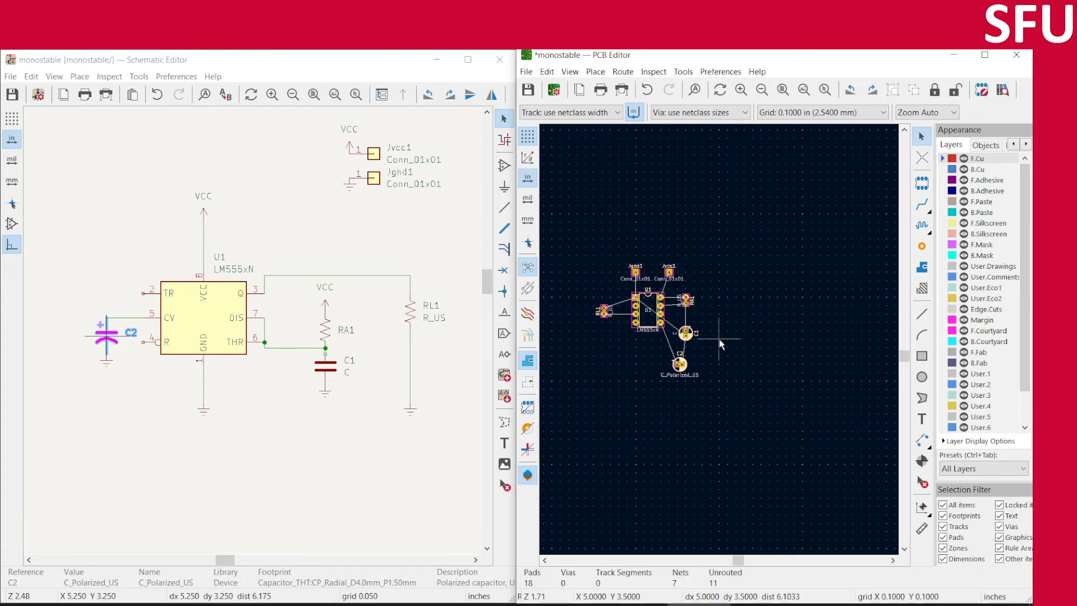
scroll(577, 299, "up", 1)
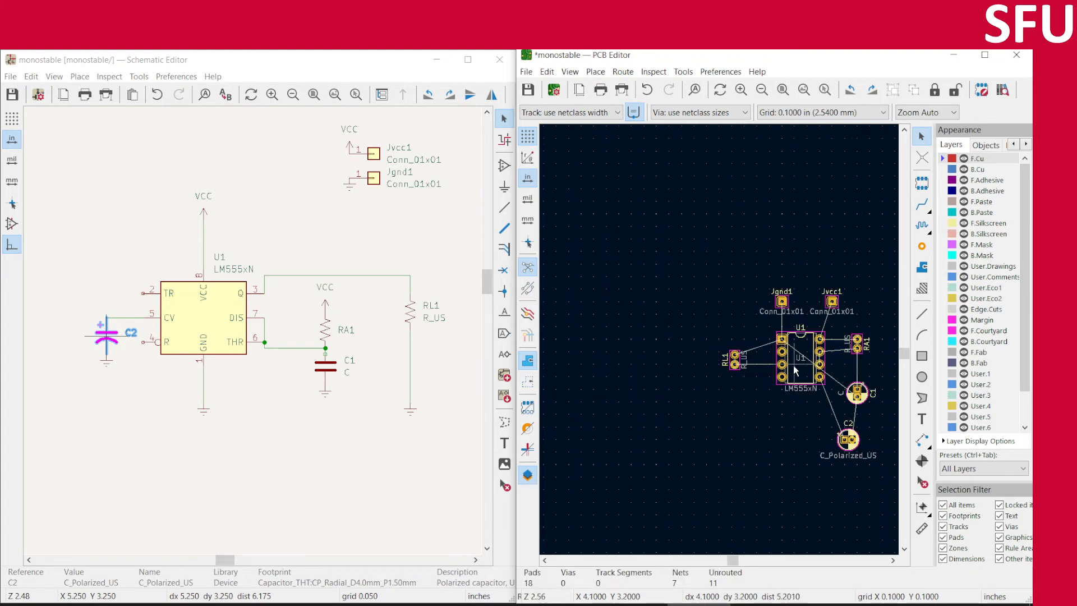
scroll(781, 364, "up", 1)
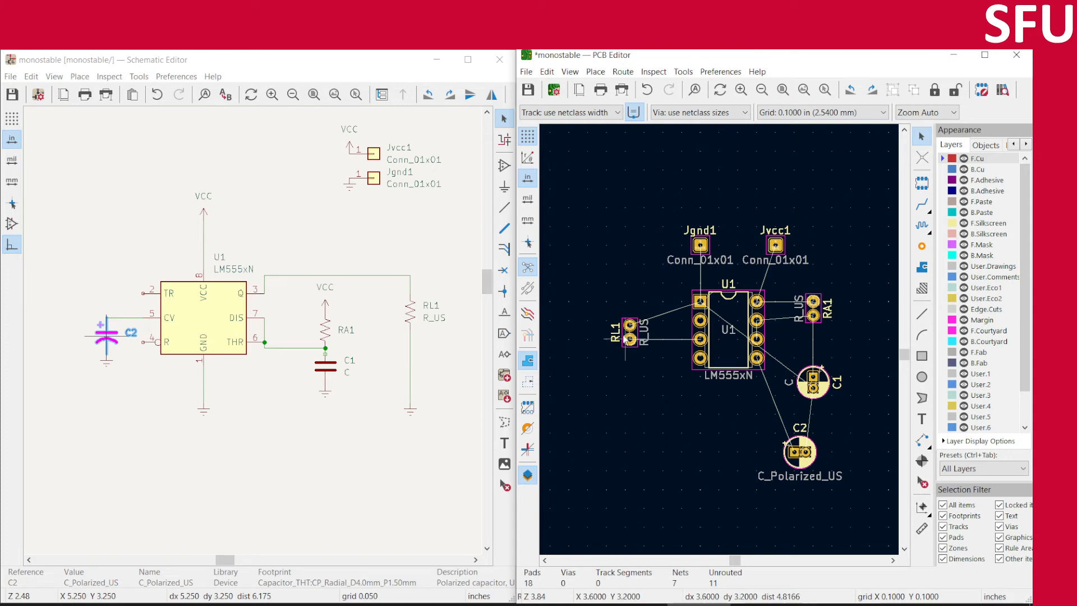
left_click(629, 326)
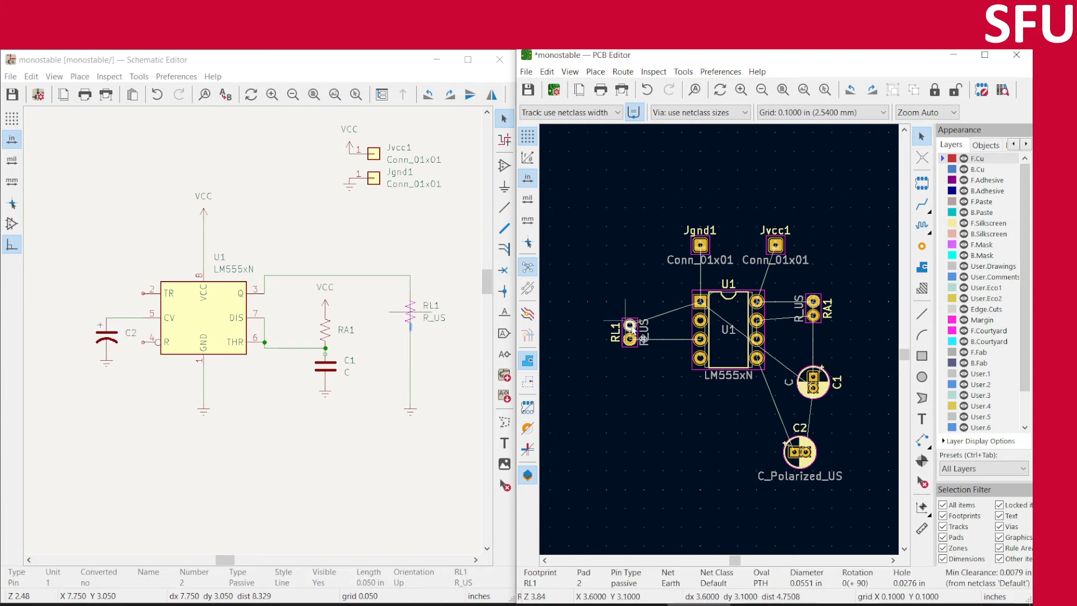
left_click_drag(630, 325, 630, 303)
left_click(689, 383)
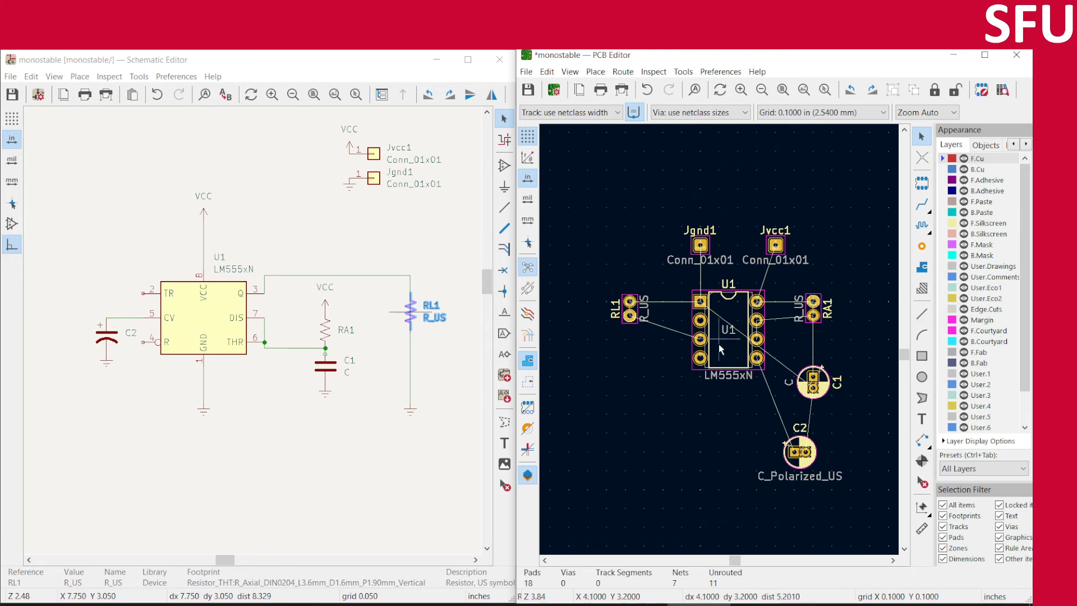
- Hide the board's ratsnest lines and show them again
scroll(719, 338, "up", 3)
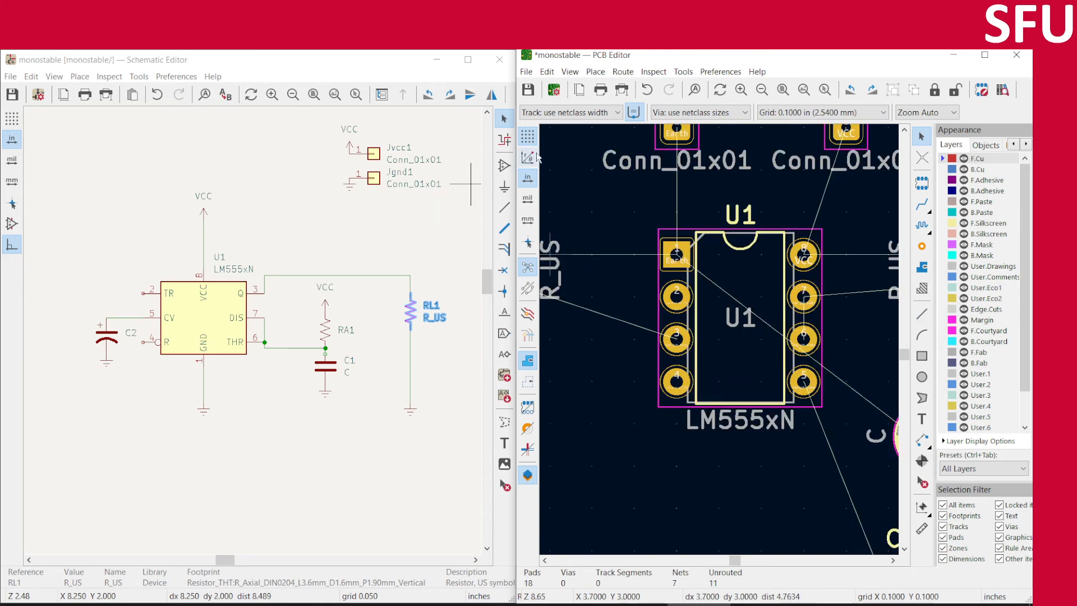
left_click(528, 267)
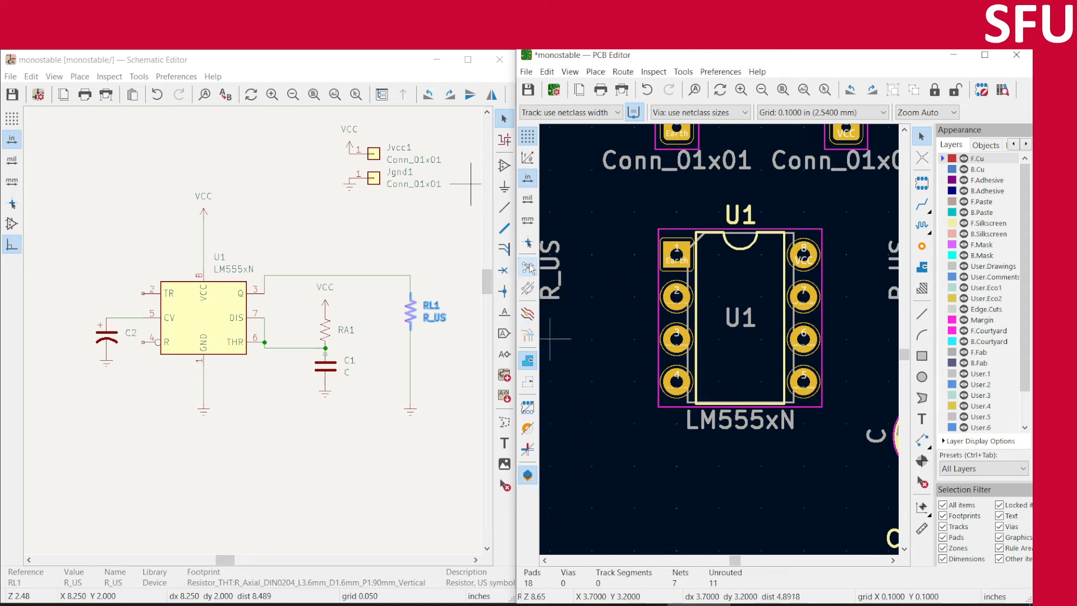
left_click(529, 268)
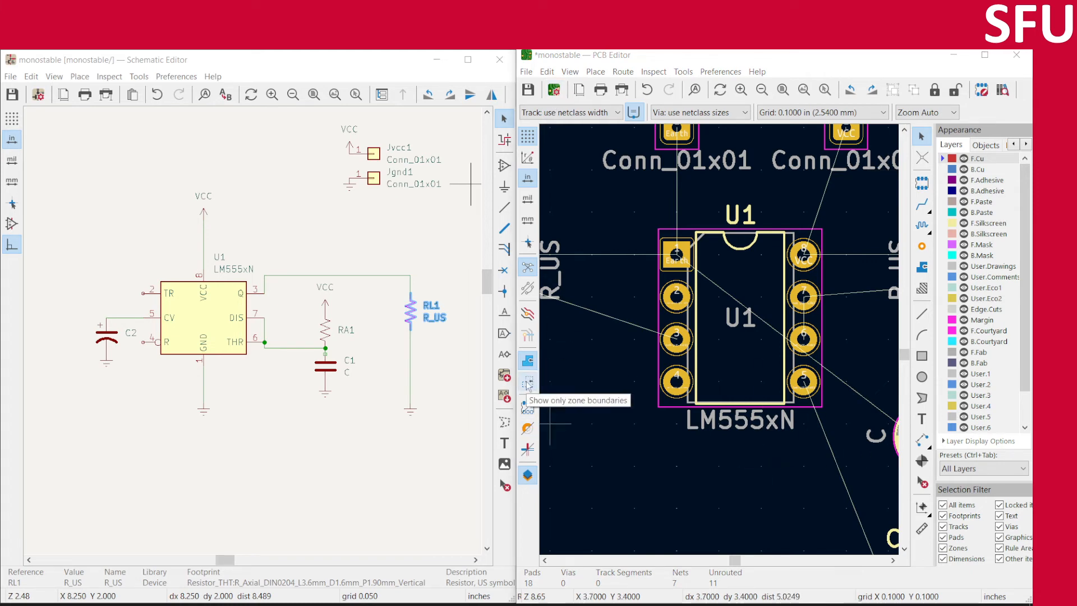
scroll(719, 424, "up", 2)
scroll(719, 339, "down", 4)
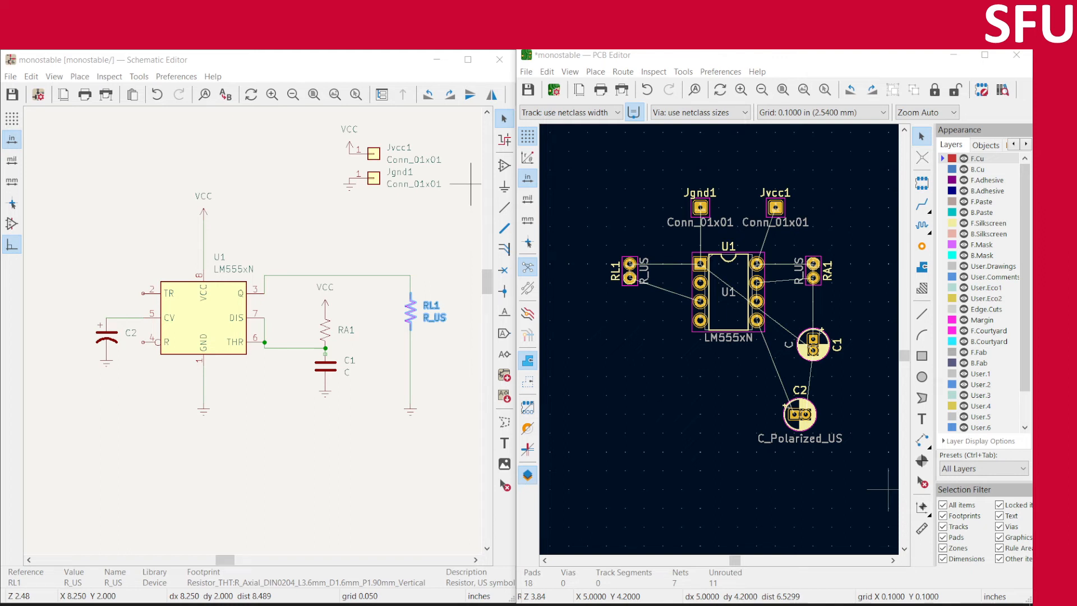
- Activate the track routing tool, inspect the component placement in the 3D Viewer, and close the viewer
key("x")
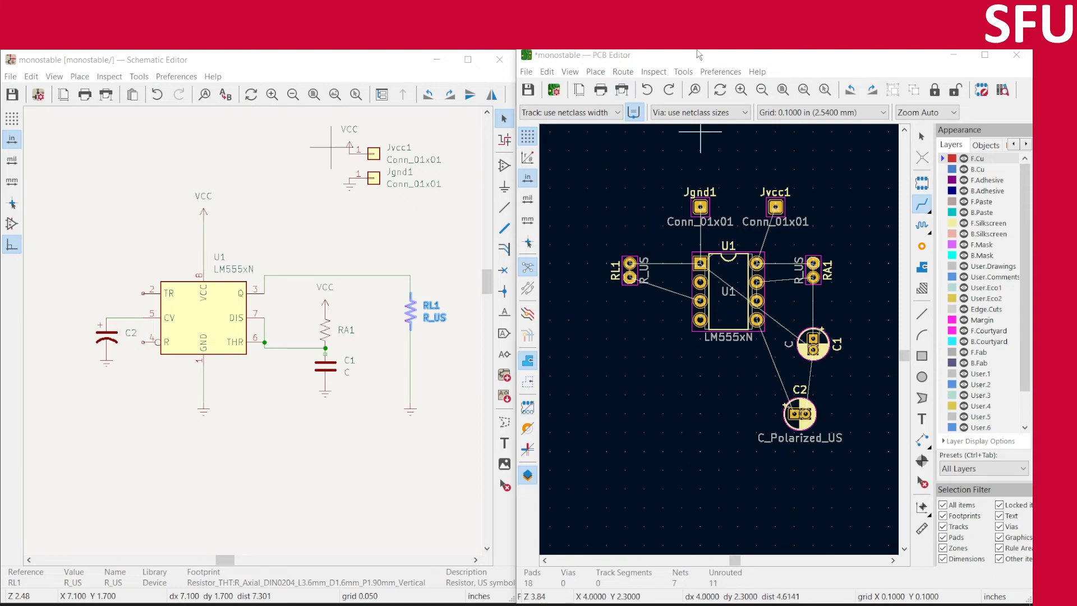
left_click(570, 72)
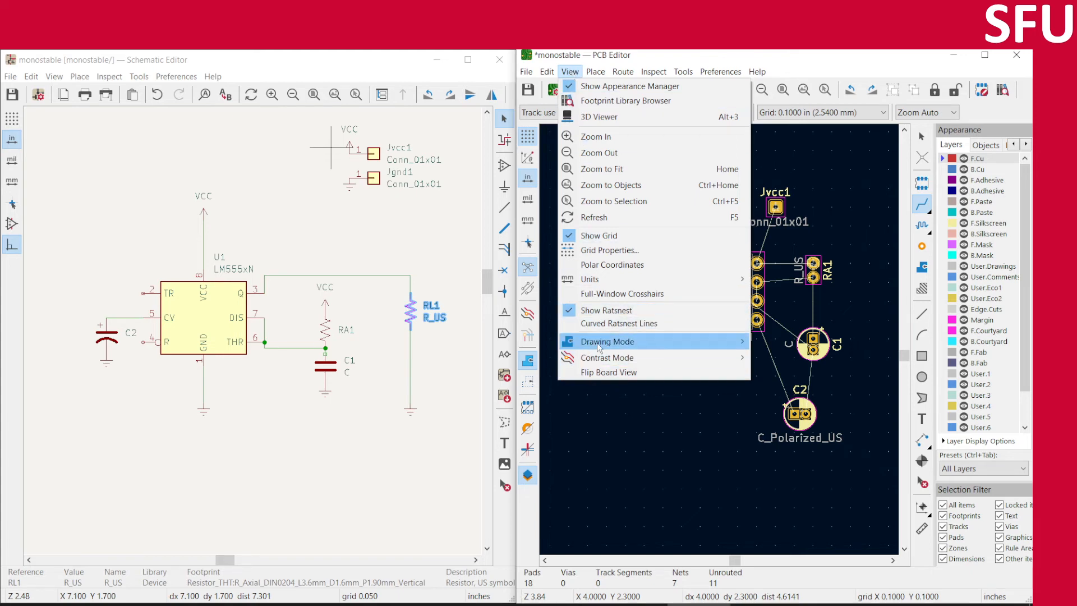
left_click(731, 117)
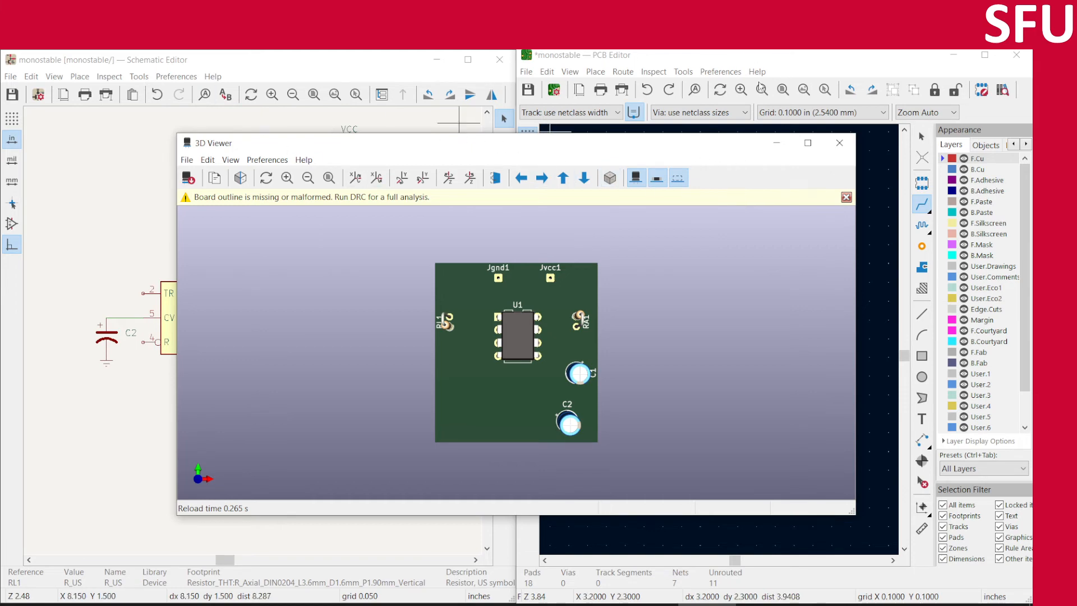
left_click(839, 144)
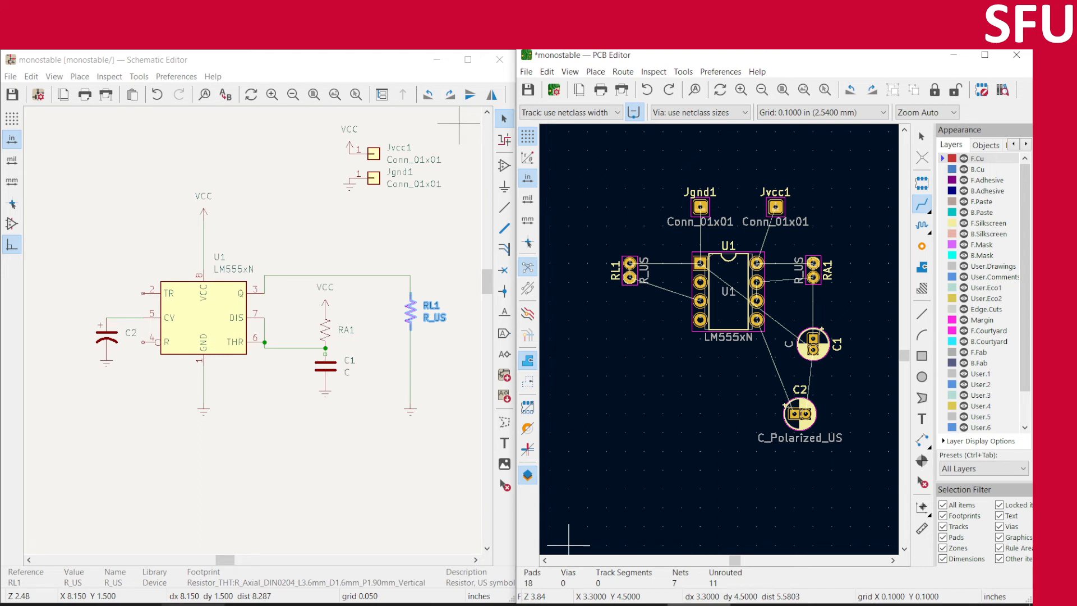
- Switch to the web browser showing the FreeRouting site and select its address, freerouting.org
mouse_move(219, 605)
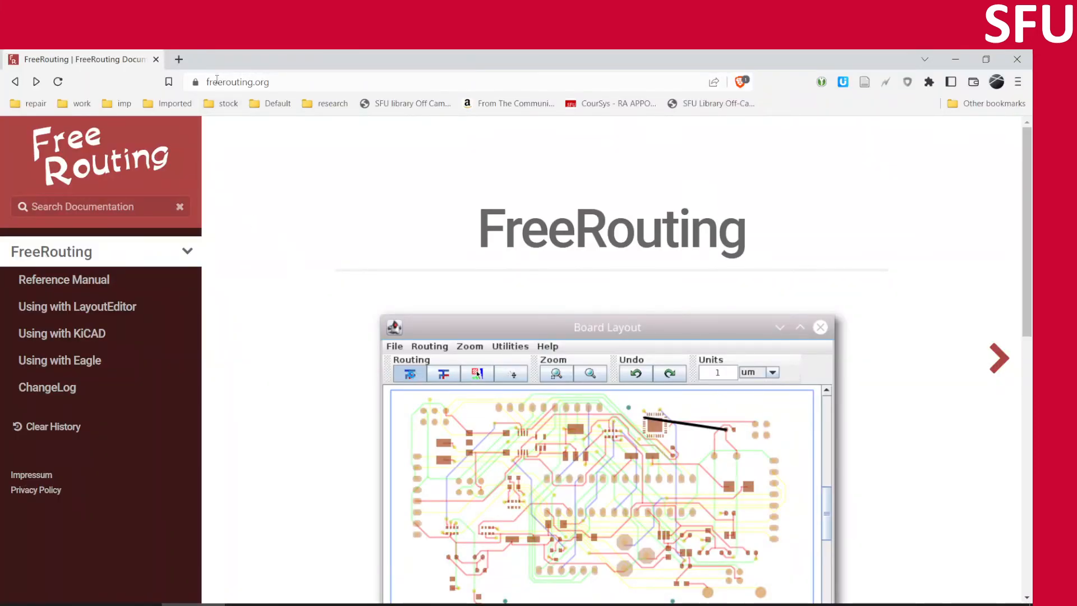
left_click(265, 83)
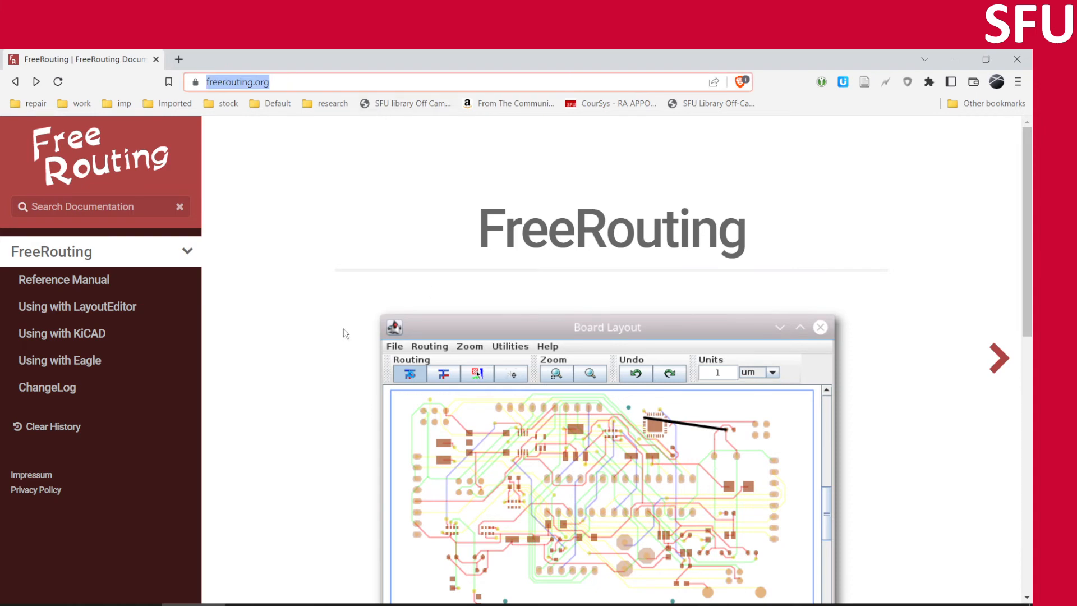
- Open FreeRouting's Using with KiCAD page, review its export/import instructions, and return to the PCB editor
left_click(79, 336)
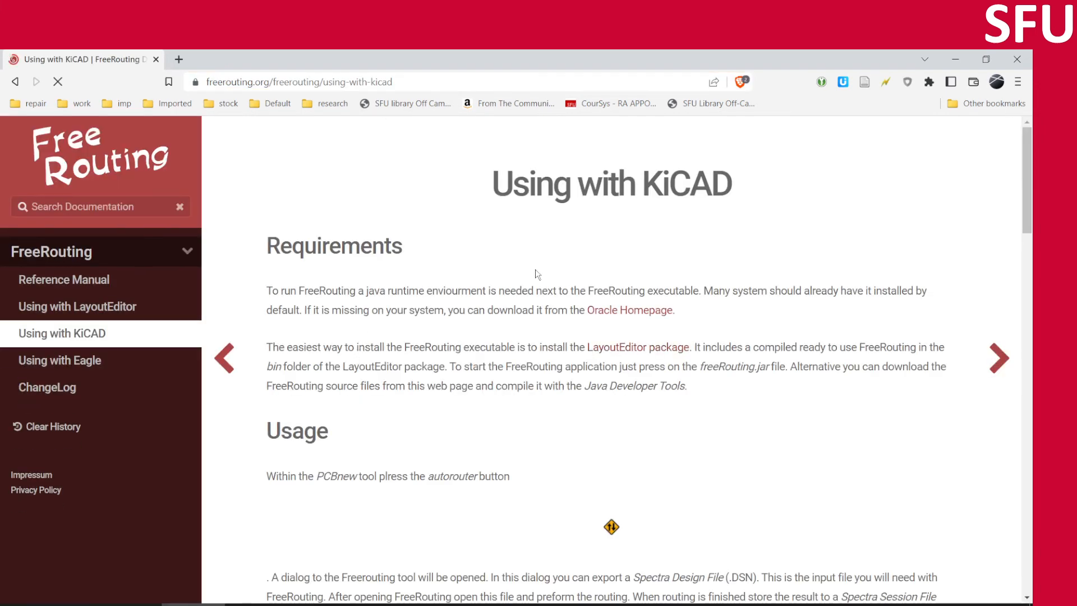
scroll(628, 304, "down", 12)
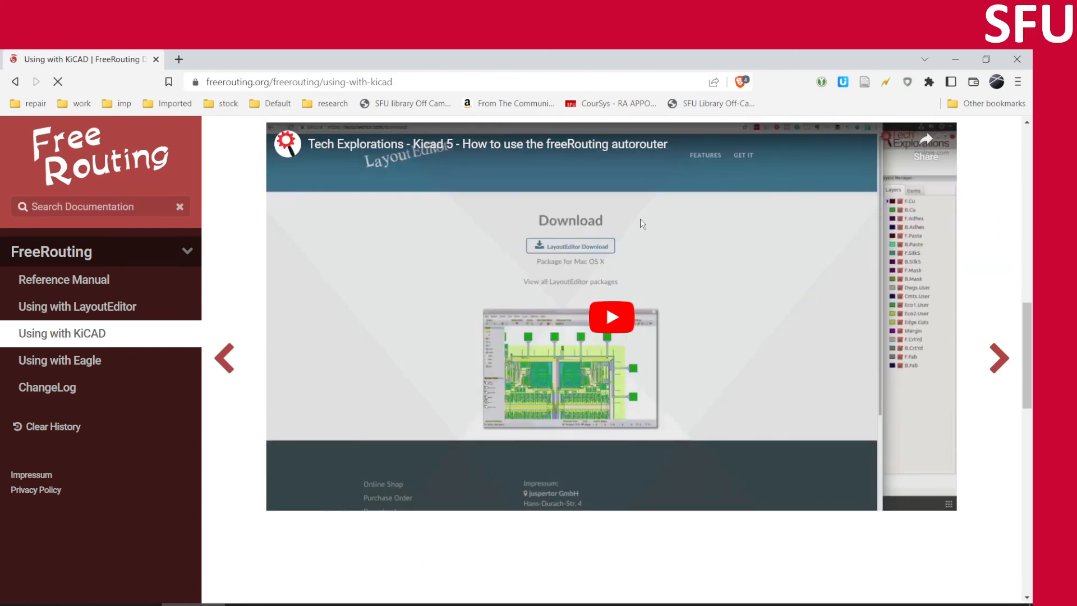
scroll(331, 545, "up", 6)
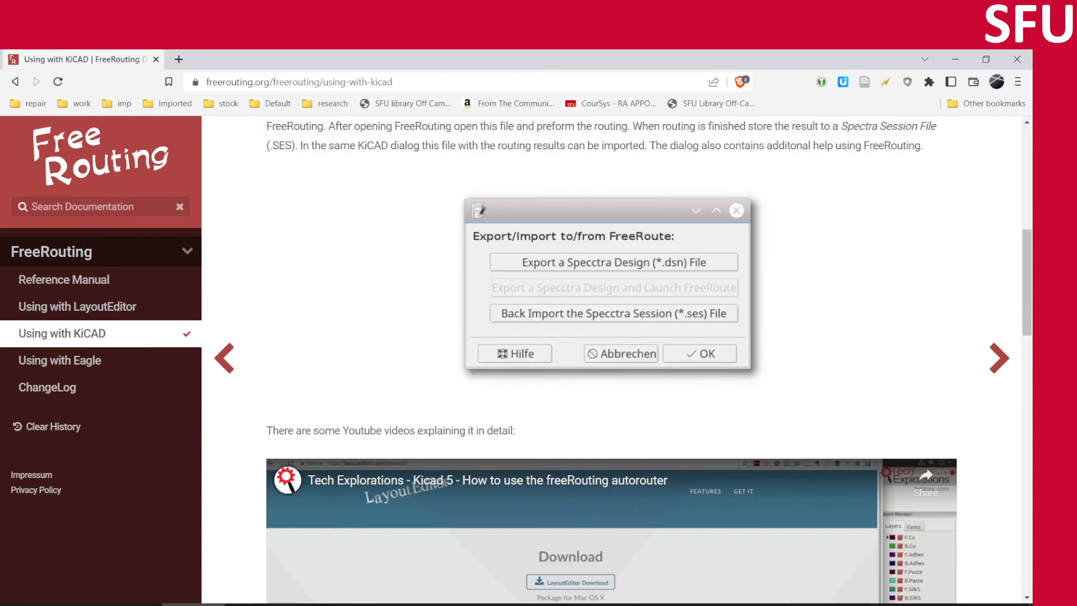
left_click(957, 60)
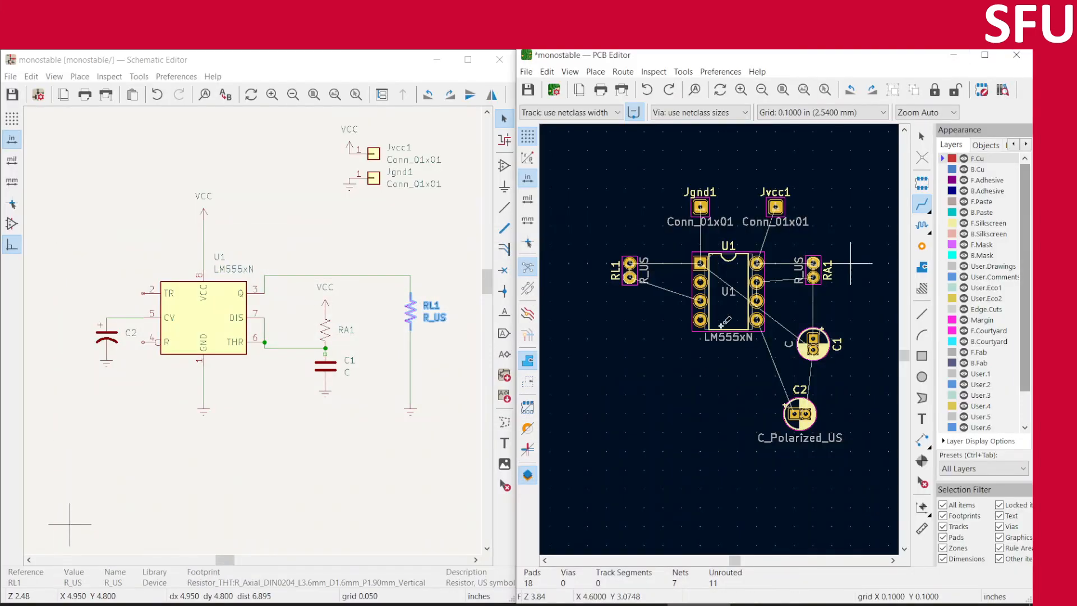
- Maximize the PCB editor and route an F.Cu track from RL1's upper pad to U1's pin 1
left_click(987, 56)
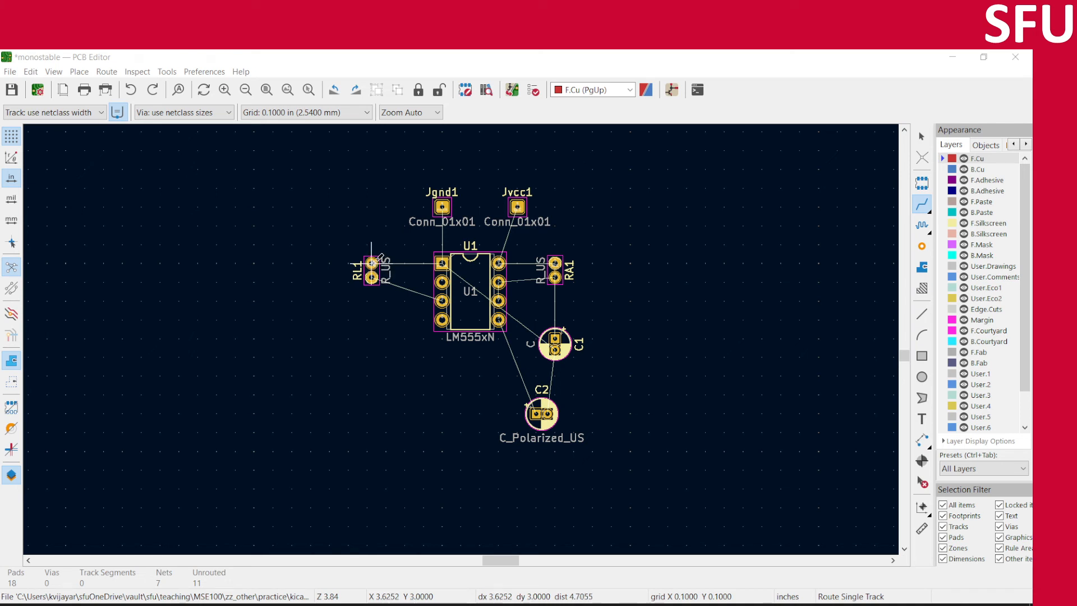
left_click(371, 263)
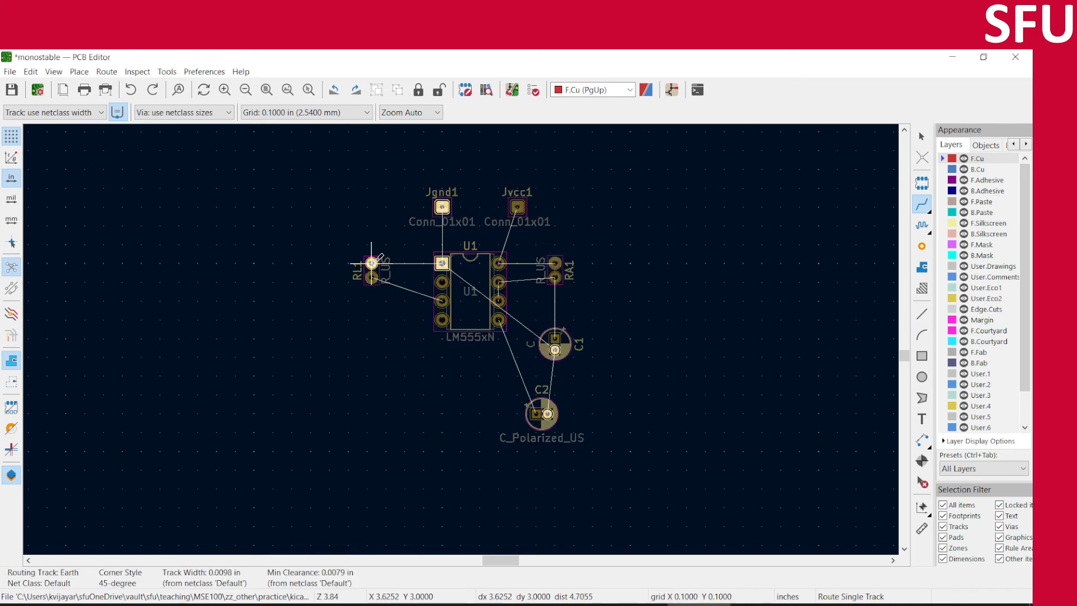
left_click(442, 262)
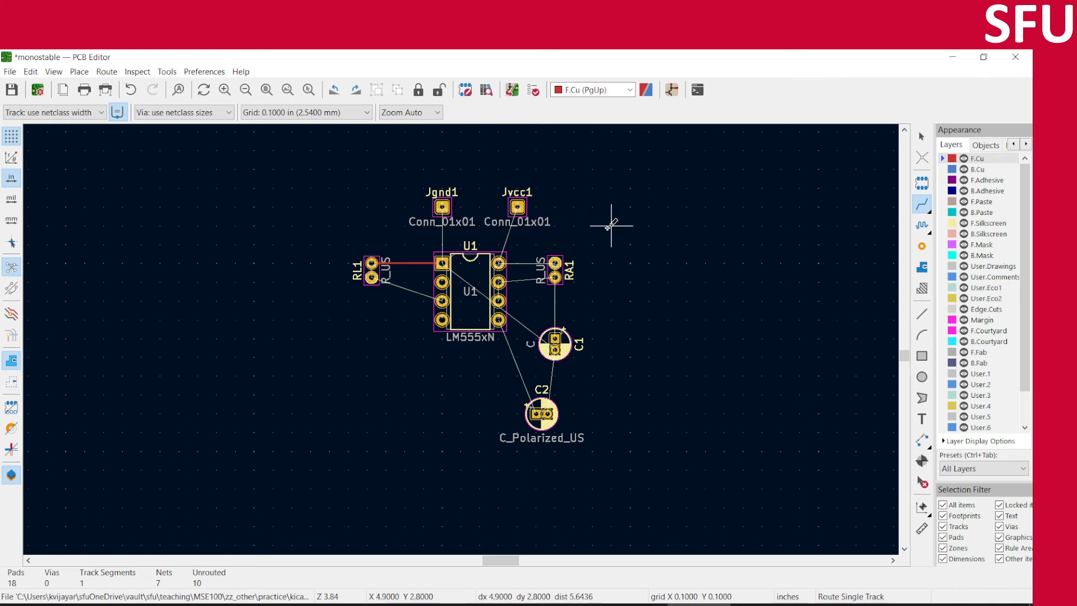
- Route a track on the B.Cu layer from RL1's lower pad to U1's pin 3
left_click(986, 170)
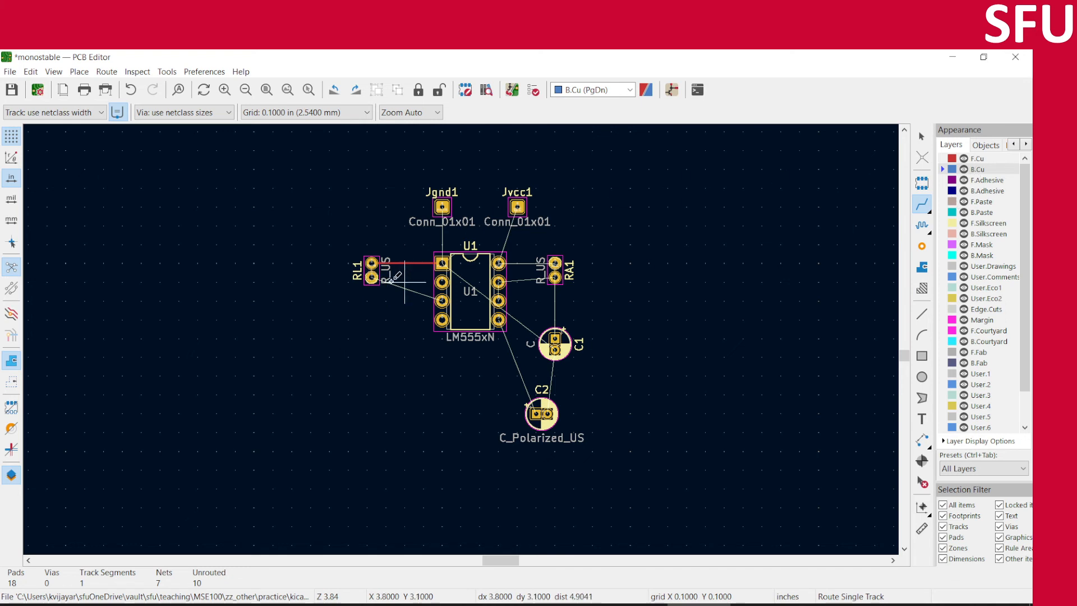
left_click(371, 277)
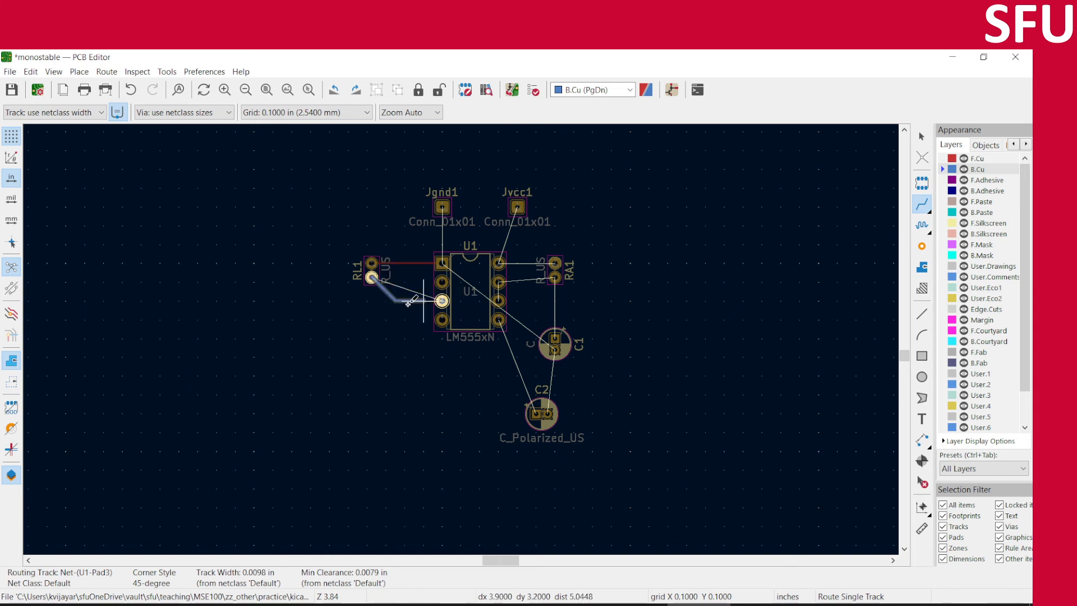
left_click(443, 301)
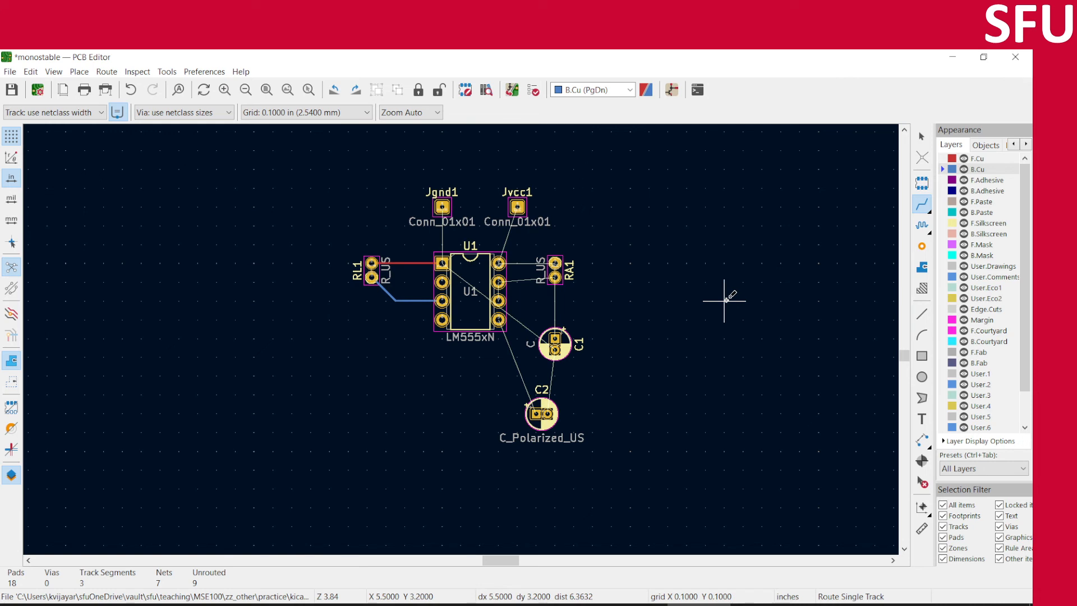
- Undo the last track, make F.Cu the active layer, and redo the track
key("ctrl+z")
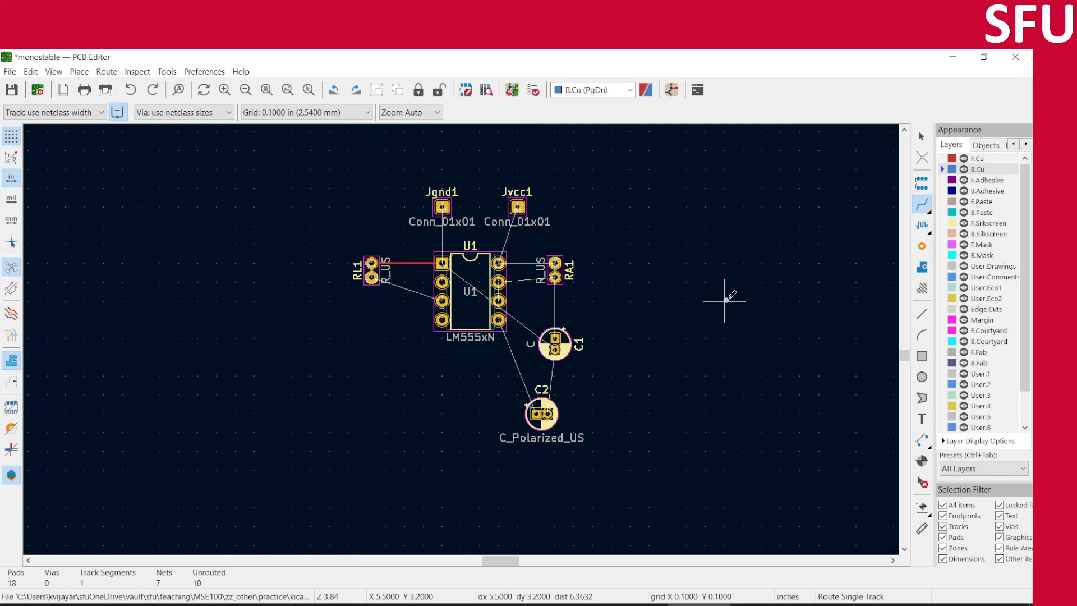
left_click(996, 160)
key("ctrl+y")
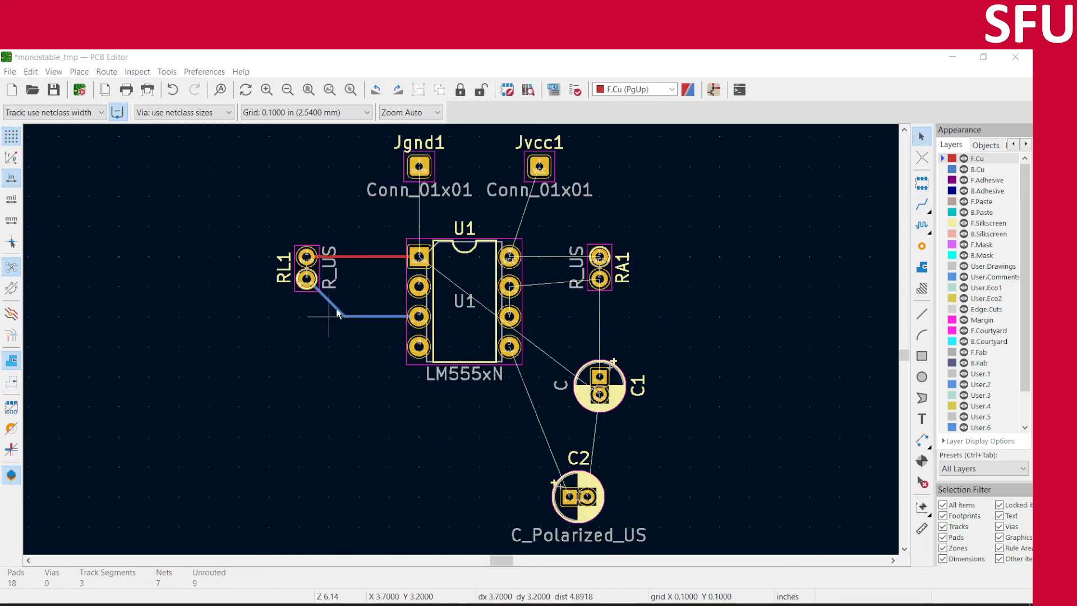
- Change the layer of the diagonal track segment at RL1's lower pad to F.Cu
left_click(335, 311)
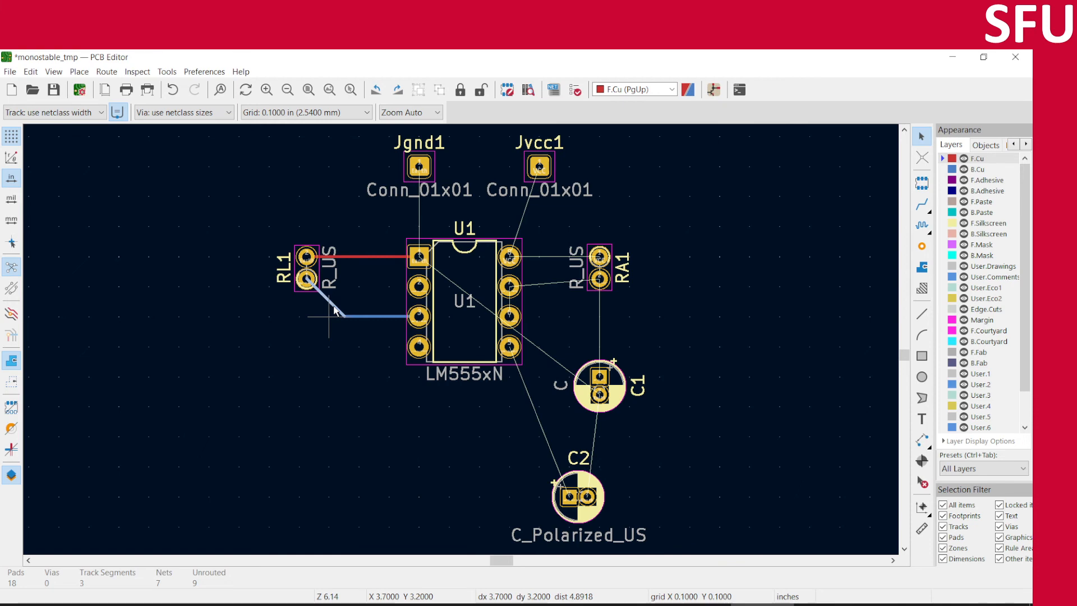
double_click(335, 310)
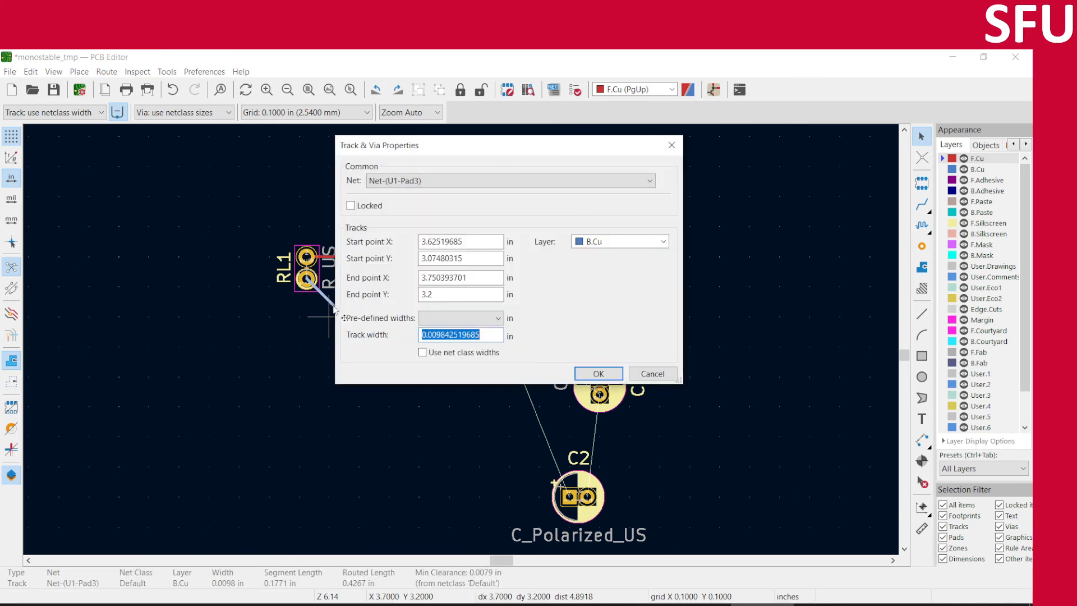
left_click(622, 246)
left_click(603, 250)
left_click(595, 372)
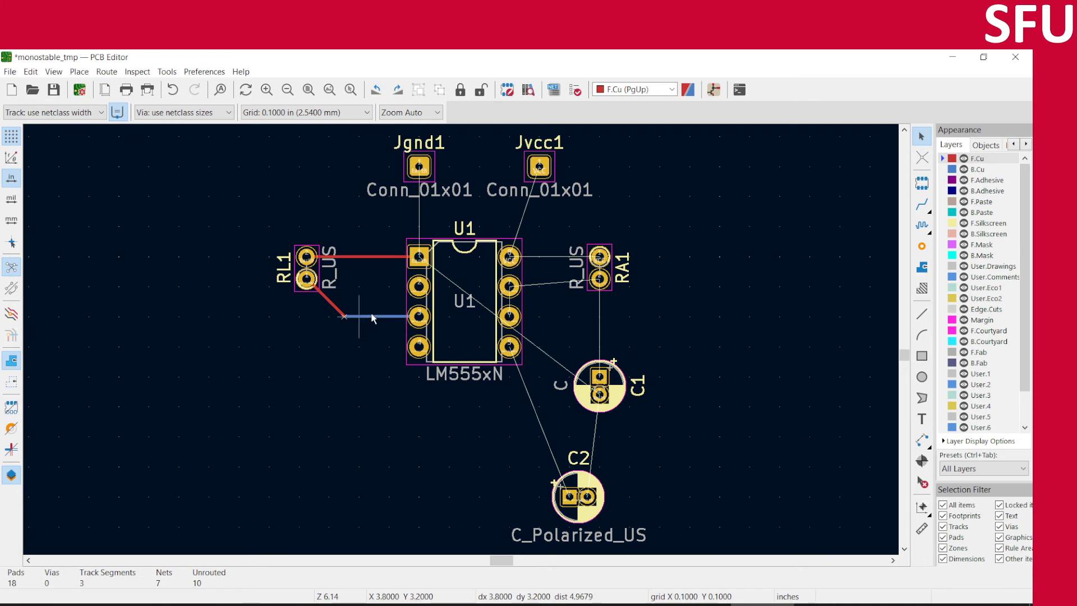
- Change the layer of the horizontal track segment at U1's pin 3 to F.Cu and save the board
right_click(373, 314)
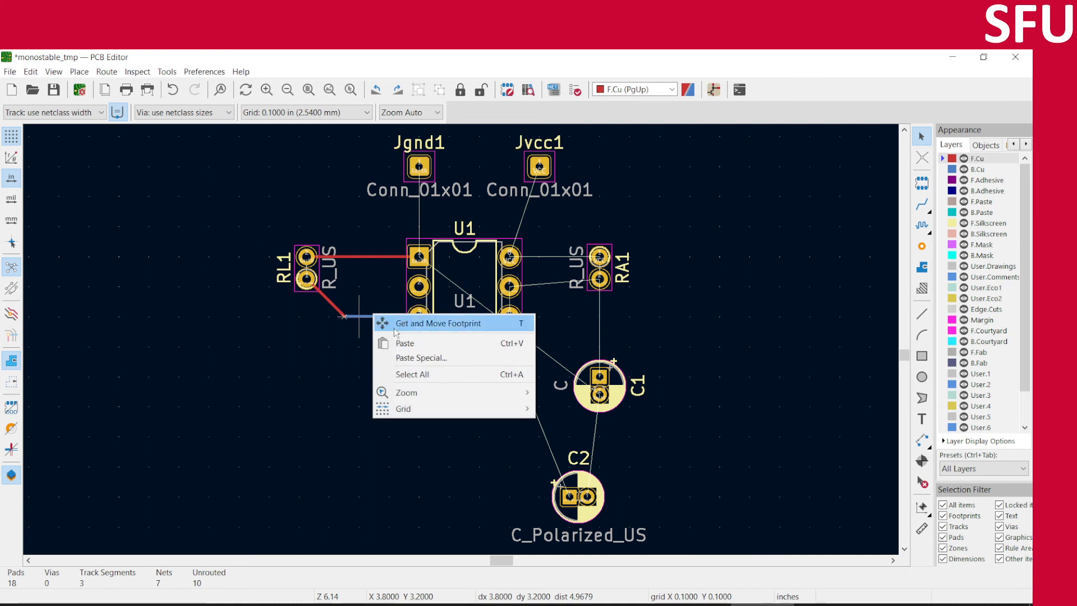
left_click(368, 337)
left_click(379, 317)
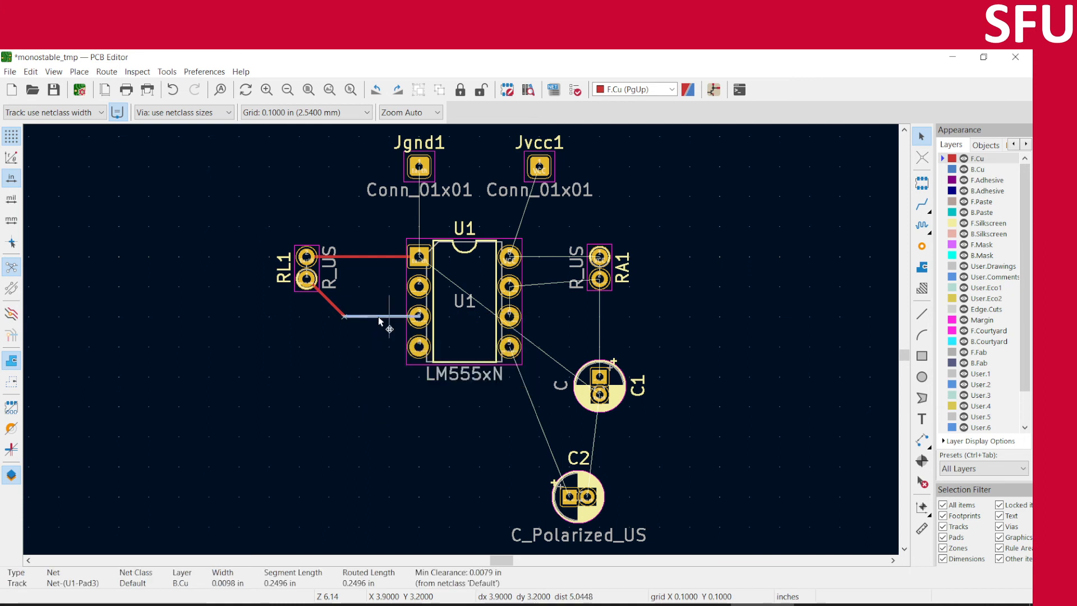
double_click(379, 317)
left_click(586, 242)
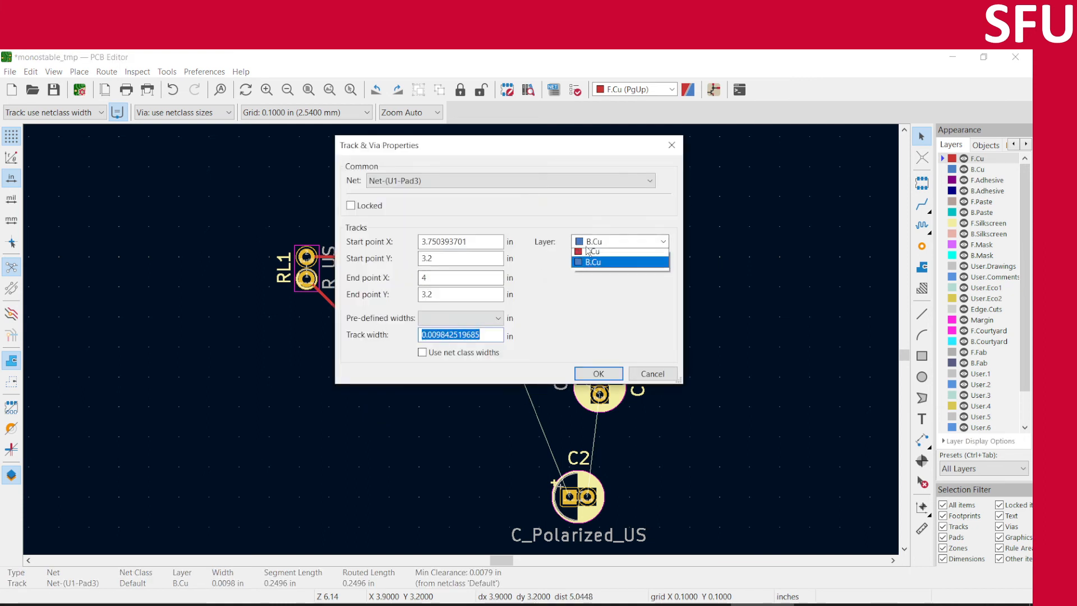
left_click(587, 252)
left_click(598, 373)
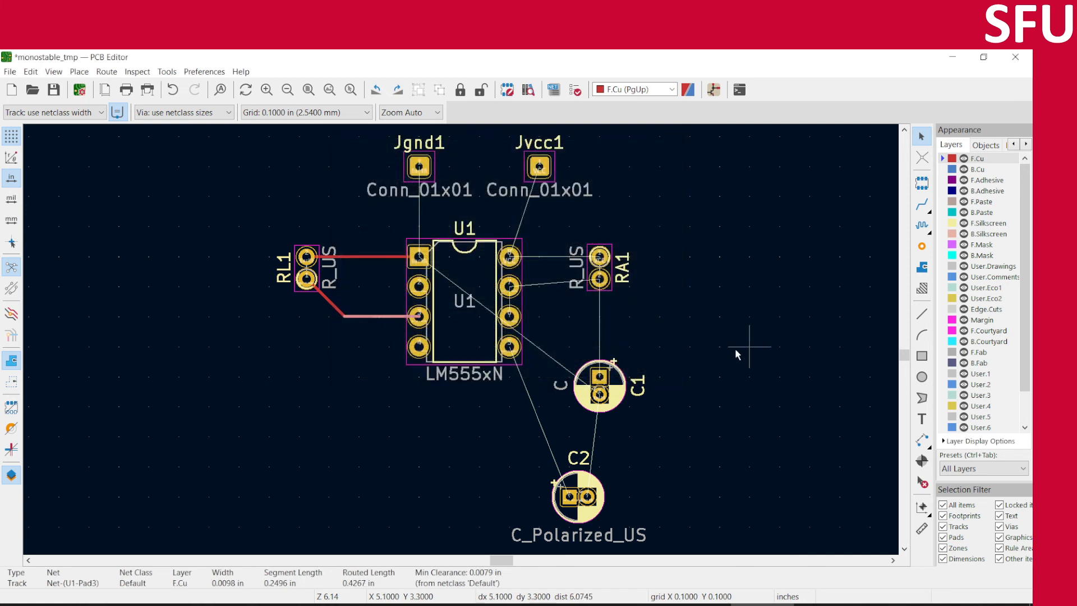
key("ctrl+s")
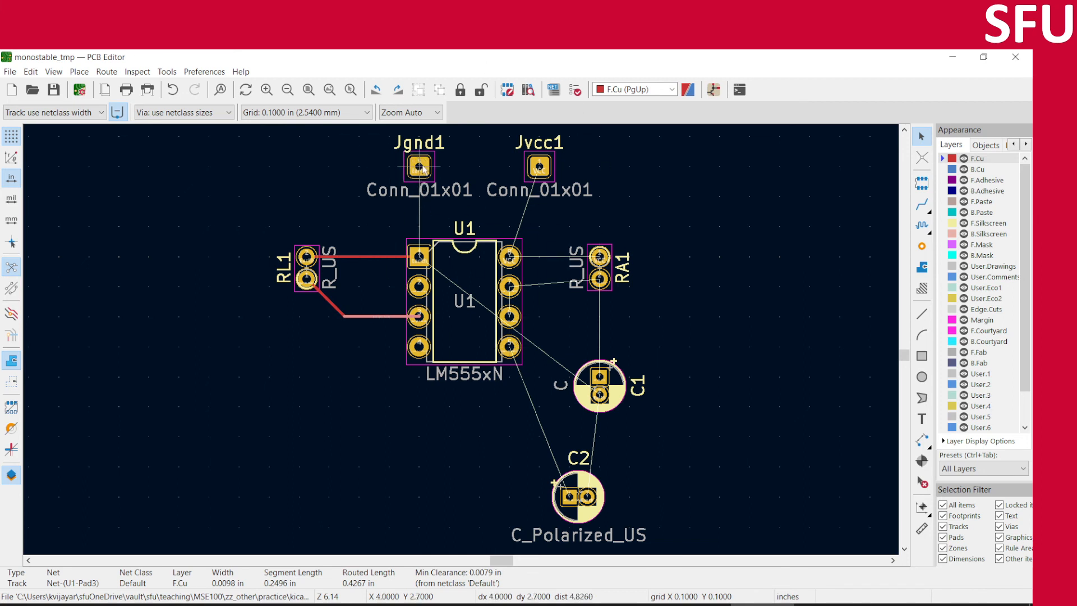
key("Escape")
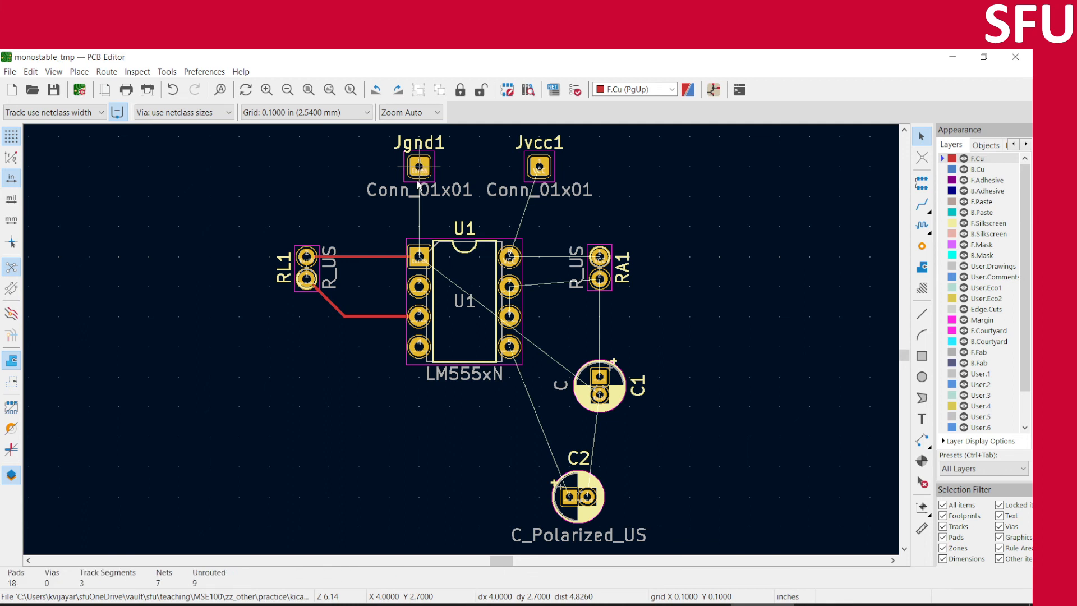
- Route an F.Cu track from Jgnd1's pad straight down to U1's pin 1
left_click(420, 167)
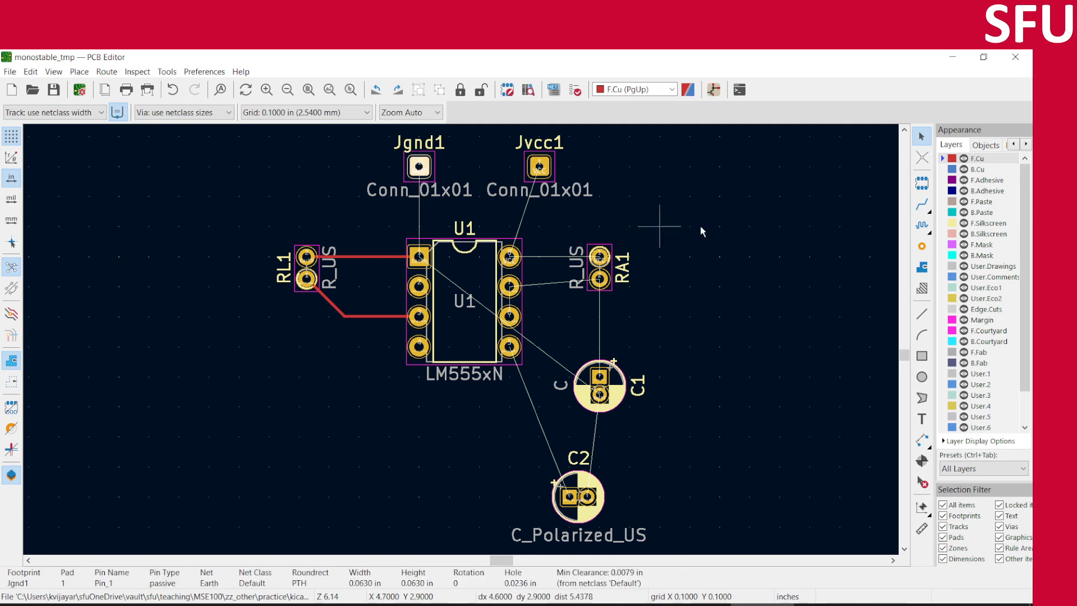
left_click(818, 319)
left_click(921, 204)
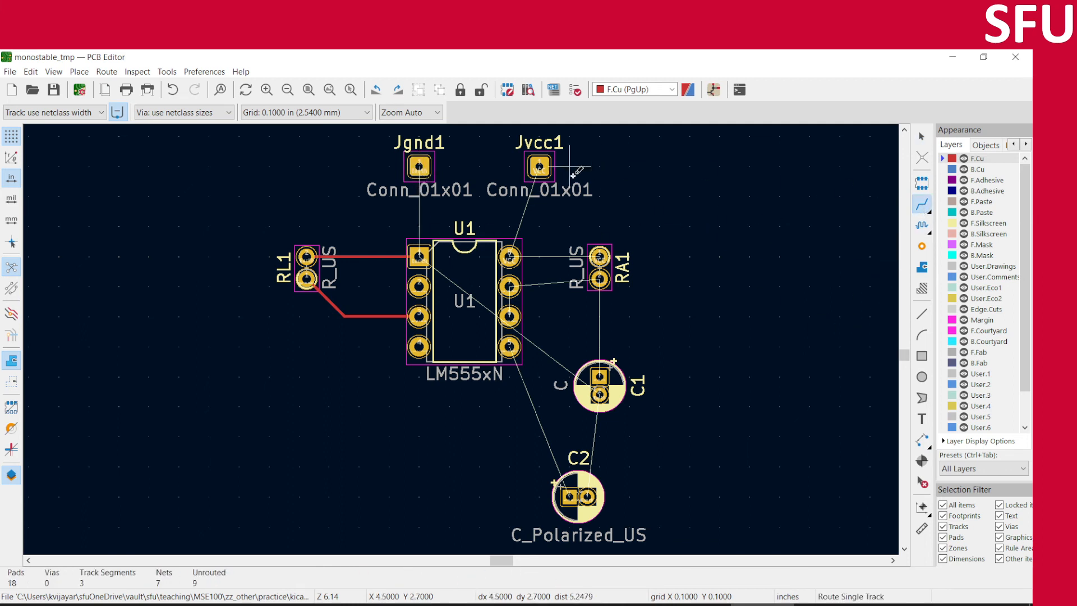
left_click(419, 167)
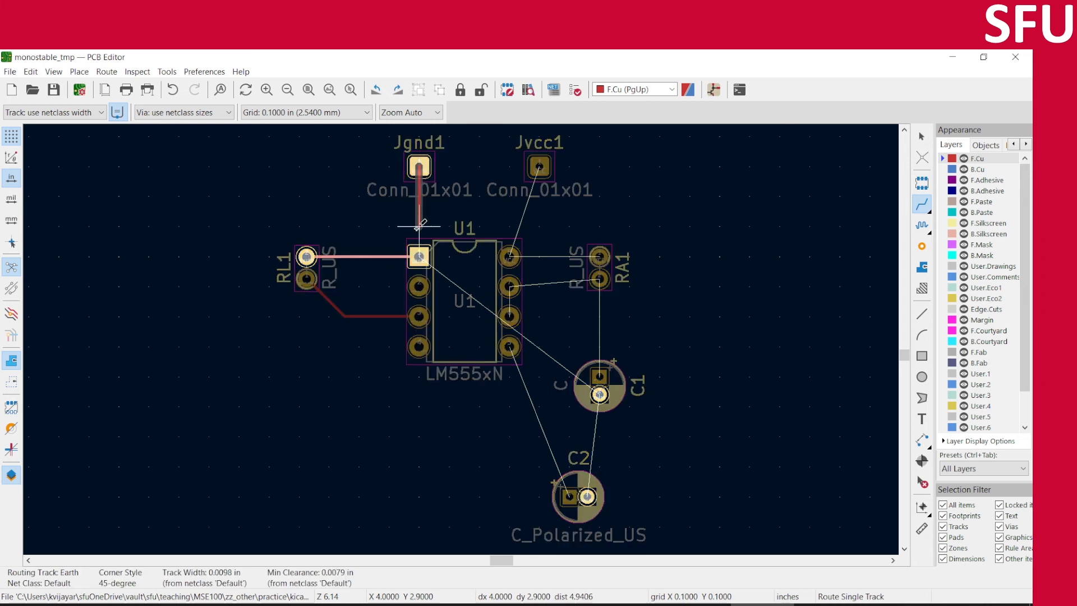
left_click(418, 257)
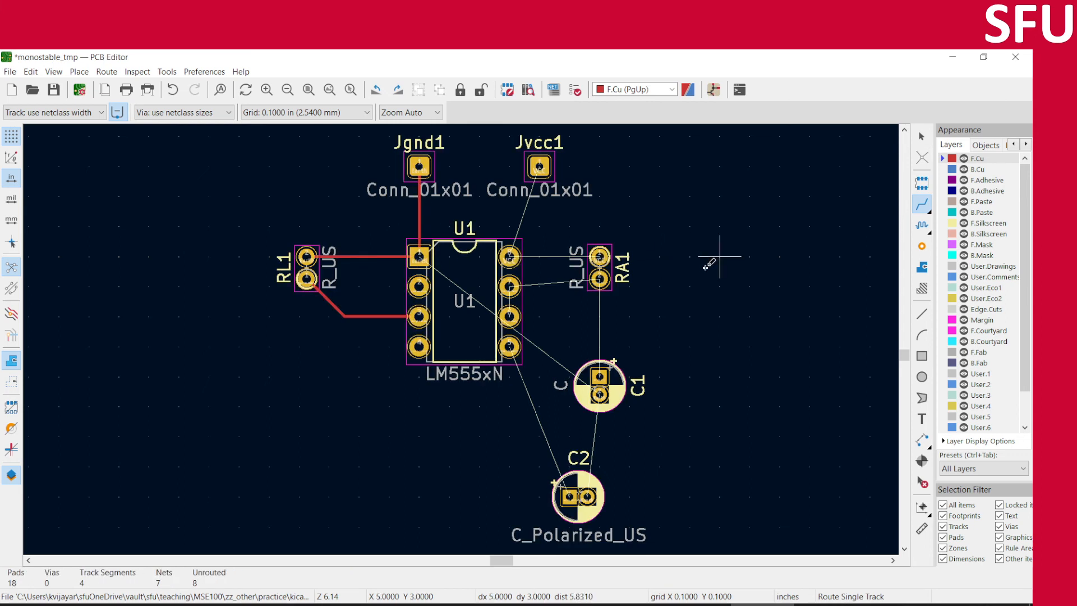
left_click(539, 166)
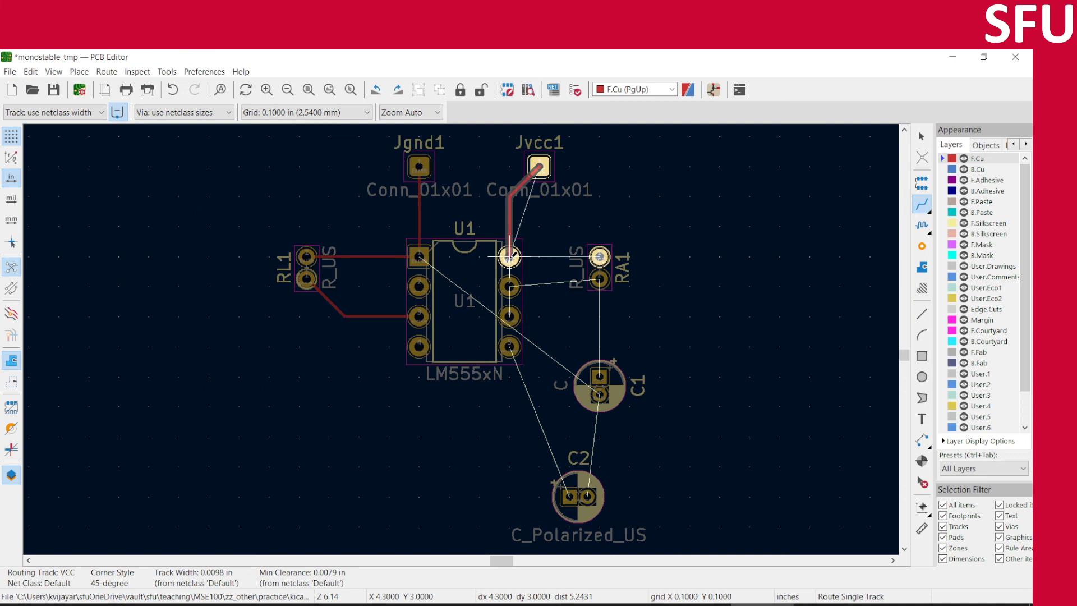
key("Escape")
key("Escape")
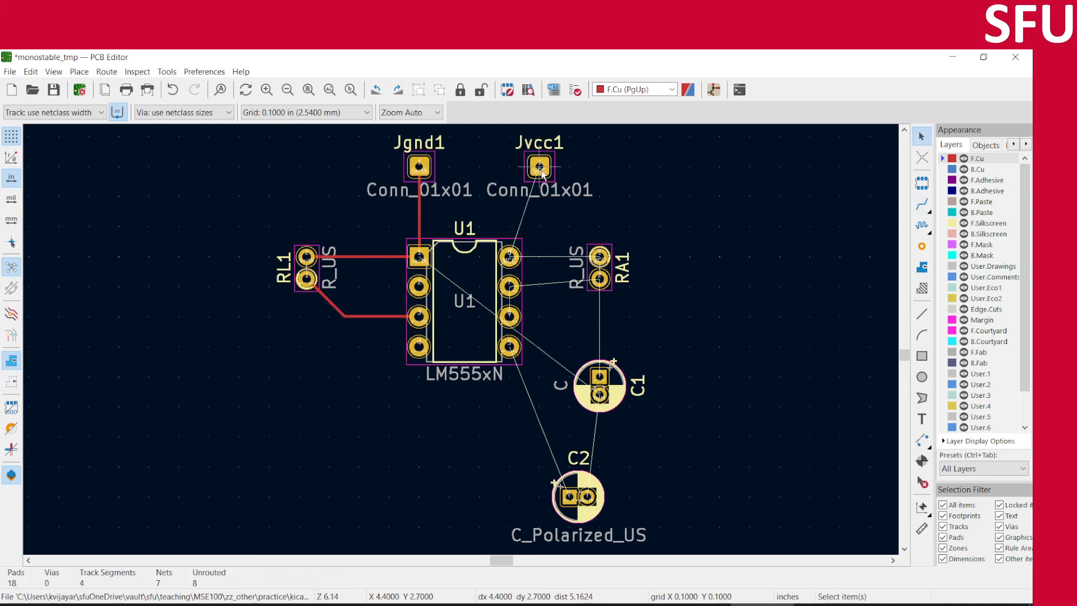
- Move connector Jvcc1 left 0.1 in so its pad sits directly above U1's pin 8
left_click(550, 172)
key("Escape")
left_click(546, 172)
left_click_drag(546, 172, 516, 170)
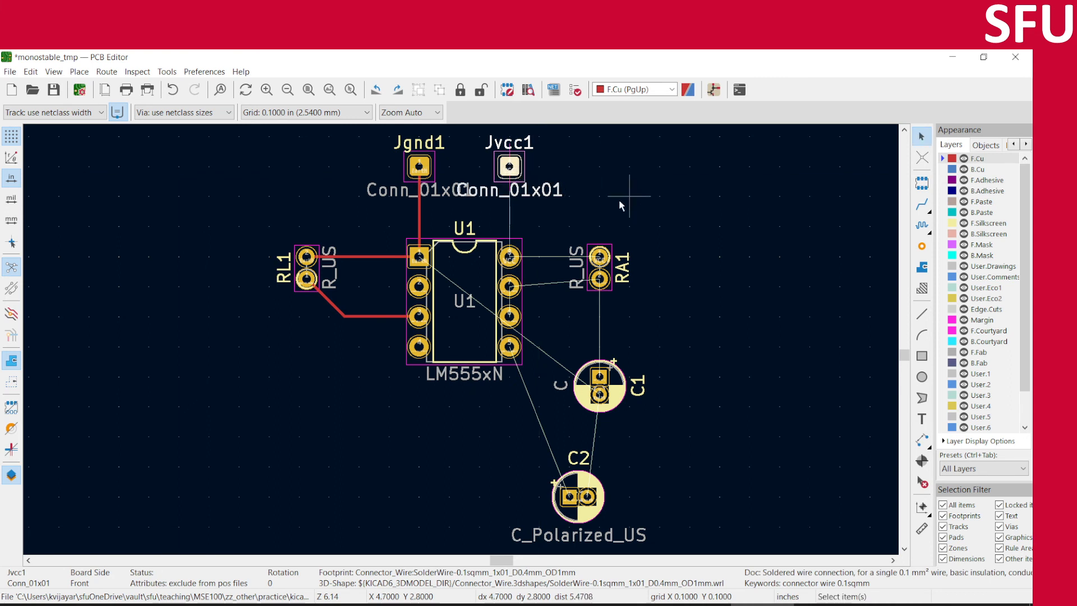
key("Escape")
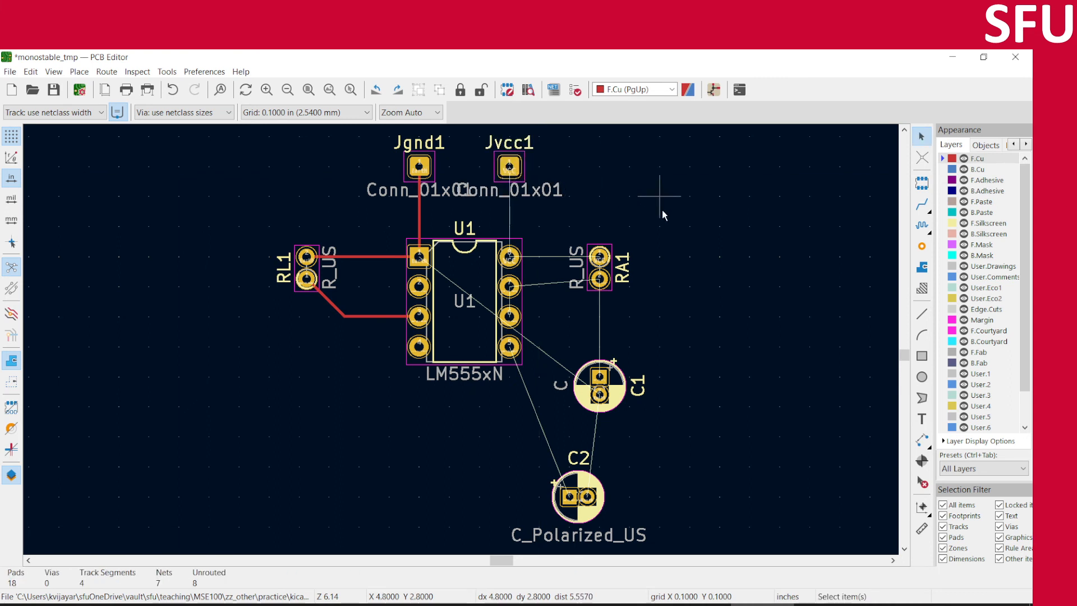
- Route F.Cu tracks from Jvcc1's pad to U1's pin 8 and from pin 8 to RA1's upper pad
left_click(920, 203)
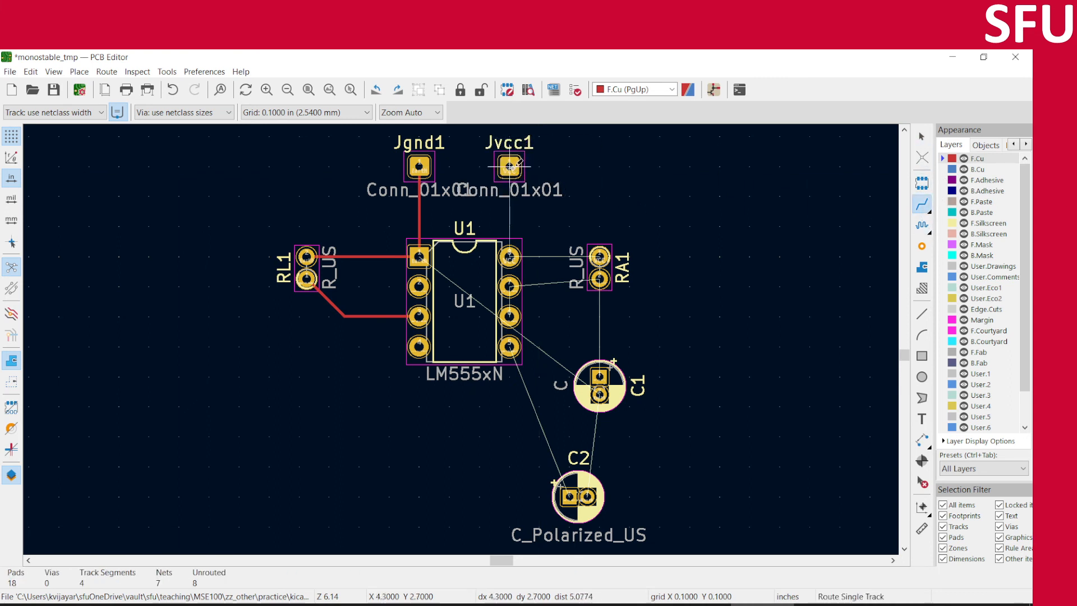
left_click(509, 166)
left_click(509, 257)
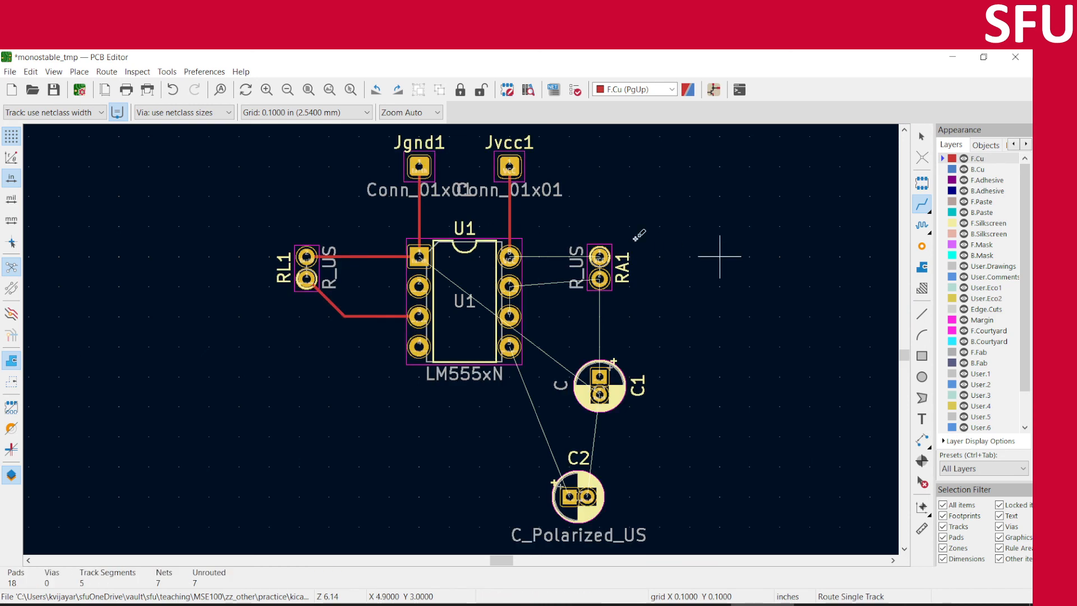
left_click(509, 257)
left_click(600, 256)
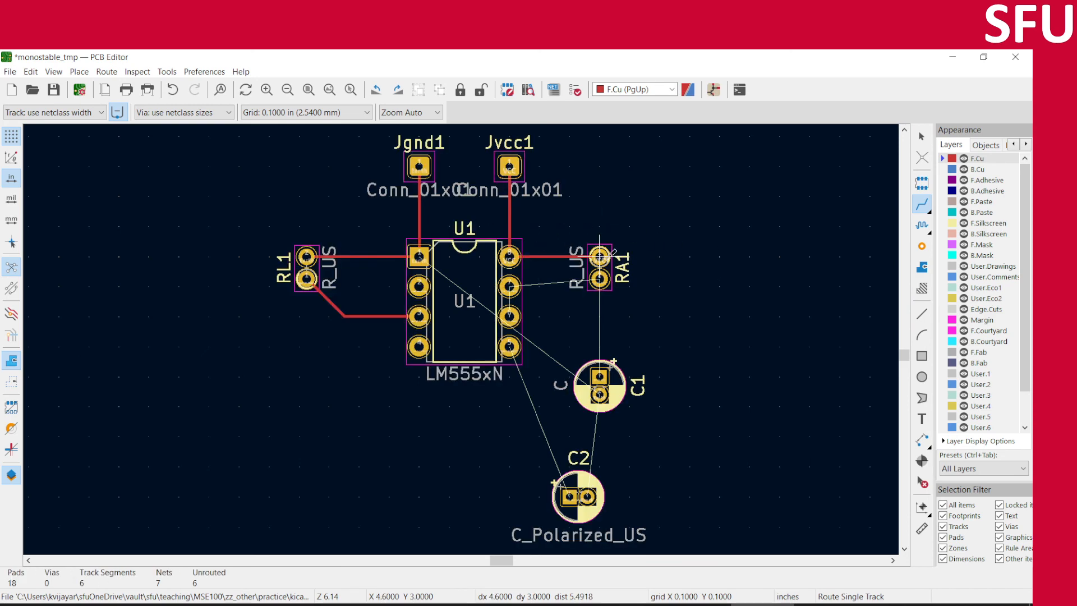
- Route F.Cu tracks from U1's pin 7 to RA1's lower pad and from there straight down to C1's upper pad
left_click(600, 279)
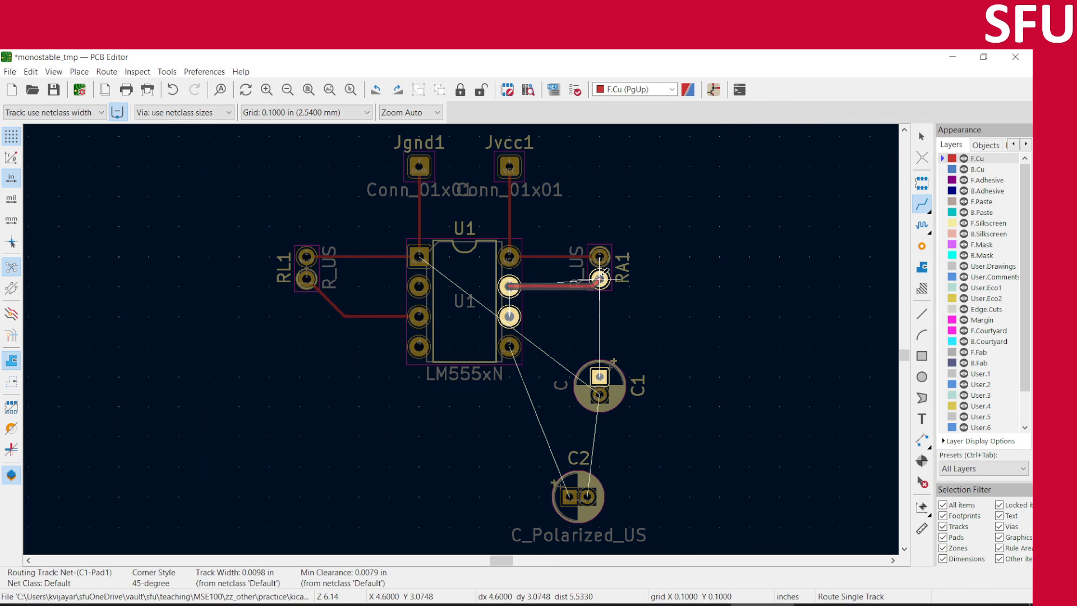
left_click(600, 279)
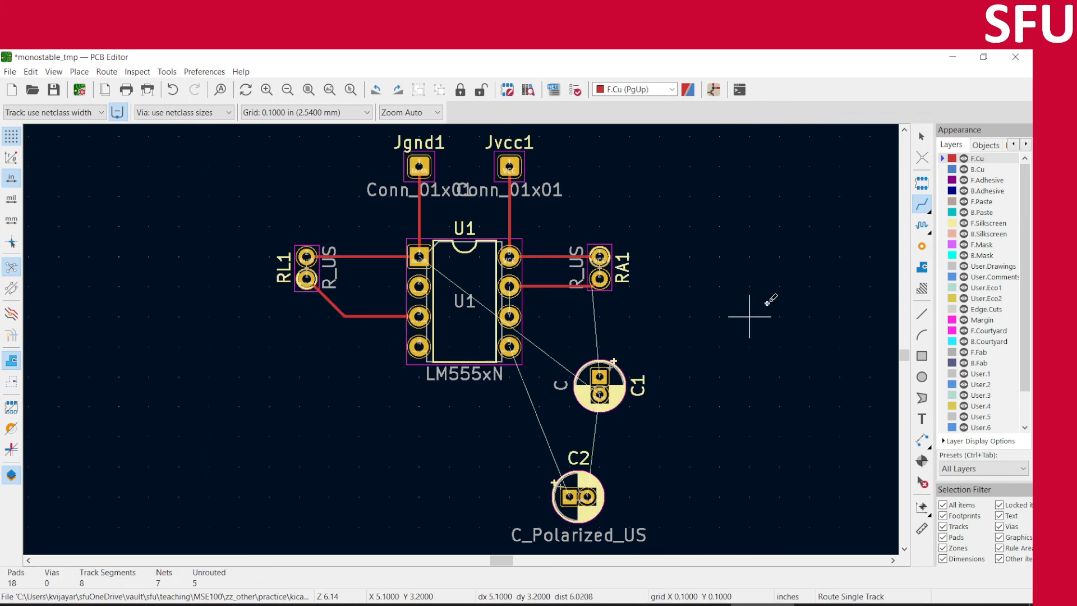
left_click(600, 277)
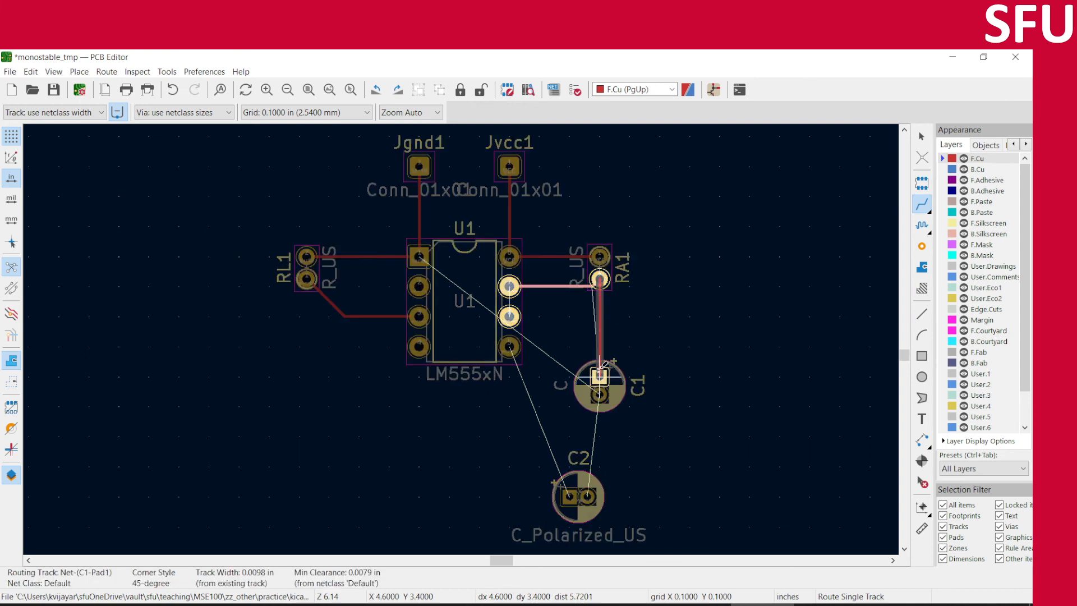
left_click(599, 376)
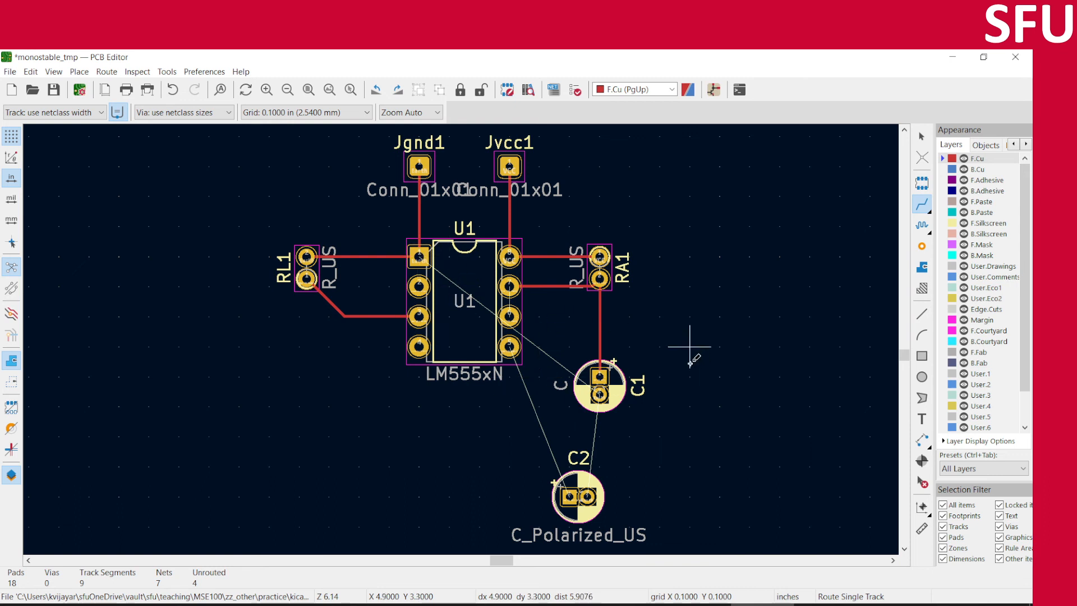
left_click(600, 394)
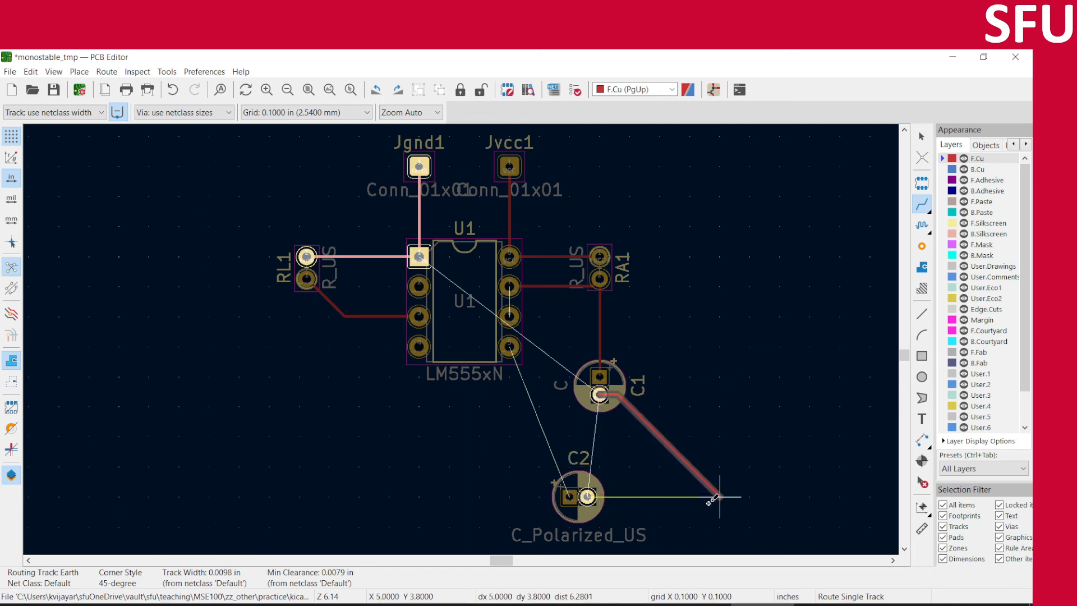
key("Escape")
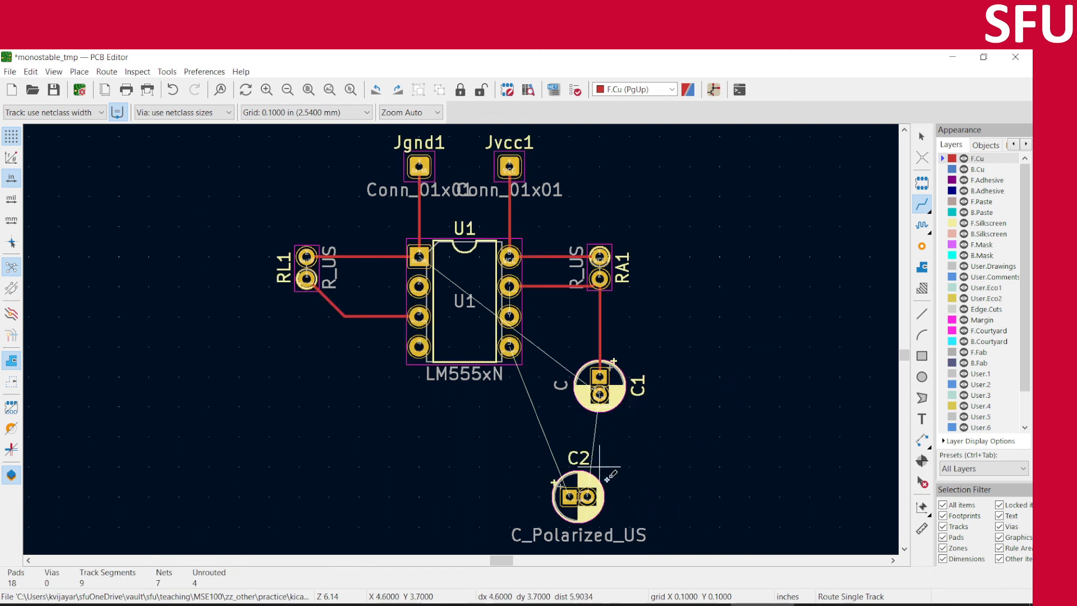
left_click(588, 495)
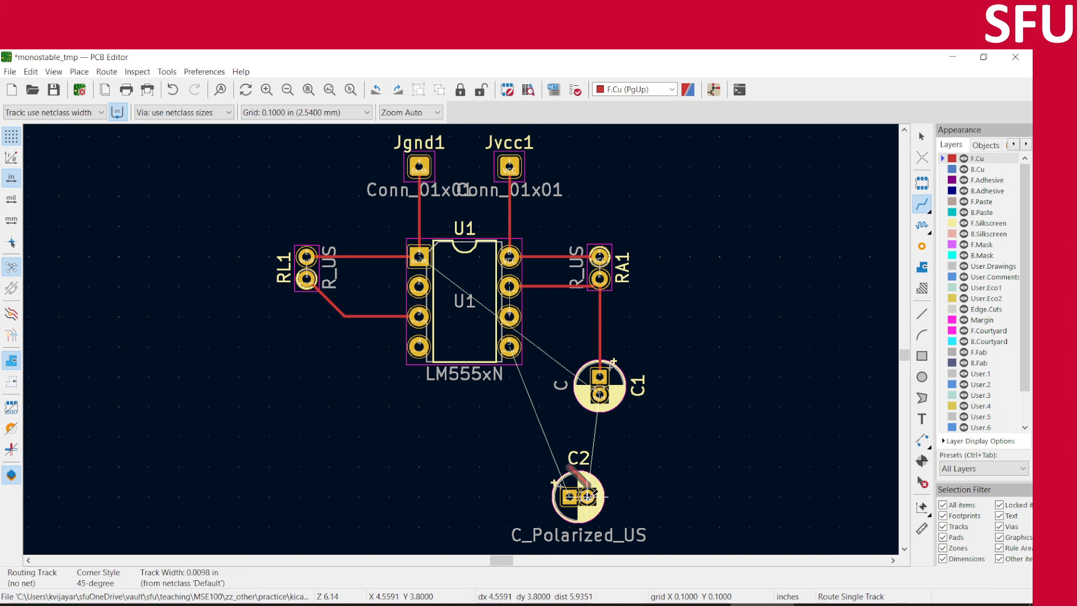
key("Escape")
key("Escape")
- Move capacitor C2 right 0.1 in so its square pad sits directly below C1's pads
left_click(589, 500)
key("m")
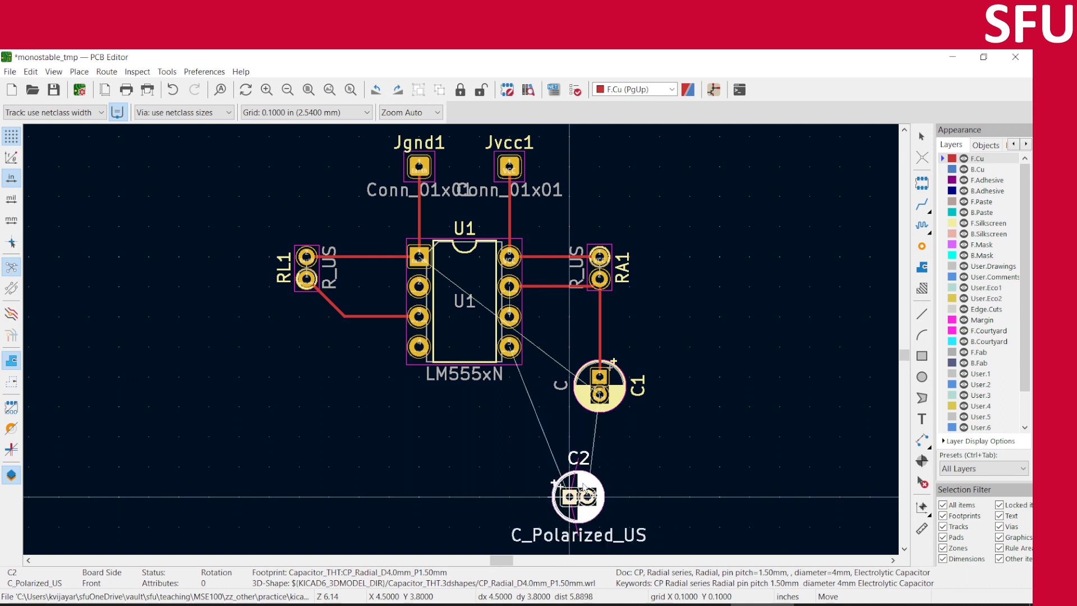
left_click(583, 487)
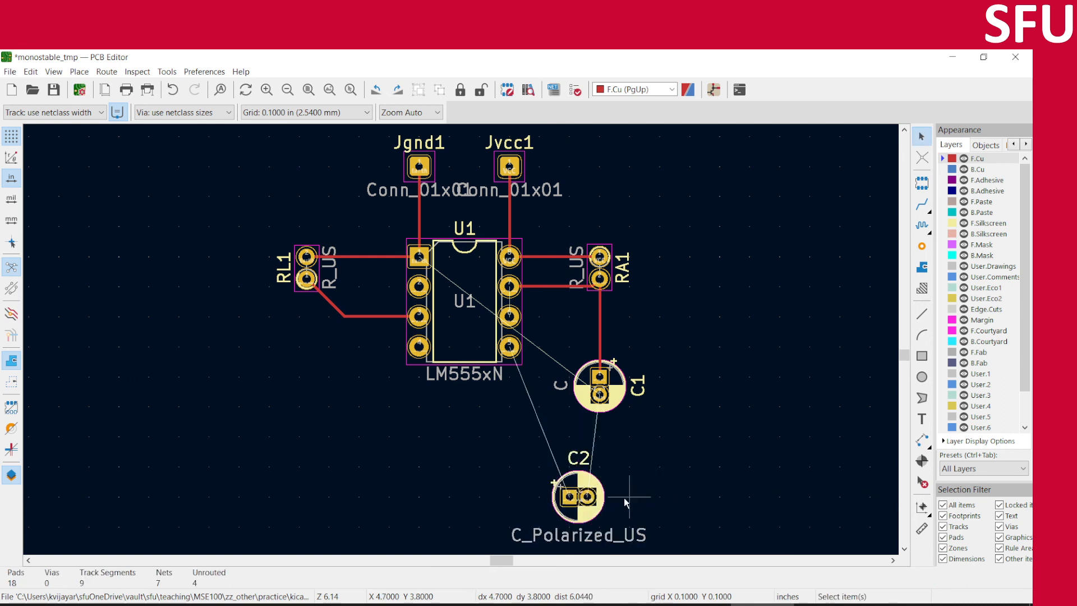
left_click(589, 498)
key("m")
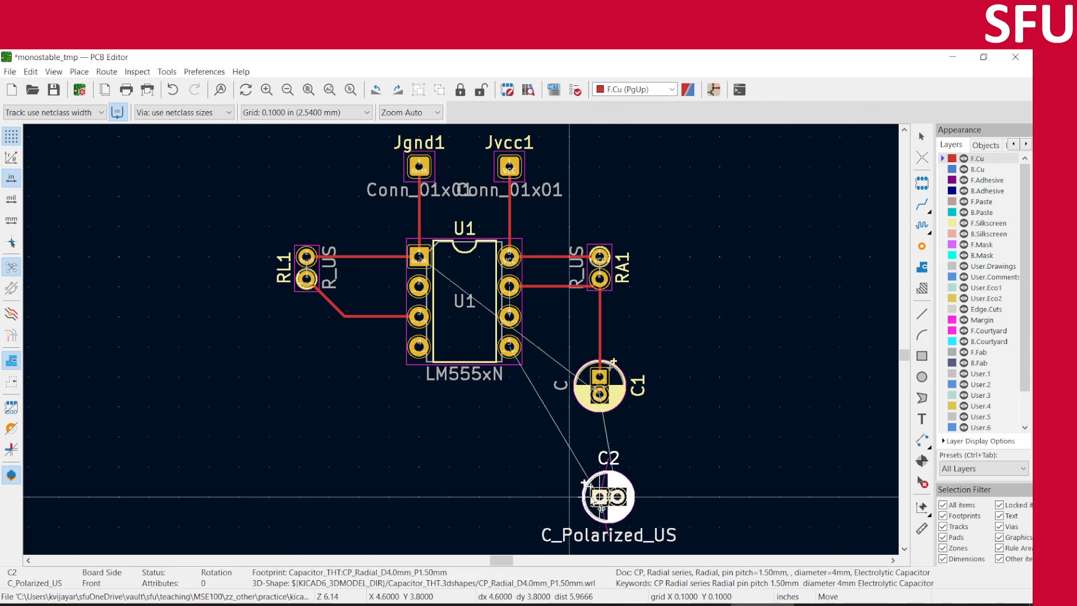
key("Escape")
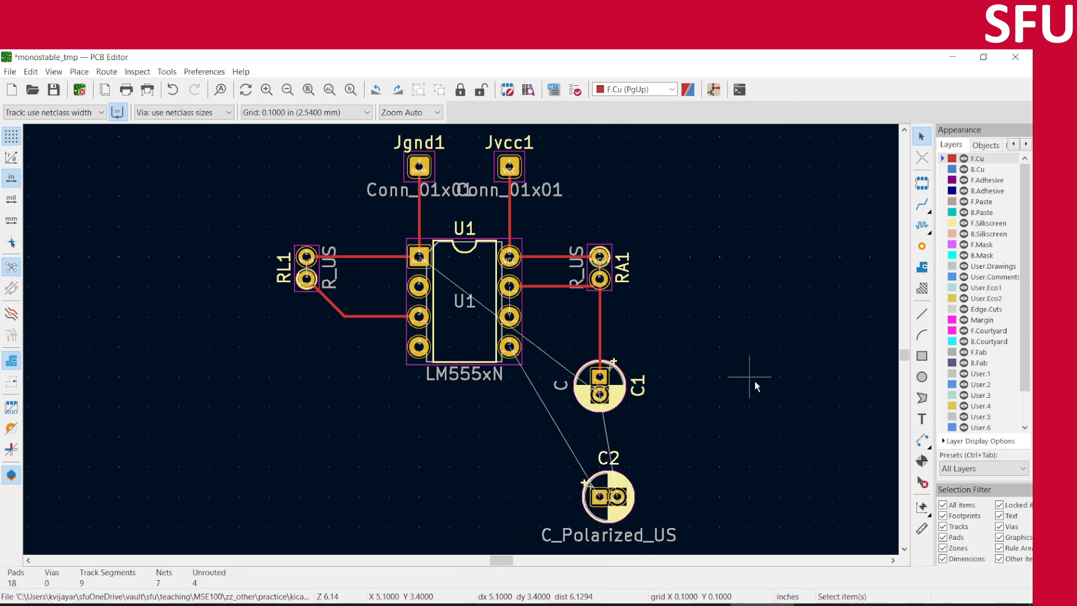
key("x")
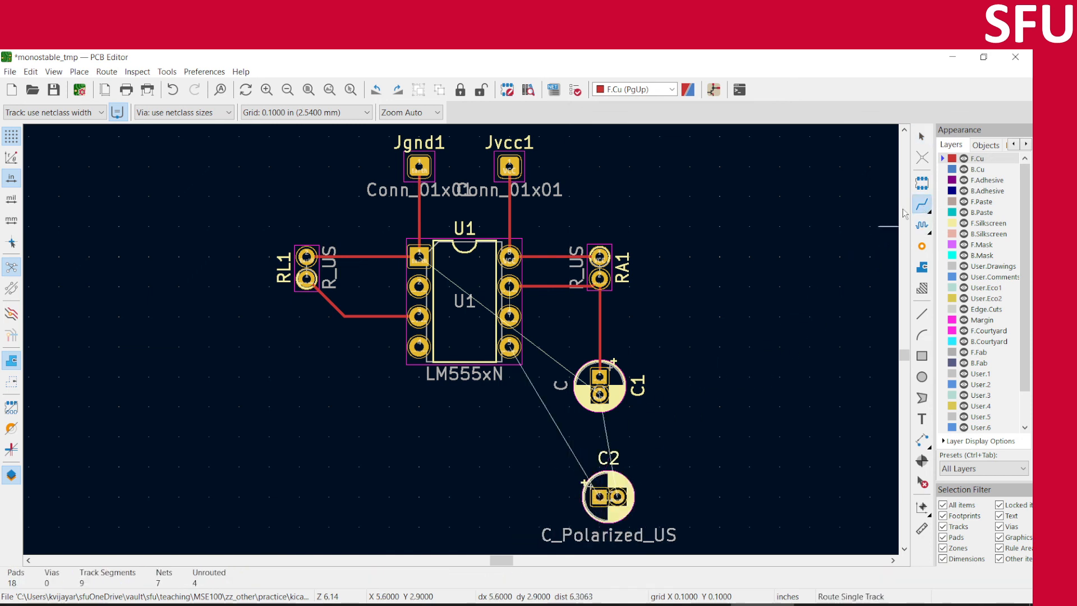
left_click(600, 394)
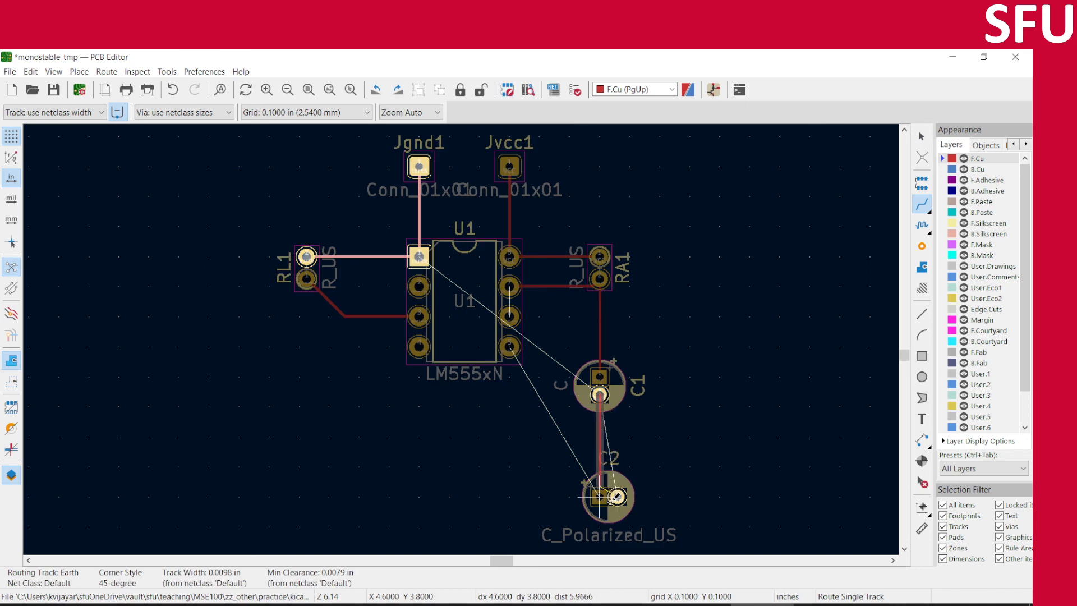
key("Escape")
key("Escape")
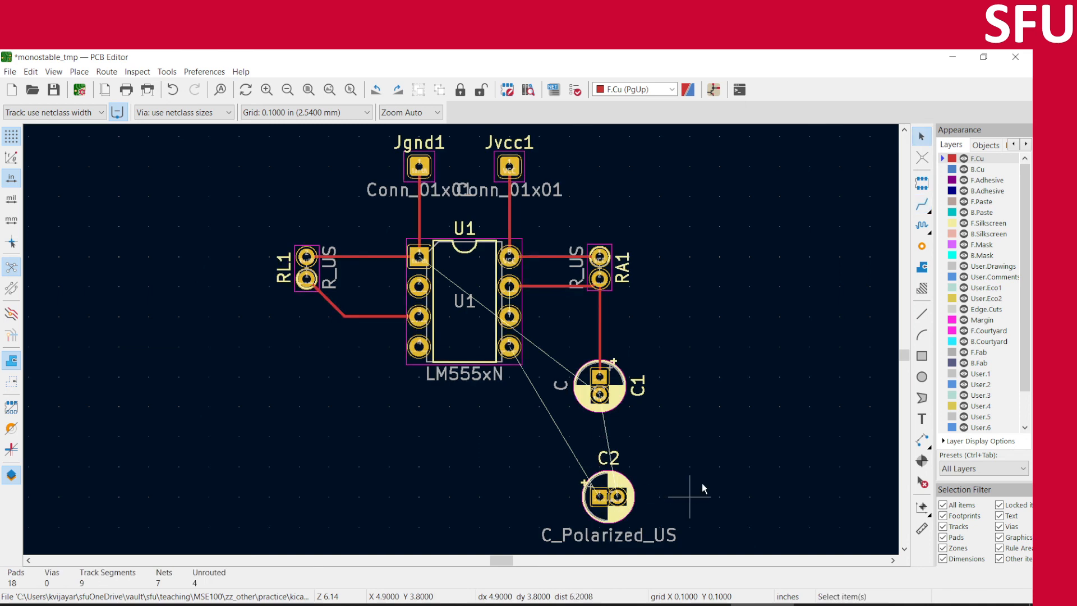
- Rotate capacitor C2 to -90° so its pads stand vertically with the square pad facing C1
scroll(606, 500, "up", 1)
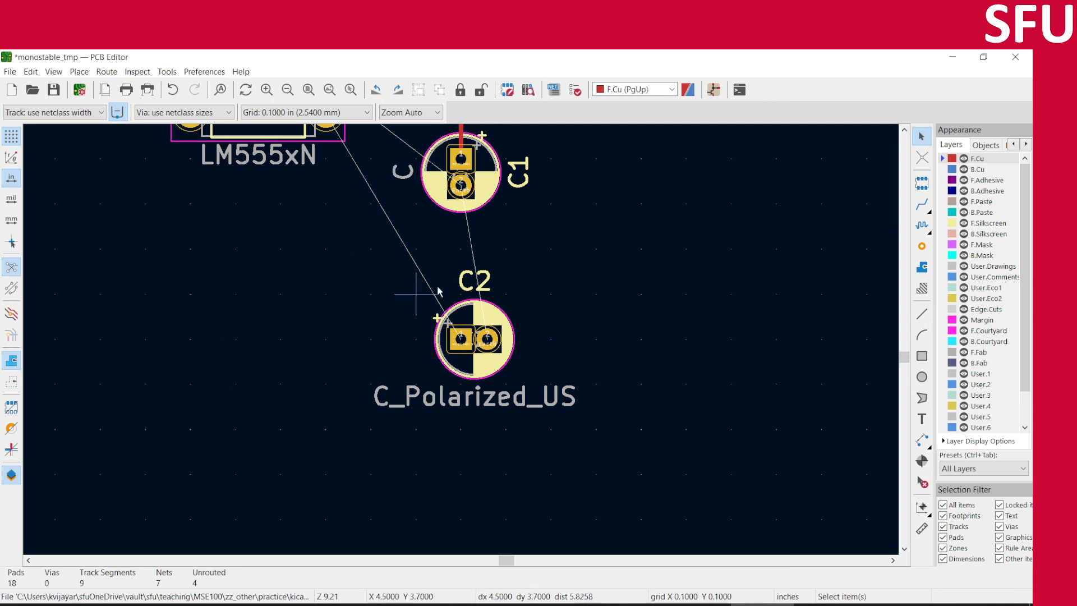
left_click(495, 322)
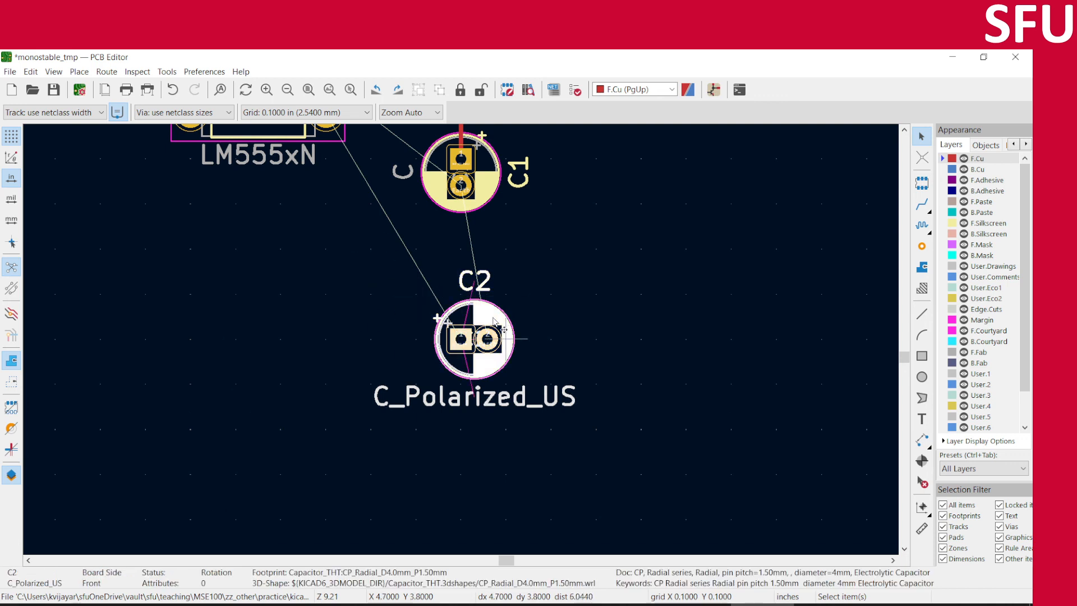
key("r")
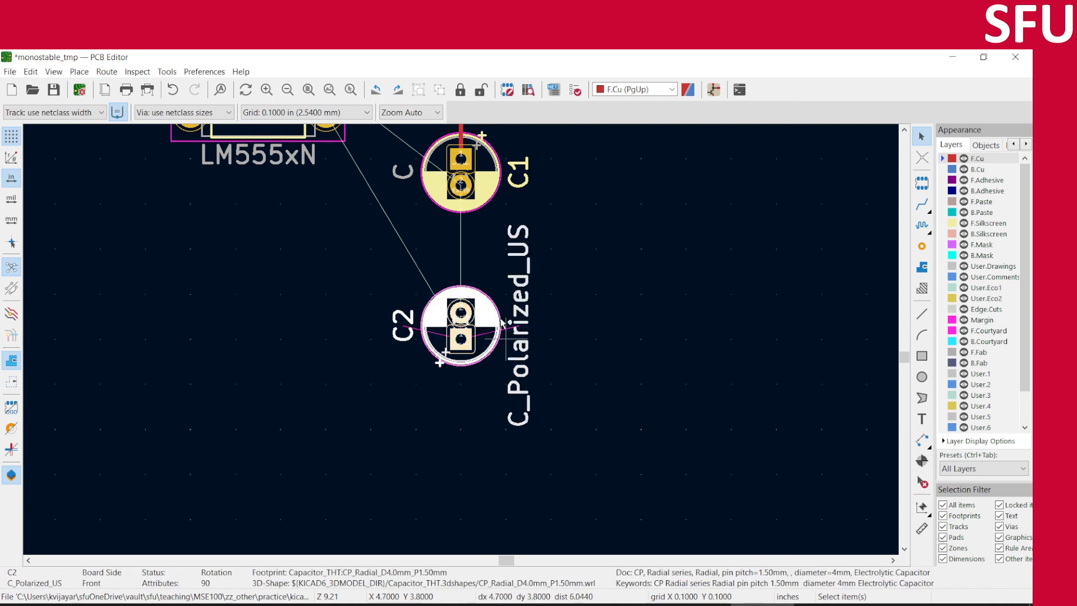
key("r")
key("r")
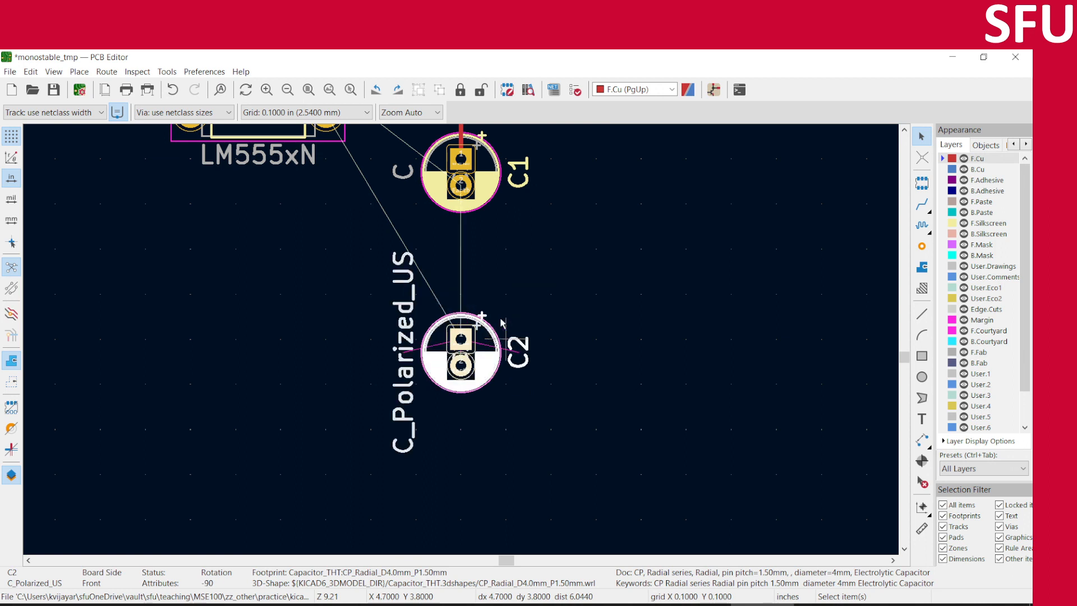
left_click(597, 293)
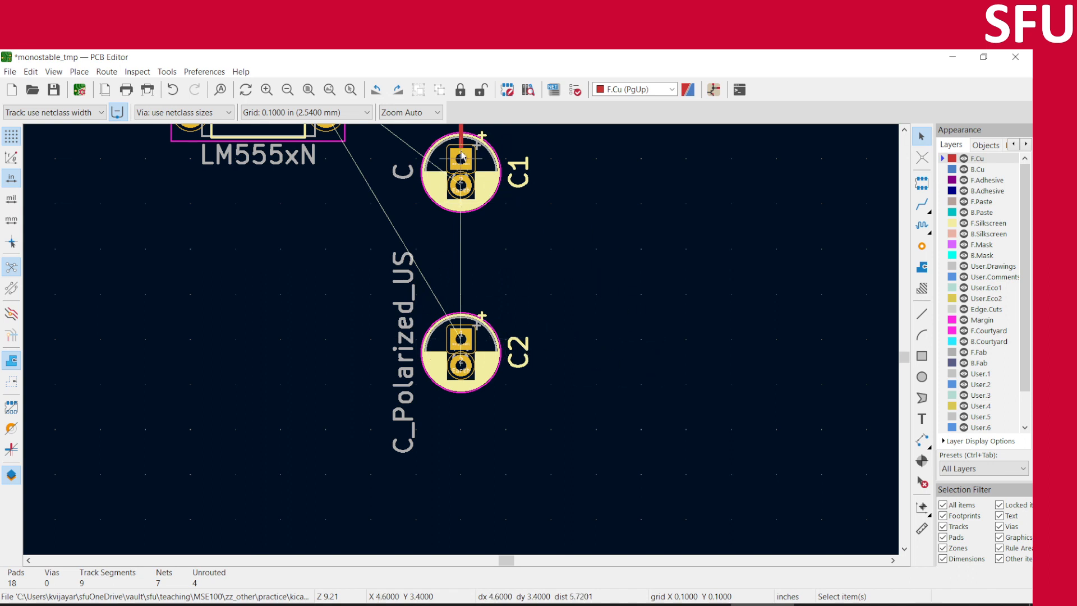
- Rotate capacitor C2 by 90° so its pads lie horizontally, and move its square pad directly below U1's pin 5 at X 4.3, Y 3.7 in
key("F1")
scroll(458, 343, "down", 5)
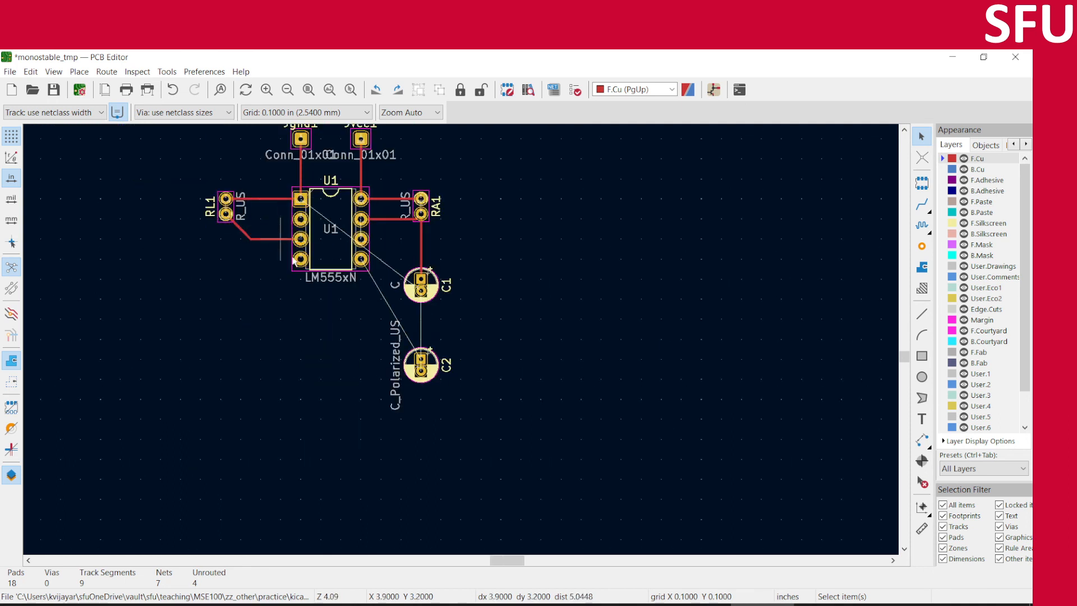
left_click(430, 381)
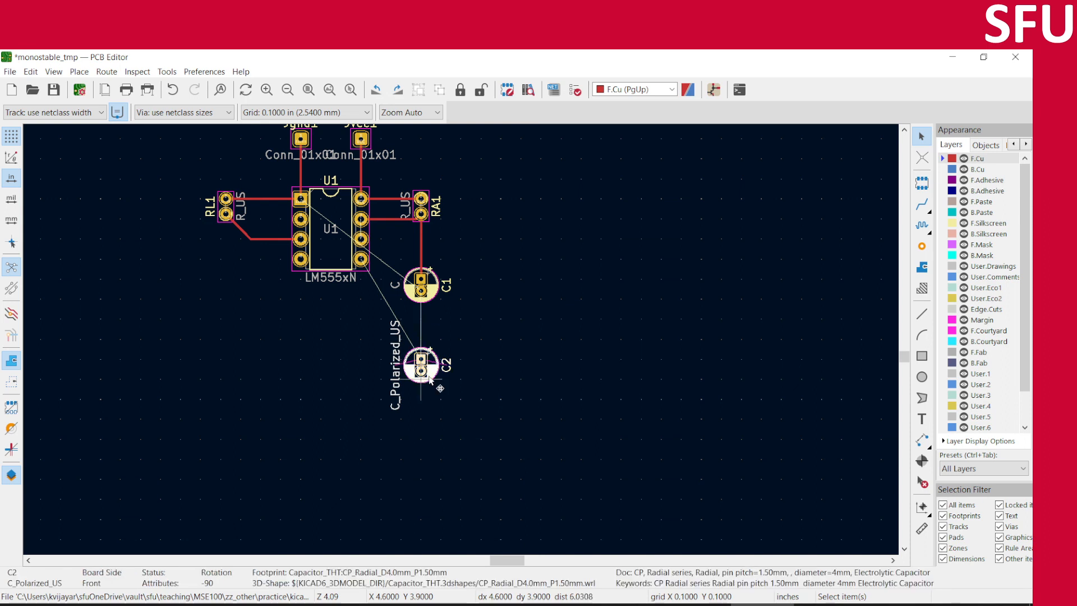
key("r")
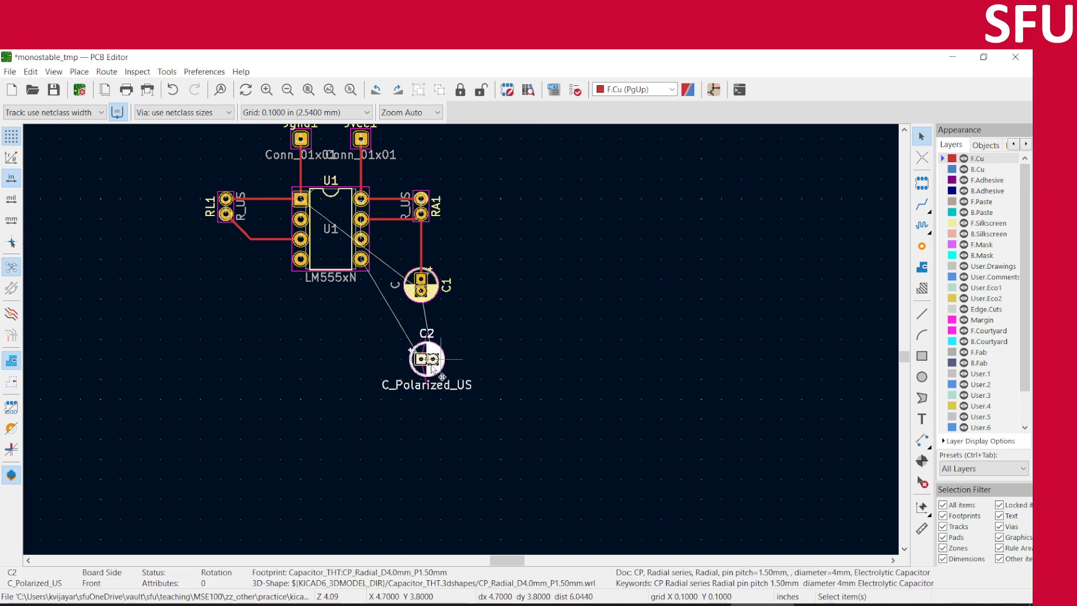
key("m")
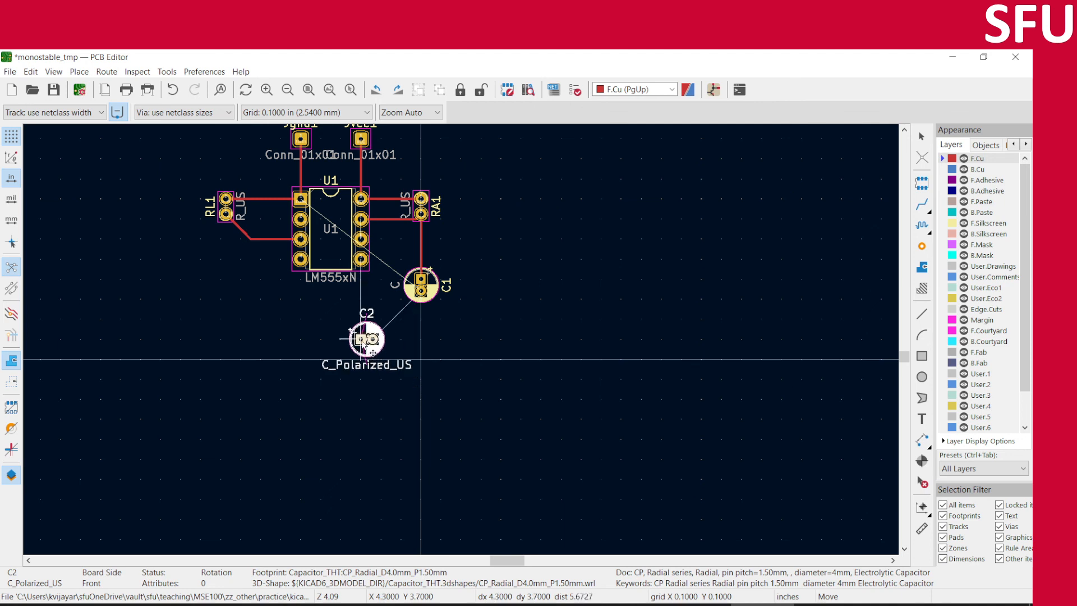
left_click(373, 349)
left_click(543, 301)
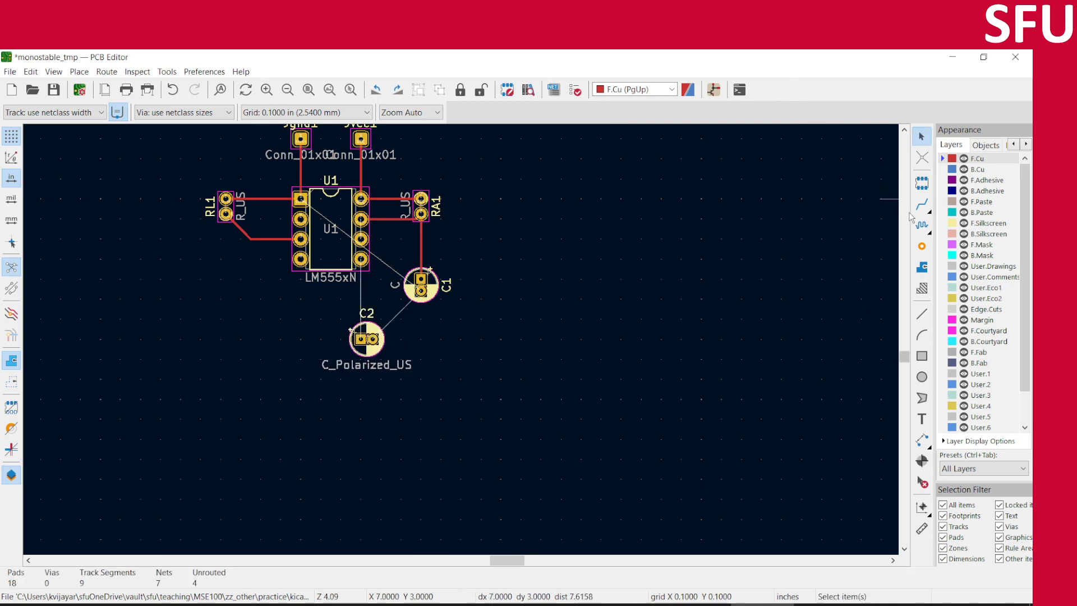
- Route F.Cu tracks from C1's lower pad to C2's round pad and from U1's pin 5 to C2's square pad
left_click(921, 204)
left_click(421, 289)
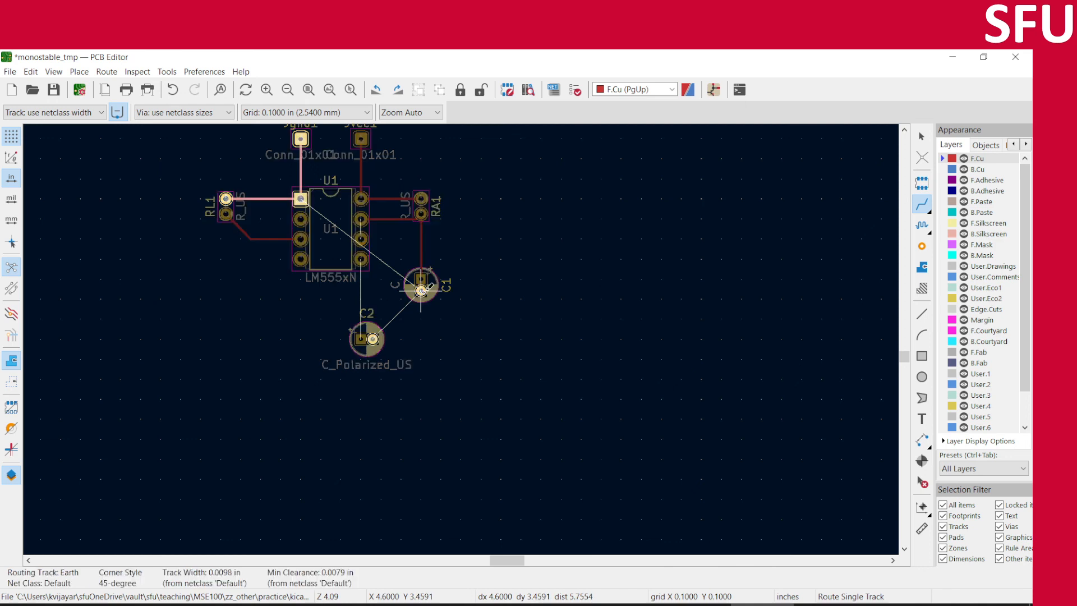
left_click(373, 338)
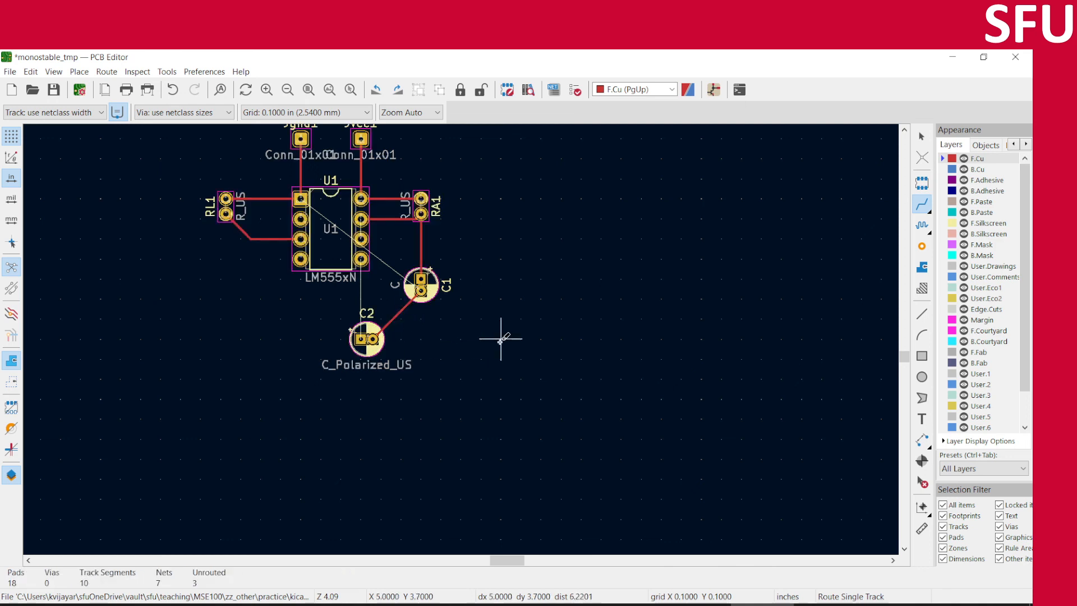
left_click(360, 258)
left_click(361, 338)
key("Escape")
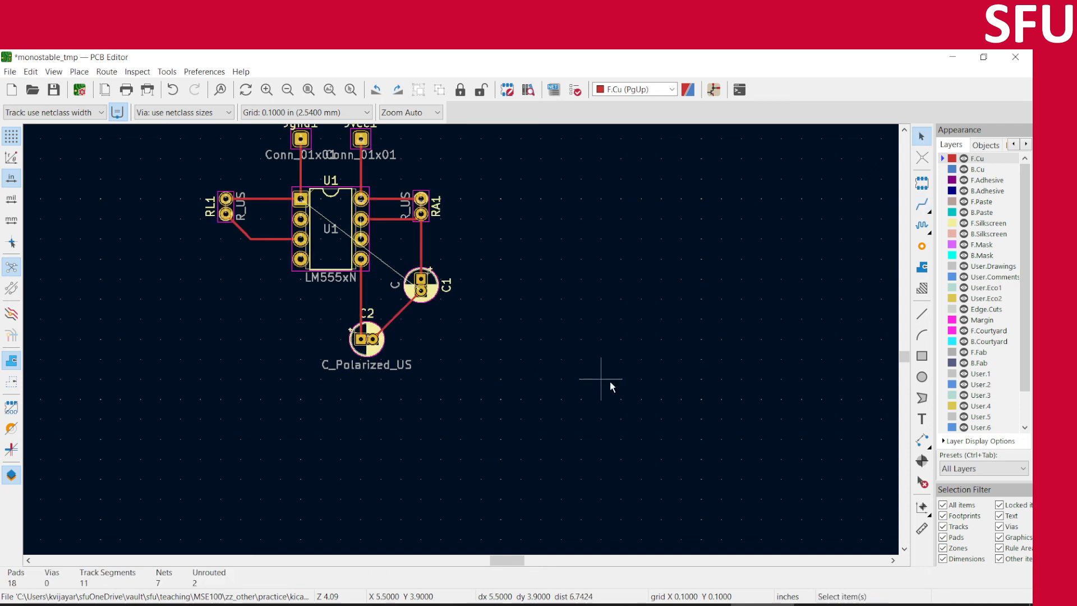
- Route an F.Cu track from C2's round pad below U1 and around the outer side of RL1 up to Jgnd1's pad
left_click(374, 342)
left_click(482, 369)
left_click(922, 205)
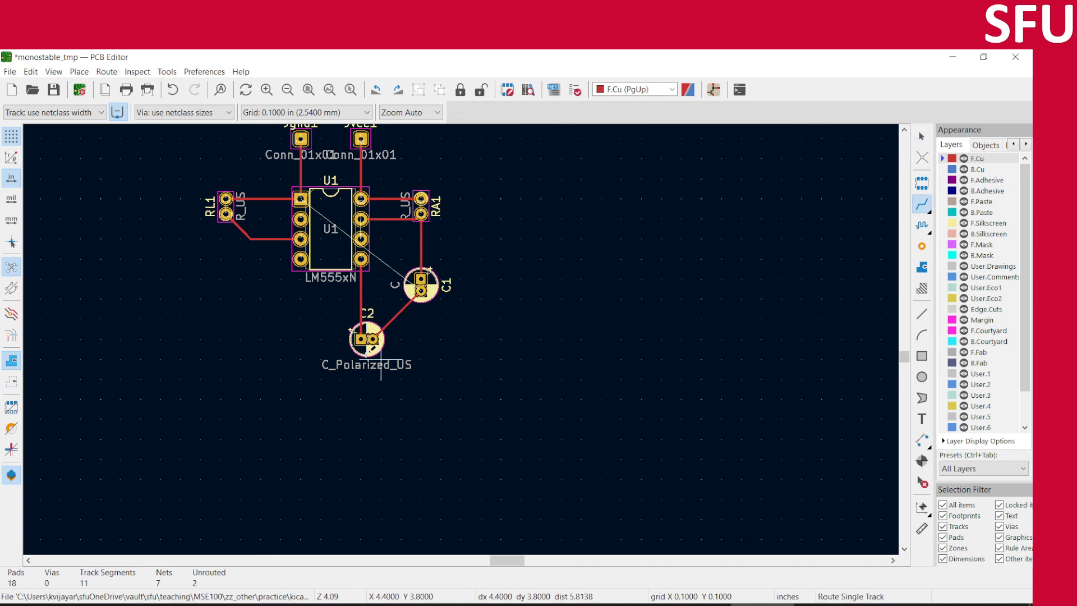
left_click(373, 338)
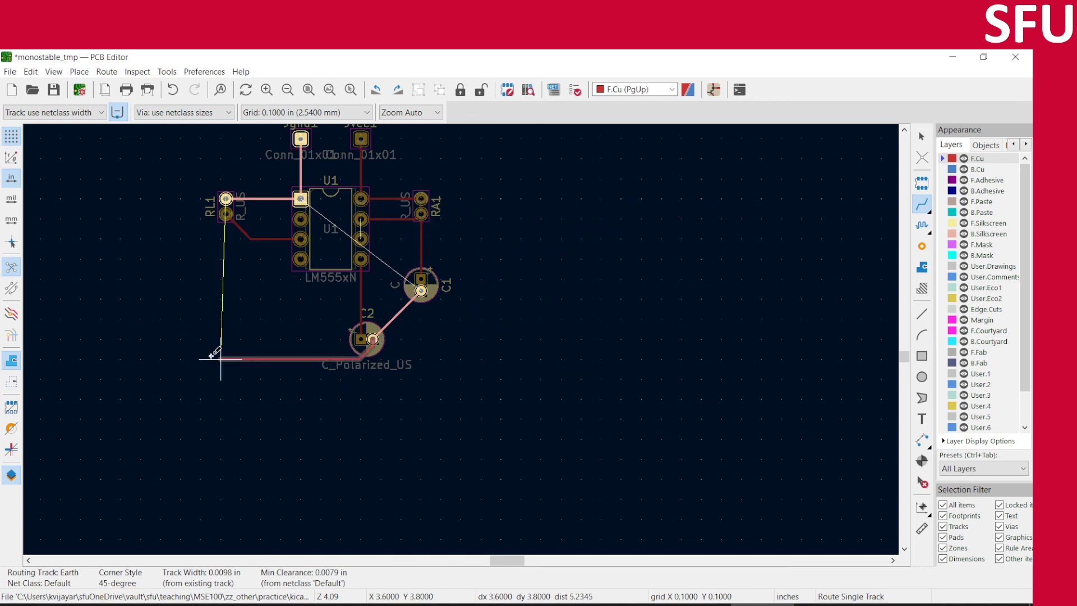
left_click(180, 357)
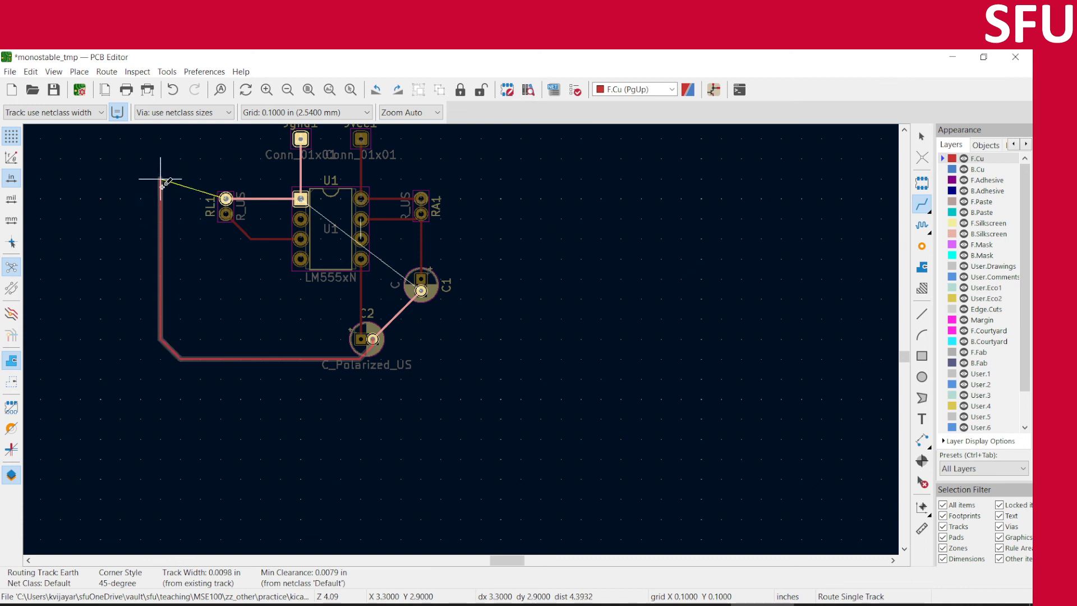
left_click(300, 138)
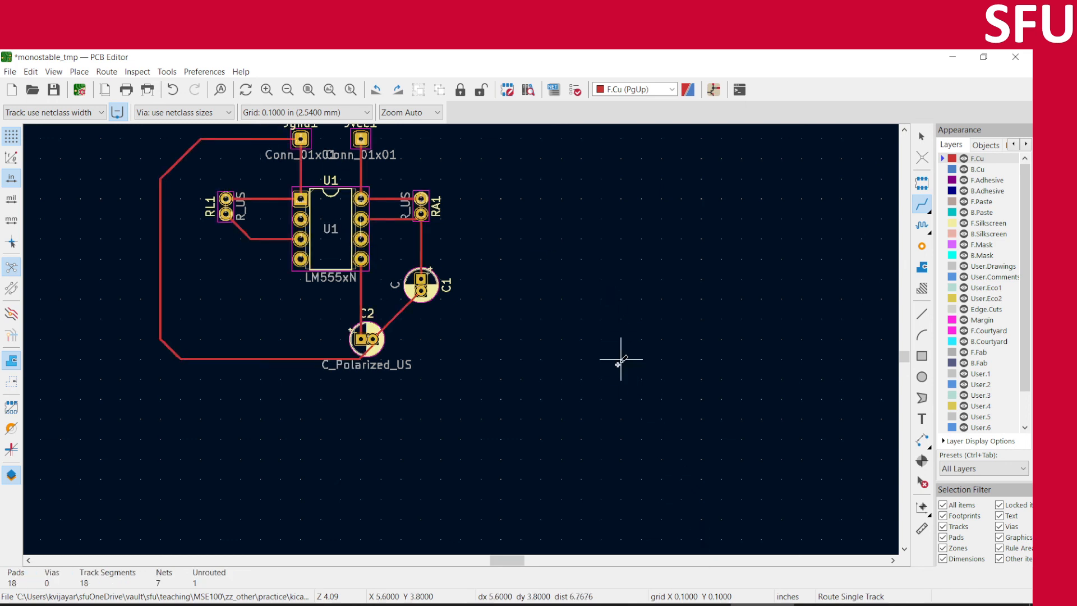
- Save the board and inspect it in the 3D viewer
key("ctrl+s")
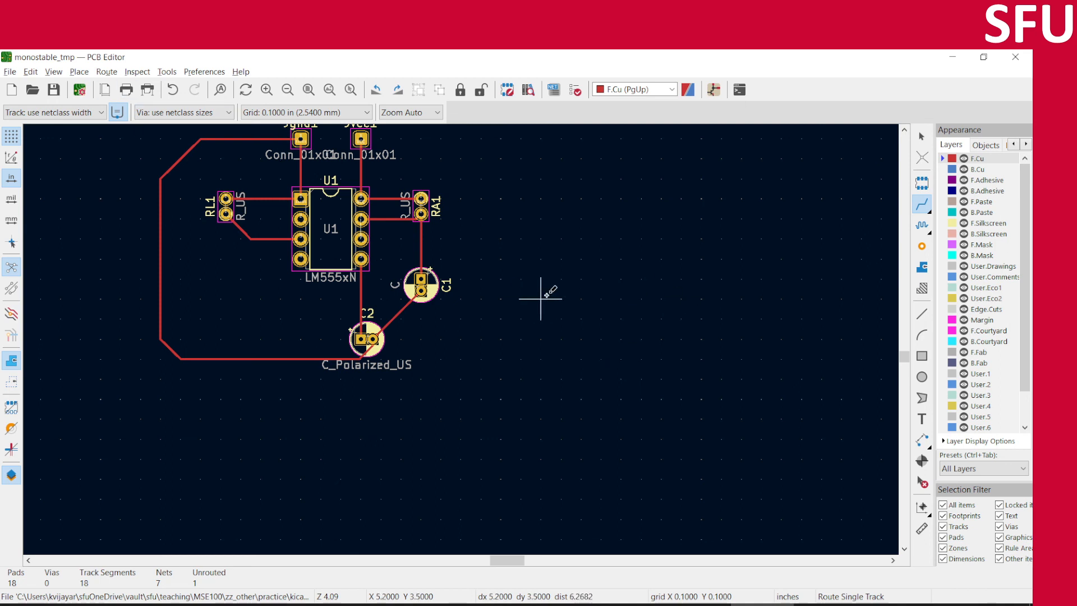
key("alt+3")
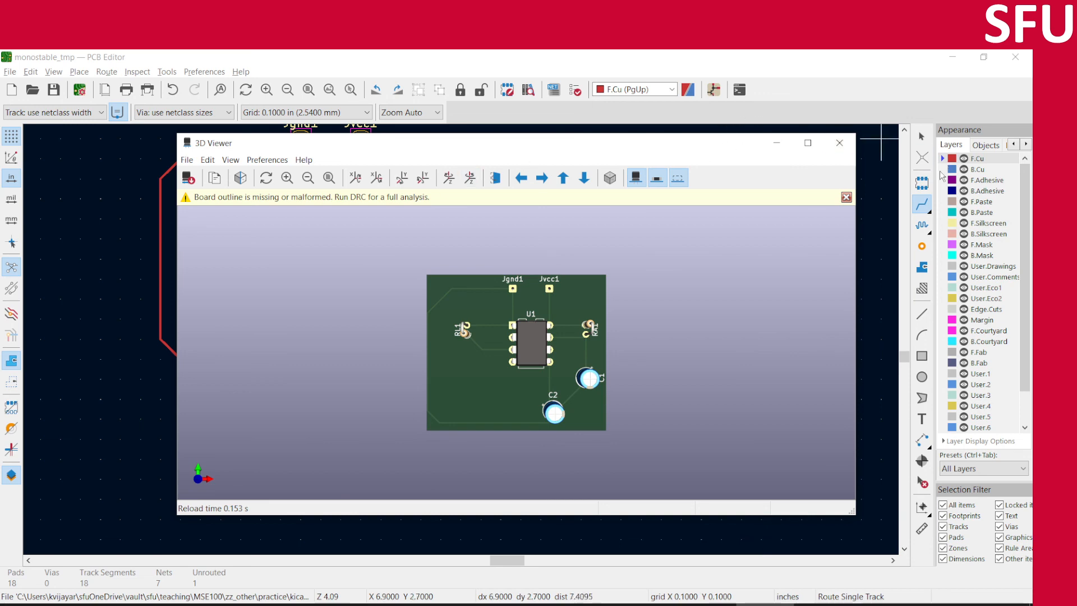
left_click(840, 142)
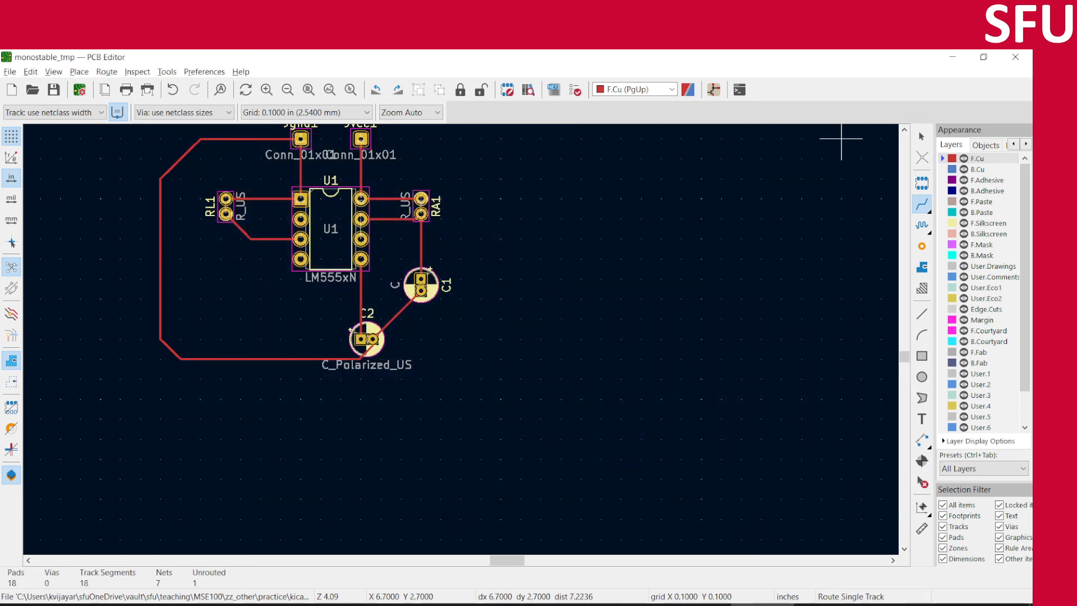